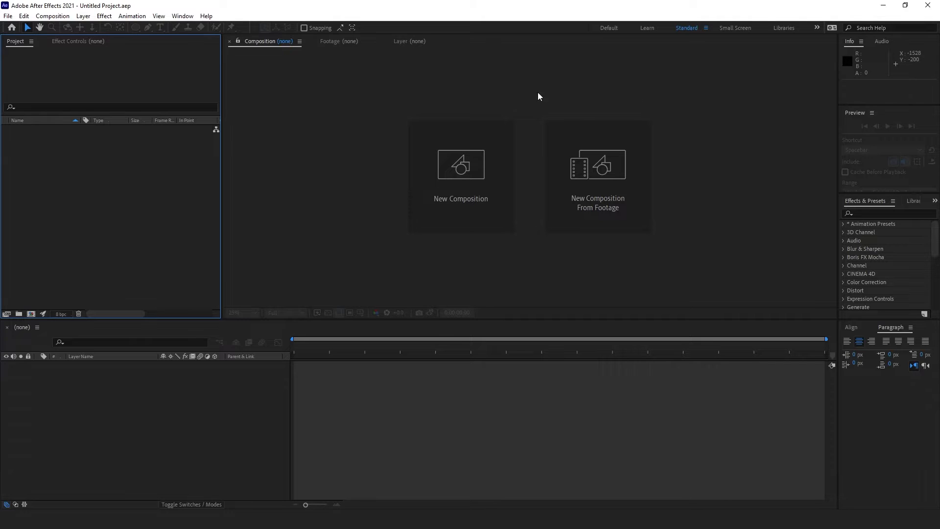
Step: Create Comp 1 at 1920×1080, 24 fps, 10 seconds with a purple background
{"action": "left_click", "coordinate": [464, 160]}
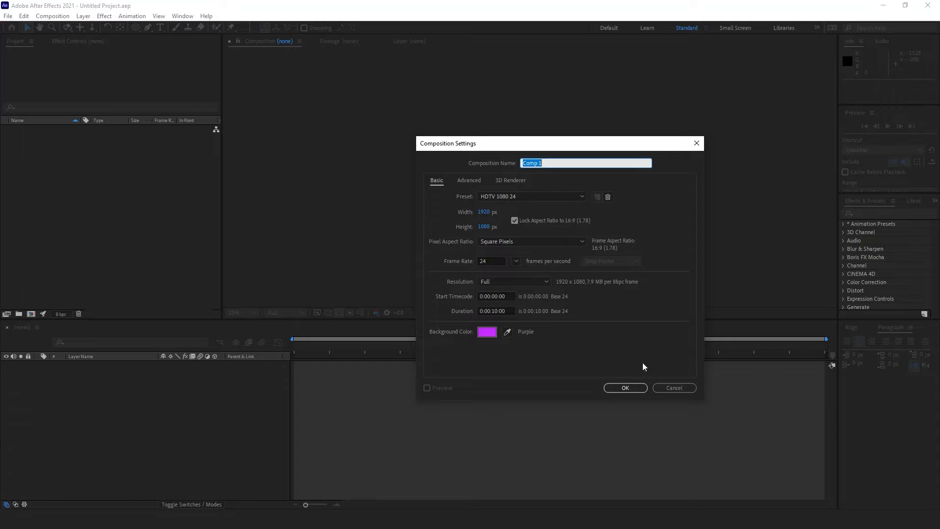
{"action": "left_click", "coordinate": [626, 387]}
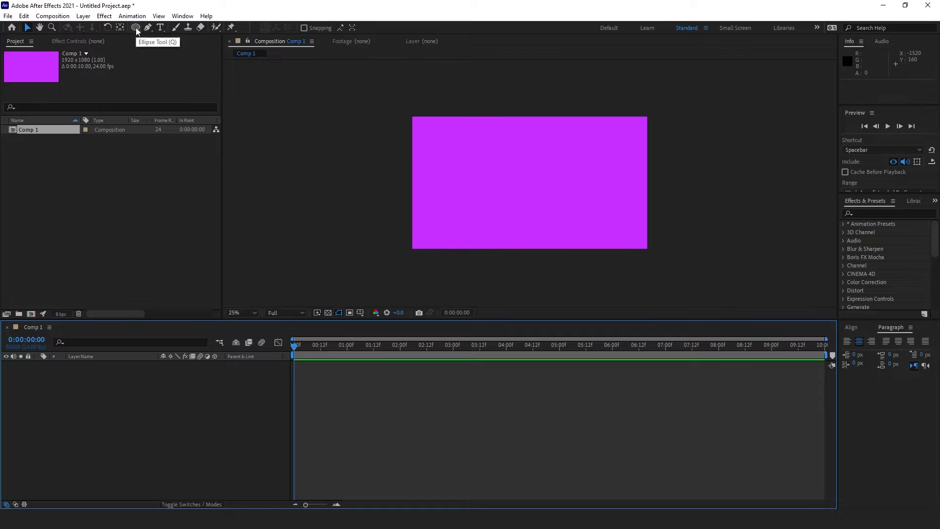
Step: Draw a small white square, Shape Layer 1, at the centre of the comp with the Rectangle tool
{"action": "mouse_move", "coordinate": [136, 27]}
{"action": "left_mouse_down"}
{"action": "mouse_move", "coordinate": [192, 48]}
{"action": "mouse_move", "coordinate": [201, 28]}
{"action": "left_mouse_up"}
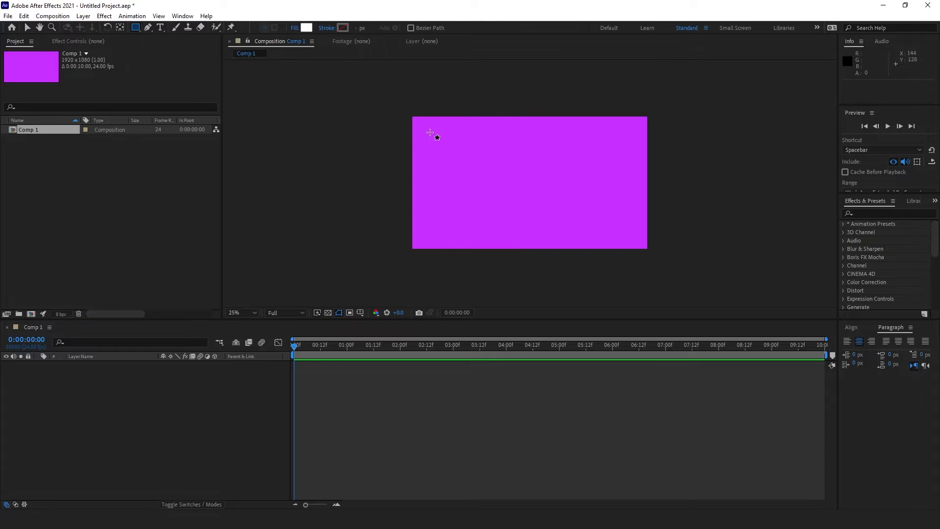
{"action": "left_click_drag", "start_coordinate": [510, 157], "coordinate": [555, 202]}
{"action": "left_click", "coordinate": [28, 27]}
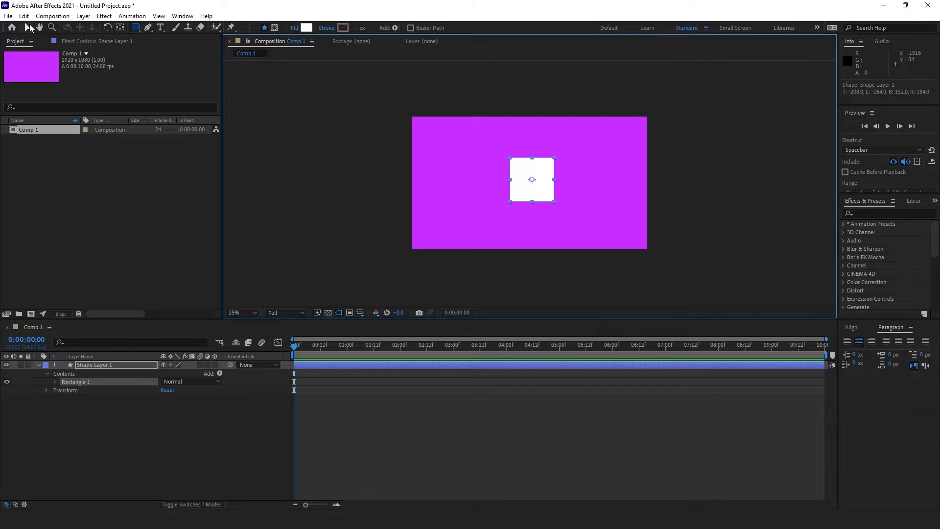
{"action": "left_click", "coordinate": [222, 418]}
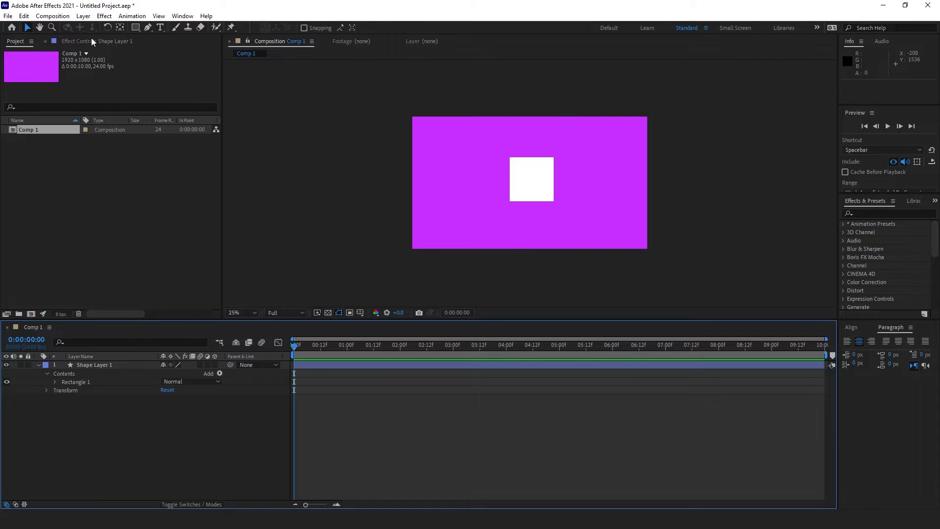
{"action": "left_click", "coordinate": [137, 29]}
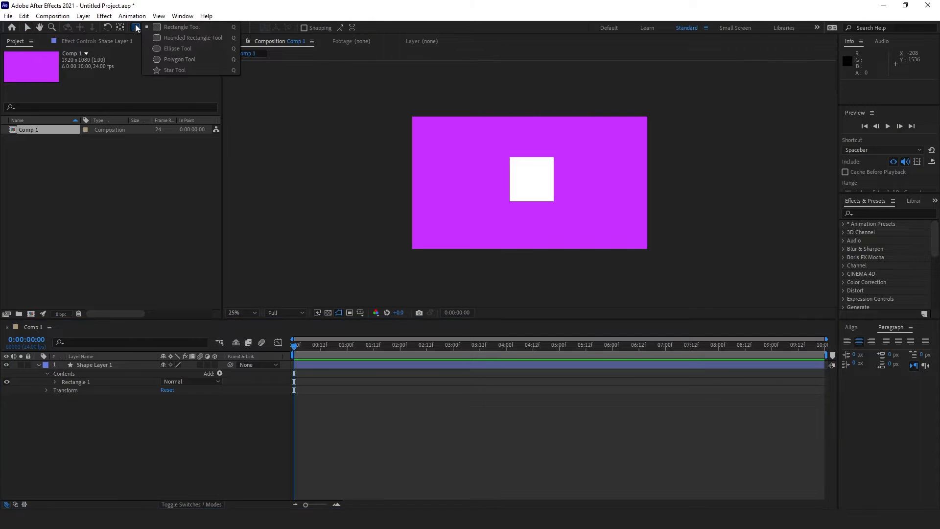
Step: Draw a small circle over the white square and preview the composition
{"action": "left_click", "coordinate": [160, 47]}
{"action": "left_click_drag", "start_coordinate": [525, 177], "coordinate": [543, 201]}
{"action": "key", "text": "space"}
{"action": "left_click", "coordinate": [131, 365]}
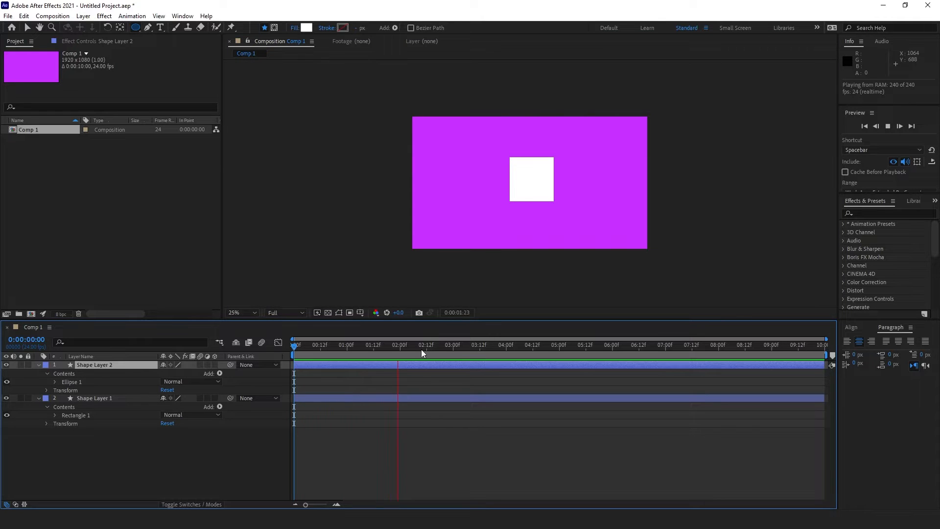
{"action": "key", "text": "space"}
{"action": "left_click_drag", "start_coordinate": [395, 353], "coordinate": [389, 353]}
Step: Set the circle's fill colour to pure red FF0000
{"action": "left_click", "coordinate": [307, 28]}
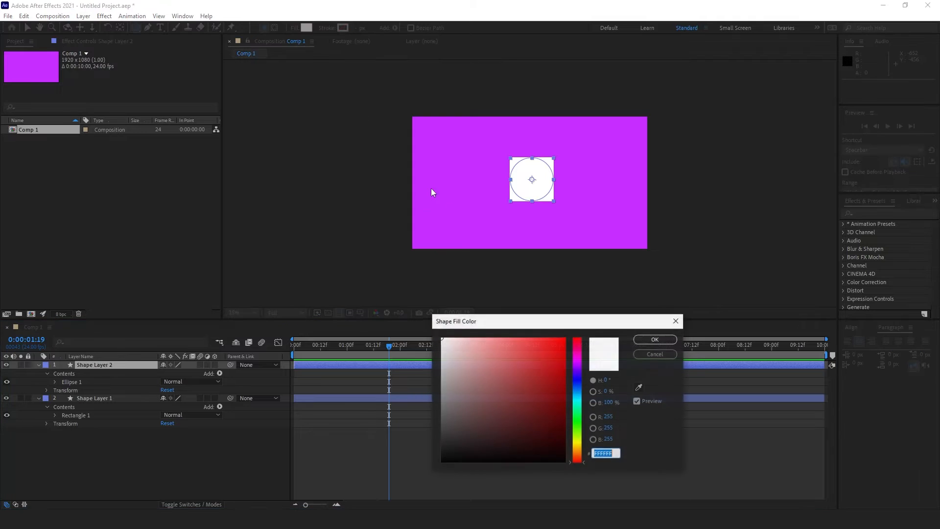
{"action": "left_click_drag", "start_coordinate": [523, 343], "coordinate": [564, 338]}
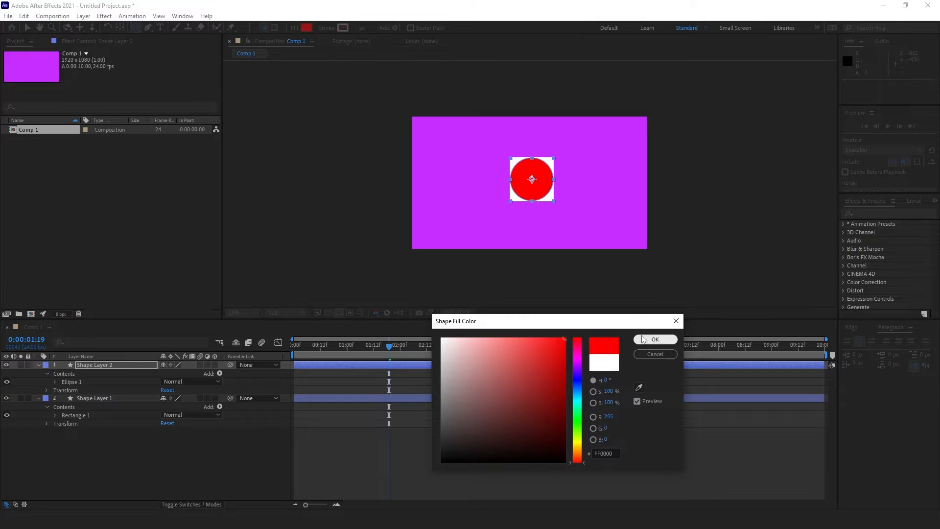
{"action": "left_click", "coordinate": [655, 339]}
{"action": "left_click", "coordinate": [233, 453]}
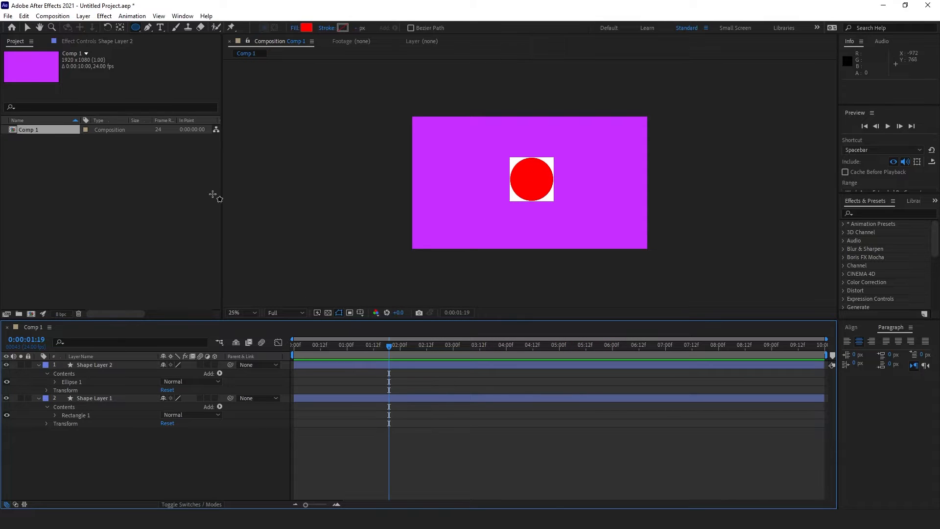
{"action": "left_click", "coordinate": [27, 28]}
{"action": "left_click", "coordinate": [38, 365]}
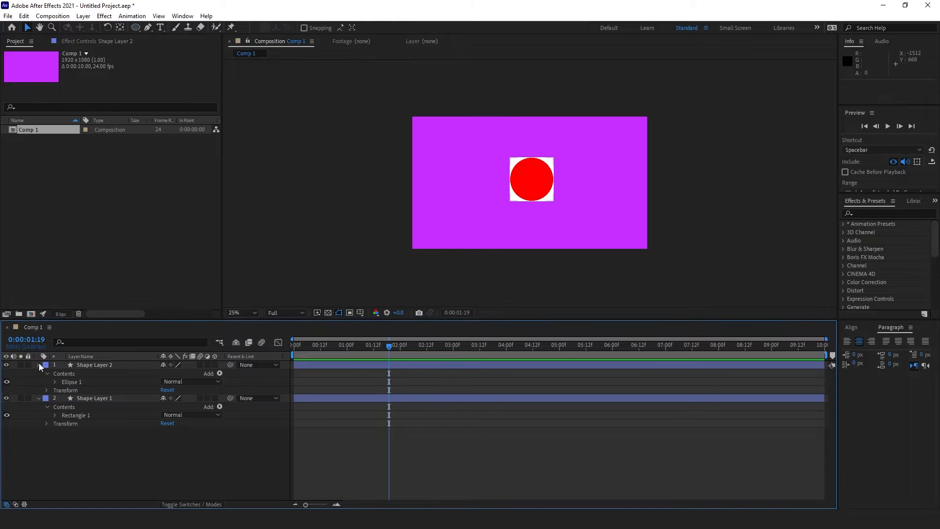
{"action": "left_click", "coordinate": [38, 374]}
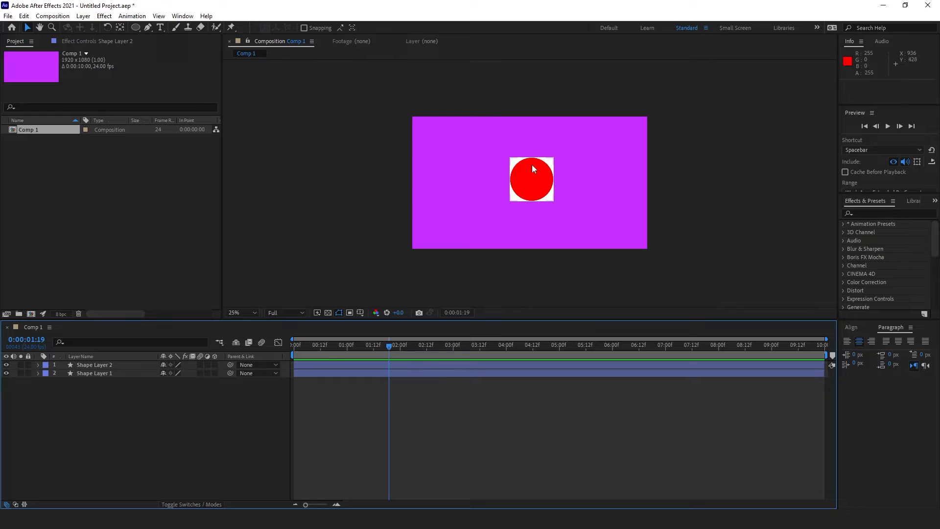
{"action": "left_click", "coordinate": [553, 162]}
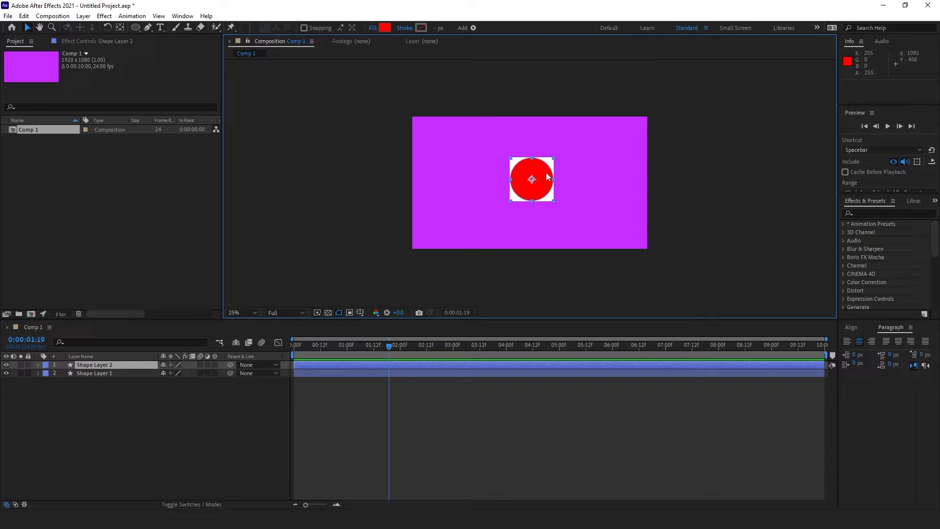
{"action": "key", "text": "period"}
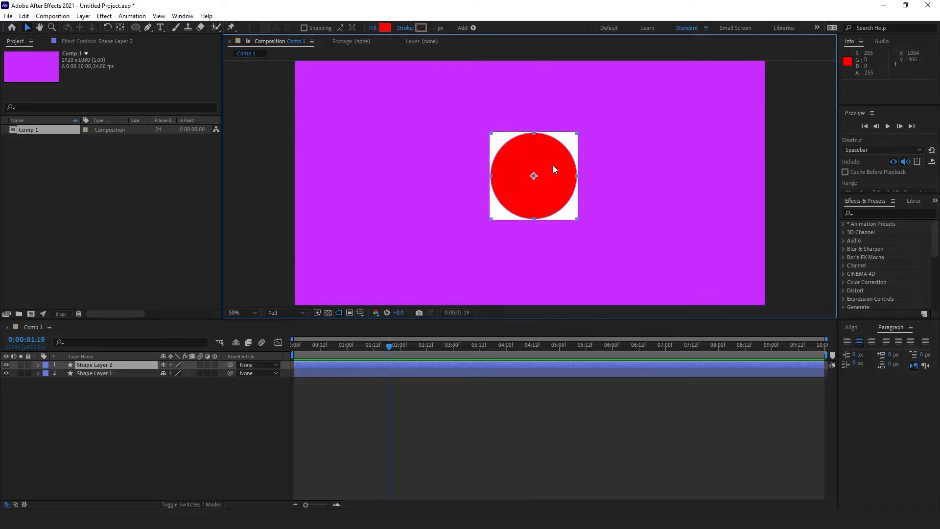
{"action": "left_click", "coordinate": [792, 146]}
{"action": "left_click", "coordinate": [576, 136]}
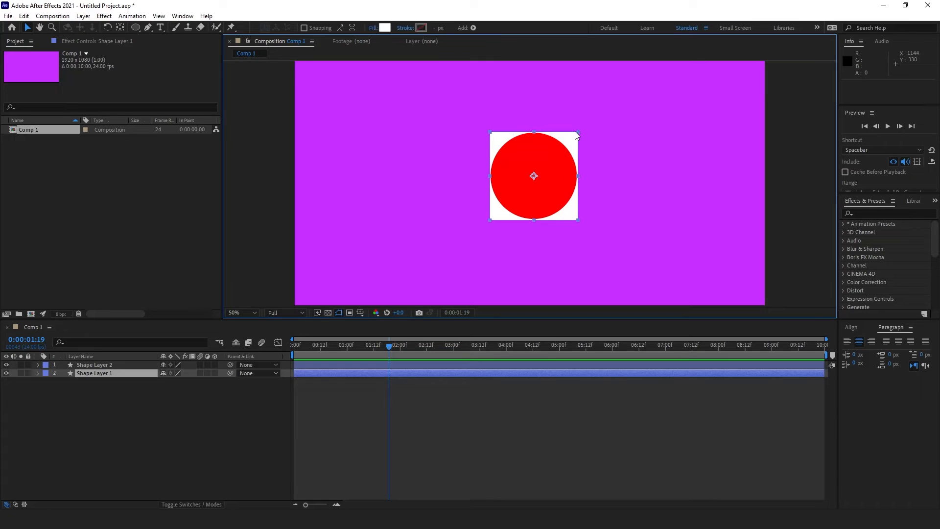
{"action": "left_click_drag", "start_coordinate": [579, 133], "coordinate": [570, 140]}
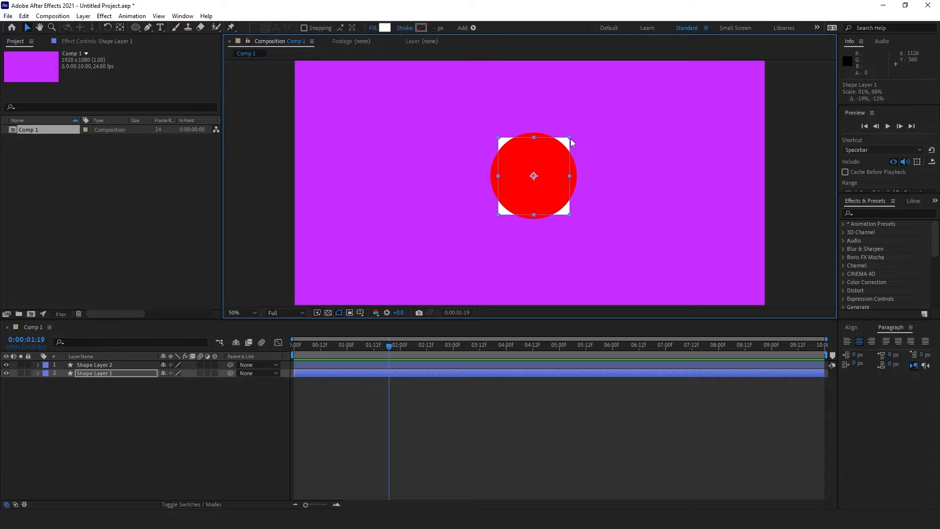
{"action": "key", "text": "ctrl+z"}
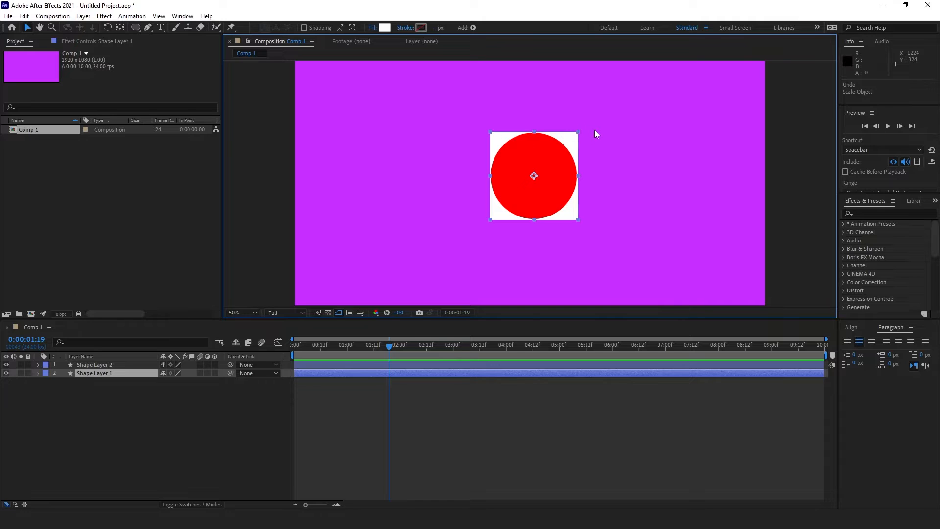
{"action": "left_click", "coordinate": [44, 376]}
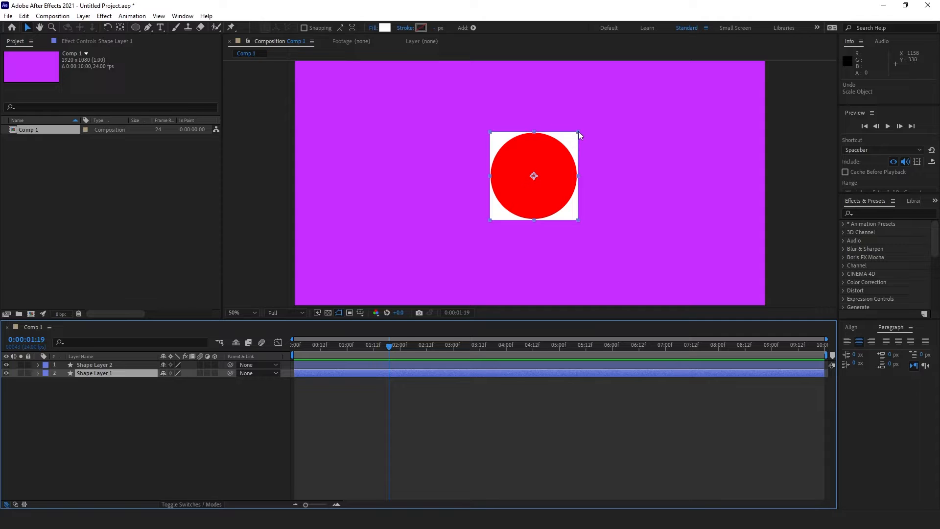
Step: Expand Shape Layer 1 > Contents > Rectangle 1 to reveal Rectangle Path 1
{"action": "left_click", "coordinate": [38, 373]}
{"action": "left_click", "coordinate": [38, 372]}
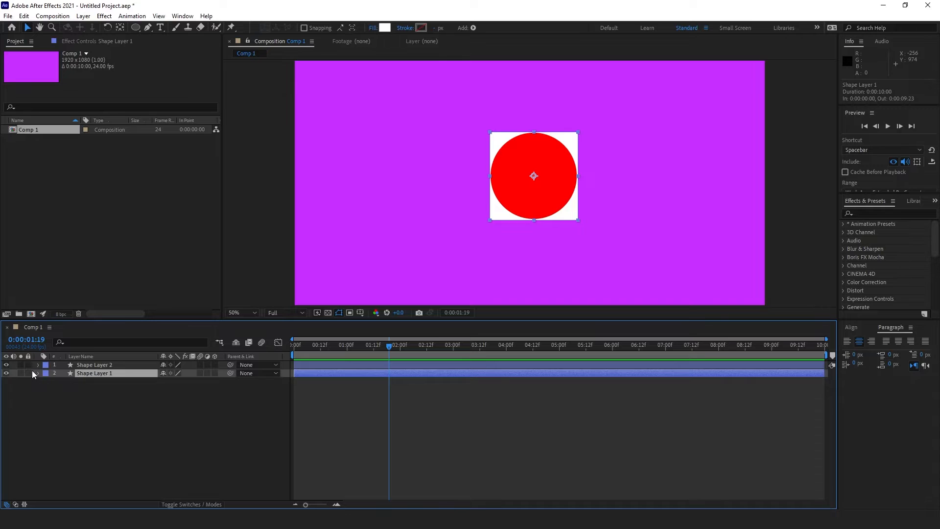
{"action": "left_click", "coordinate": [33, 372]}
{"action": "left_click", "coordinate": [38, 373]}
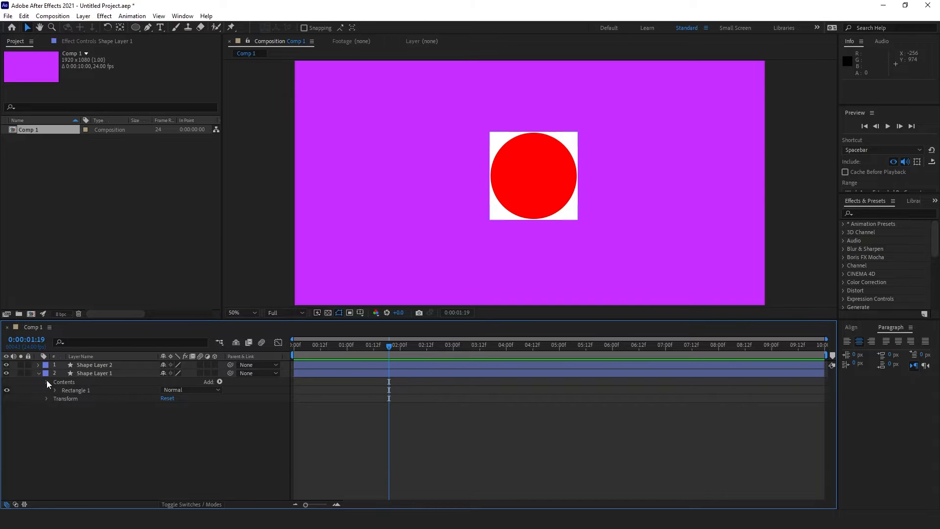
{"action": "left_click", "coordinate": [47, 380]}
{"action": "left_click", "coordinate": [83, 384]}
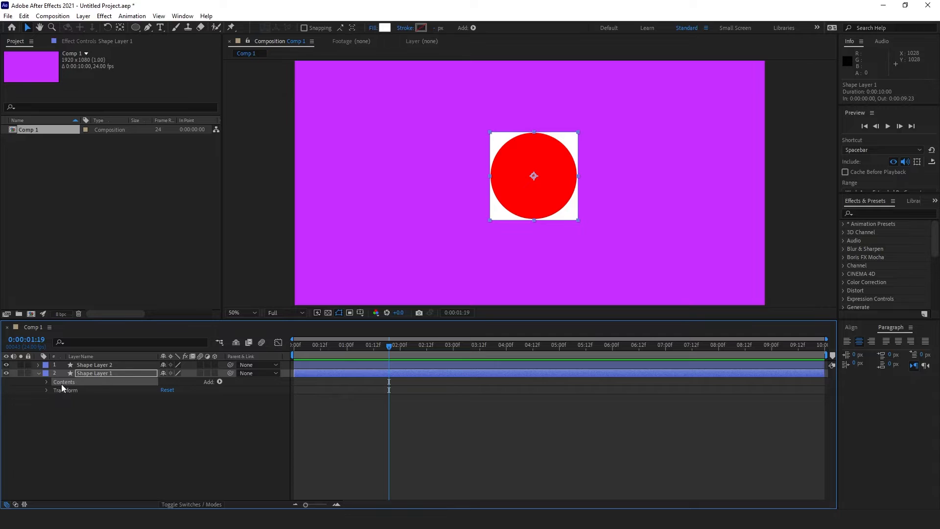
{"action": "left_click", "coordinate": [47, 382]}
{"action": "left_click", "coordinate": [73, 391]}
{"action": "left_click", "coordinate": [55, 390]}
{"action": "left_click", "coordinate": [95, 399]}
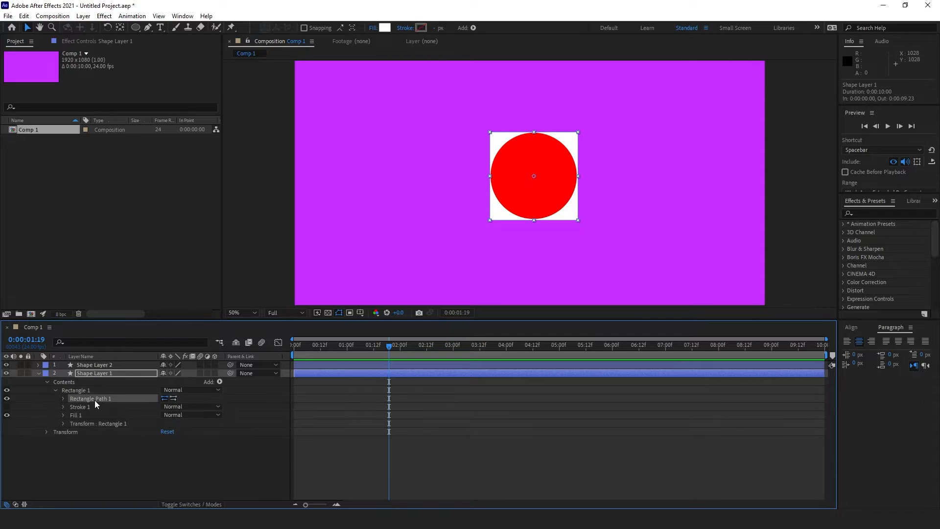
{"action": "left_click", "coordinate": [62, 398]}
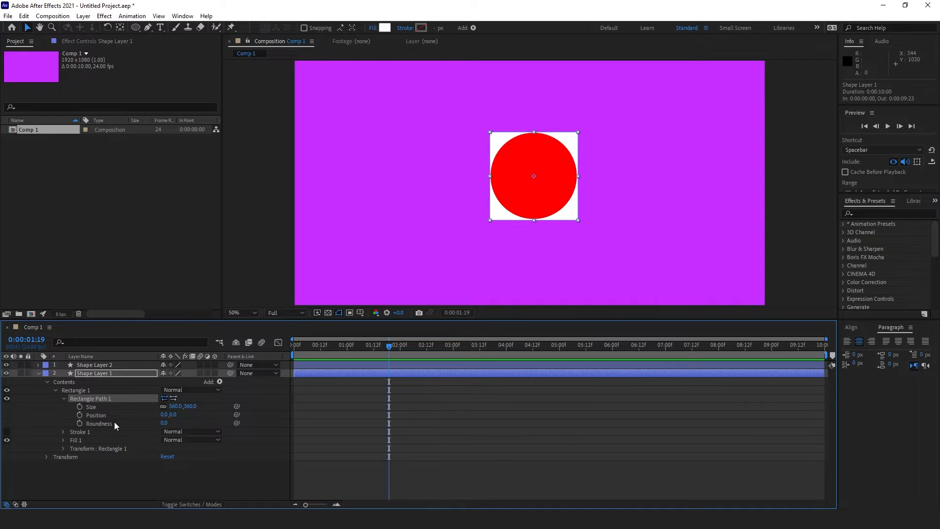
Step: Convert Rectangle Path 1 to a Bezier path
{"action": "right_click", "coordinate": [112, 395]}
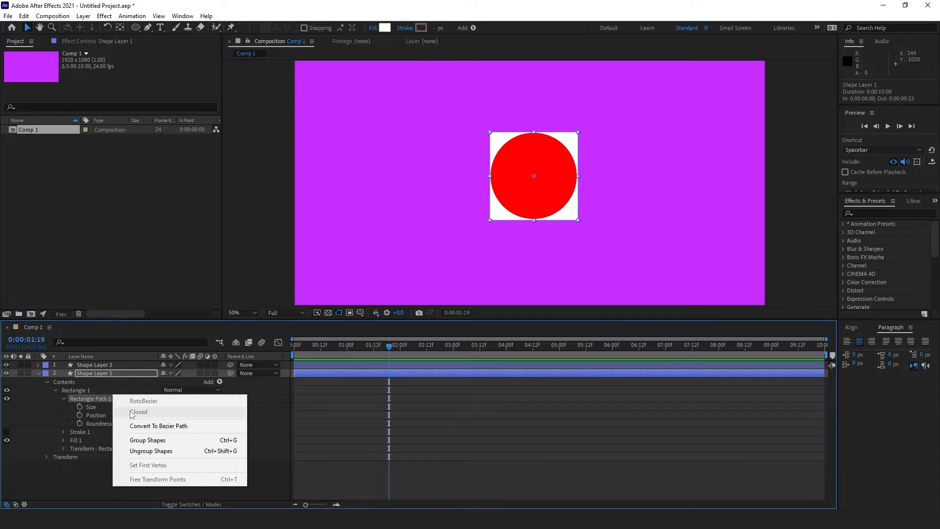
{"action": "right_click", "coordinate": [89, 398]}
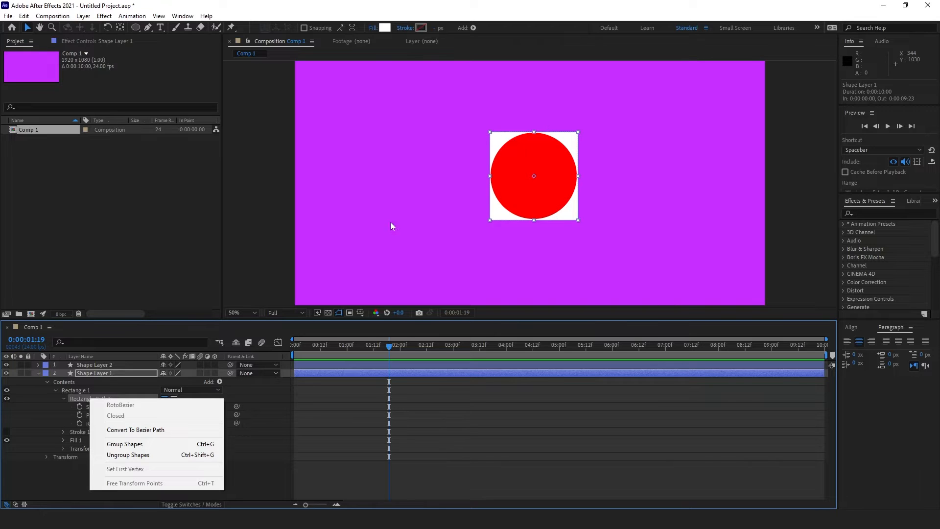
{"action": "left_click", "coordinate": [80, 459]}
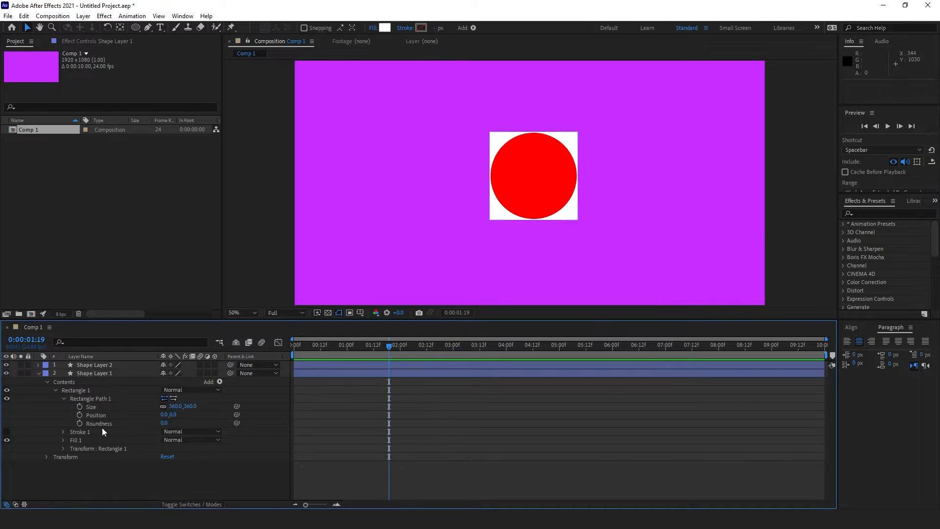
{"action": "right_click", "coordinate": [104, 398]}
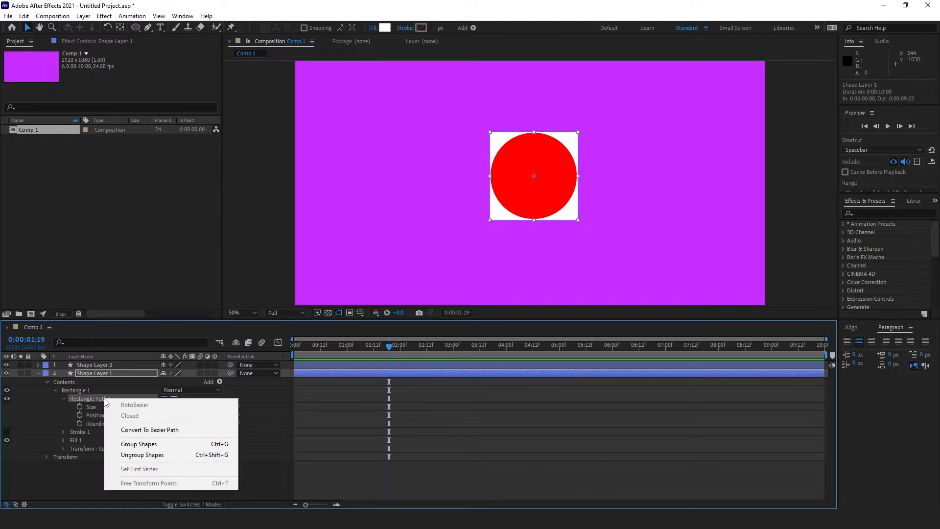
{"action": "left_click", "coordinate": [169, 429]}
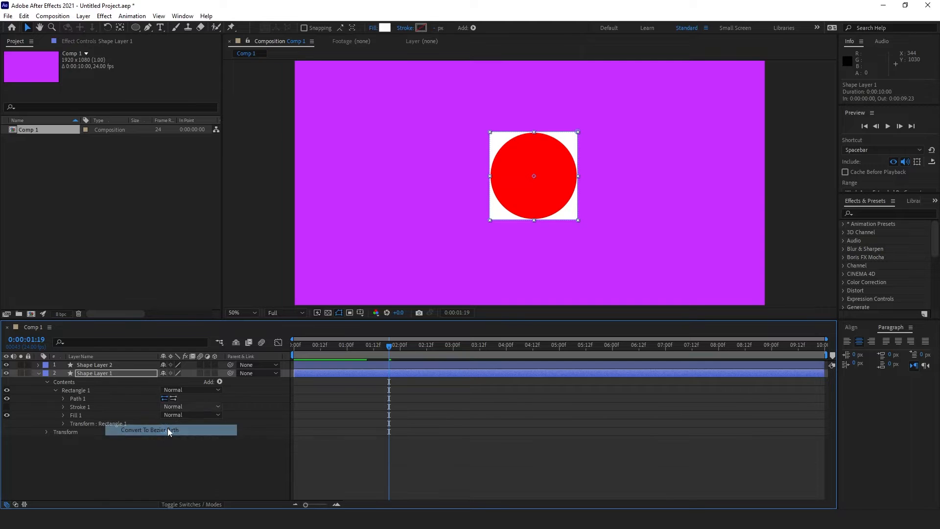
{"action": "left_click", "coordinate": [79, 400]}
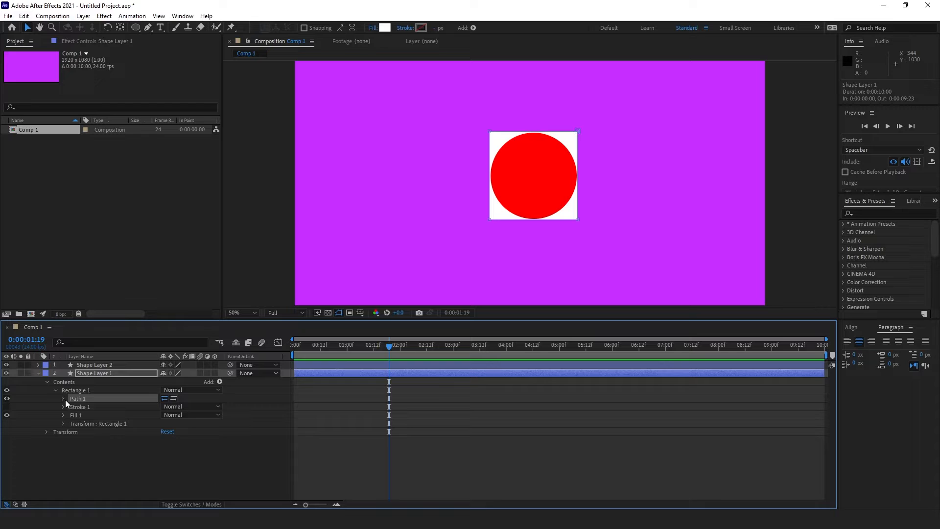
{"action": "left_click", "coordinate": [63, 399]}
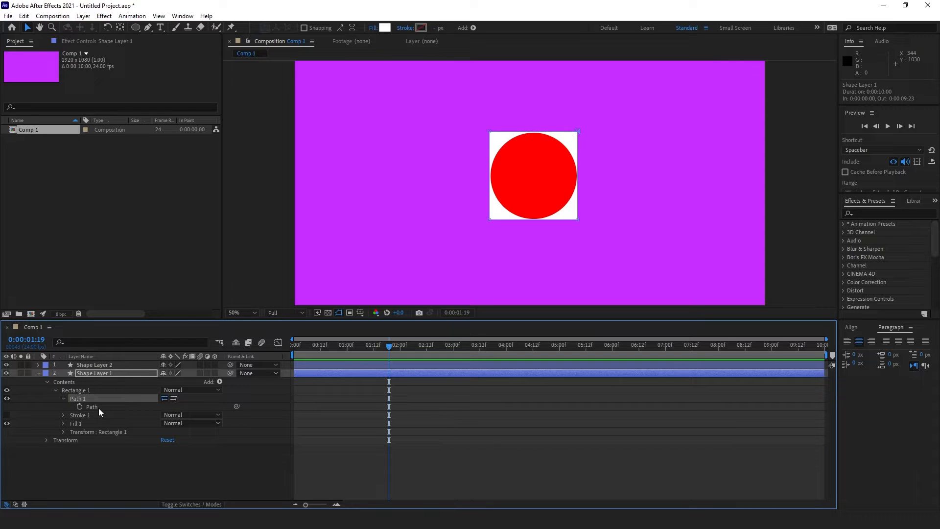
{"action": "left_click", "coordinate": [110, 364]}
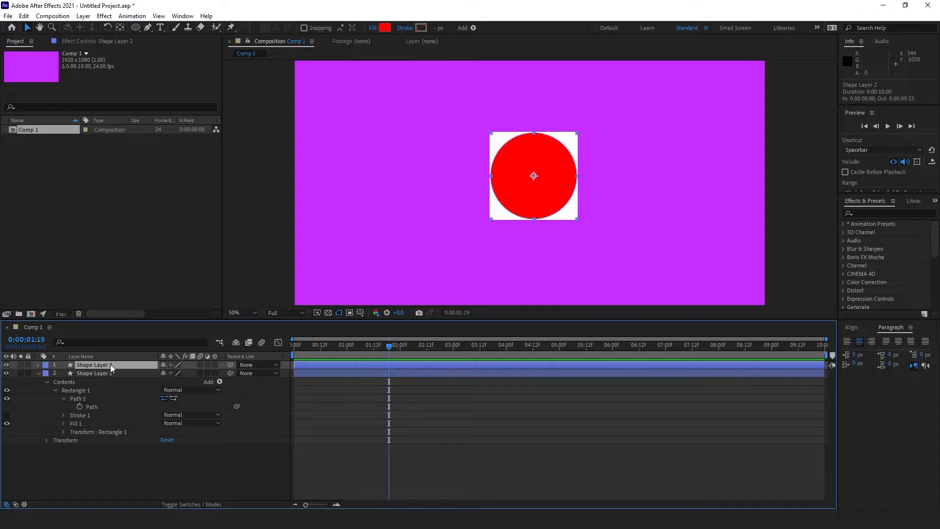
{"action": "left_click", "coordinate": [92, 406]}
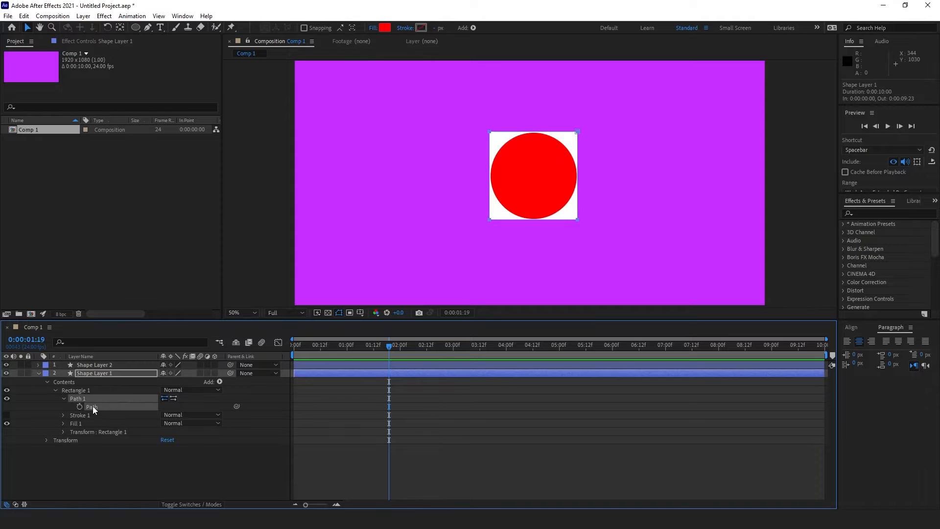
{"action": "left_click", "coordinate": [576, 136]}
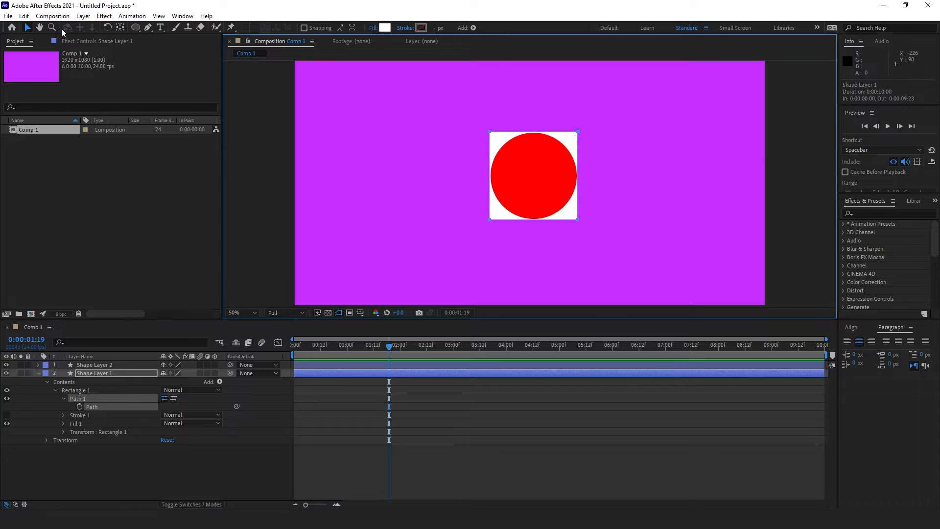
{"action": "left_click", "coordinate": [569, 217]}
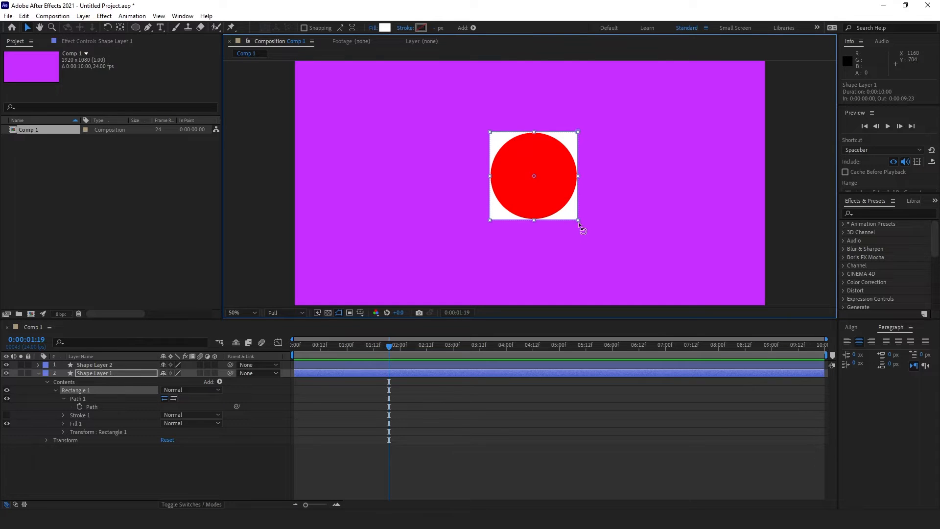
{"action": "left_click", "coordinate": [91, 407]}
{"action": "left_click", "coordinate": [150, 29]}
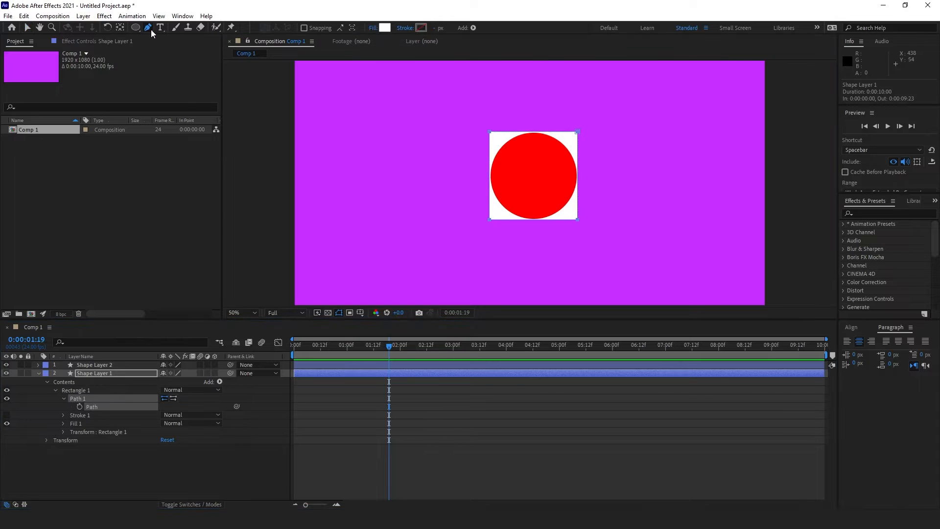
{"action": "left_click_drag", "start_coordinate": [149, 28], "coordinate": [181, 65]}
{"action": "left_click_drag", "start_coordinate": [577, 131], "coordinate": [615, 157]}
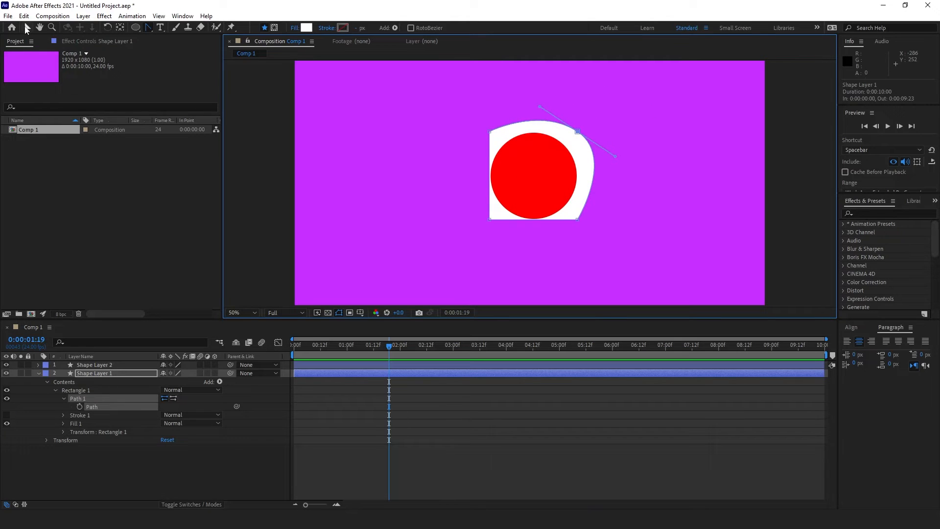
{"action": "left_click", "coordinate": [28, 29]}
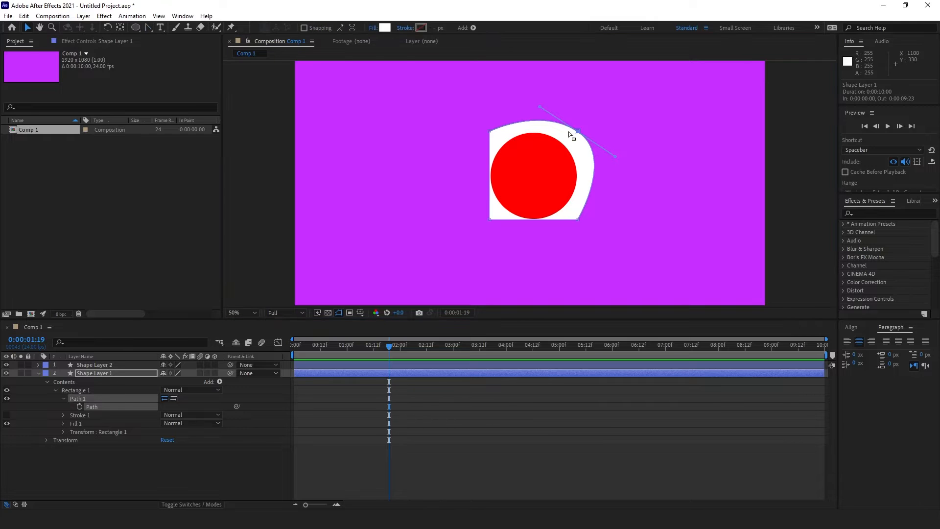
{"action": "left_click_drag", "start_coordinate": [578, 132], "coordinate": [558, 84]}
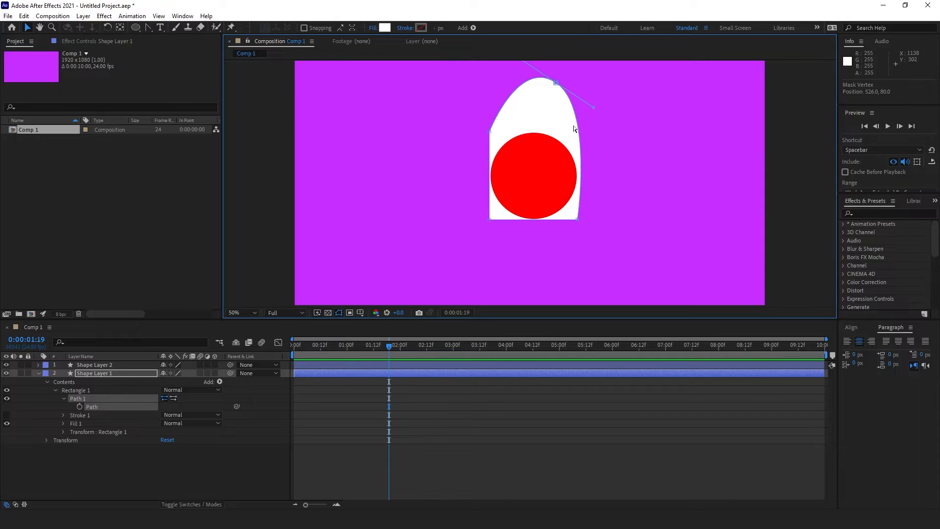
{"action": "key", "text": "ctrl+z"}
{"action": "key", "text": "ctrl+z"}
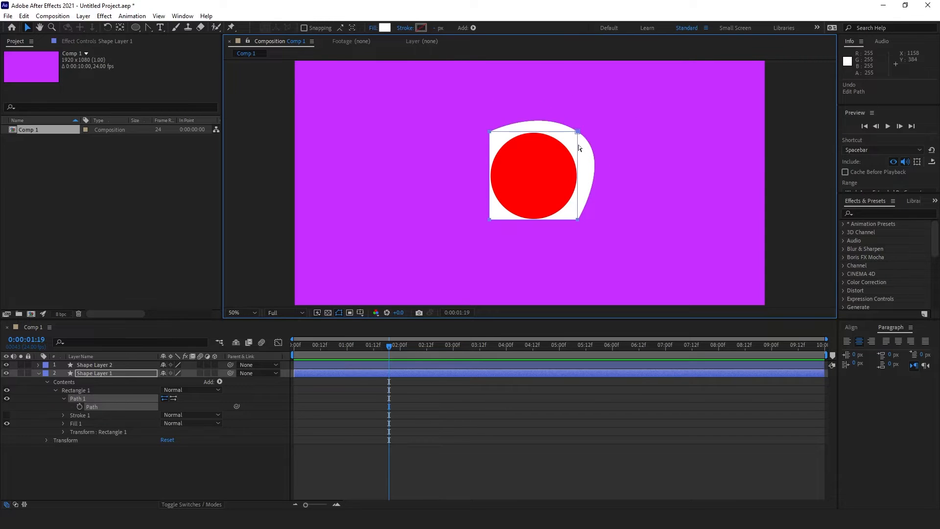
{"action": "left_click", "coordinate": [38, 373]}
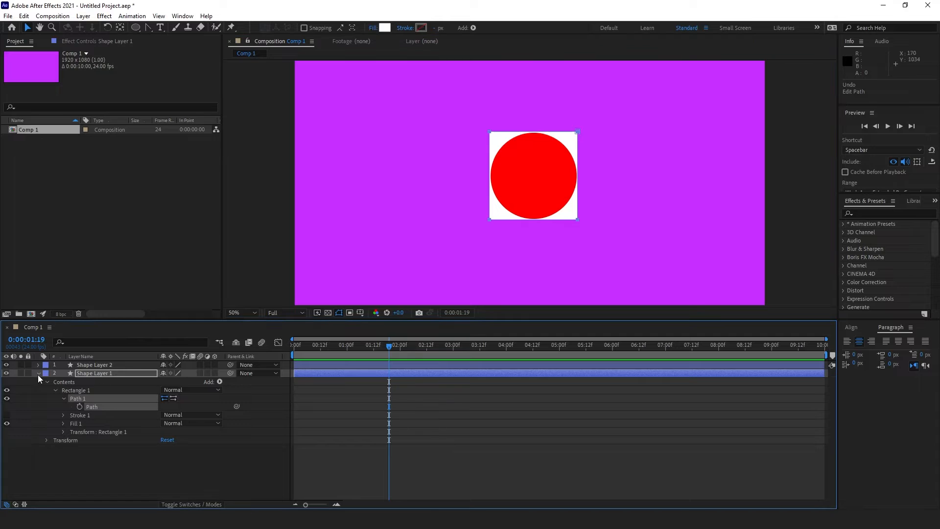
Step: Rename Shape Layer 2 to 'Circle', then start renaming Shape Layer 1
{"action": "left_click", "coordinate": [88, 367]}
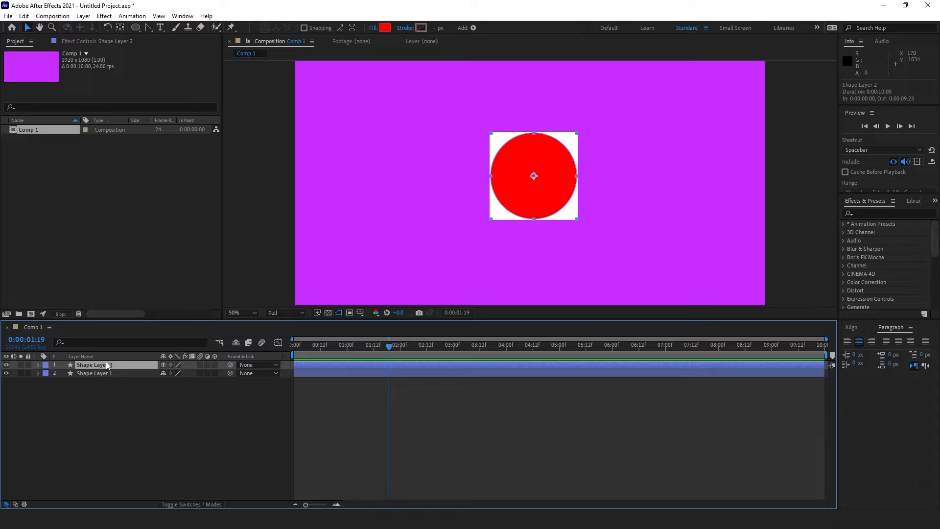
{"action": "key", "text": "Return"}
{"action": "type", "text": "Circle"}
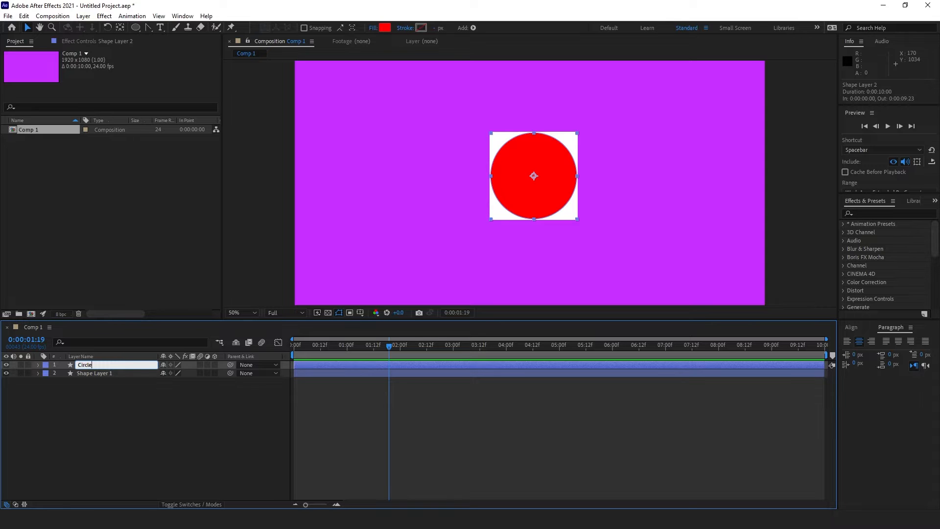
{"action": "left_click", "coordinate": [105, 378]}
{"action": "left_click", "coordinate": [102, 374]}
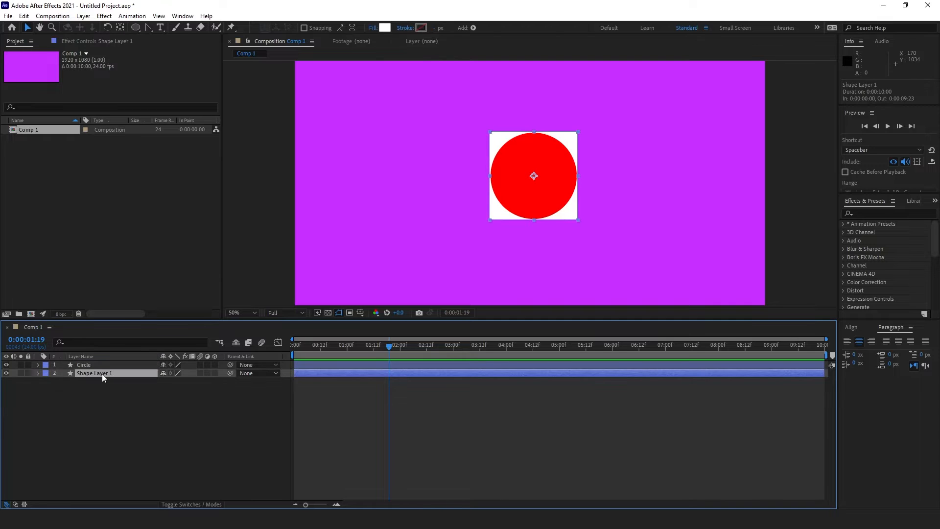
{"action": "key", "text": "Return"}
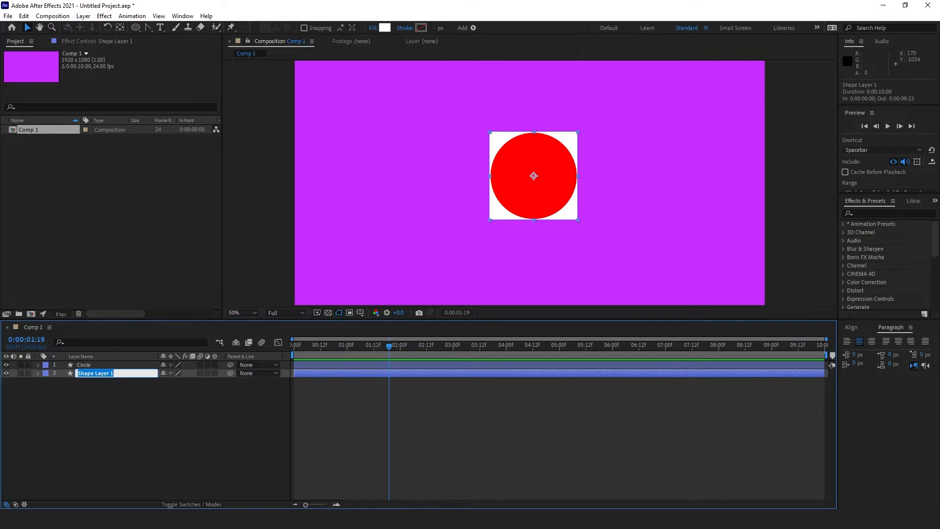
Step: Name the white square's layer 'Square'
{"action": "type", "text": "Square"}
{"action": "left_click", "coordinate": [101, 415]}
{"action": "left_click", "coordinate": [96, 364]}
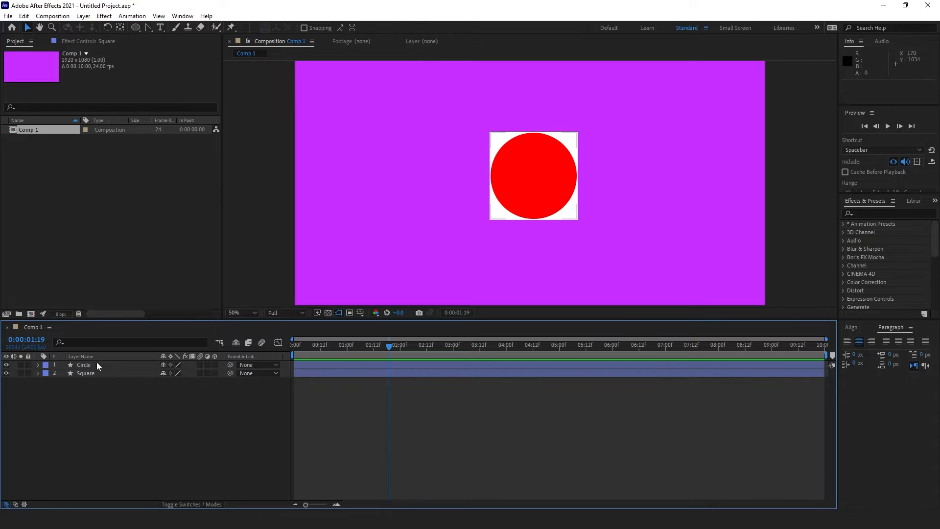
Step: Convert the Circle layer's Ellipse Path 1 to a Bezier path and reveal its Path property
{"action": "left_click", "coordinate": [38, 365]}
{"action": "left_click", "coordinate": [55, 382]}
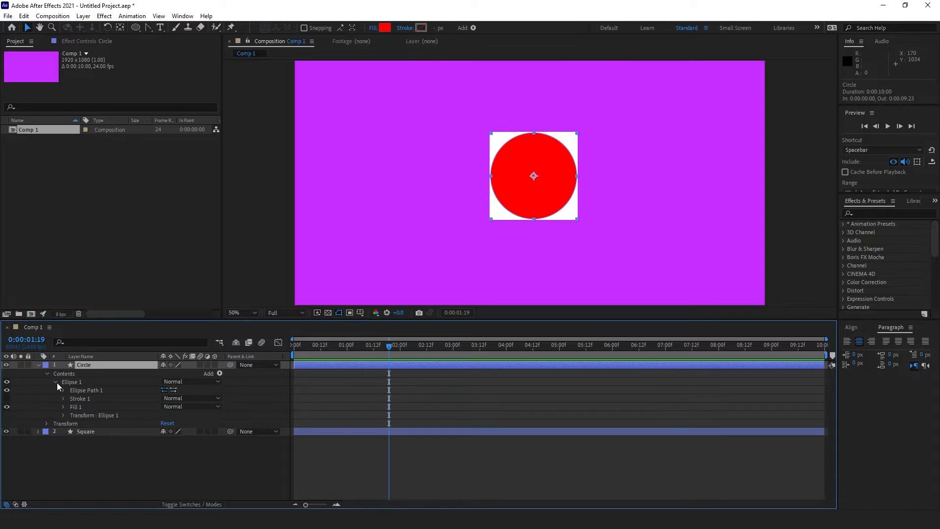
{"action": "left_click", "coordinate": [87, 392]}
{"action": "right_click", "coordinate": [87, 392]}
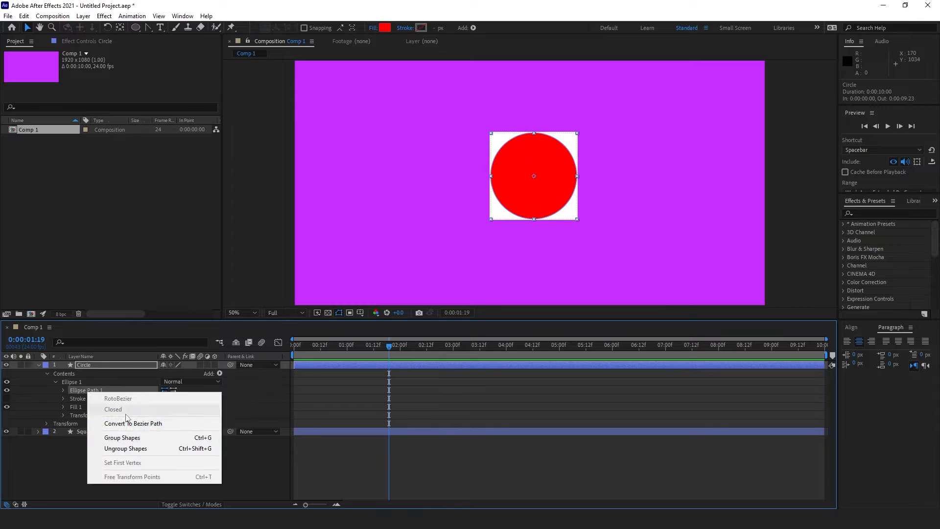
{"action": "left_click", "coordinate": [147, 424]}
{"action": "left_click", "coordinate": [152, 460]}
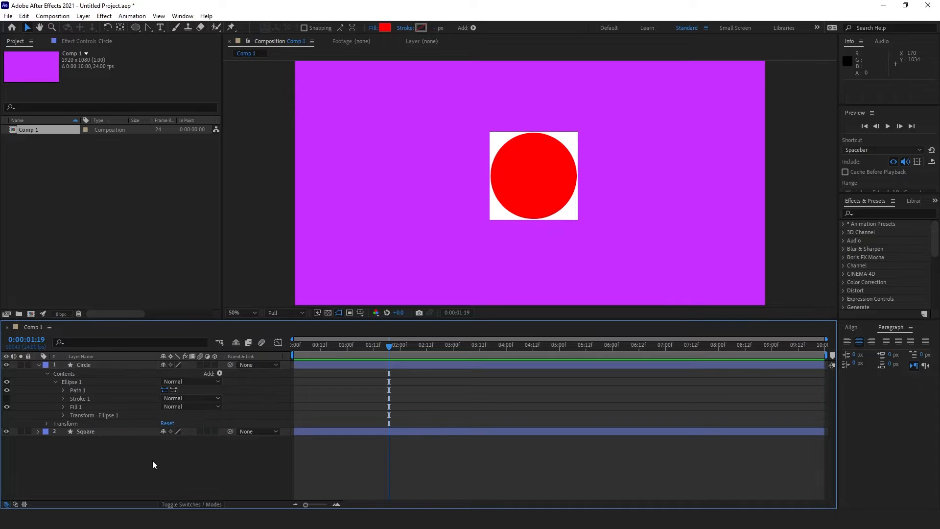
{"action": "left_click", "coordinate": [63, 389]}
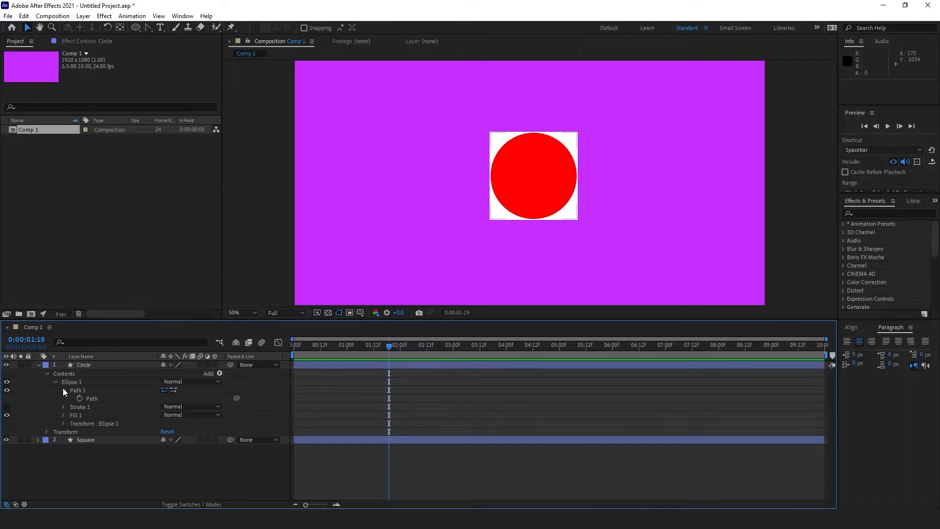
{"action": "left_click", "coordinate": [38, 440]}
Step: Add a Path keyframe to the Square layer at 0:00
{"action": "left_click", "coordinate": [94, 464]}
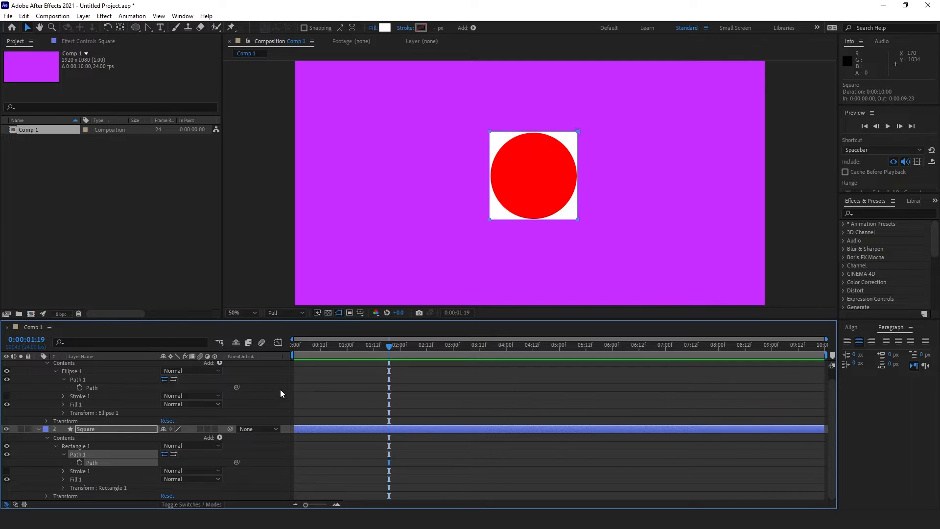
{"action": "left_click_drag", "start_coordinate": [322, 345], "coordinate": [290, 345]}
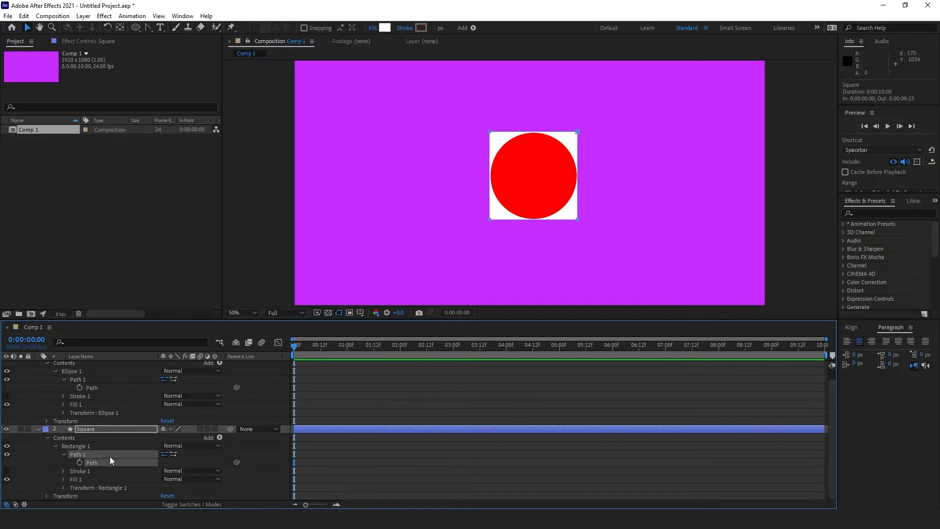
{"action": "left_click", "coordinate": [79, 462]}
Step: At 1:00, paste the Circle's path into the Square's Path, hide the Circle layer, and preview
{"action": "left_click_drag", "start_coordinate": [329, 355], "coordinate": [347, 361]}
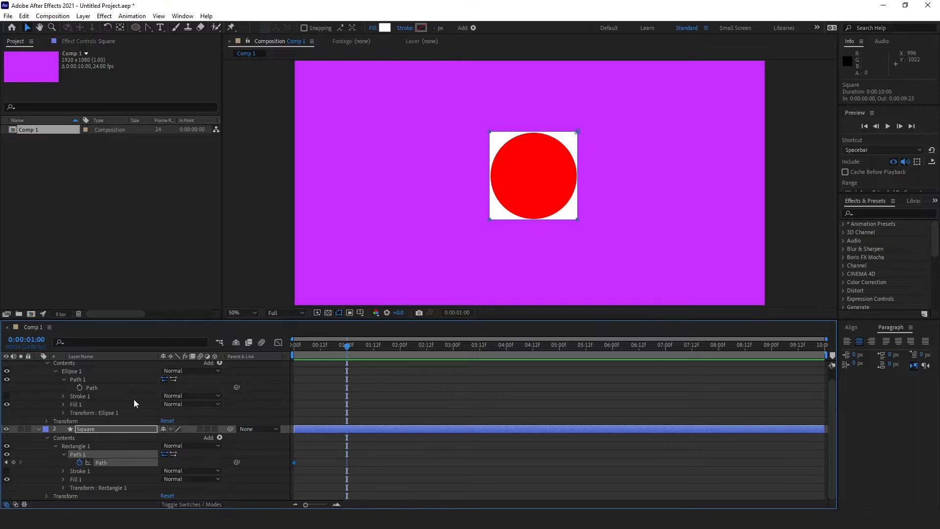
{"action": "left_click", "coordinate": [96, 389]}
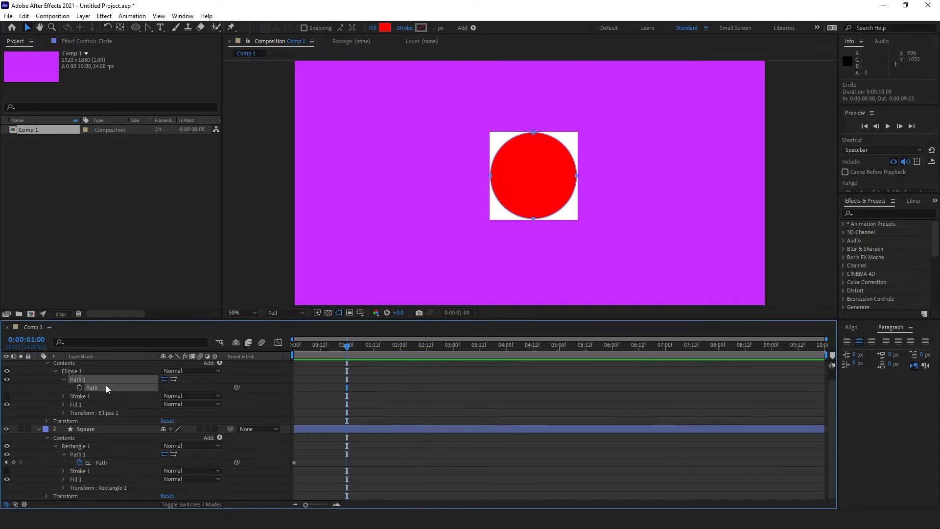
{"action": "left_click", "coordinate": [98, 463]}
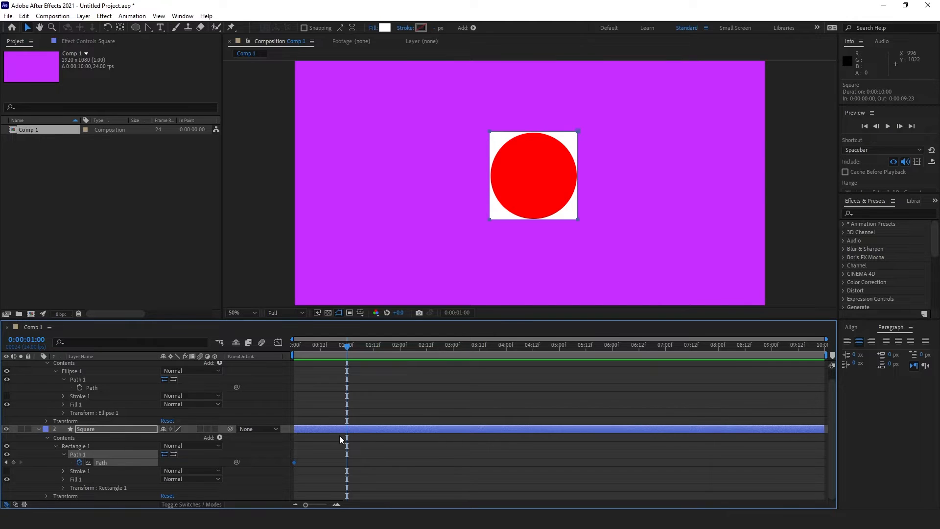
{"action": "key", "text": "ctrl+v"}
{"action": "left_click", "coordinate": [372, 480]}
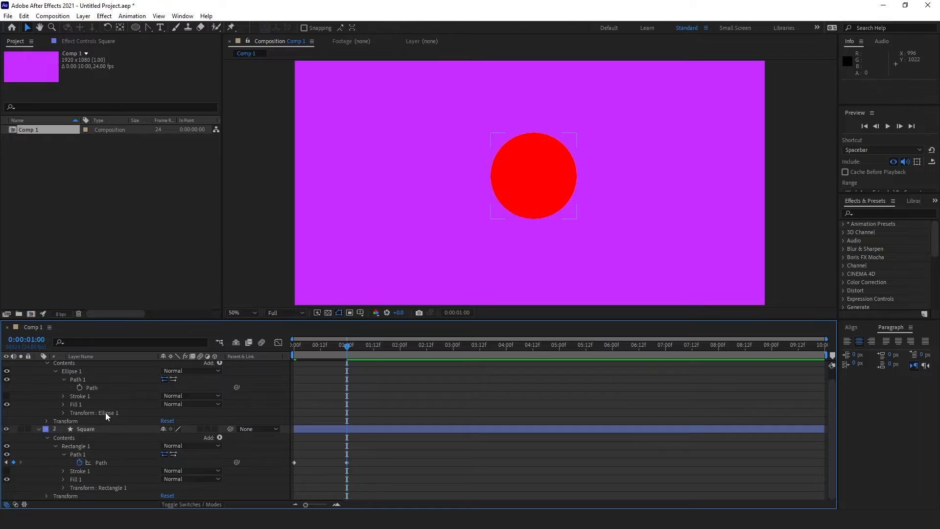
{"action": "scroll", "coordinate": [105, 412], "scroll_direction": "up", "scroll_amount": 1}
{"action": "left_click", "coordinate": [6, 365]}
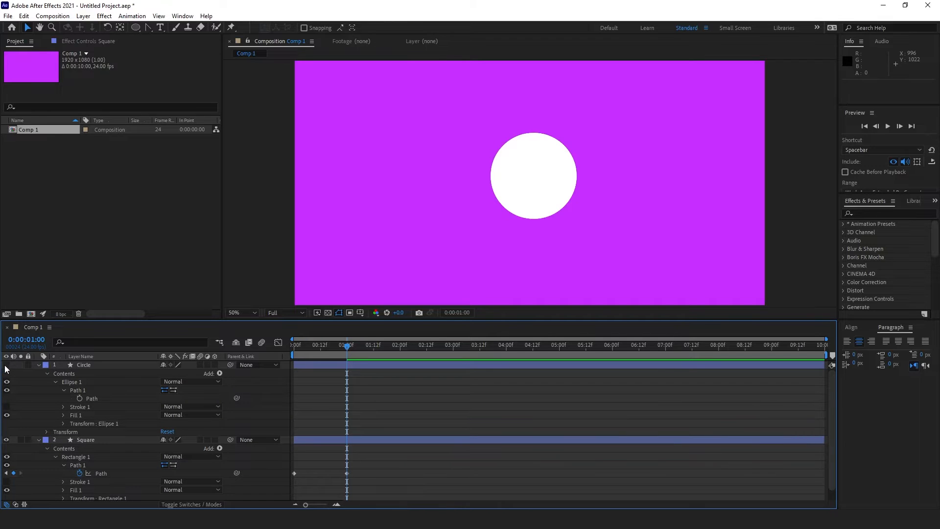
{"action": "left_click", "coordinate": [87, 364]}
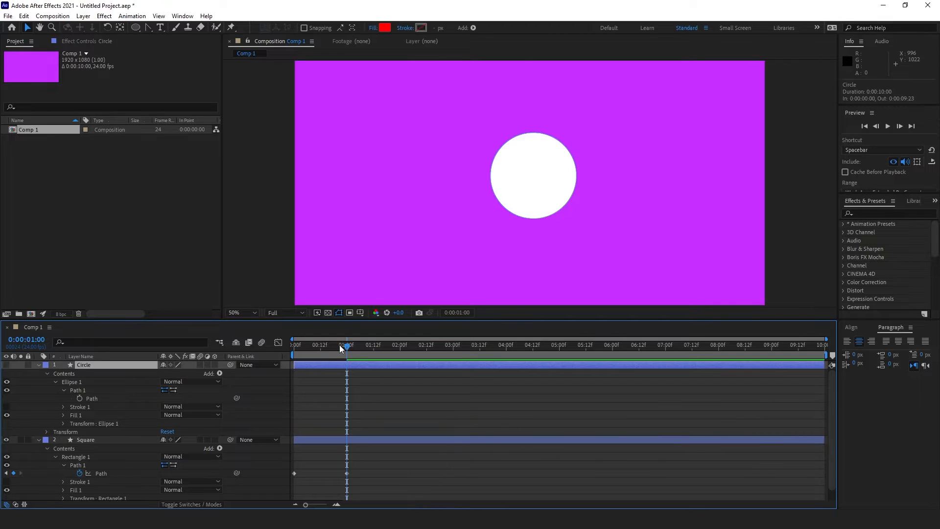
{"action": "left_click_drag", "start_coordinate": [339, 345], "coordinate": [285, 371]}
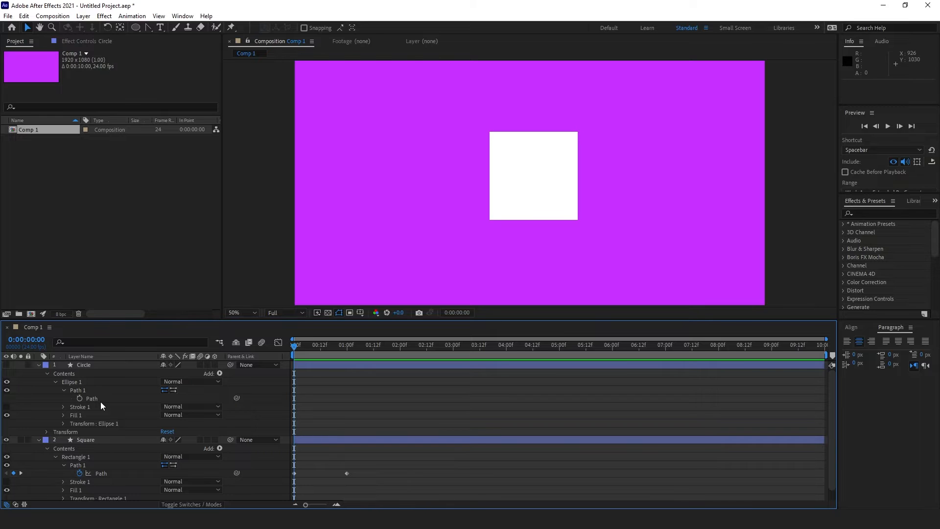
Step: Delete the hidden Circle layer from the timeline
{"action": "left_click", "coordinate": [87, 365]}
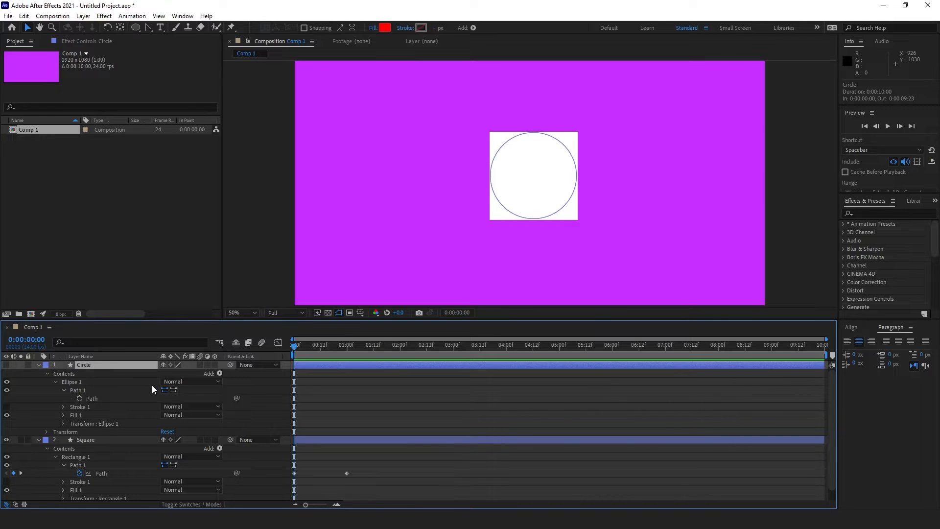
{"action": "key", "text": "Delete"}
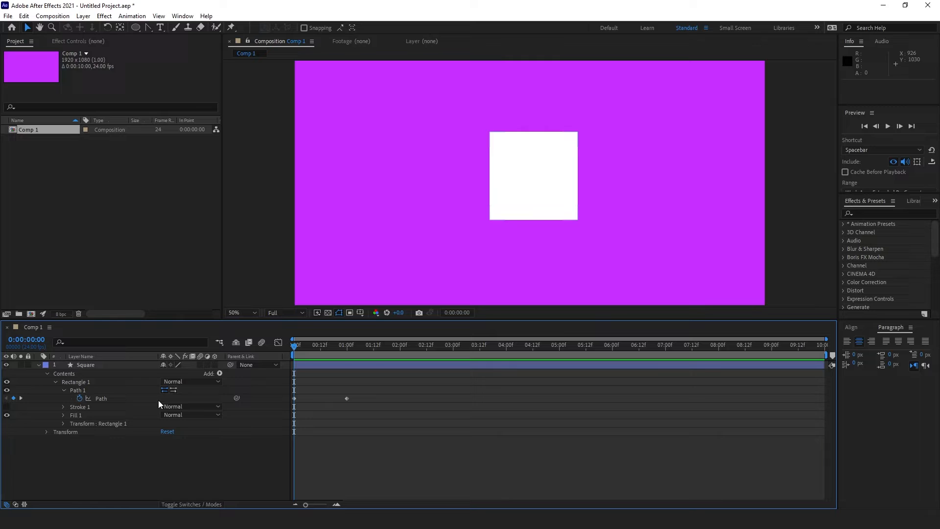
Step: Draw a new red circle near the comp's top left with the Ellipse tool
{"action": "left_click", "coordinate": [39, 365]}
{"action": "left_click", "coordinate": [135, 28]}
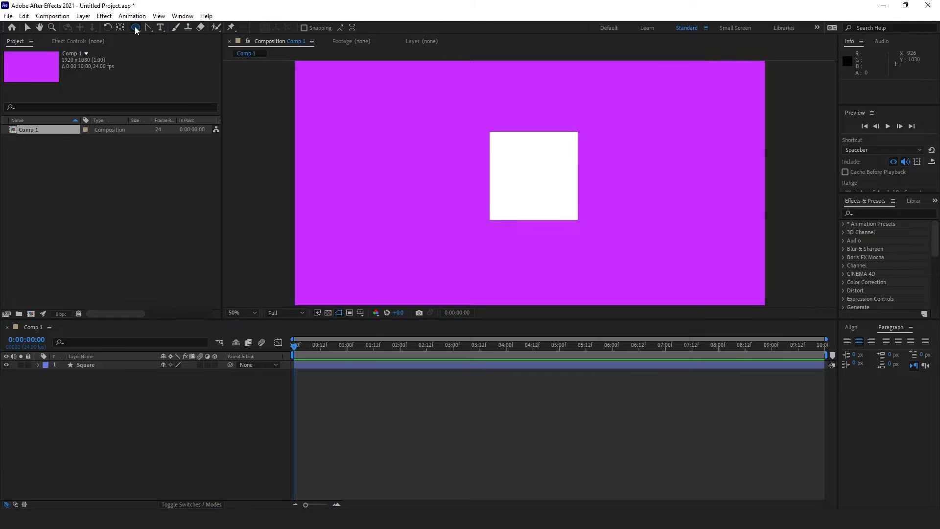
{"action": "left_click", "coordinate": [195, 49]}
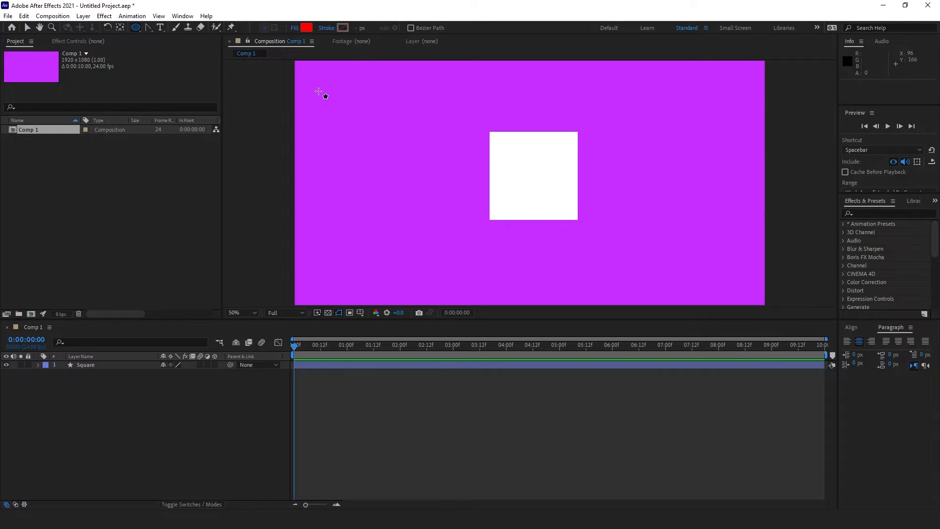
{"action": "mouse_move", "coordinate": [319, 91]}
{"action": "left_mouse_down"}
{"action": "mouse_move", "coordinate": [357, 147]}
{"action": "mouse_move", "coordinate": [404, 178]}
{"action": "left_mouse_up"}
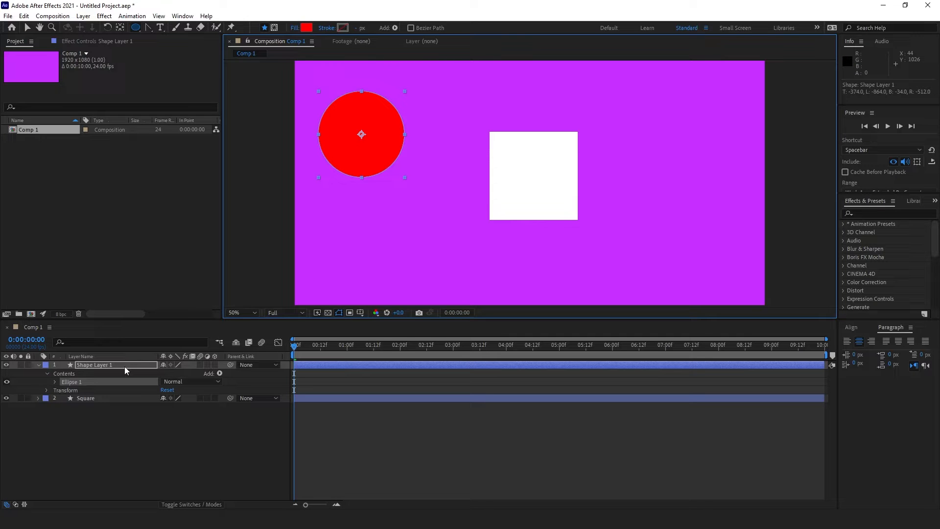
Step: Convert the new circle's Ellipse Path to a Bezier path and reveal its Path
{"action": "left_click", "coordinate": [55, 381]}
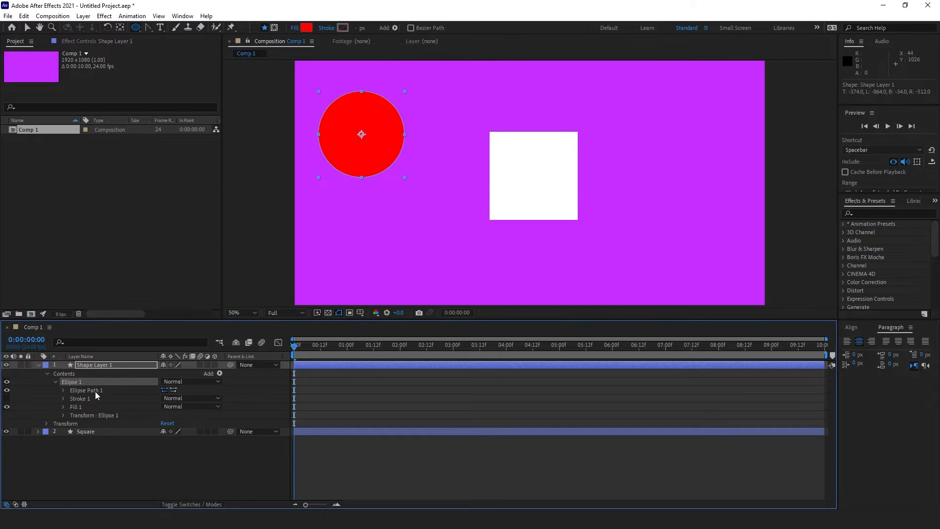
{"action": "right_click", "coordinate": [95, 390]}
{"action": "left_click", "coordinate": [141, 423]}
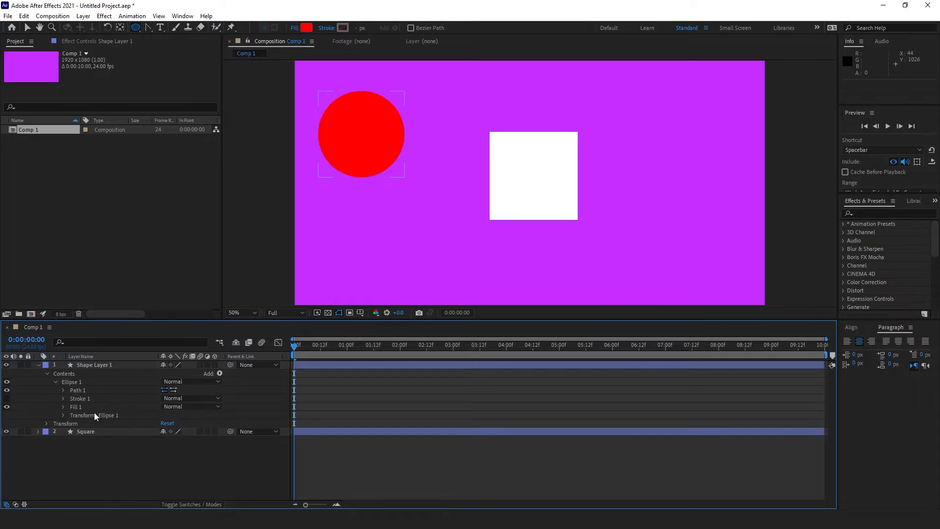
{"action": "left_click", "coordinate": [81, 391]}
{"action": "left_click", "coordinate": [63, 390]}
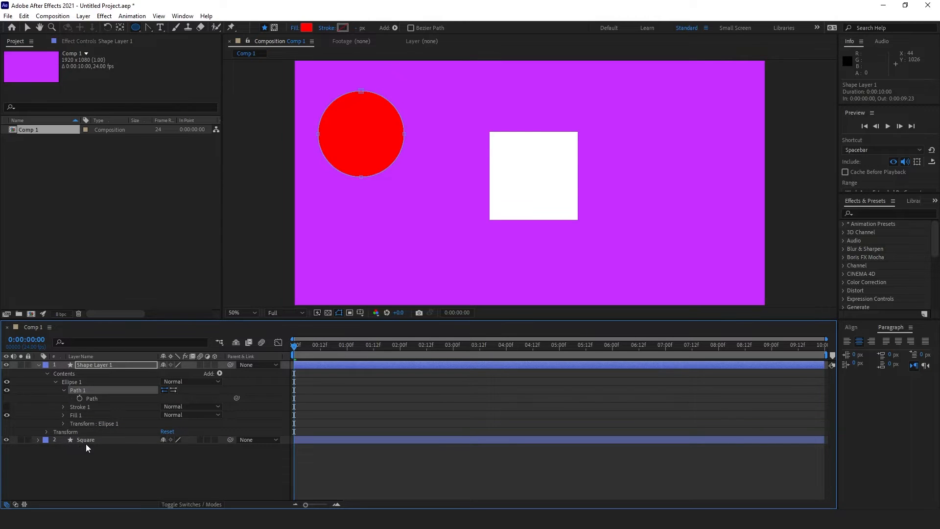
Step: Delete the Square layer's Path keyframe at 1 second
{"action": "left_click", "coordinate": [87, 441]}
{"action": "left_click", "coordinate": [38, 439]}
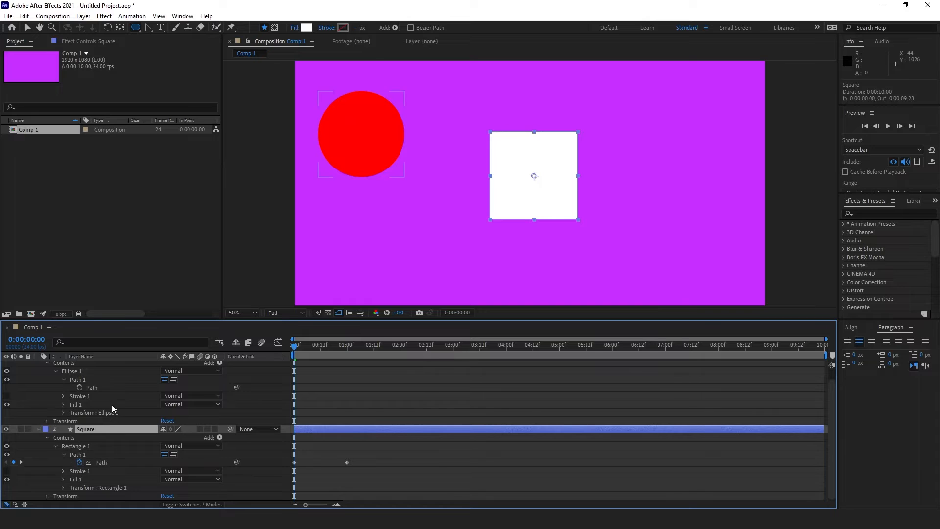
{"action": "left_click_drag", "start_coordinate": [366, 457], "coordinate": [324, 470]}
{"action": "key", "text": "Delete"}
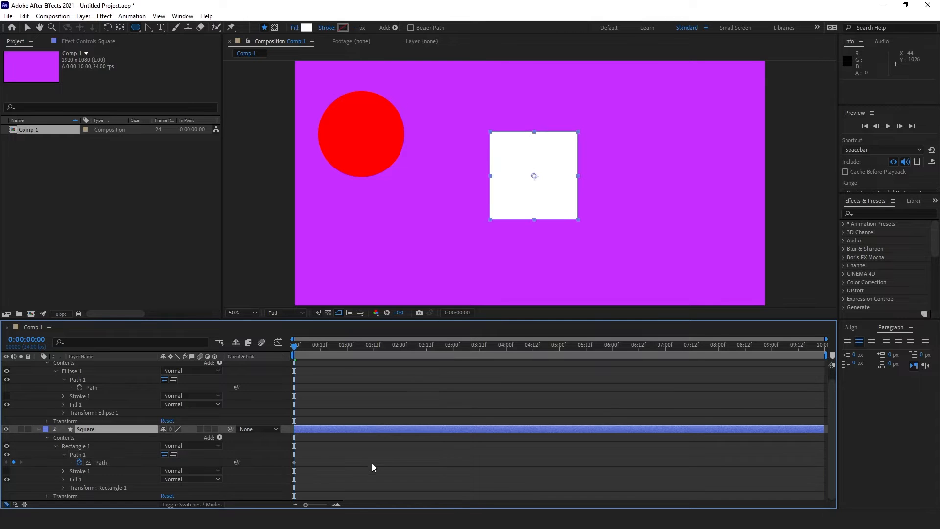
Step: At 1 second, paste the new circle's path into the Square's Path, then hide the circle layer
{"action": "left_click_drag", "start_coordinate": [346, 345], "coordinate": [346, 352]}
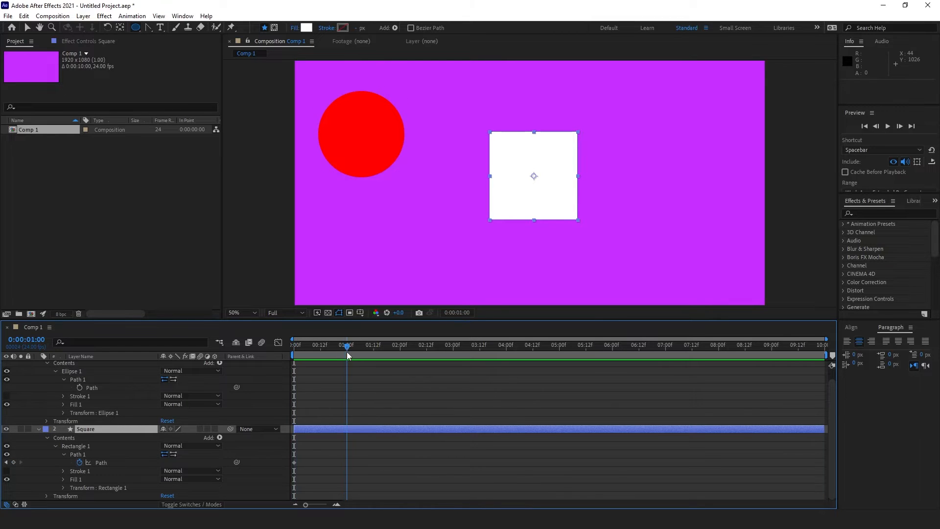
{"action": "left_click", "coordinate": [92, 387]}
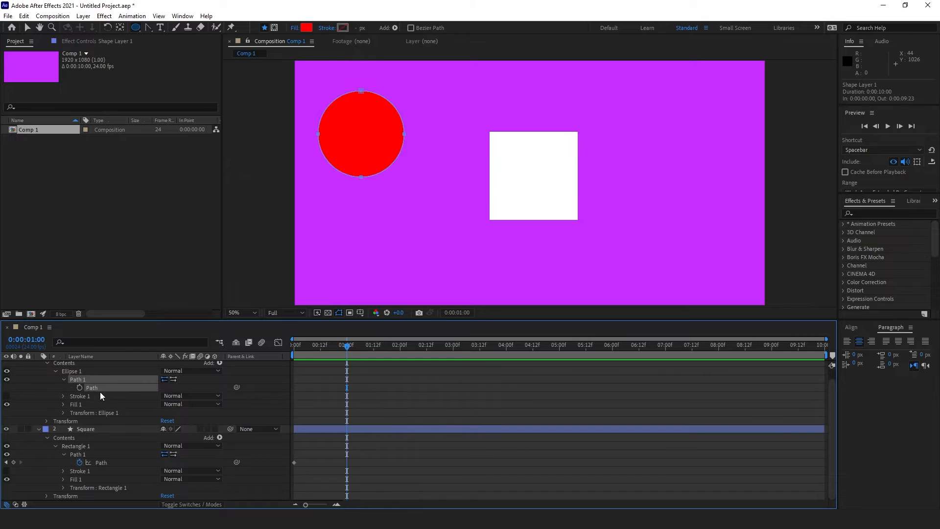
{"action": "left_click", "coordinate": [112, 465]}
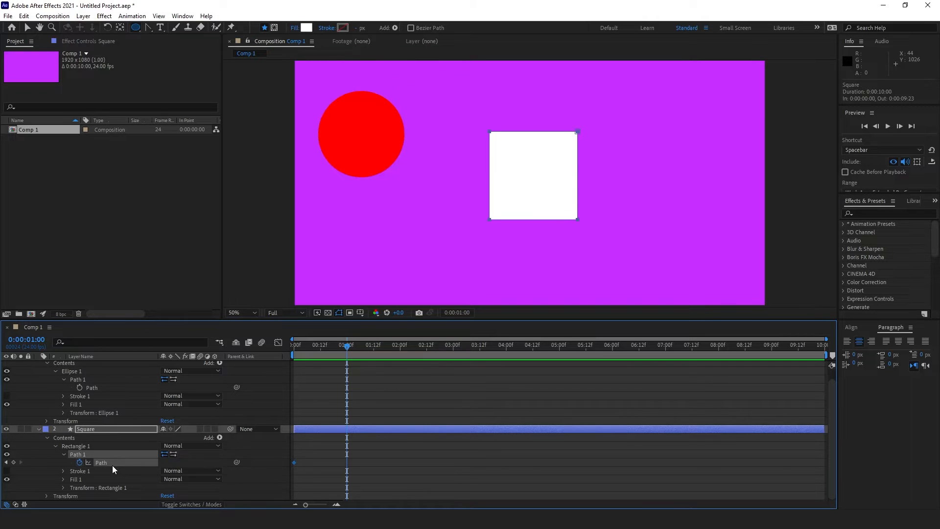
{"action": "key", "text": "ctrl+v"}
{"action": "left_click", "coordinate": [360, 462]}
{"action": "scroll", "coordinate": [113, 413], "scroll_direction": "up", "scroll_amount": 1}
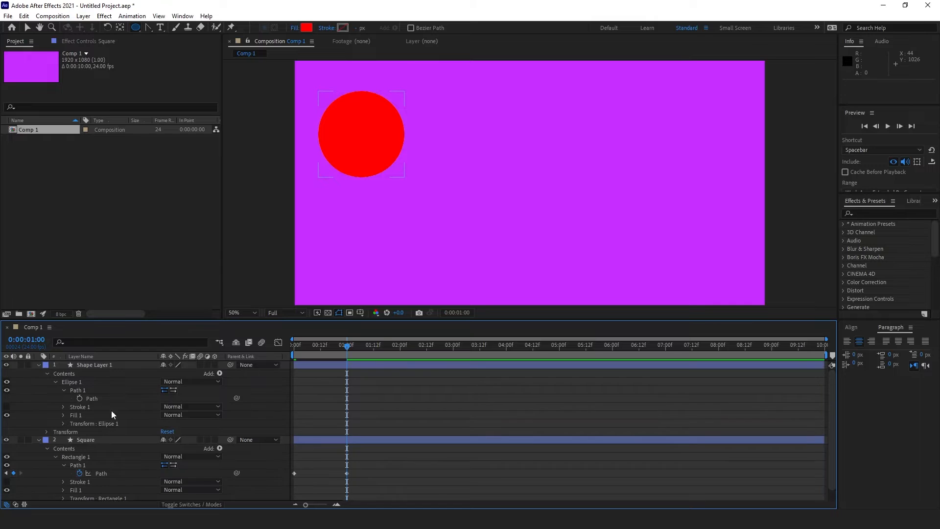
{"action": "left_click", "coordinate": [7, 365]}
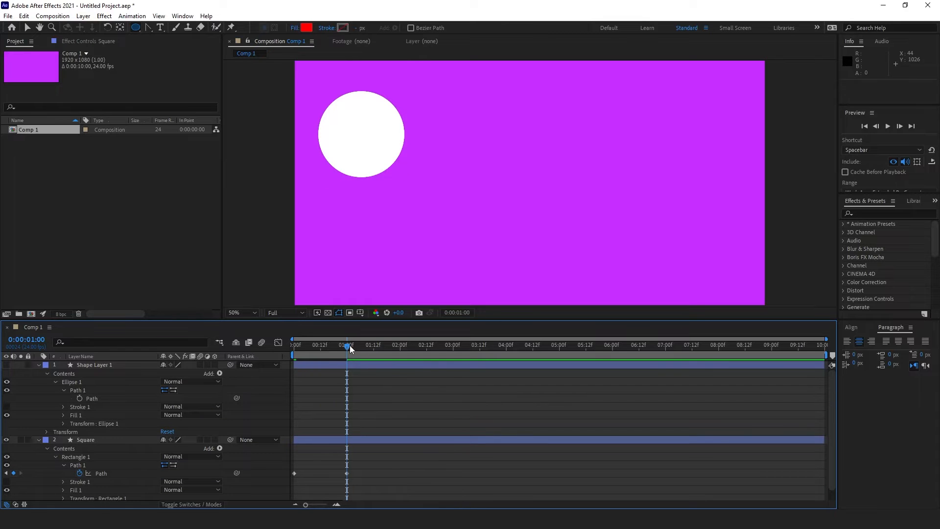
{"action": "left_click_drag", "start_coordinate": [348, 345], "coordinate": [295, 377]}
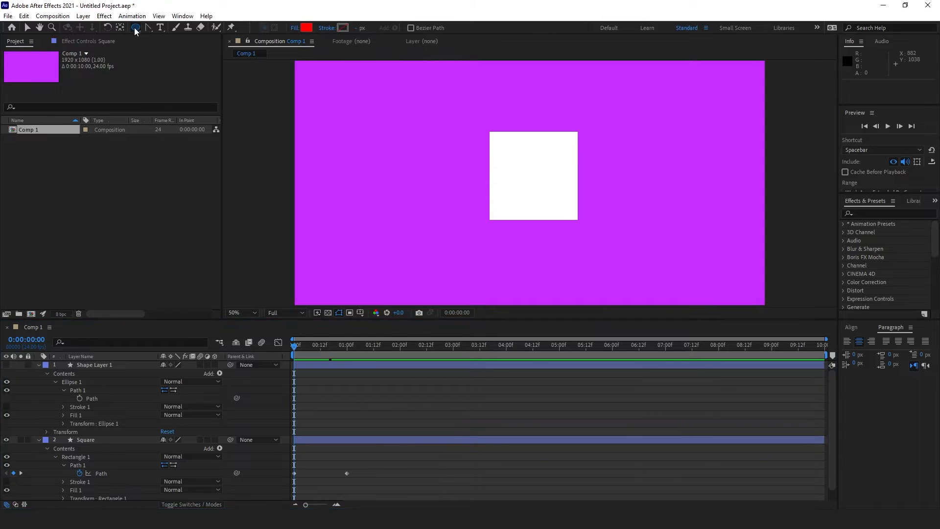
Step: Draw a red pentagon at lower left, convert its Polystar Path 1 to Bezier, and select its Path
{"action": "left_click_drag", "start_coordinate": [136, 28], "coordinate": [185, 59]}
{"action": "left_click_drag", "start_coordinate": [357, 225], "coordinate": [386, 259]}
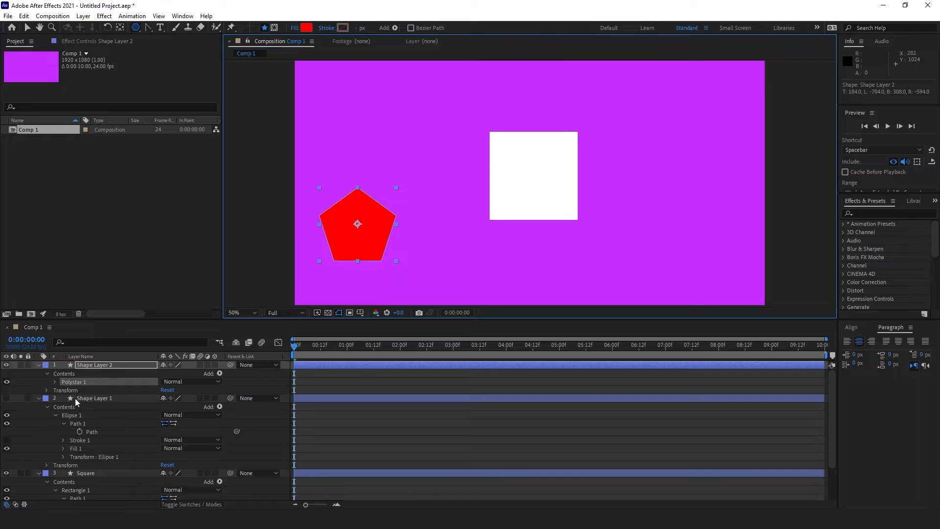
{"action": "left_click", "coordinate": [54, 384]}
{"action": "right_click", "coordinate": [90, 390]}
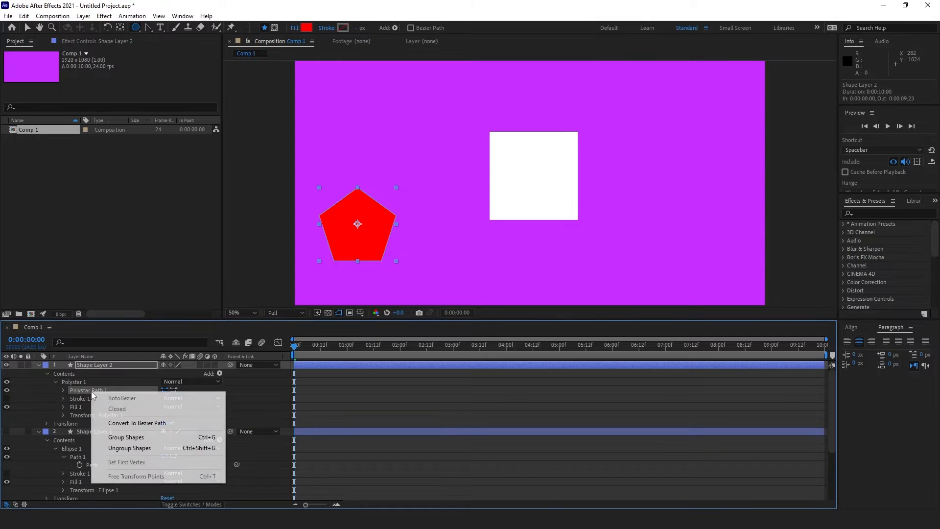
{"action": "left_click", "coordinate": [130, 423]}
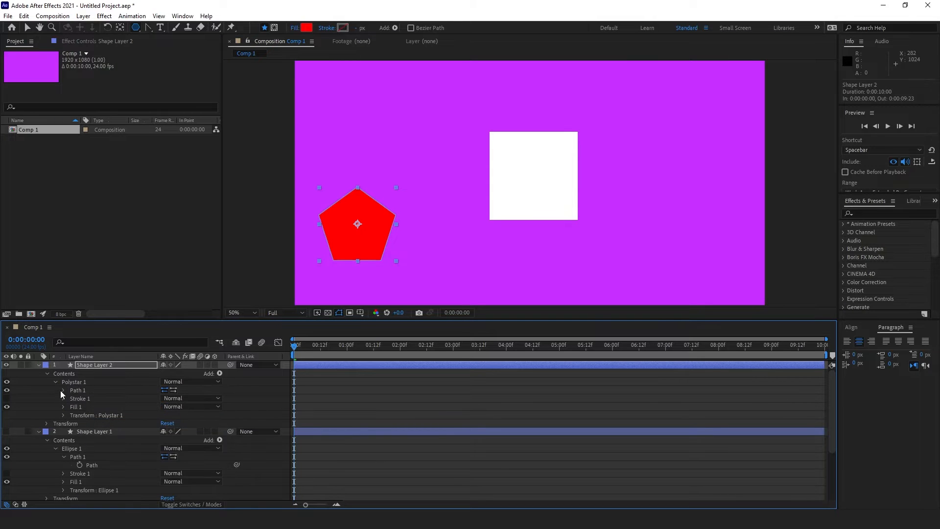
{"action": "left_click", "coordinate": [64, 390]}
{"action": "left_click", "coordinate": [98, 398]}
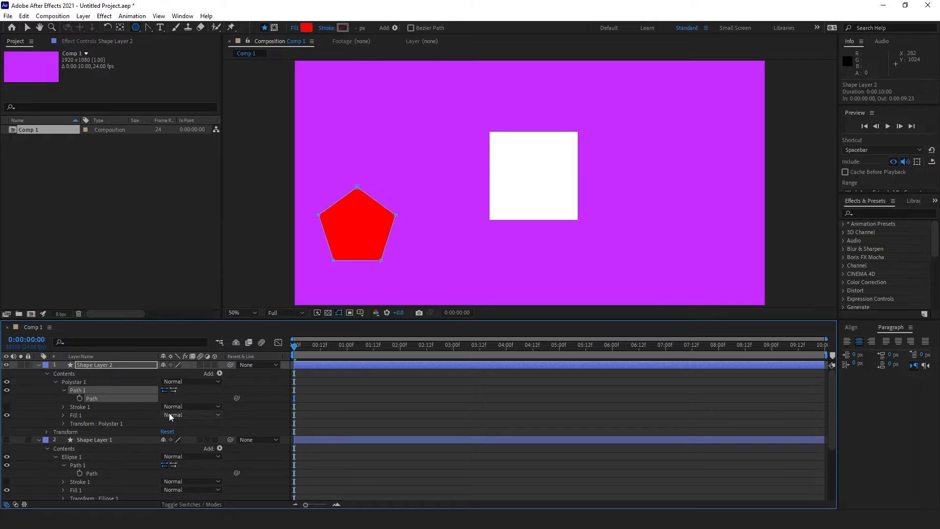
Step: Move the current time forward and select the Square layer's Path at 2 seconds
{"action": "scroll", "coordinate": [169, 413], "scroll_direction": "down", "scroll_amount": 1}
{"action": "scroll", "coordinate": [170, 413], "scroll_direction": "down", "scroll_amount": 2}
{"action": "left_click_drag", "start_coordinate": [365, 348], "coordinate": [401, 355]}
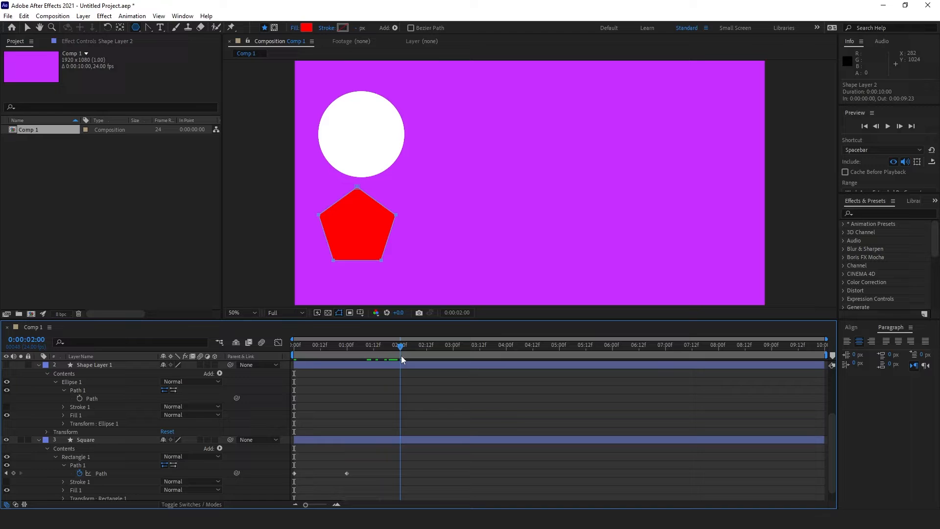
{"action": "left_click", "coordinate": [119, 473]}
{"action": "left_click", "coordinate": [448, 445]}
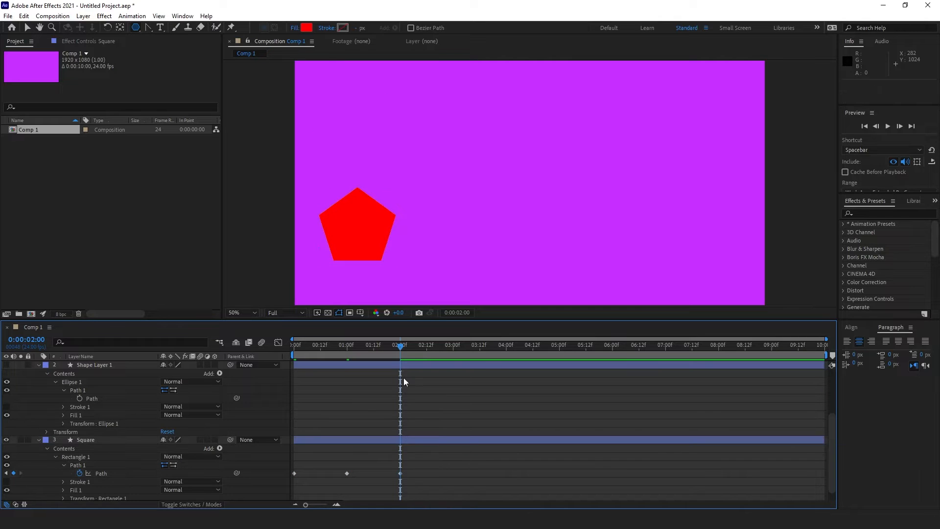
Step: Scrub the timeline from about 1 to 2 seconds to check the shape morph
{"action": "left_click_drag", "start_coordinate": [399, 347], "coordinate": [347, 366]}
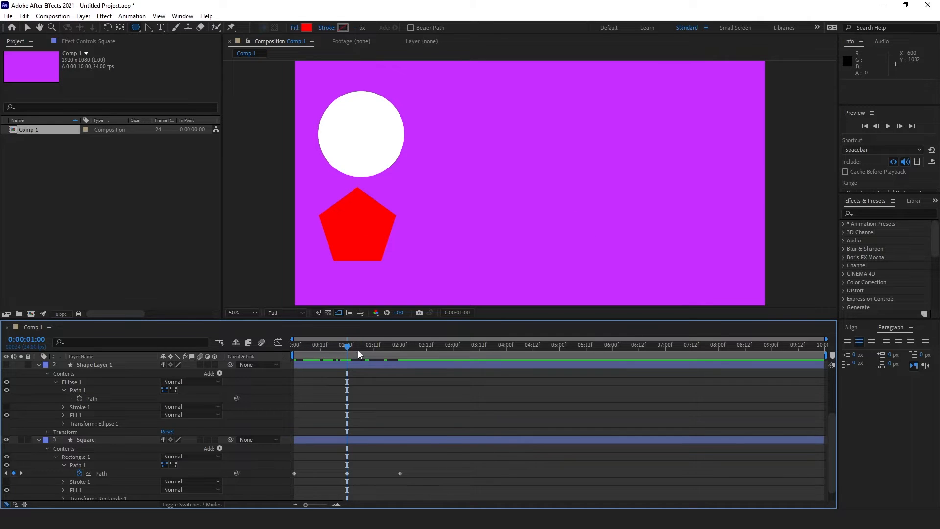
{"action": "left_click_drag", "start_coordinate": [359, 354], "coordinate": [330, 356]}
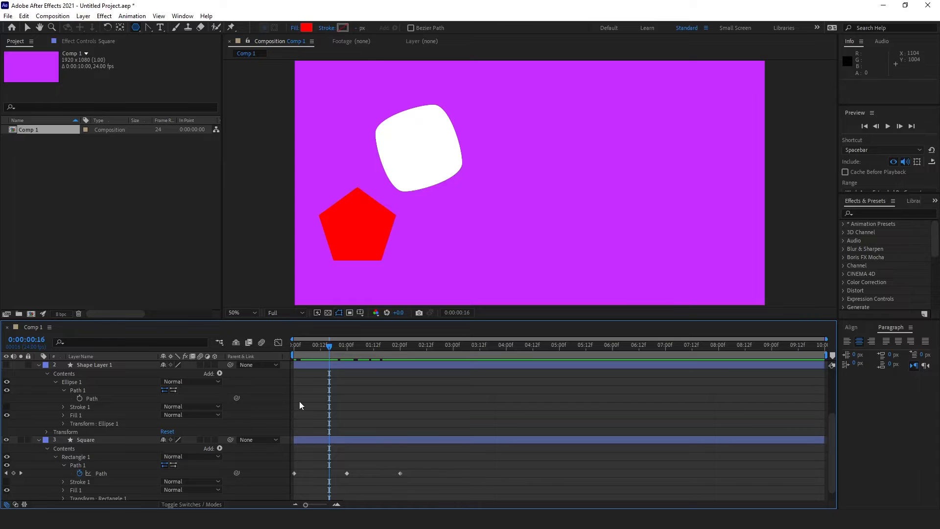
{"action": "scroll", "coordinate": [299, 401], "scroll_direction": "up", "scroll_amount": 3}
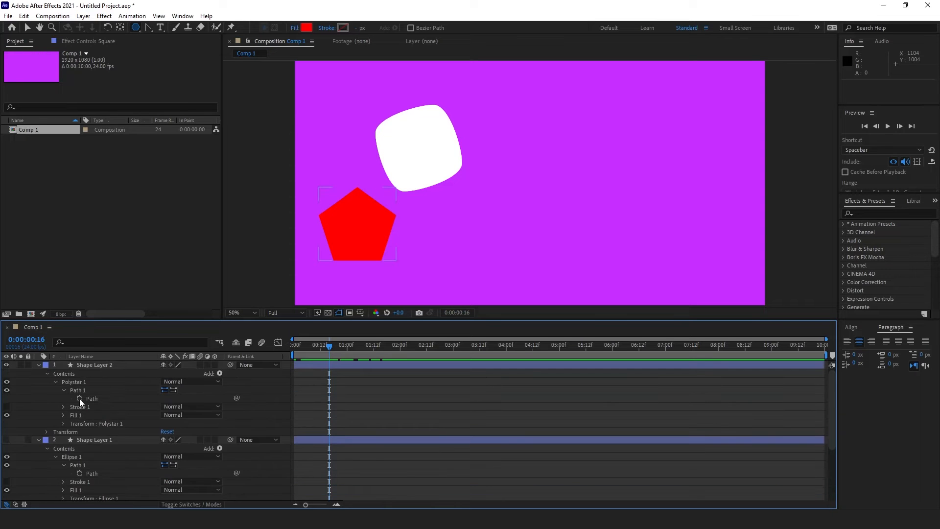
Step: Collapse the shape layers, then select and delete Shape Layer 2, Shape Layer 1 and Square
{"action": "left_click", "coordinate": [38, 441]}
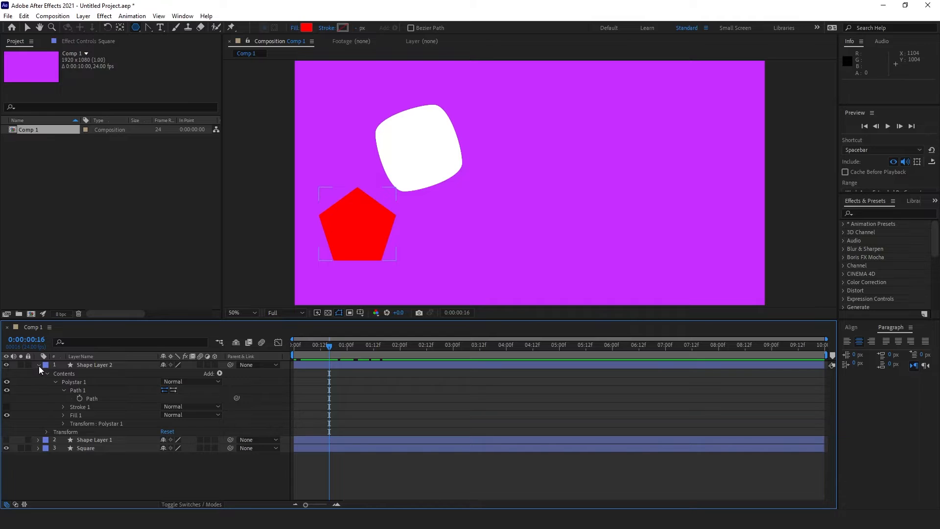
{"action": "left_click", "coordinate": [39, 365]}
{"action": "left_click", "coordinate": [120, 365]}
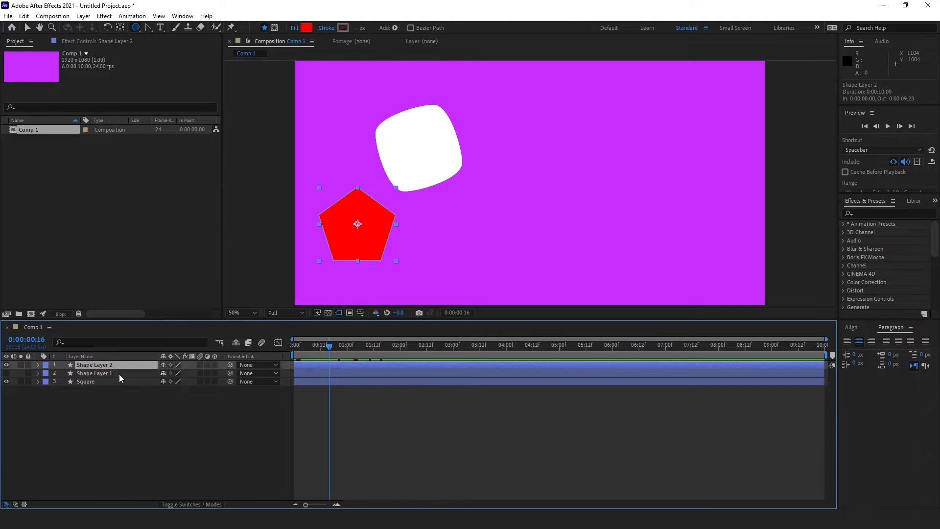
{"action": "left_click", "coordinate": [119, 375], "text": "shift"}
{"action": "left_click", "coordinate": [119, 382], "text": "shift"}
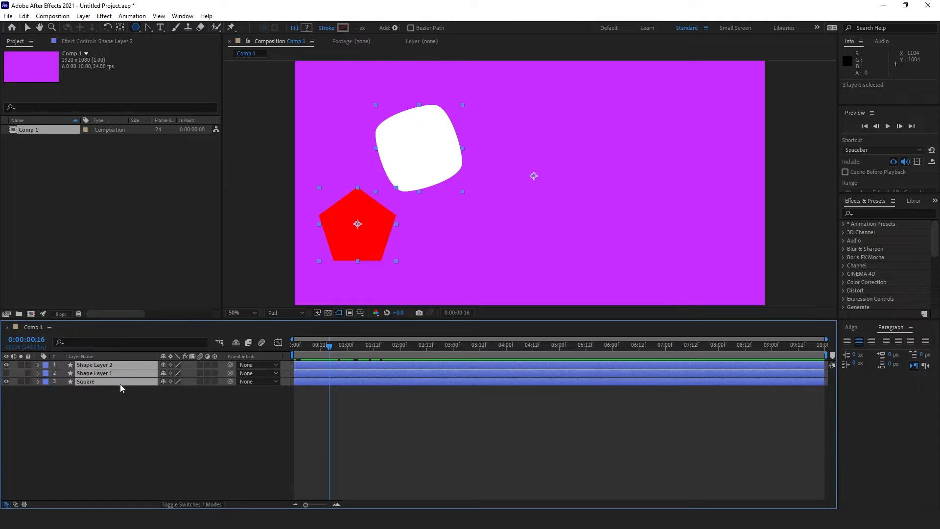
{"action": "key", "text": "Delete"}
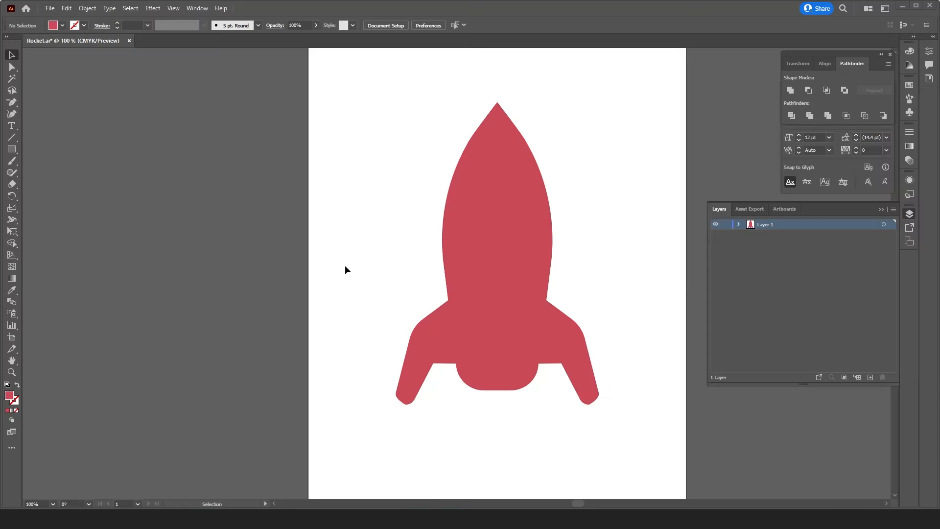
Step: Centre the rocket on the Illustrator artboard and select its single path in Layer 1
{"action": "left_click_drag", "start_coordinate": [568, 264], "coordinate": [516, 248]}
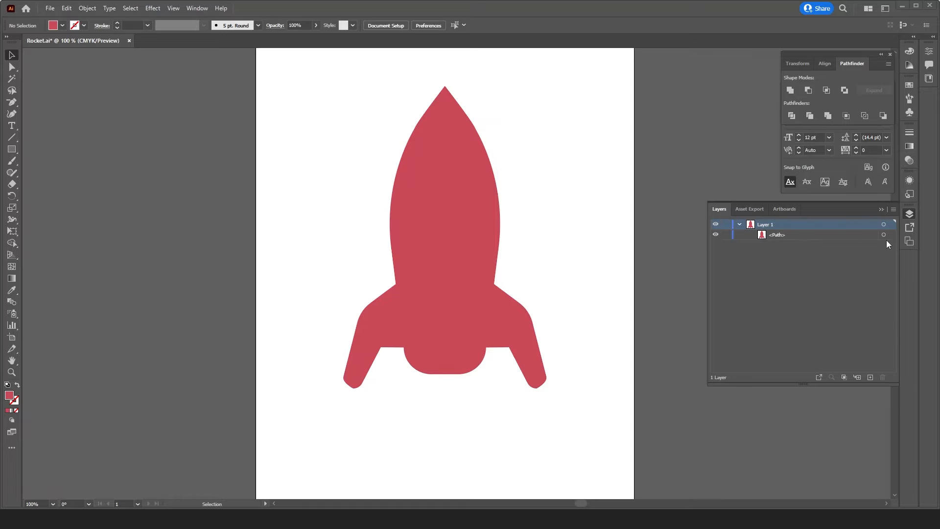
{"action": "left_click", "coordinate": [883, 235]}
Step: Import Galaxy-02 and Rocket from the Class 5 Shape Morphing folder into the Project panel
{"action": "left_click", "coordinate": [900, 6]}
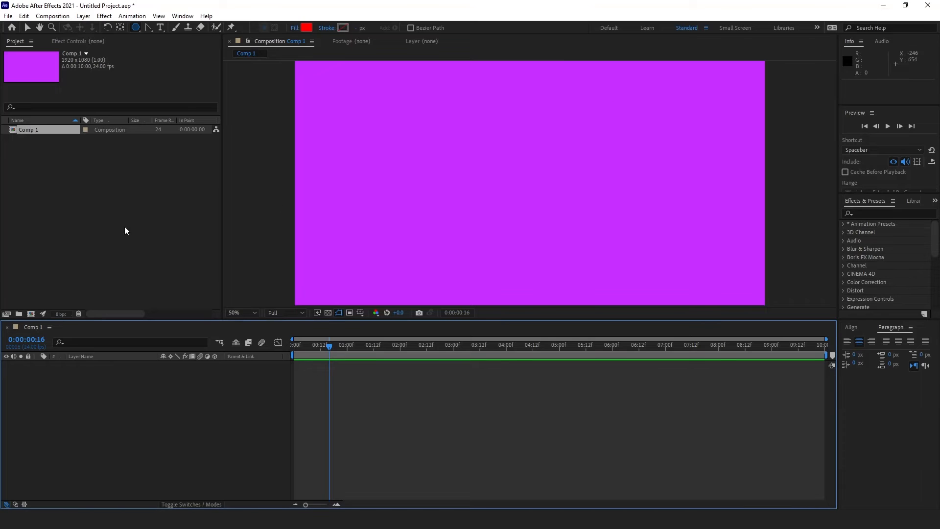
{"action": "left_click", "coordinate": [388, 518]}
{"action": "left_click_drag", "start_coordinate": [310, 85], "coordinate": [108, 127]}
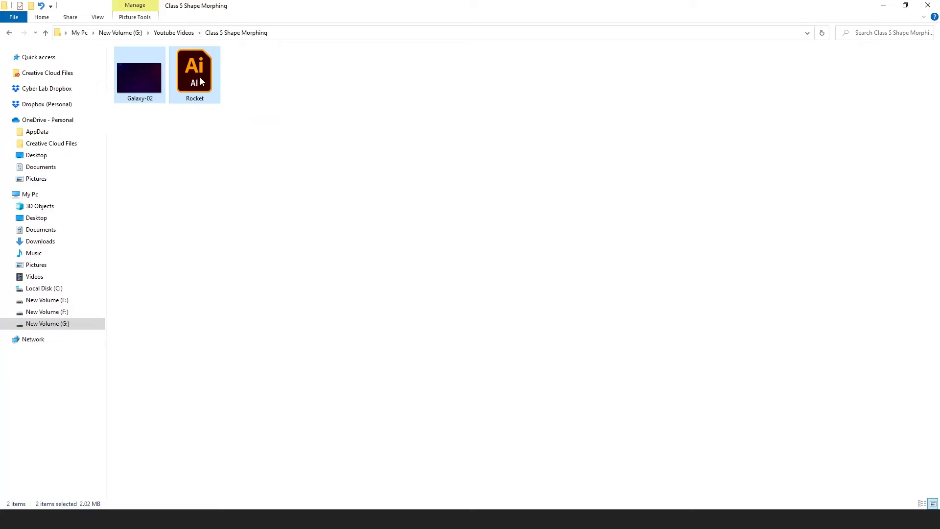
{"action": "left_click_drag", "start_coordinate": [201, 81], "coordinate": [72, 222]}
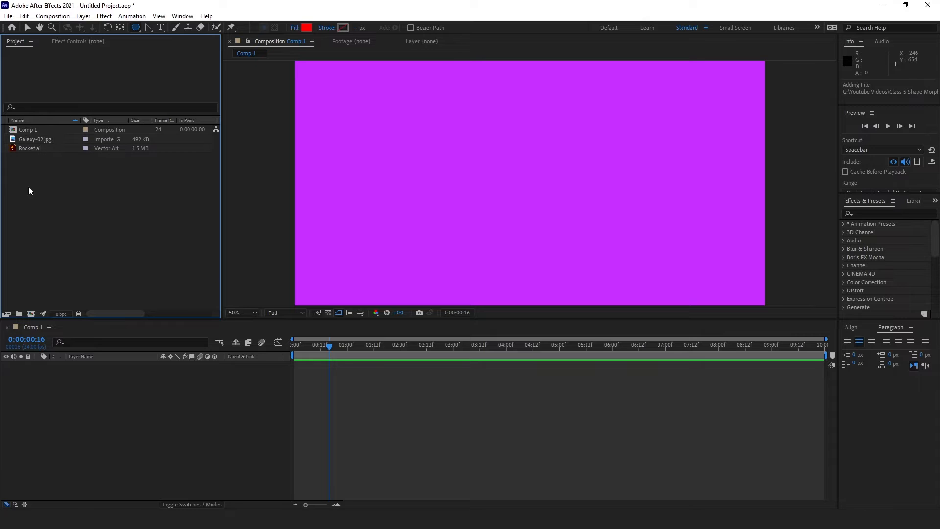
Step: Add Galaxy-02.jpg to Comp 1, scale it to 64% and lock the layer
{"action": "left_click", "coordinate": [34, 140]}
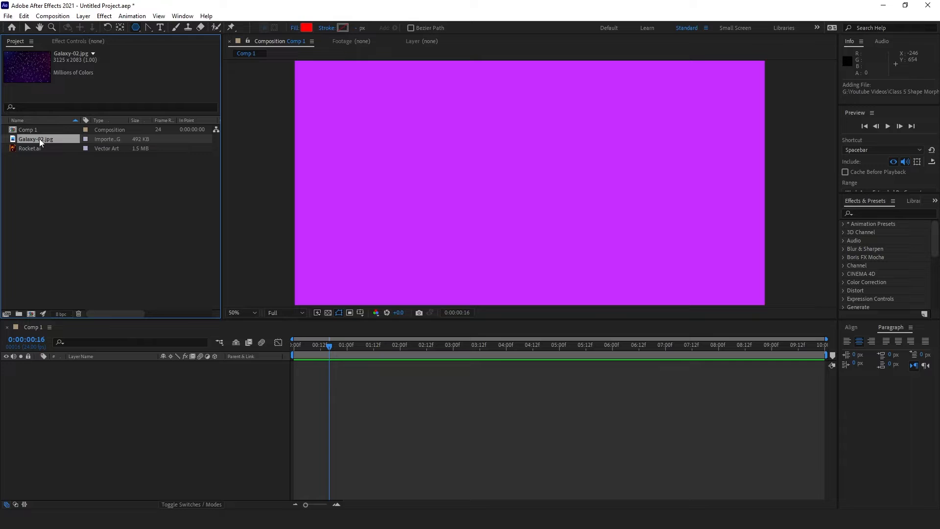
{"action": "left_click_drag", "start_coordinate": [40, 139], "coordinate": [48, 418]}
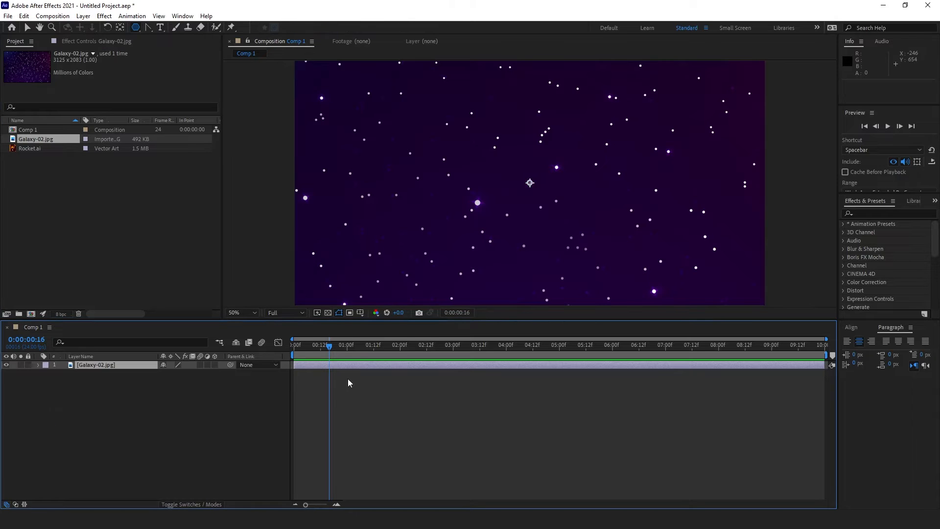
{"action": "key", "text": "s"}
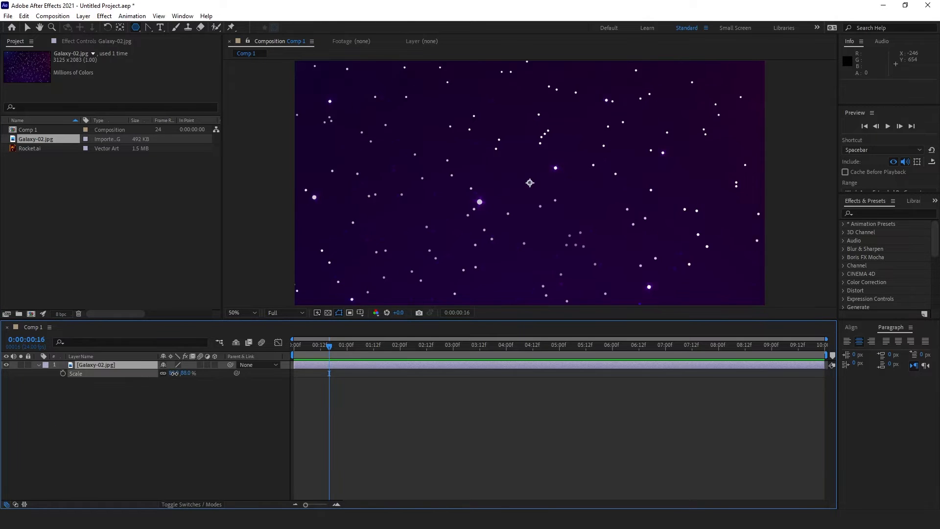
{"action": "mouse_move", "coordinate": [181, 373]}
{"action": "left_mouse_down"}
{"action": "mouse_move", "coordinate": [159, 373]}
{"action": "mouse_move", "coordinate": [169, 379]}
{"action": "left_mouse_up"}
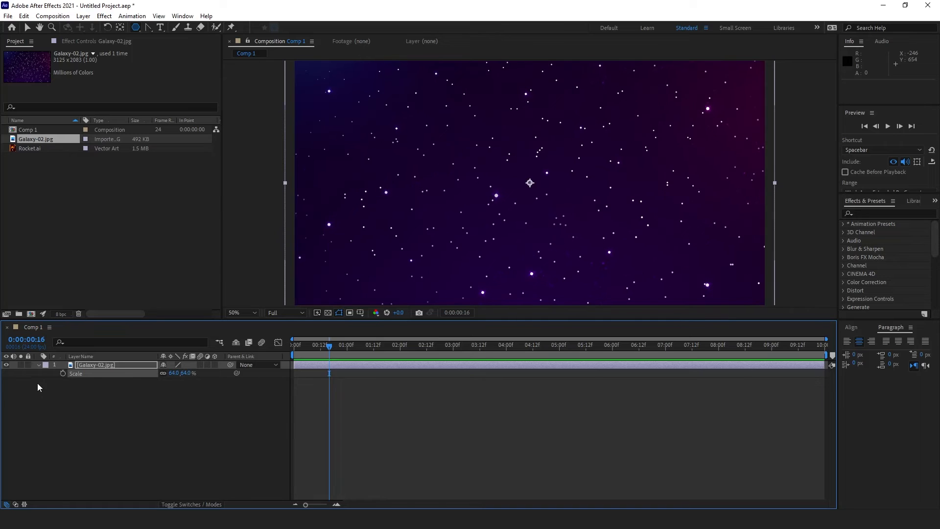
{"action": "left_click", "coordinate": [28, 365]}
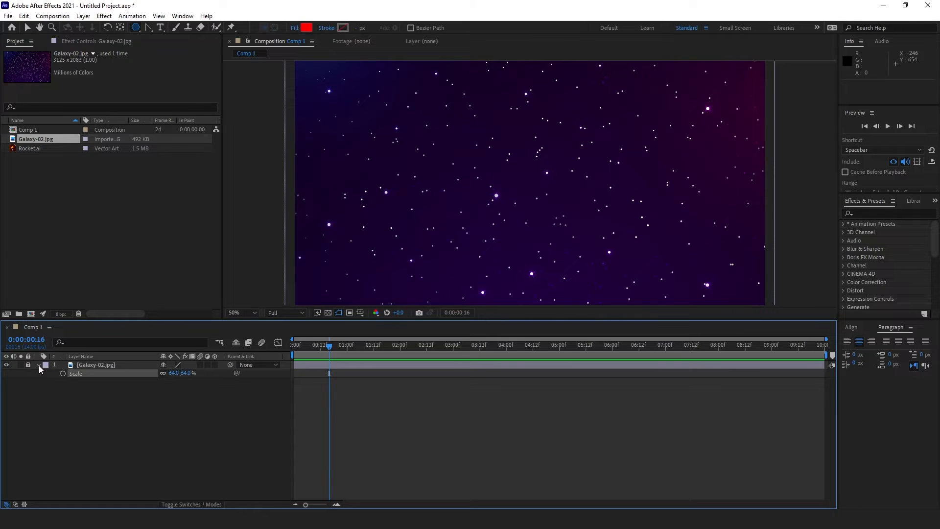
{"action": "left_click", "coordinate": [39, 365]}
Step: Add Rocket.ai to the comp, scale it to 54% and move it left
{"action": "left_click", "coordinate": [43, 148]}
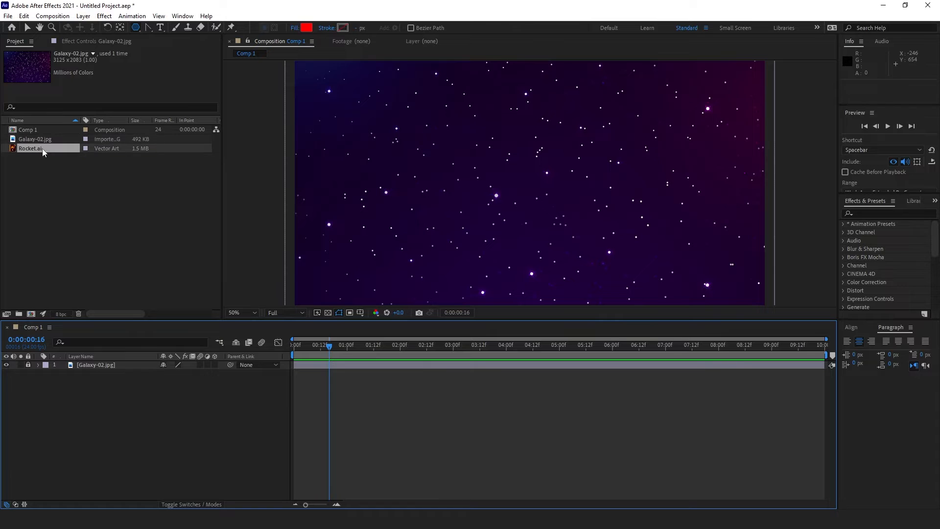
{"action": "left_click_drag", "start_coordinate": [42, 148], "coordinate": [110, 370]}
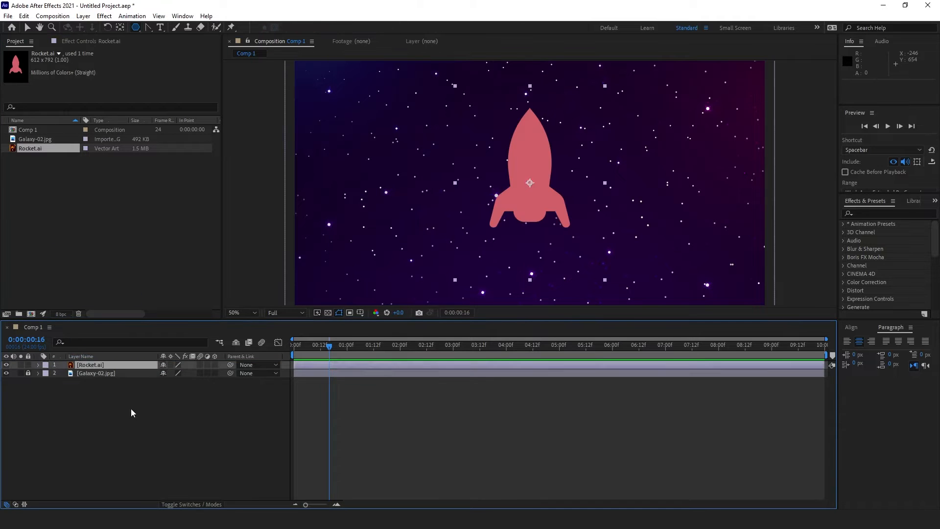
{"action": "left_click", "coordinate": [27, 28]}
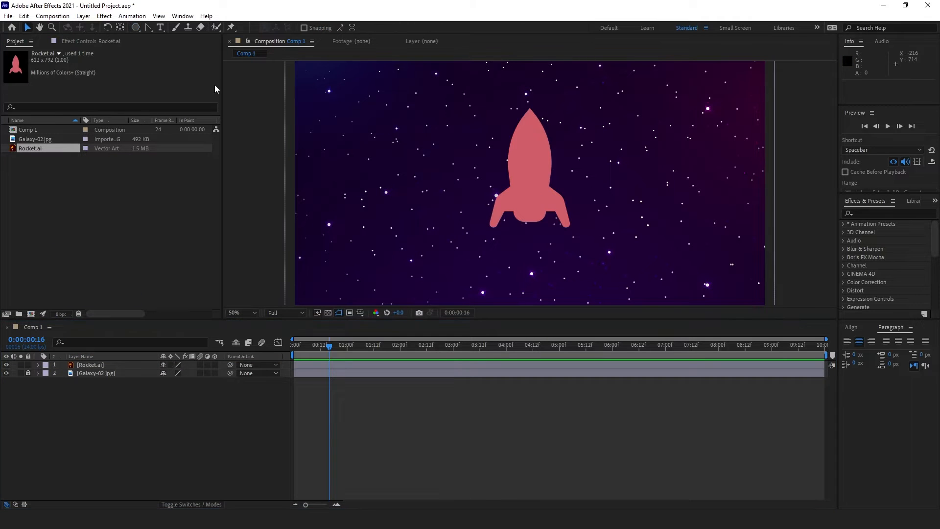
{"action": "scroll", "coordinate": [466, 146], "scroll_direction": "down", "scroll_amount": 2}
{"action": "left_click", "coordinate": [523, 183]}
{"action": "key", "text": "s"}
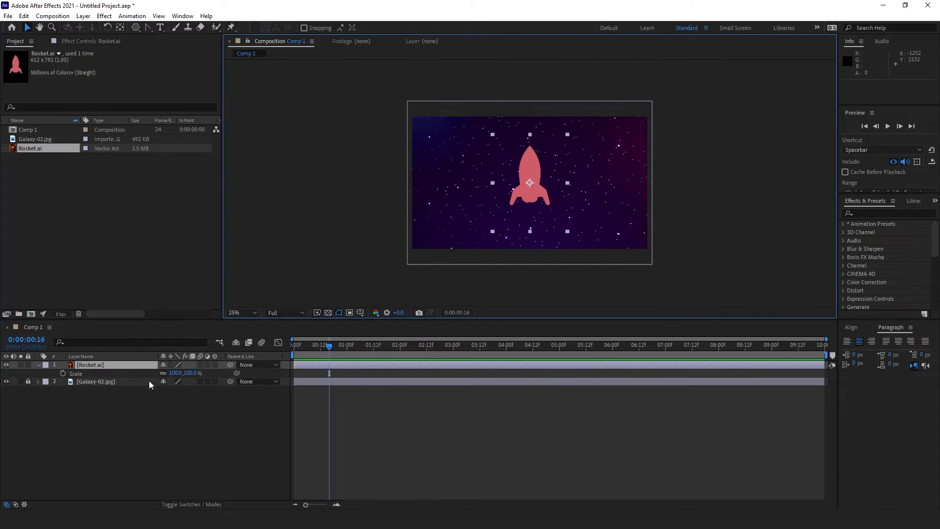
{"action": "left_click_drag", "start_coordinate": [174, 373], "coordinate": [158, 373]}
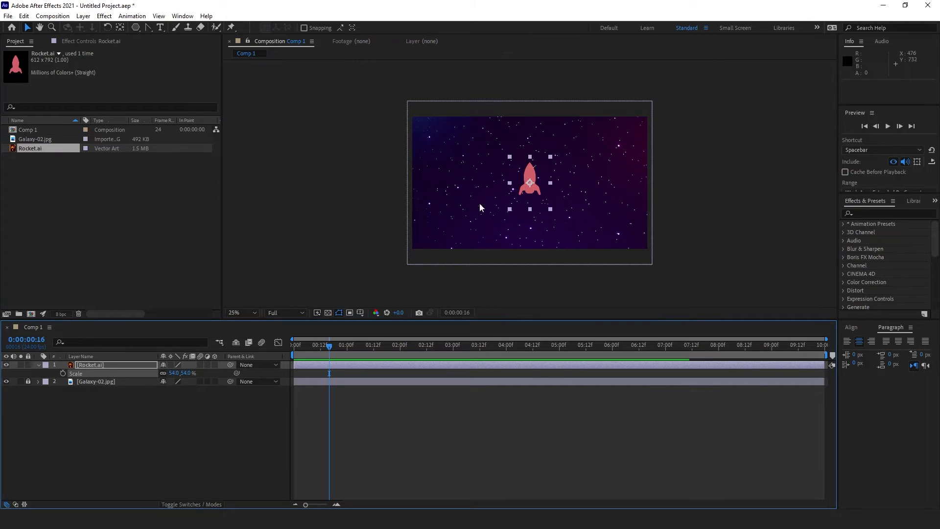
{"action": "scroll", "coordinate": [480, 203], "scroll_direction": "down", "scroll_amount": 1}
{"action": "left_click_drag", "start_coordinate": [536, 177], "coordinate": [493, 175]}
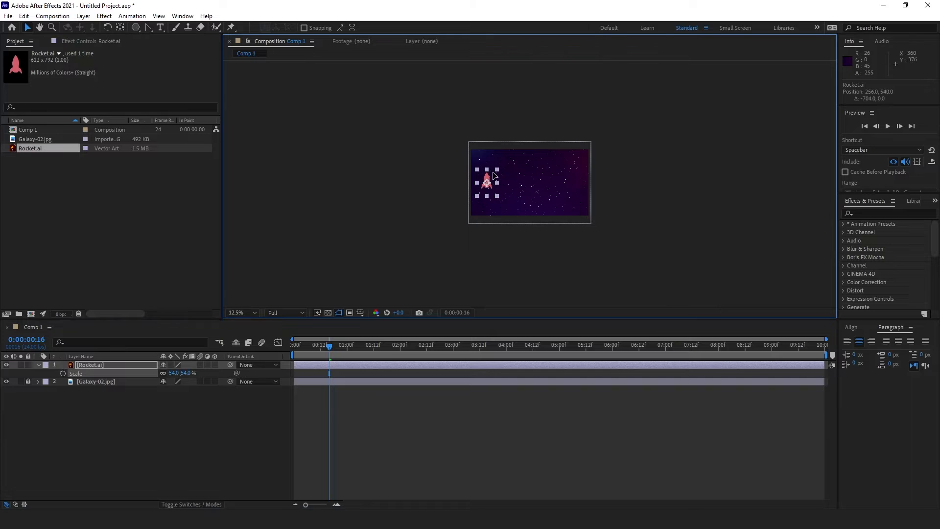
{"action": "scroll", "coordinate": [492, 194], "scroll_direction": "up", "scroll_amount": 2}
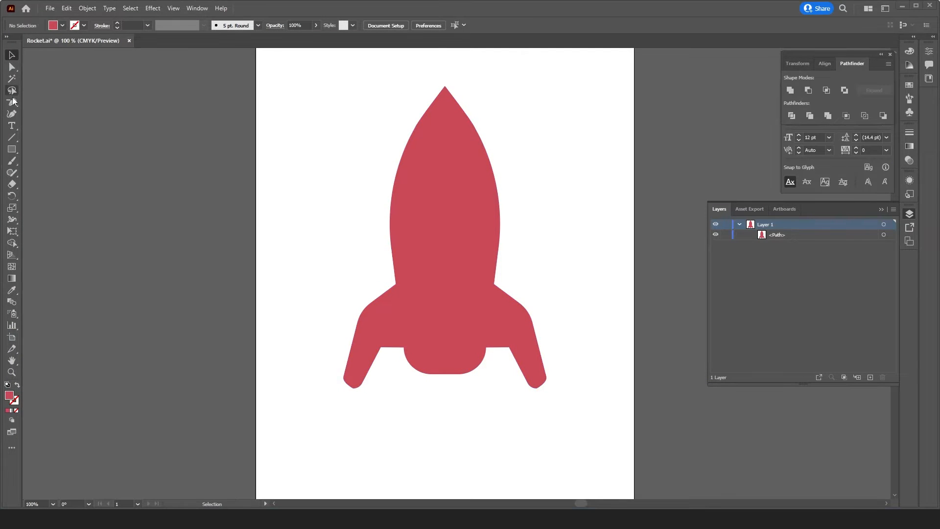
Step: Drag the rocket's tip anchor with Direct Selection, undo the change, and minimise Illustrator
{"action": "left_click", "coordinate": [13, 66]}
{"action": "left_click_drag", "start_coordinate": [446, 89], "coordinate": [464, 74]}
{"action": "key", "text": "ctrl+z"}
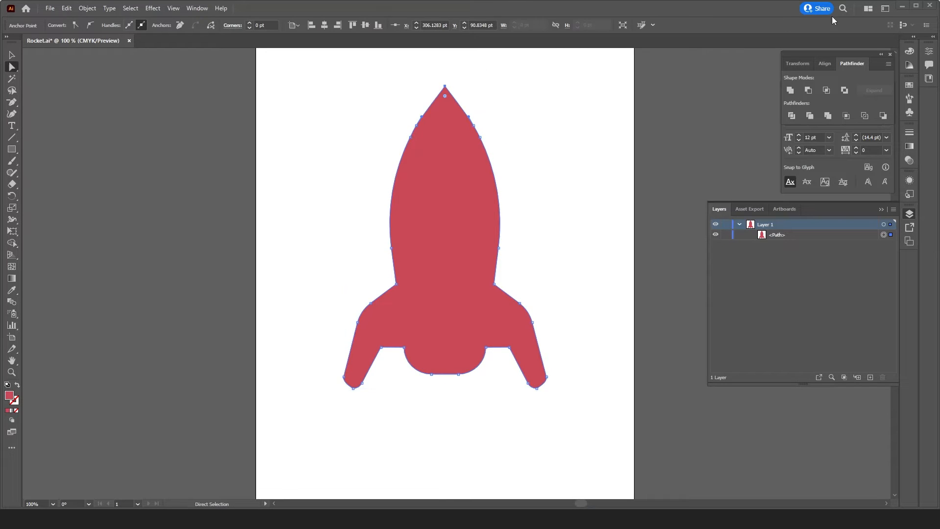
{"action": "left_click", "coordinate": [903, 4]}
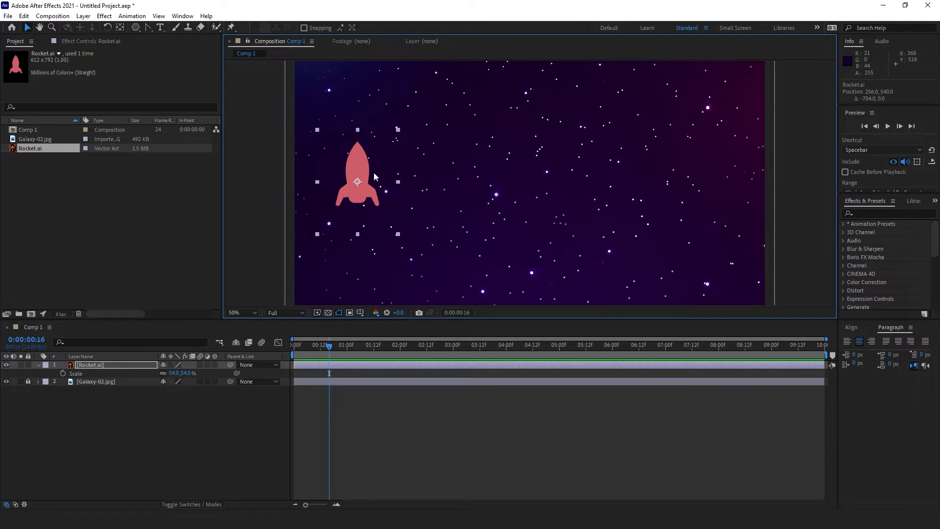
Step: Collapse the Rocket.ai layer's properties and use Create Shapes from Vector Layer to make Rocket Outlines
{"action": "left_click", "coordinate": [96, 366]}
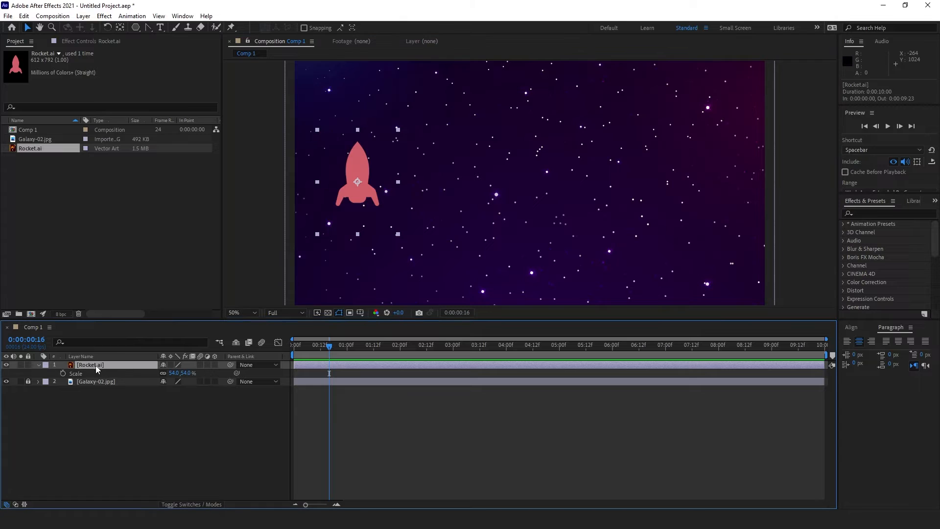
{"action": "left_click", "coordinate": [40, 365]}
{"action": "left_click", "coordinate": [40, 366]}
{"action": "left_click", "coordinate": [46, 374]}
{"action": "right_click", "coordinate": [97, 366]}
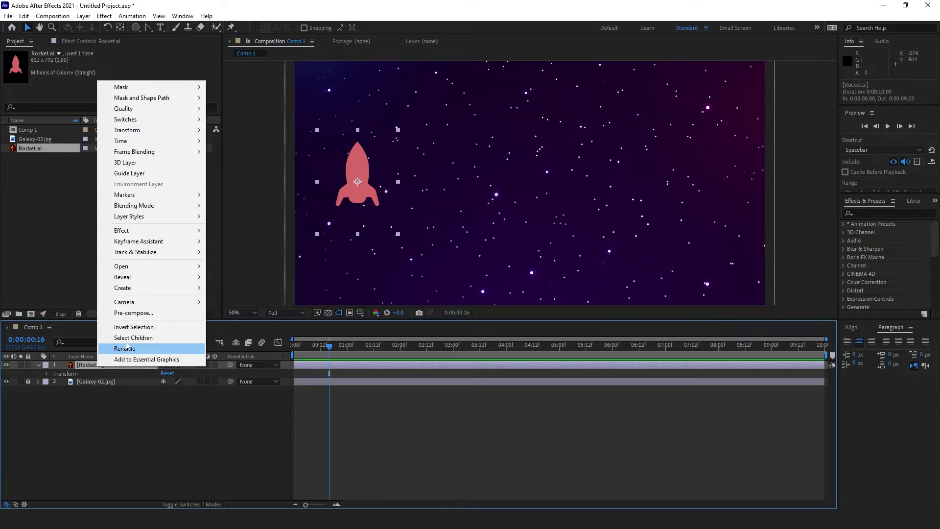
{"action": "mouse_move", "coordinate": [145, 291]}
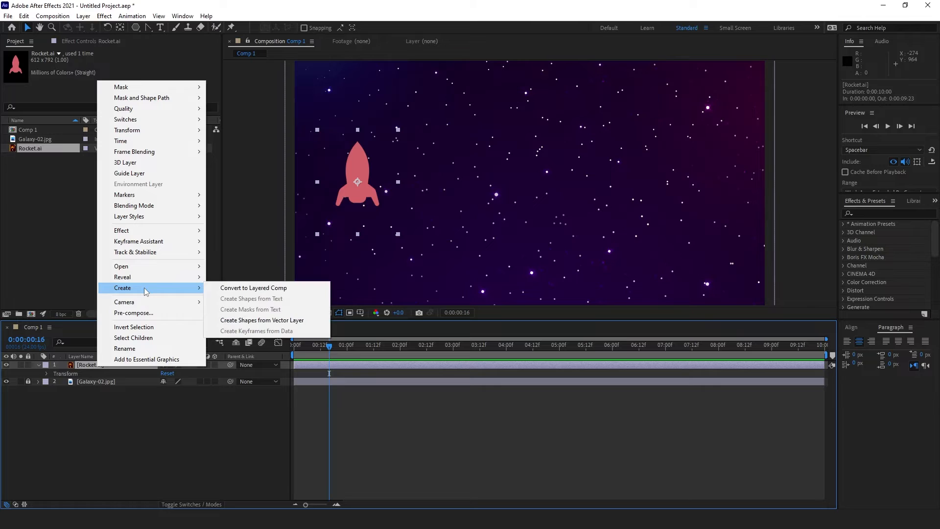
{"action": "left_click", "coordinate": [281, 320]}
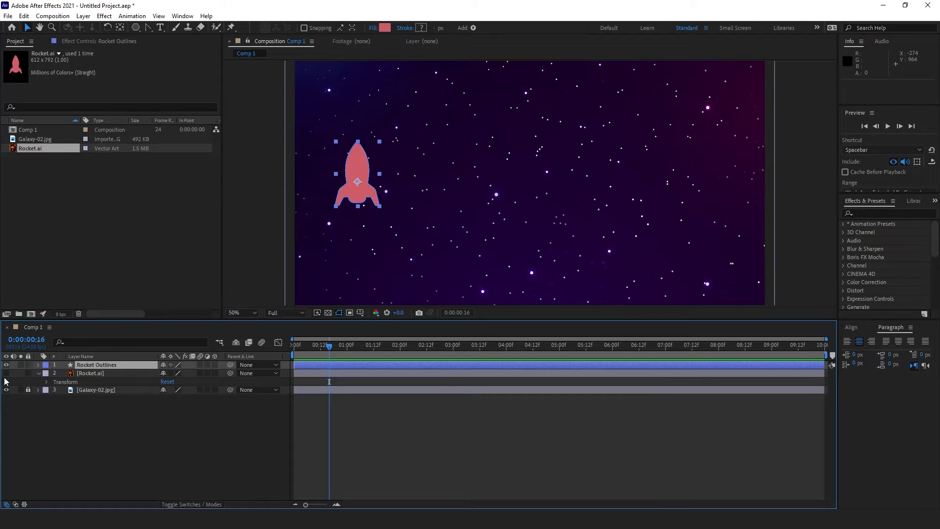
Step: Delete the Rocket.ai layer and expand Rocket Outlines down to Group 1's path
{"action": "left_click", "coordinate": [110, 374]}
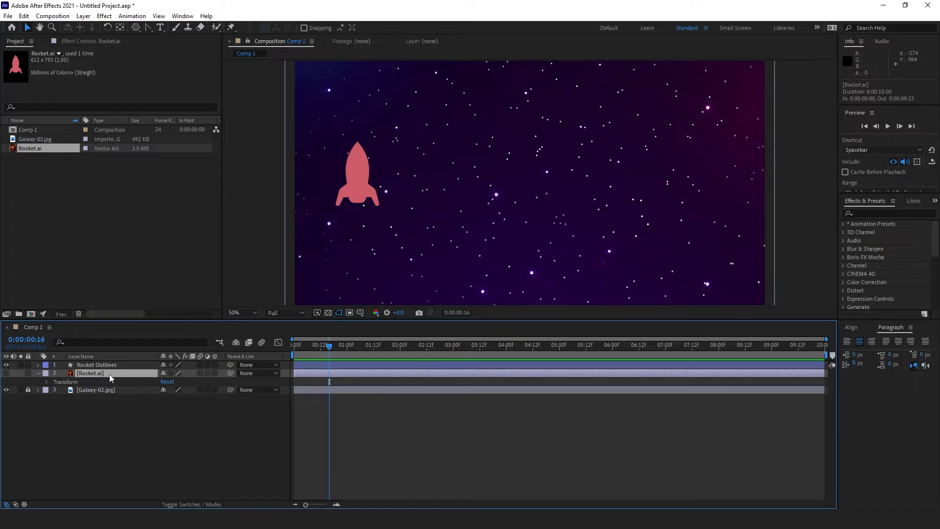
{"action": "key", "text": "Delete"}
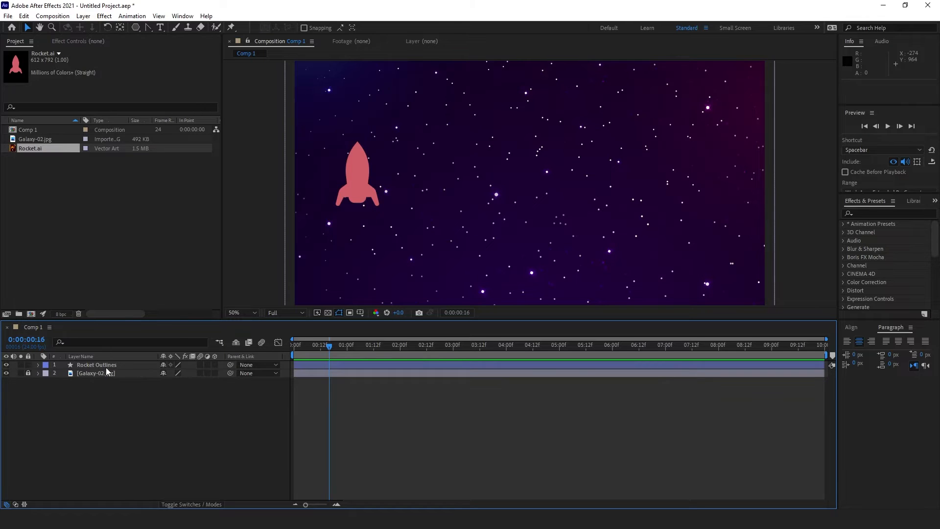
{"action": "left_click", "coordinate": [105, 365]}
{"action": "left_click", "coordinate": [38, 365]}
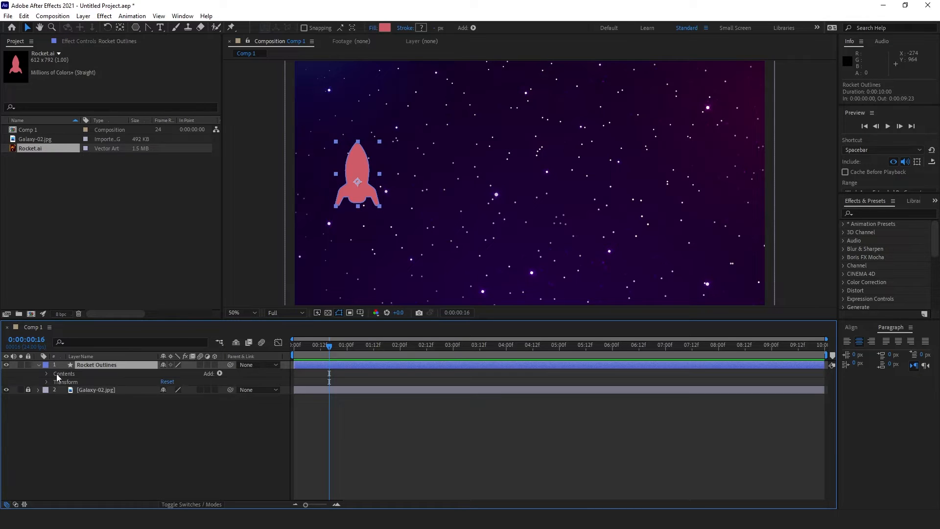
{"action": "left_click", "coordinate": [47, 374]}
{"action": "left_click", "coordinate": [84, 381]}
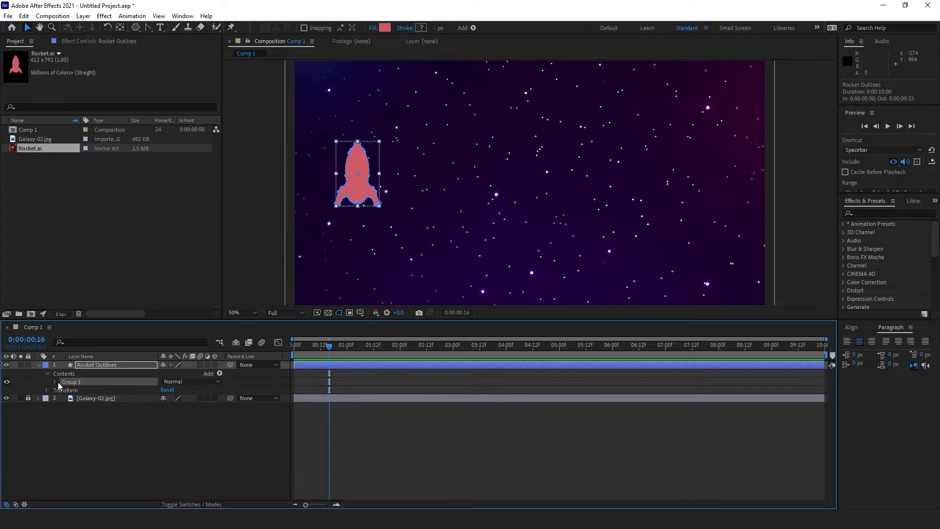
{"action": "left_click", "coordinate": [55, 382]}
Step: At 100% zoom, test-drag a Path 1 vertex into a fin, undo it, and collapse Group 1
{"action": "key", "text": "period"}
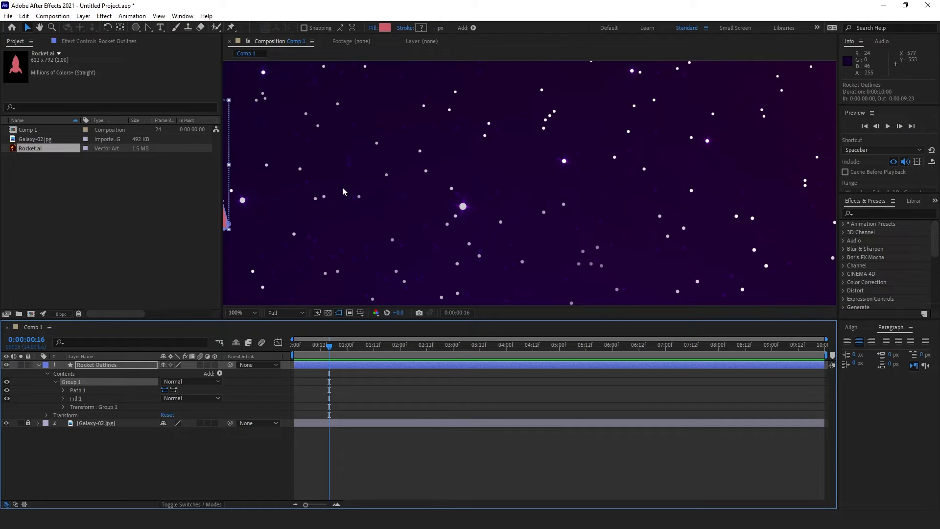
{"action": "left_click_drag", "start_coordinate": [296, 188], "coordinate": [494, 191]}
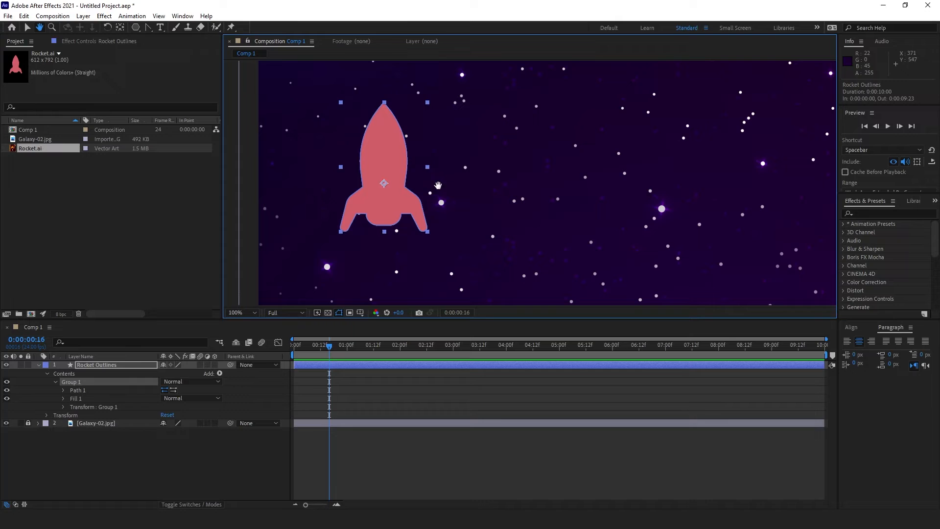
{"action": "left_click", "coordinate": [406, 172]}
{"action": "left_click_drag", "start_coordinate": [406, 173], "coordinate": [431, 118]}
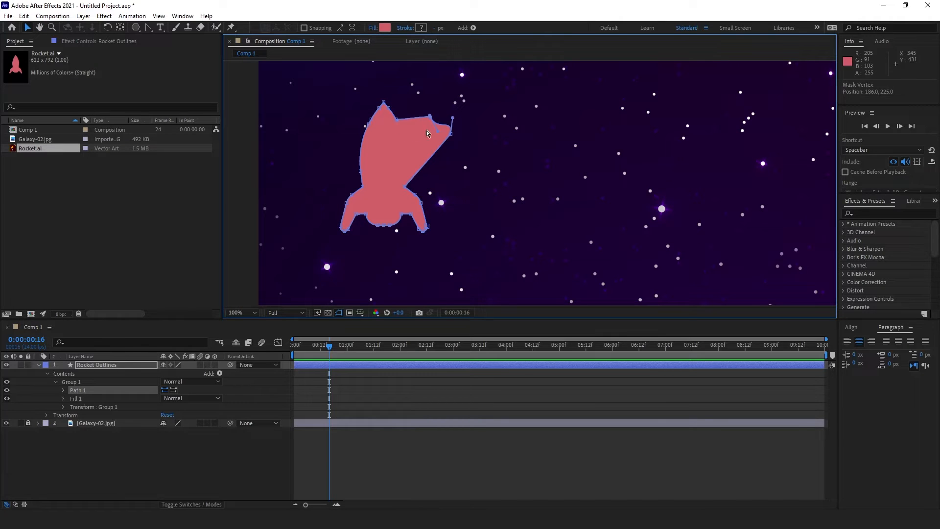
{"action": "key", "text": "ctrl+z"}
{"action": "key", "text": "ctrl+z"}
{"action": "key", "text": "ctrl+z"}
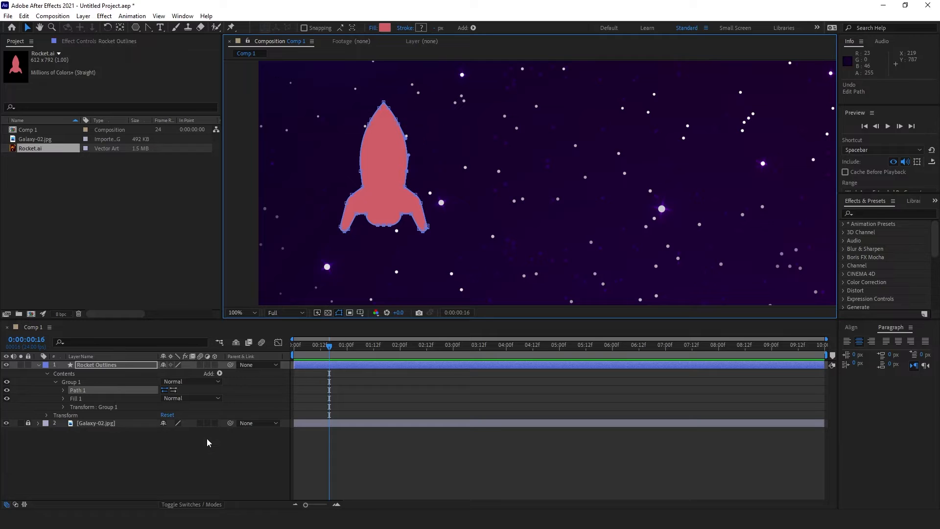
{"action": "left_click", "coordinate": [55, 383]}
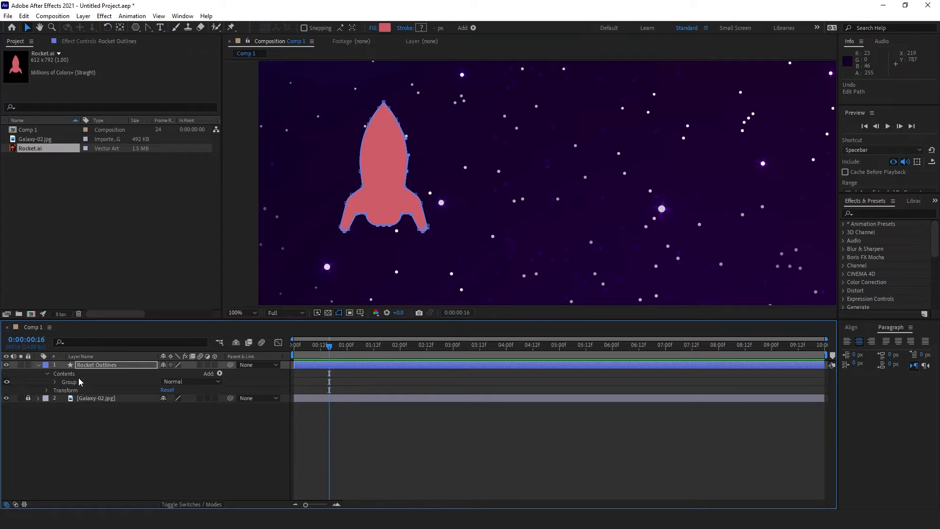
{"action": "left_click", "coordinate": [97, 365]}
Step: Nudge the rocket 61 px right to position 317, 541 and select the Polygon Tool
{"action": "left_click", "coordinate": [38, 364]}
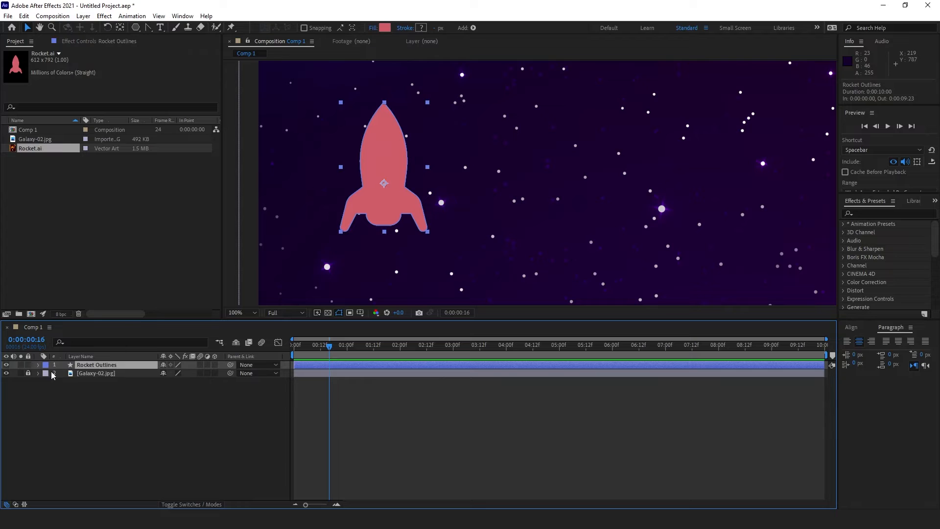
{"action": "left_click", "coordinate": [161, 417]}
{"action": "left_click_drag", "start_coordinate": [378, 164], "coordinate": [408, 164]}
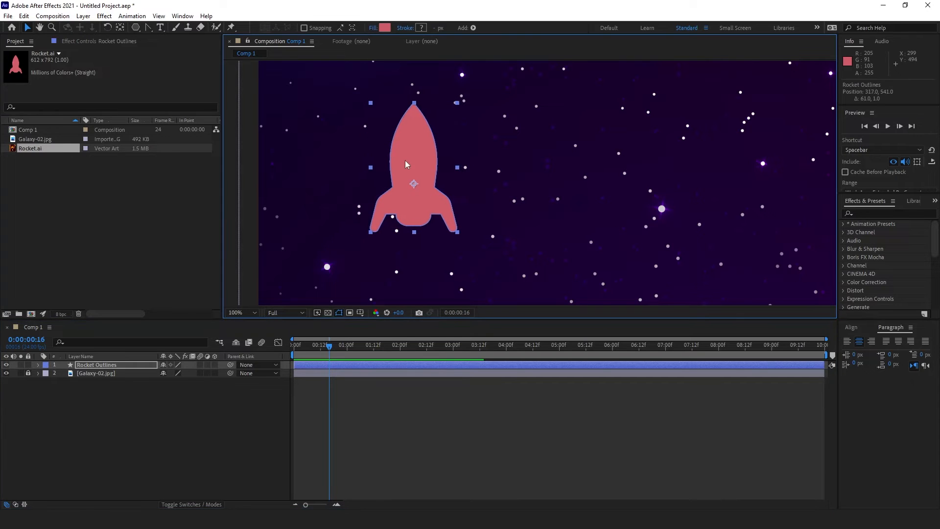
{"action": "scroll", "coordinate": [409, 164], "scroll_direction": "down", "scroll_amount": 1}
{"action": "left_click_drag", "start_coordinate": [528, 176], "coordinate": [402, 184]}
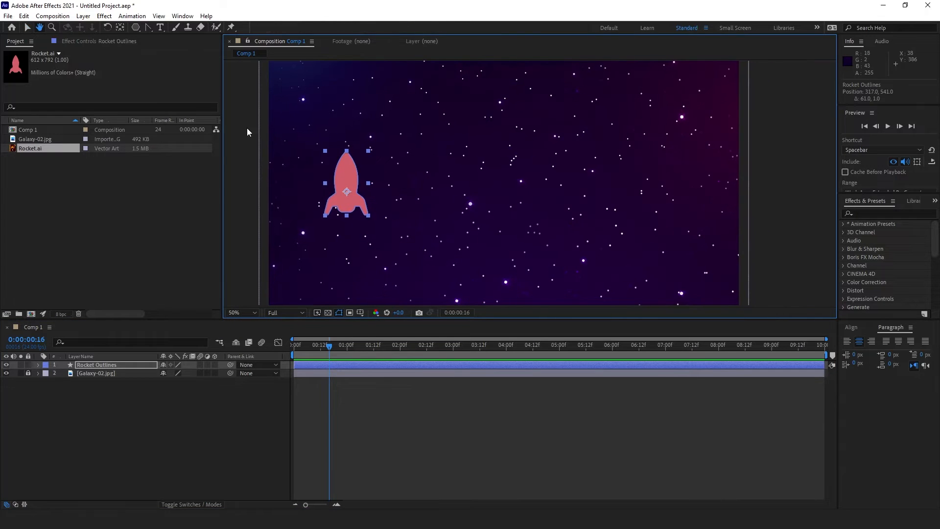
{"action": "left_click_drag", "start_coordinate": [137, 29], "coordinate": [181, 60]}
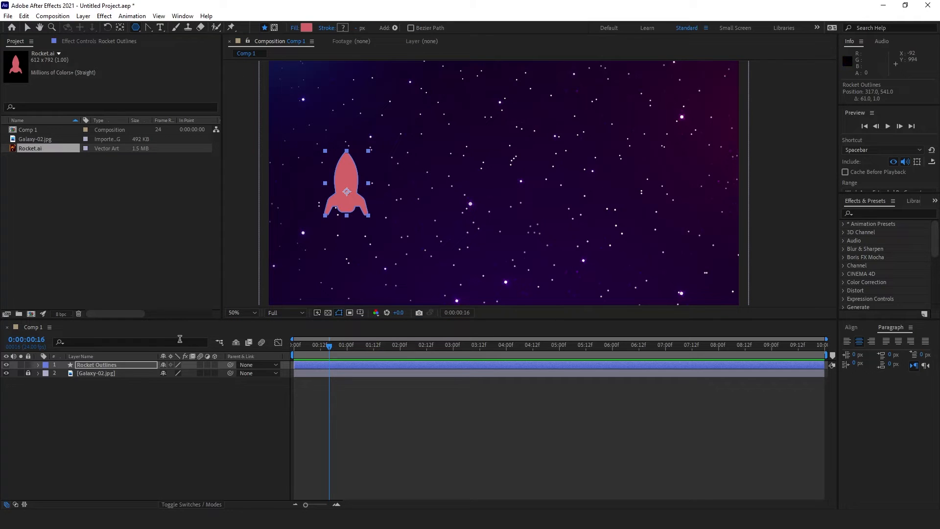
{"action": "left_click", "coordinate": [135, 395]}
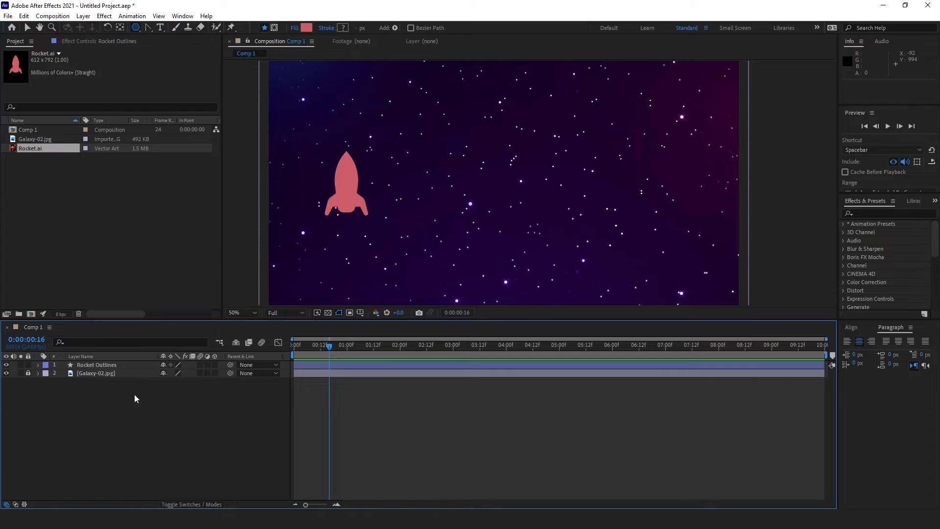
Step: Draw a red triangle polygon over the rocket, adjusting the point count with the arrow keys
{"action": "left_click_drag", "start_coordinate": [356, 173], "coordinate": [386, 190]}
{"action": "key", "text": "Down"}
{"action": "key", "text": "Up"}
{"action": "key", "text": "Up"}
{"action": "key", "text": "Up"}
{"action": "key", "text": "Up"}
{"action": "key", "text": "Up"}
{"action": "key", "text": "Down"}
{"action": "key", "text": "Down"}
{"action": "key", "text": "Down"}
{"action": "key", "text": "Down"}
{"action": "key", "text": "Down"}
{"action": "key", "text": "Down"}
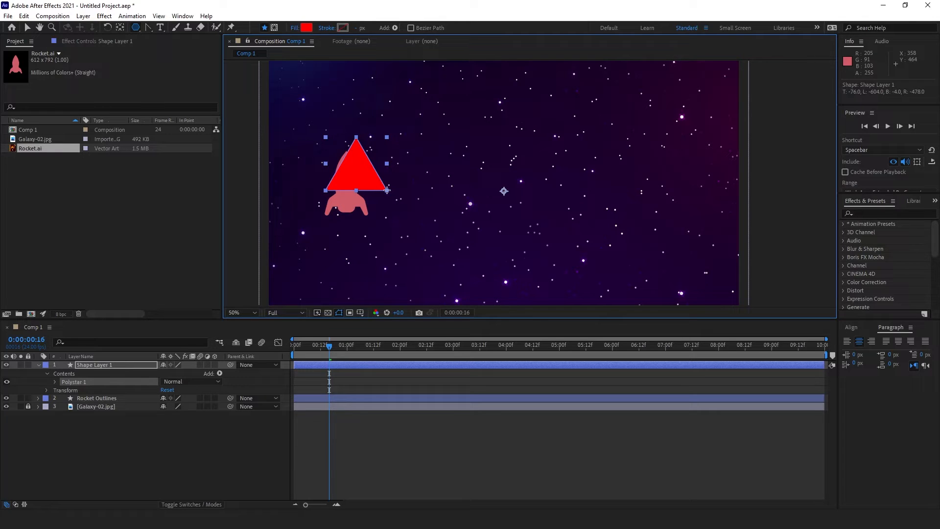
{"action": "left_click_drag", "start_coordinate": [387, 190], "coordinate": [391, 194]}
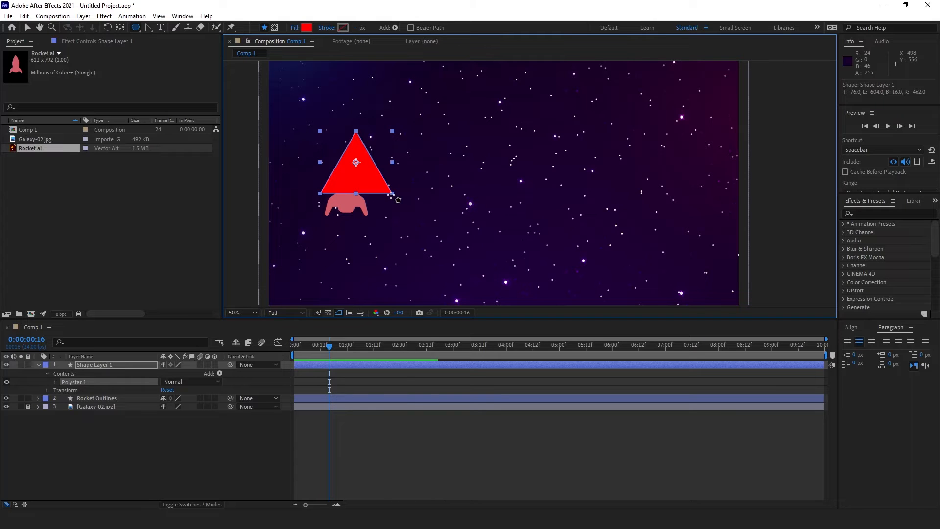
Step: Move the triangle down-left over the rocket and rename its layer Triangle
{"action": "left_click", "coordinate": [26, 28]}
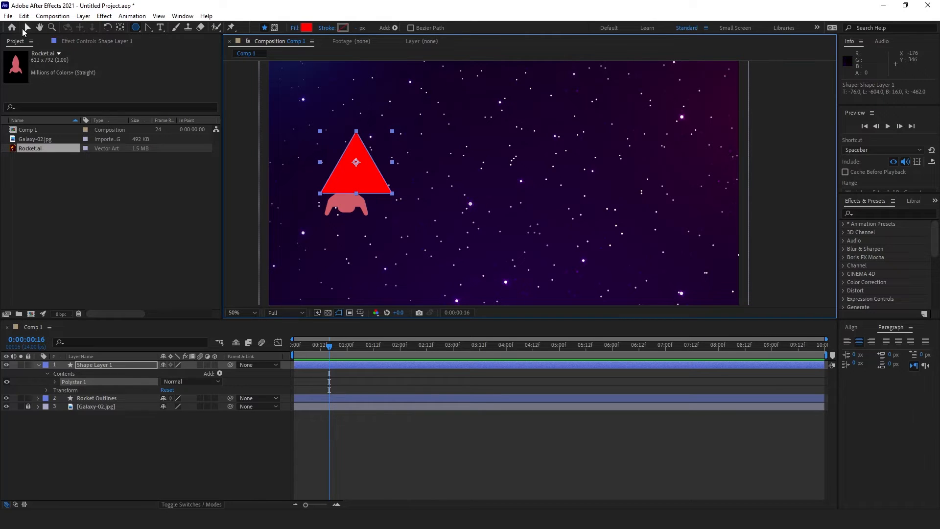
{"action": "left_click", "coordinate": [113, 365]}
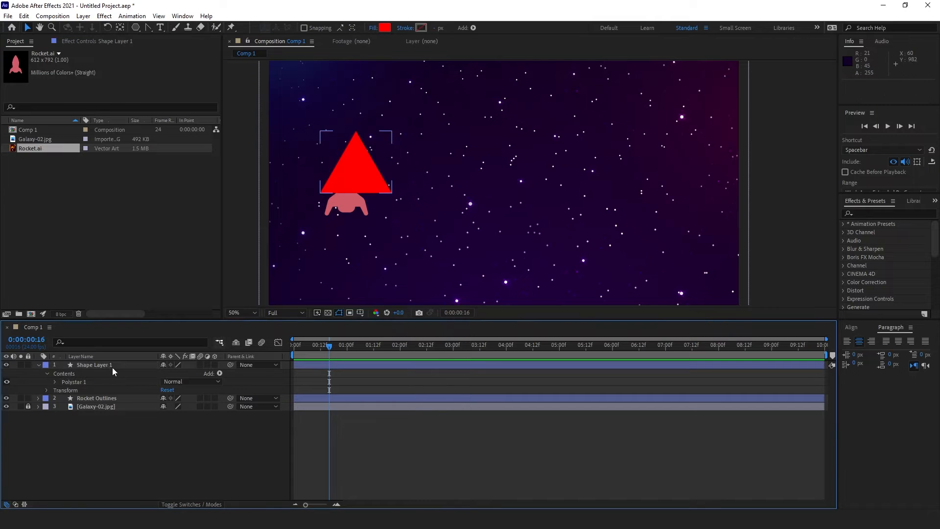
{"action": "left_click_drag", "start_coordinate": [371, 185], "coordinate": [360, 203]}
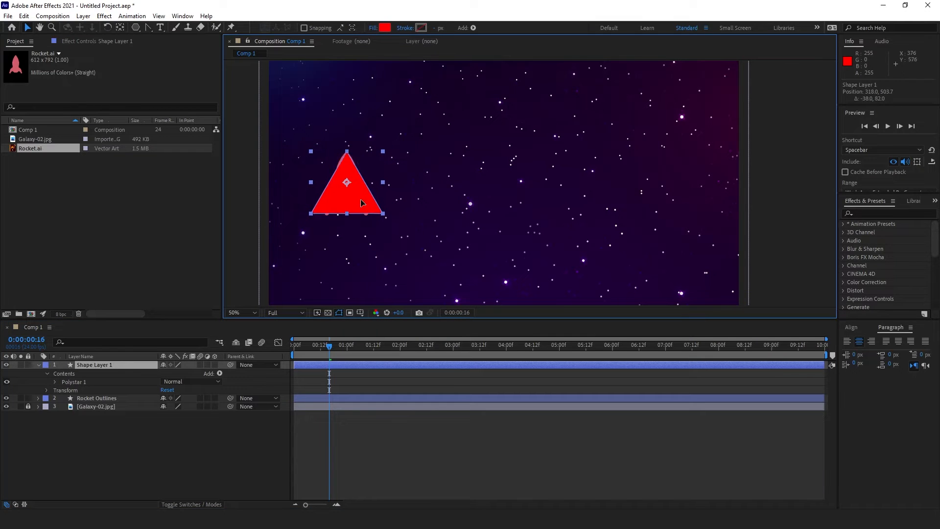
{"action": "left_click", "coordinate": [110, 359]}
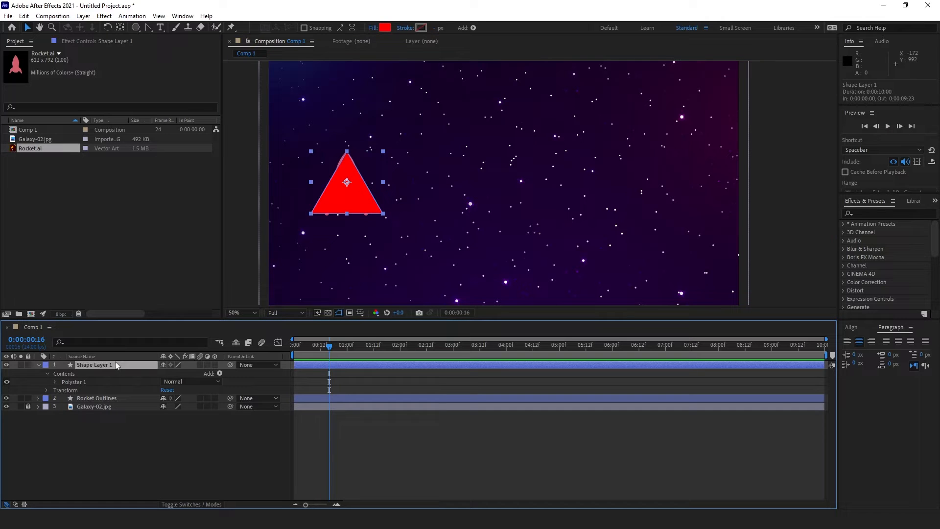
{"action": "key", "text": "Return"}
{"action": "type", "text": "Triangle"}
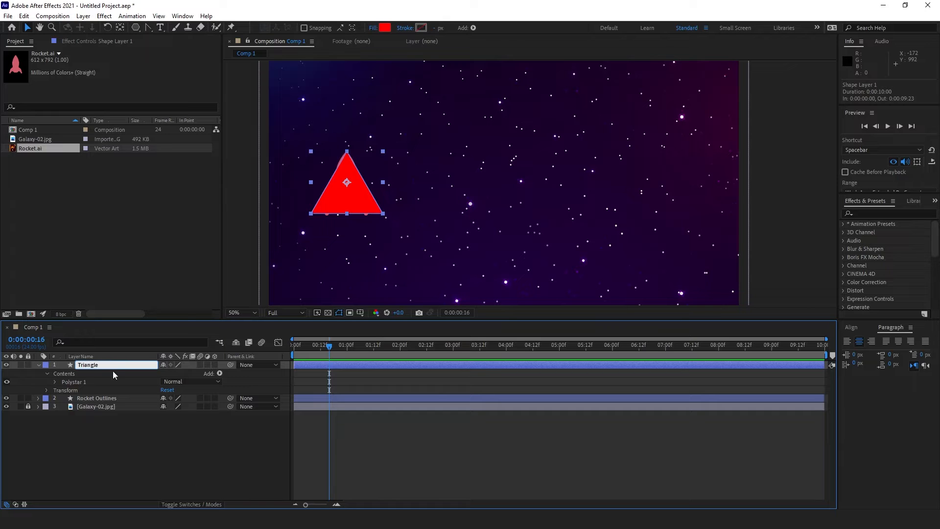
{"action": "left_click", "coordinate": [85, 414]}
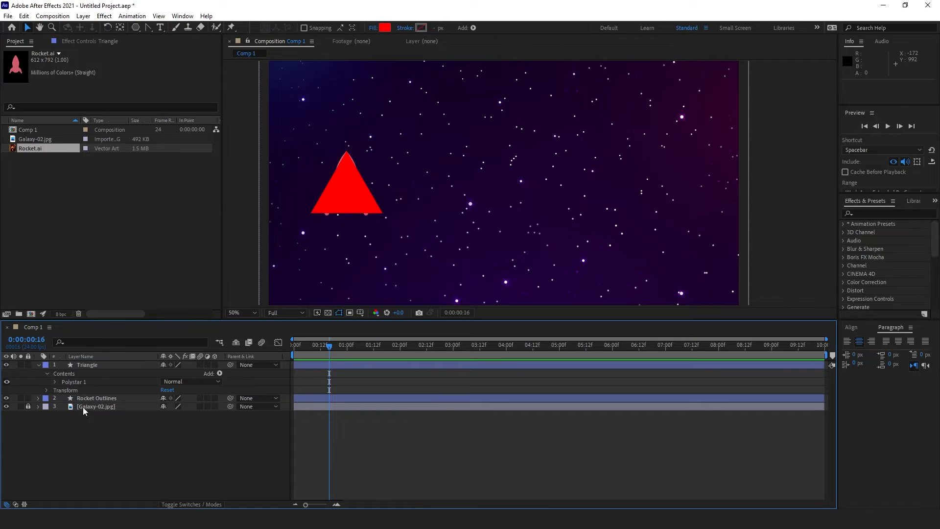
Step: Inspect the Polystar Path points setting, then collapse the Triangle layer's properties
{"action": "left_click", "coordinate": [54, 382]}
{"action": "left_click", "coordinate": [63, 389]}
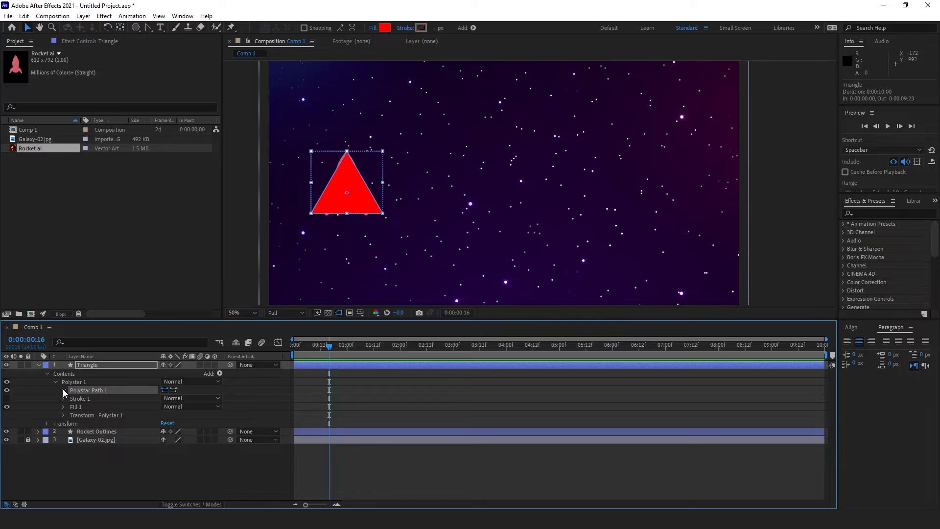
{"action": "left_click", "coordinate": [63, 389]}
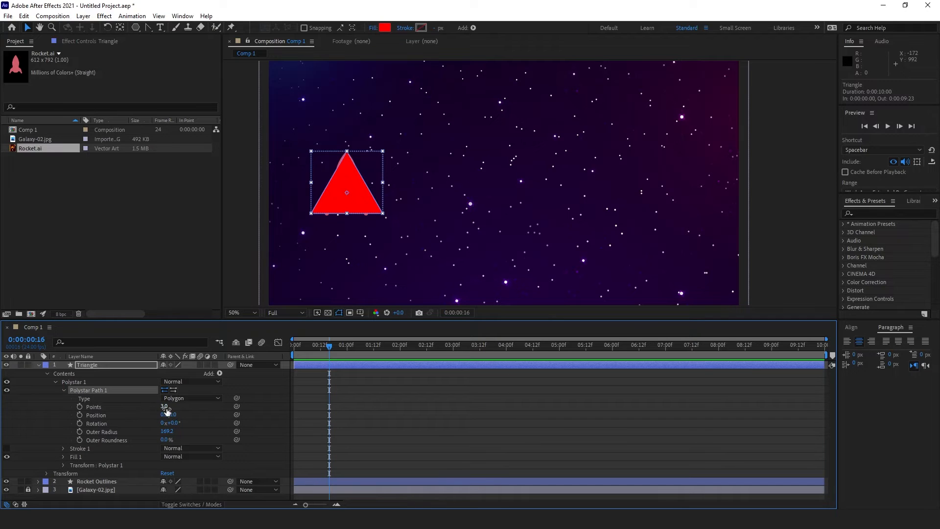
{"action": "mouse_move", "coordinate": [167, 411]}
{"action": "left_mouse_down"}
{"action": "mouse_move", "coordinate": [185, 411]}
{"action": "mouse_move", "coordinate": [161, 416]}
{"action": "left_mouse_up"}
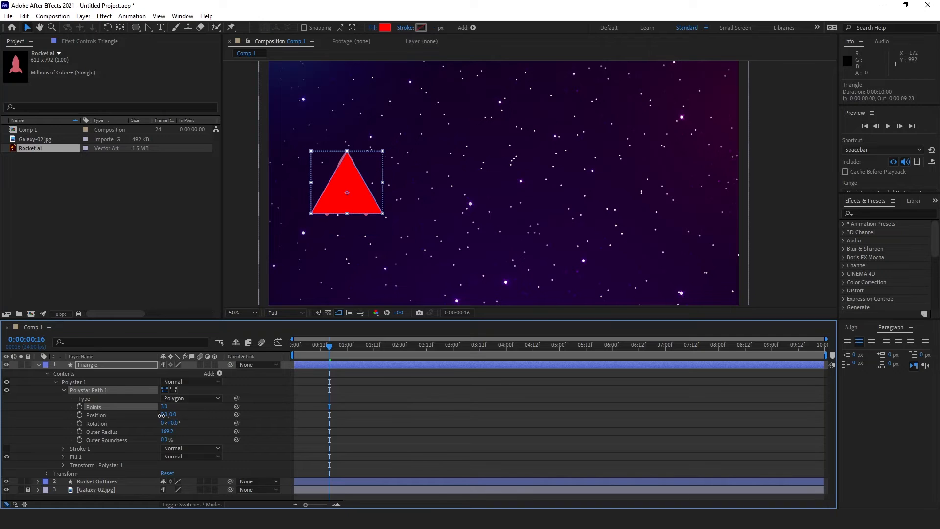
{"action": "left_click", "coordinate": [64, 391]}
{"action": "left_click", "coordinate": [56, 382]}
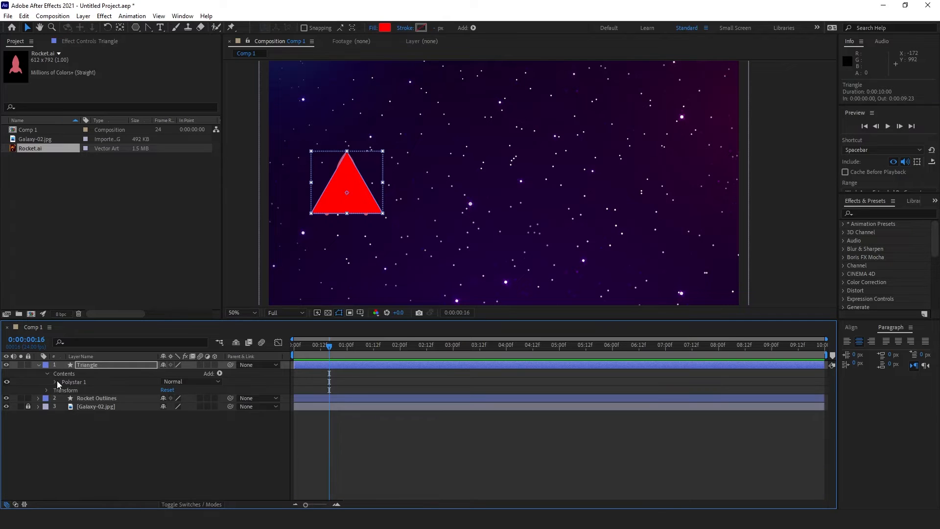
{"action": "left_click", "coordinate": [48, 374]}
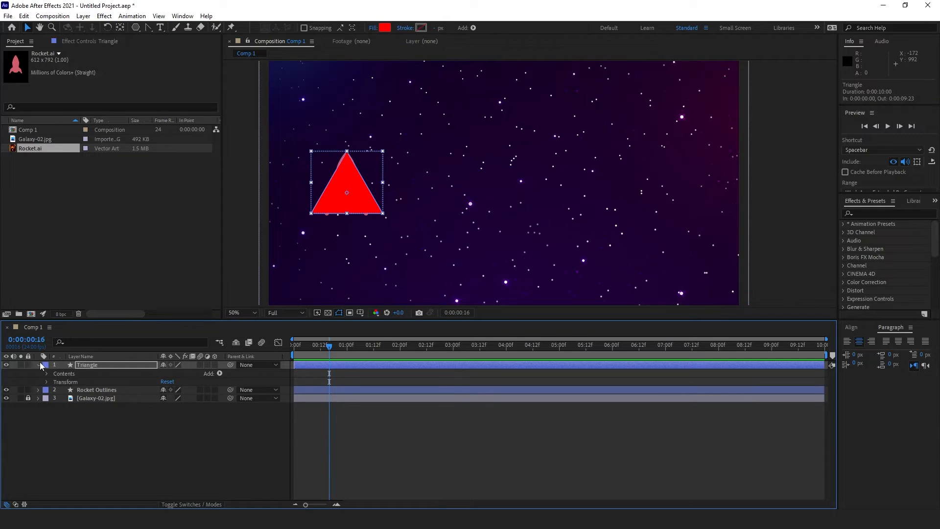
{"action": "left_click", "coordinate": [39, 364]}
Step: Nudge the Triangle a couple of pixels into place over the rocket
{"action": "left_click", "coordinate": [89, 365]}
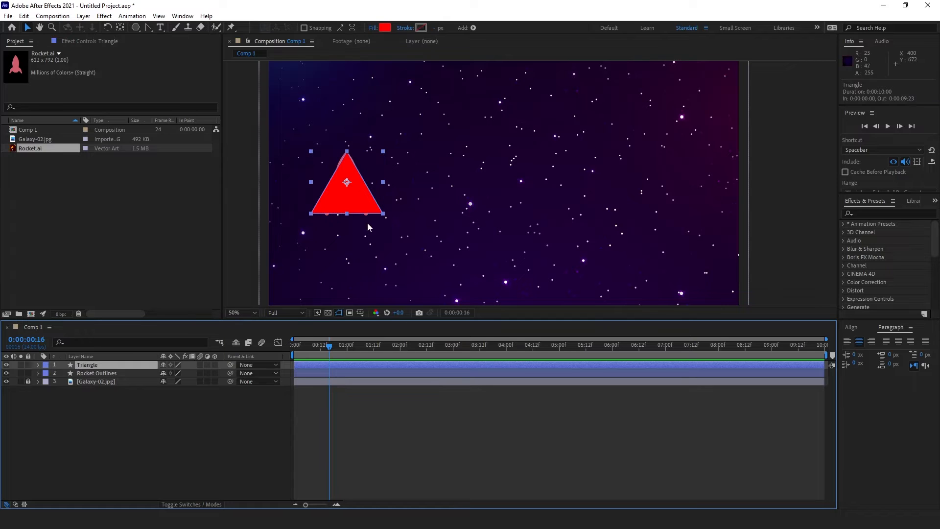
{"action": "left_click_drag", "start_coordinate": [364, 208], "coordinate": [364, 208]}
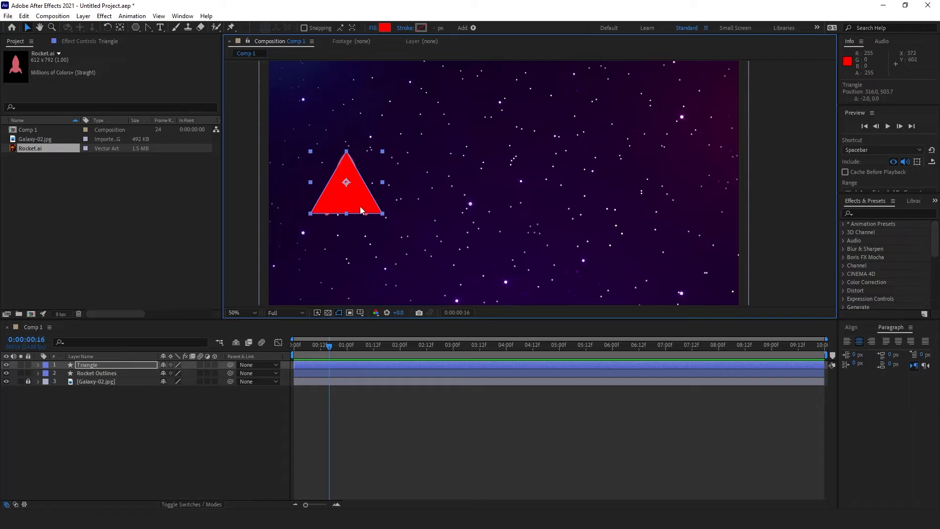
{"action": "left_click_drag", "start_coordinate": [360, 207], "coordinate": [361, 209]}
Step: Set the Triangle's opacity to 70% and its fill colour to F4F4F4
{"action": "key", "text": "t"}
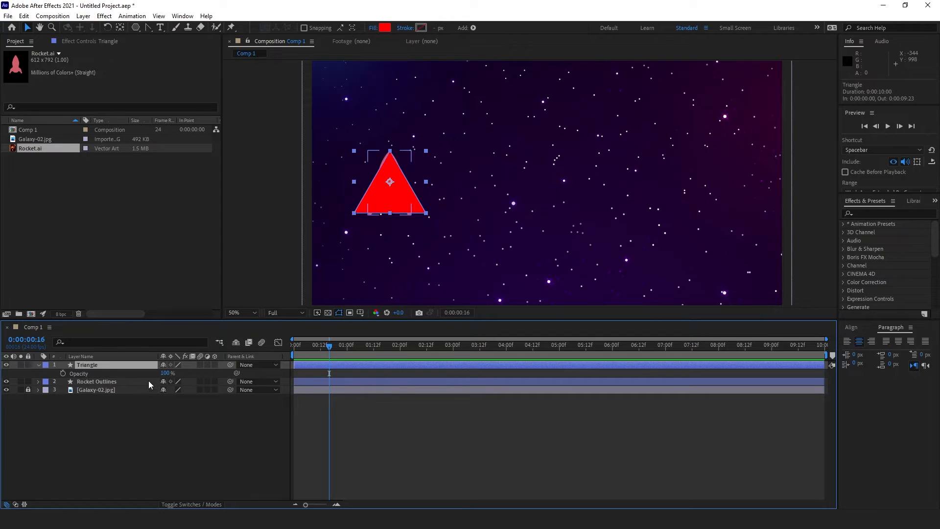
{"action": "left_click_drag", "start_coordinate": [165, 373], "coordinate": [154, 376]}
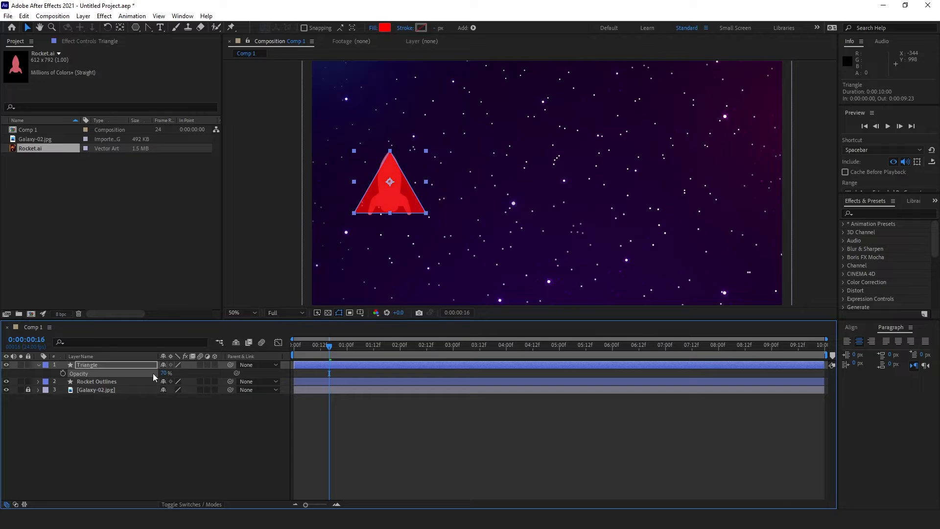
{"action": "left_click", "coordinate": [385, 27]}
{"action": "left_click", "coordinate": [438, 340]}
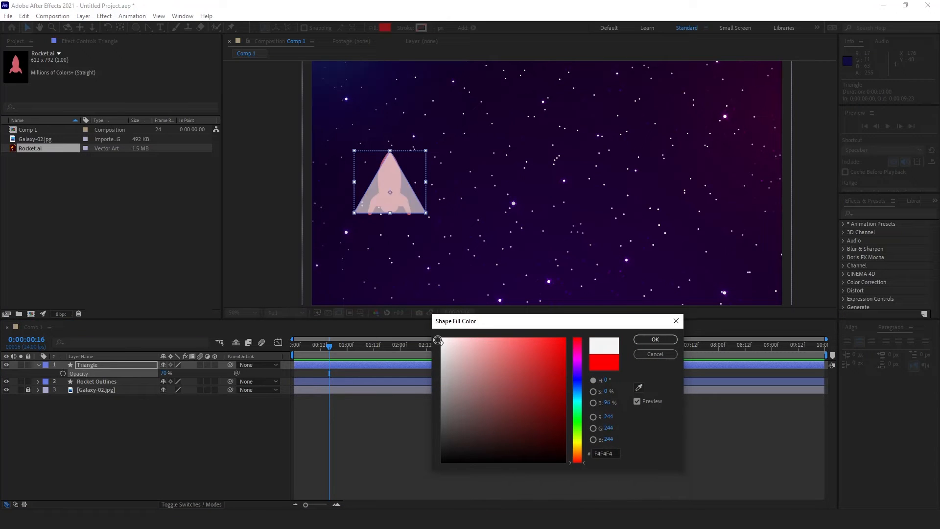
{"action": "left_click", "coordinate": [655, 339]}
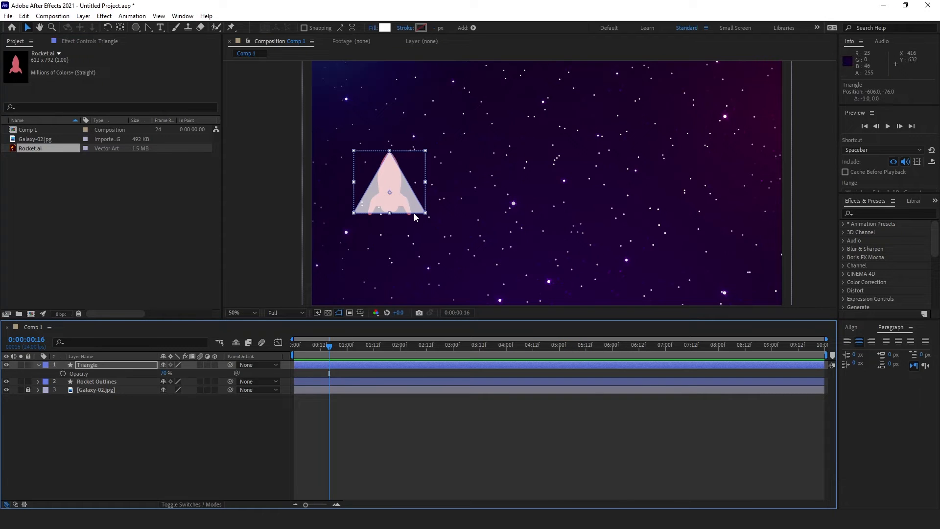
Step: Centre the view on the rocket and triangle, then select and expand Rocket Outlines
{"action": "left_click", "coordinate": [145, 423]}
{"action": "scroll", "coordinate": [375, 198], "scroll_direction": "up", "scroll_amount": 1}
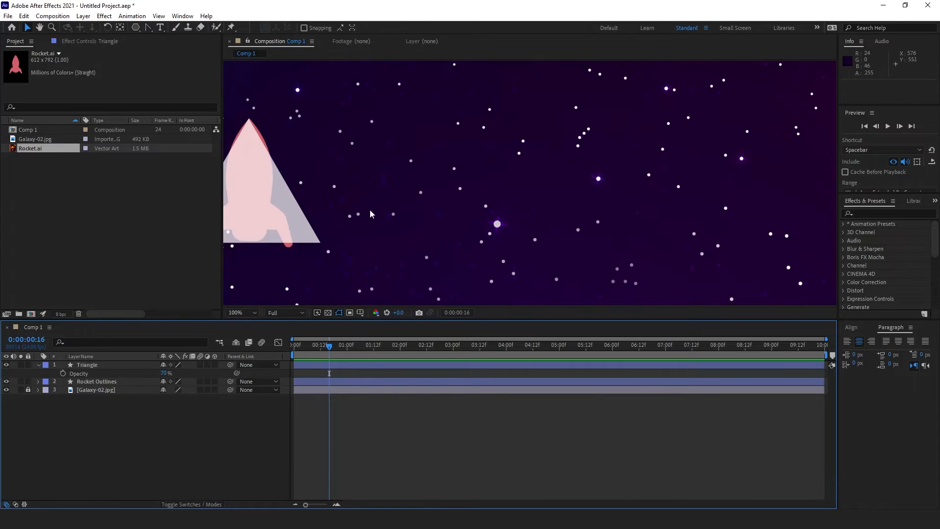
{"action": "left_click_drag", "start_coordinate": [325, 219], "coordinate": [475, 200]}
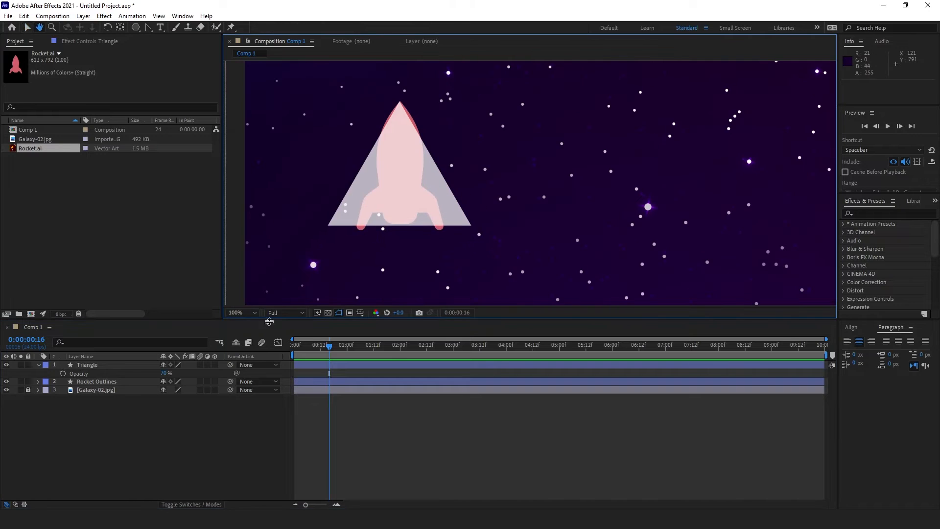
{"action": "left_click", "coordinate": [98, 383]}
{"action": "left_click", "coordinate": [38, 382]}
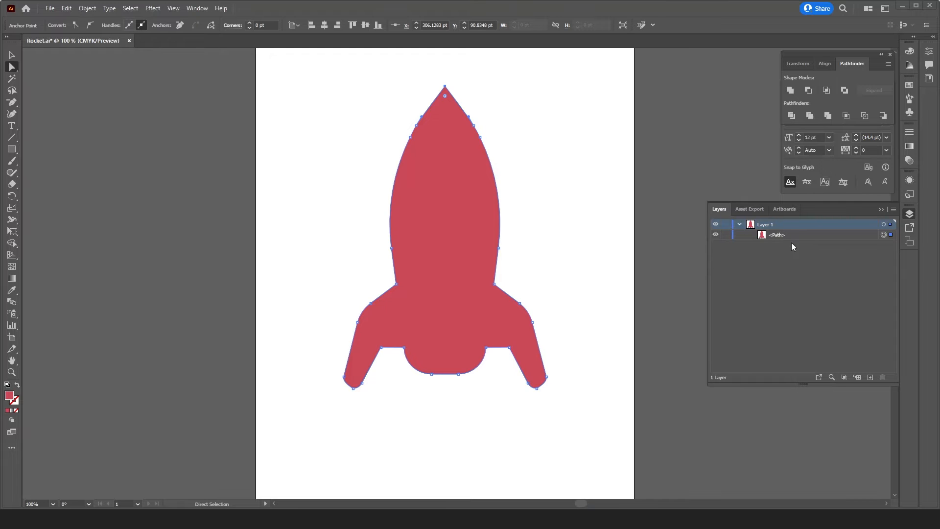
Step: Minimize Illustrator to bring the After Effects Comp 1 back to the front
{"action": "left_click", "coordinate": [902, 6]}
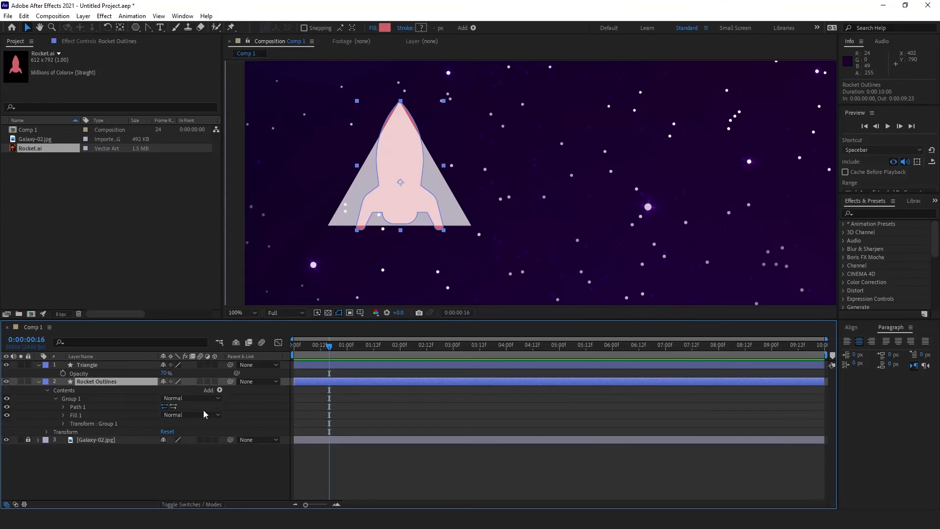
Step: Record the rocket outline's starting Path keyframe at 0:00, then set the time to 0:00:01:00
{"action": "left_click", "coordinate": [78, 407]}
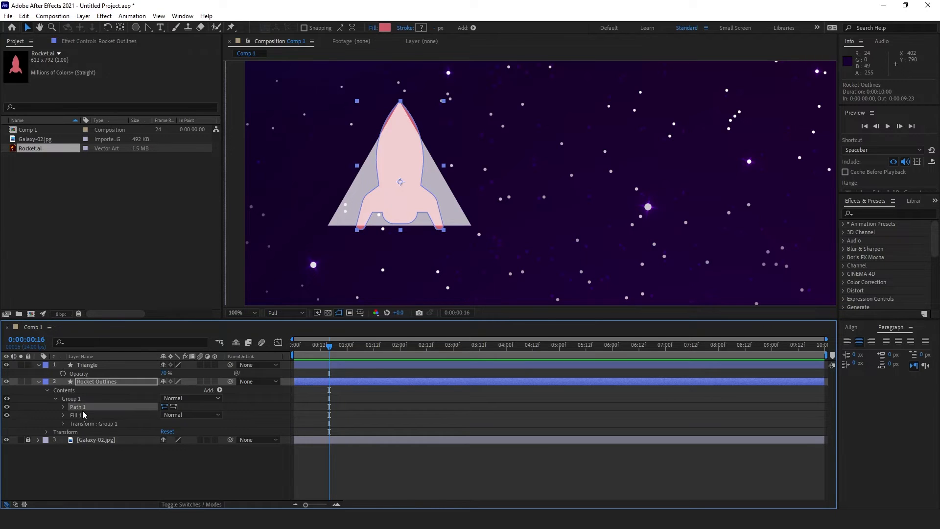
{"action": "left_click", "coordinate": [63, 407]}
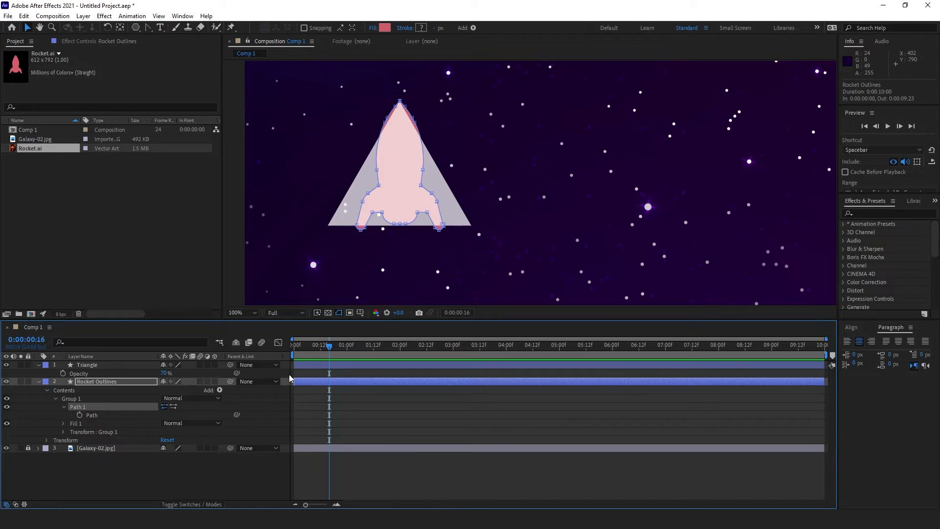
{"action": "left_click_drag", "start_coordinate": [316, 353], "coordinate": [294, 351]}
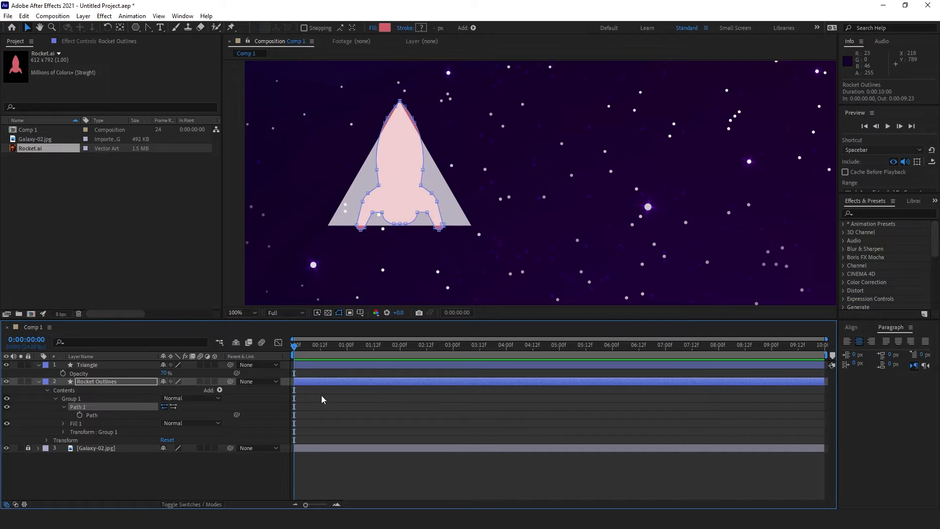
{"action": "left_click", "coordinate": [80, 415]}
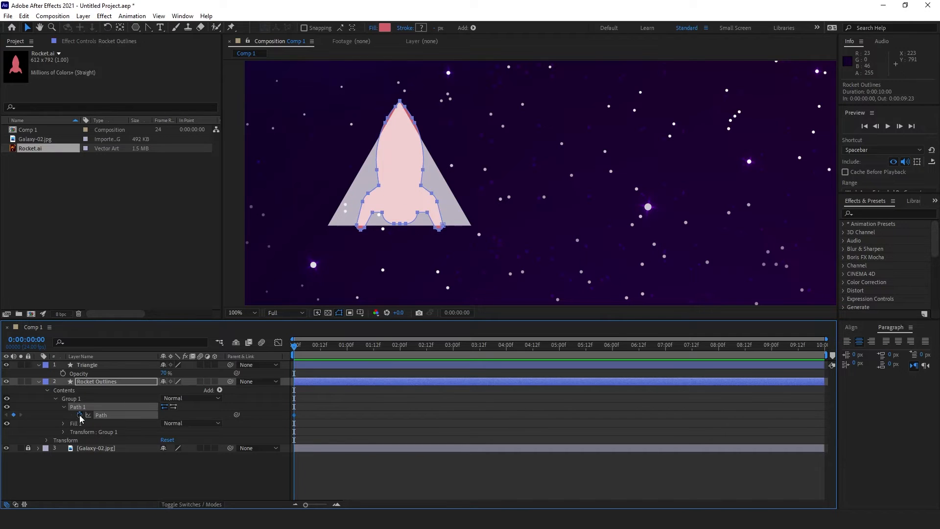
{"action": "left_click_drag", "start_coordinate": [332, 353], "coordinate": [348, 358]}
Step: Zoom the comp to 200% on the rocket's tip and begin straightening its left curve
{"action": "key", "text": "period"}
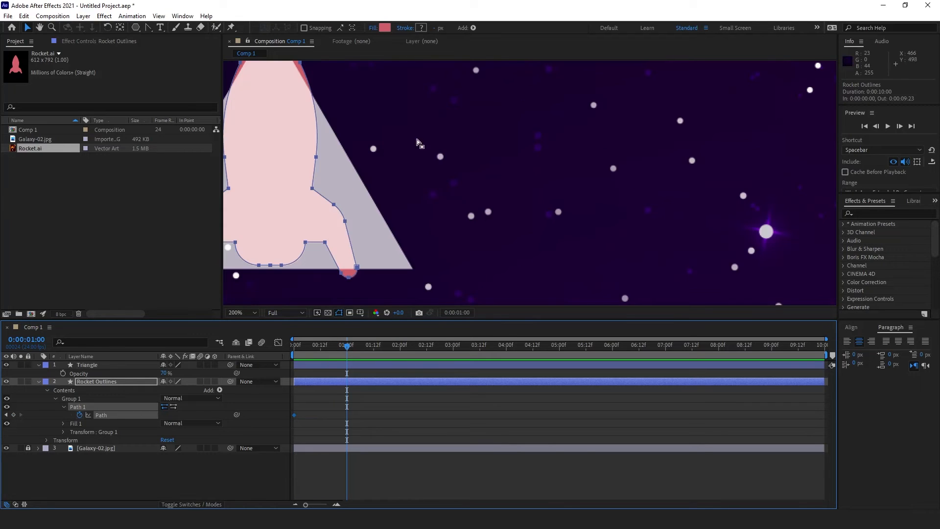
{"action": "left_click_drag", "start_coordinate": [301, 139], "coordinate": [373, 184]}
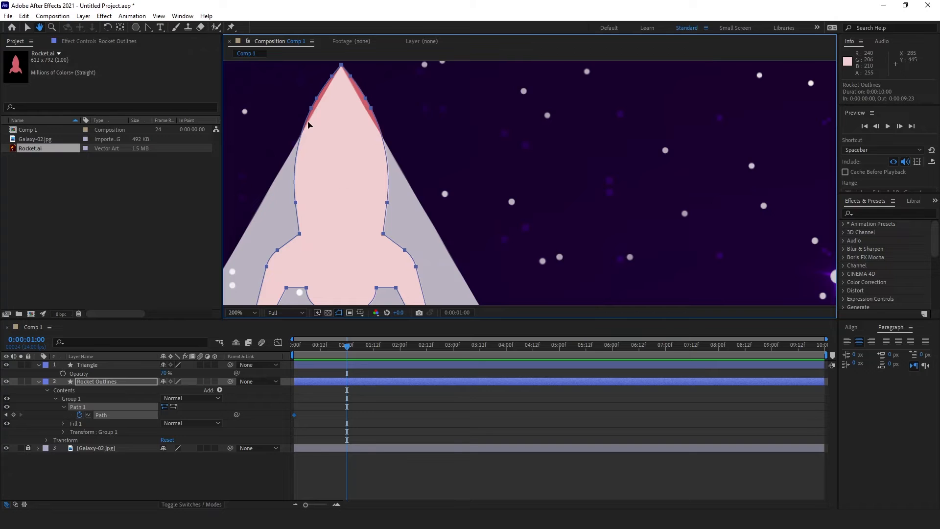
{"action": "left_click", "coordinate": [149, 28]}
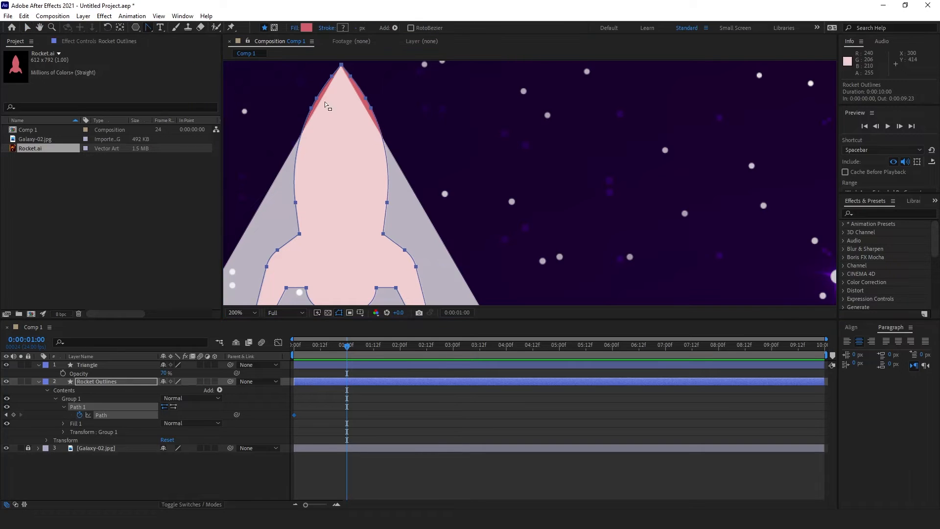
{"action": "left_click", "coordinate": [311, 107]}
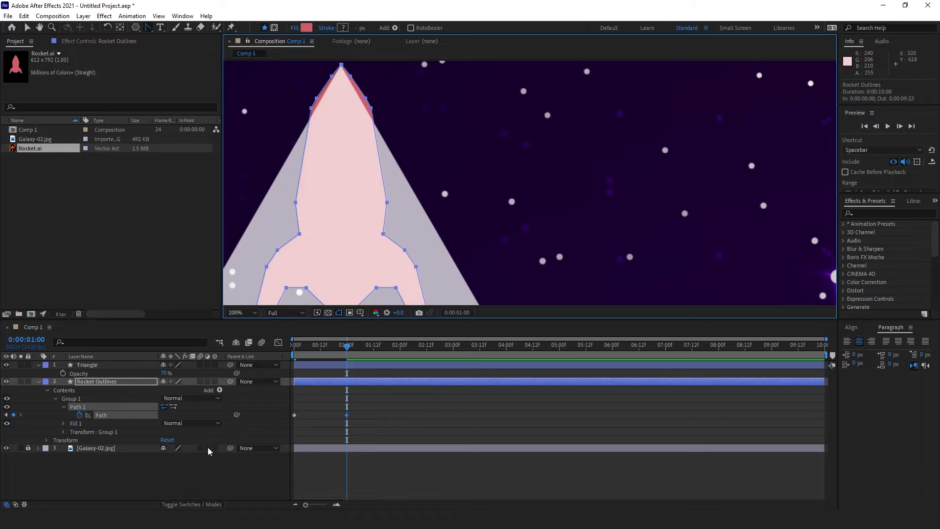
{"action": "left_click", "coordinate": [190, 472]}
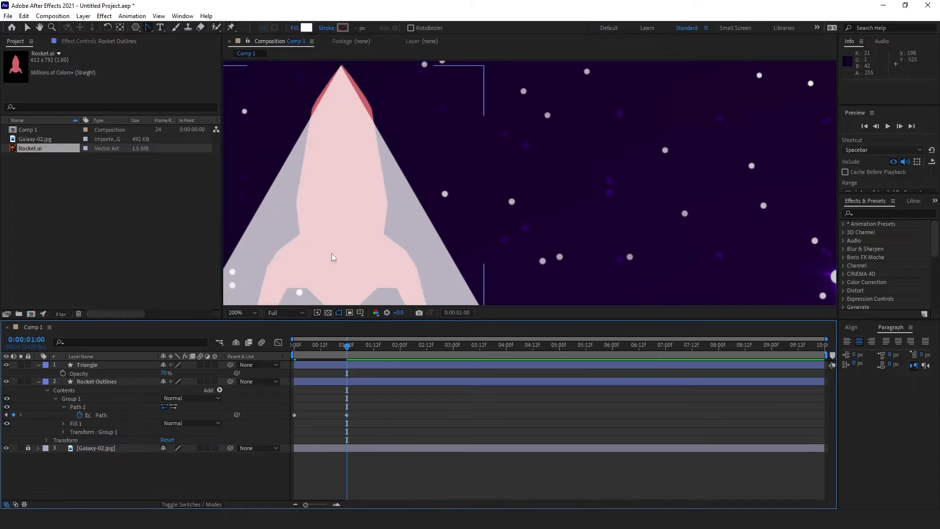
{"action": "scroll", "coordinate": [361, 207], "scroll_direction": "down", "scroll_amount": 1}
{"action": "scroll", "coordinate": [434, 205], "scroll_direction": "up", "scroll_amount": 1}
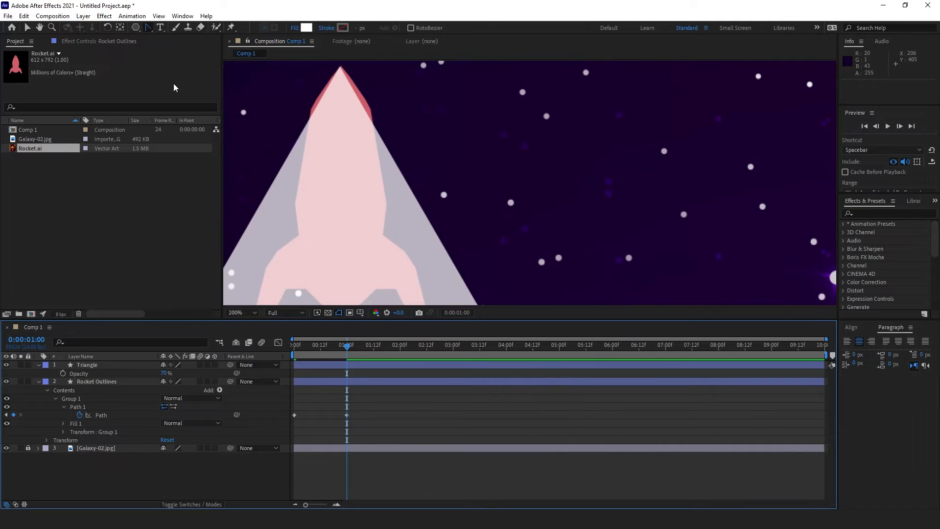
Step: Select the rocket's Path with the Selection tool so its individual vertices are editable
{"action": "left_click", "coordinate": [371, 119]}
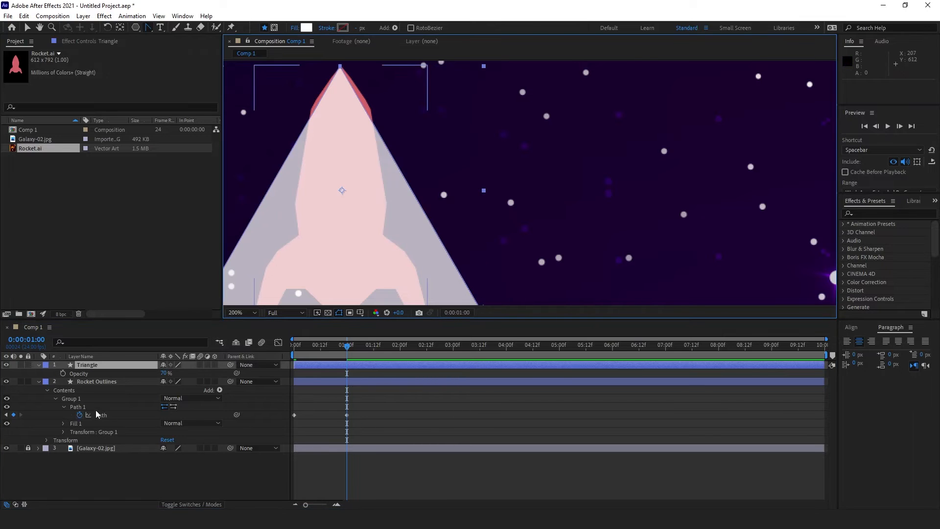
{"action": "left_click", "coordinate": [146, 414]}
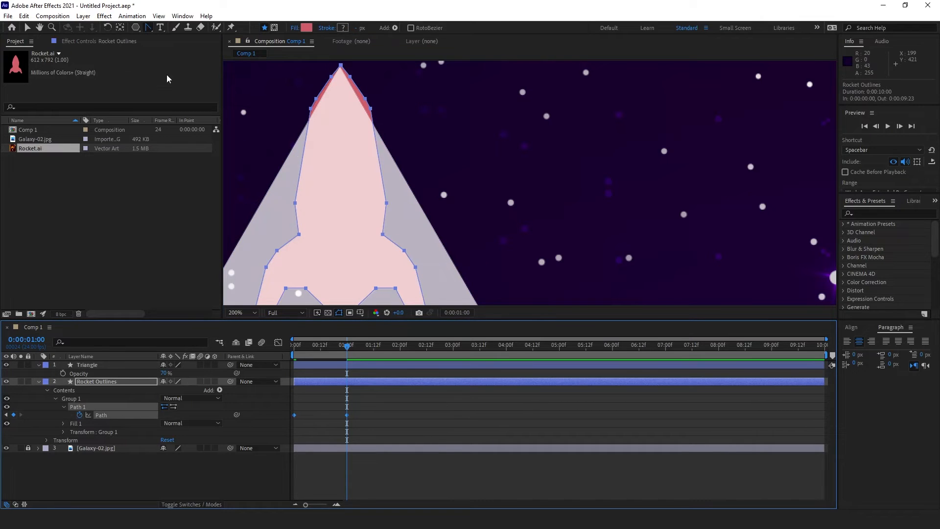
{"action": "left_click", "coordinate": [28, 27]}
{"action": "double_click", "coordinate": [378, 113]}
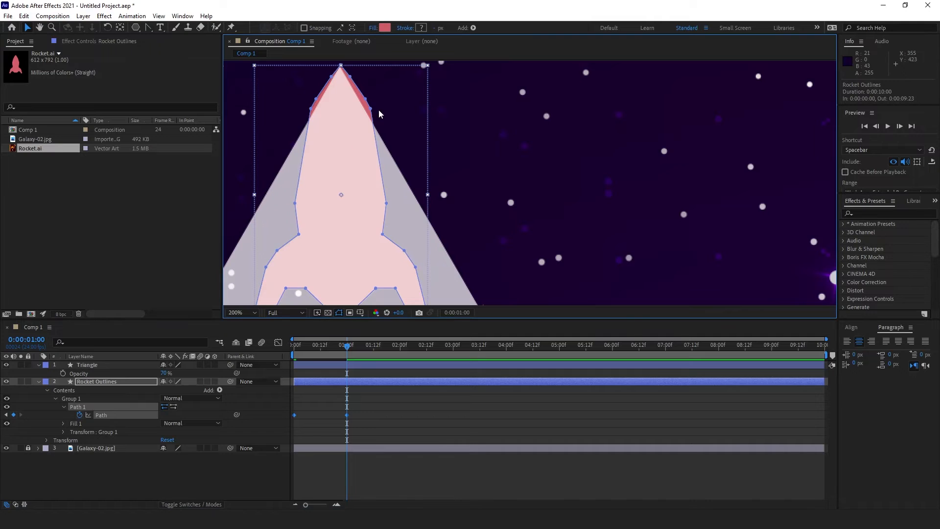
{"action": "left_click", "coordinate": [367, 109]}
{"action": "left_click", "coordinate": [371, 108]}
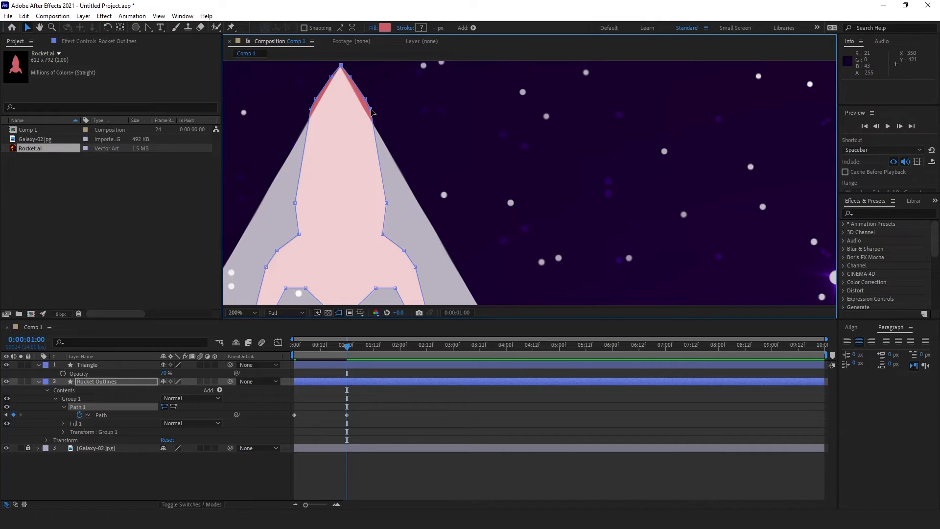
Step: Pull the upper-right, right-side and bottom rocket vertices onto the triangle's edge and base
{"action": "left_click_drag", "start_coordinate": [372, 111], "coordinate": [375, 129]}
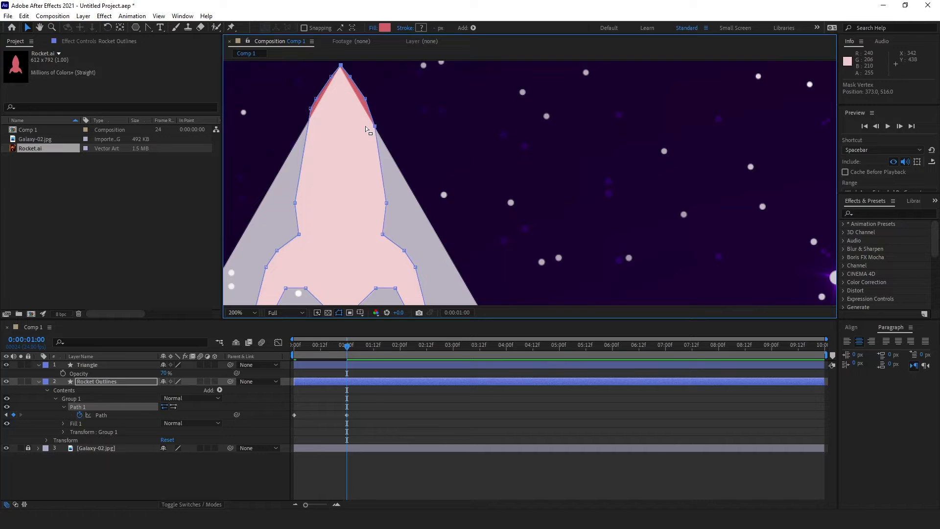
{"action": "scroll", "coordinate": [368, 129], "scroll_direction": "up", "scroll_amount": 2}
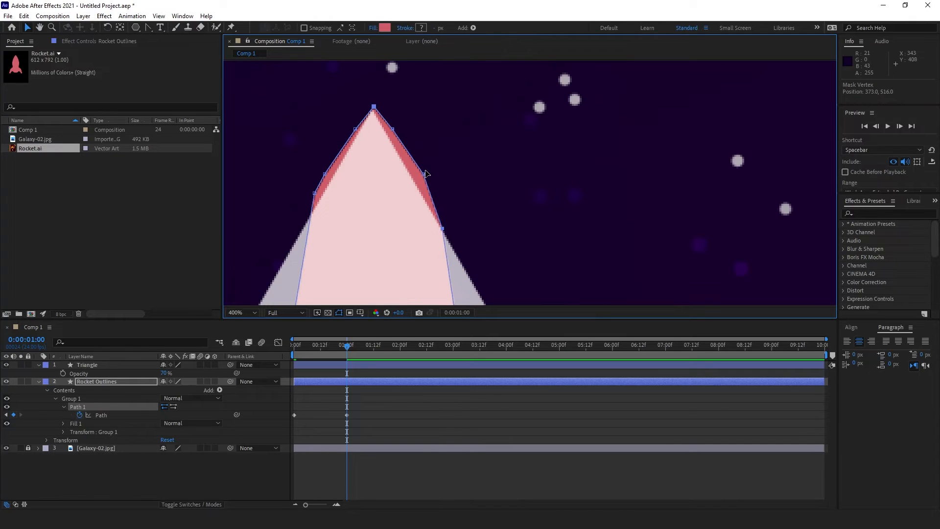
{"action": "left_click_drag", "start_coordinate": [425, 173], "coordinate": [413, 181]}
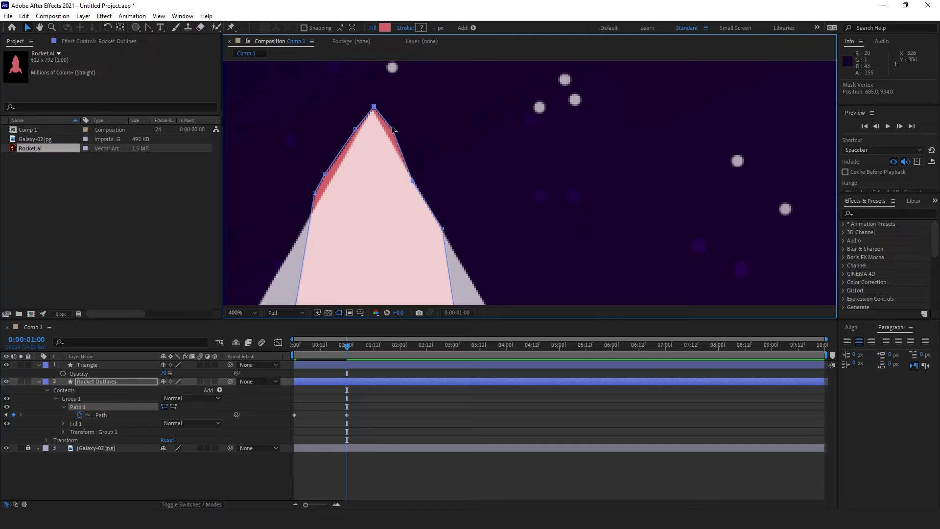
{"action": "scroll", "coordinate": [374, 110], "scroll_direction": "up", "scroll_amount": 2}
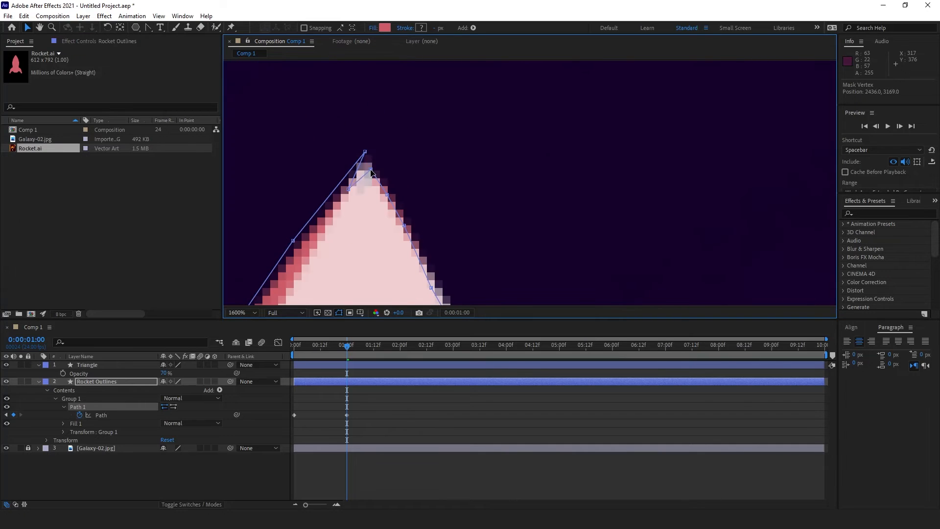
{"action": "scroll", "coordinate": [371, 172], "scroll_direction": "down", "scroll_amount": 3}
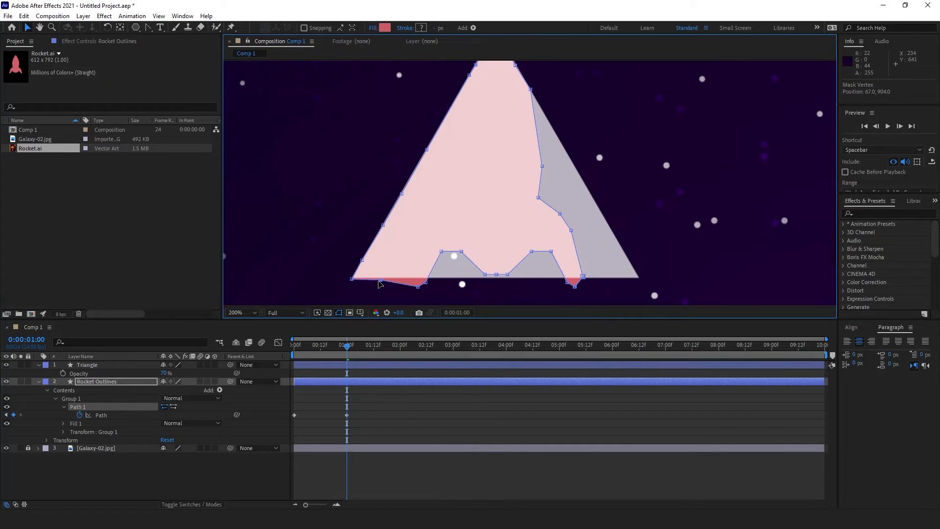
{"action": "left_click_drag", "start_coordinate": [418, 287], "coordinate": [407, 279]}
{"action": "left_click_drag", "start_coordinate": [426, 282], "coordinate": [430, 278]}
{"action": "scroll", "coordinate": [431, 274], "scroll_direction": "up", "scroll_amount": 1}
Step: Move the fin, corner and remaining vertices onto the triangle's base, right edge and corner
{"action": "left_click_drag", "start_coordinate": [396, 163], "coordinate": [421, 217]}
{"action": "left_click_drag", "start_coordinate": [396, 164], "coordinate": [390, 216]}
{"action": "left_click_drag", "start_coordinate": [535, 163], "coordinate": [529, 217]}
{"action": "left_click_drag", "start_coordinate": [488, 192], "coordinate": [600, 195]}
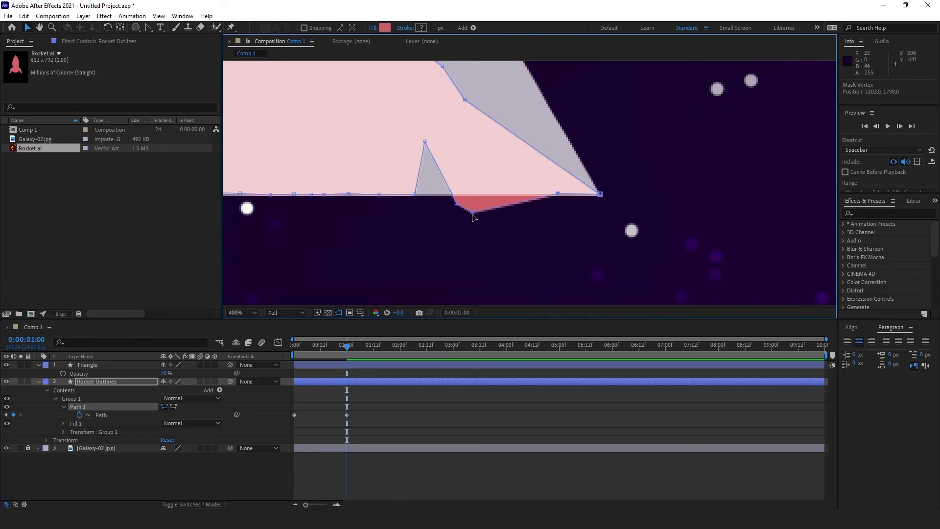
{"action": "left_click_drag", "start_coordinate": [473, 213], "coordinate": [514, 194]}
{"action": "left_click_drag", "start_coordinate": [456, 203], "coordinate": [485, 195]}
{"action": "left_click_drag", "start_coordinate": [425, 141], "coordinate": [440, 194]}
{"action": "left_click_drag", "start_coordinate": [432, 225], "coordinate": [503, 200]}
{"action": "left_click_drag", "start_coordinate": [409, 188], "coordinate": [481, 172]}
{"action": "left_click_drag", "start_coordinate": [381, 252], "coordinate": [476, 227]}
{"action": "scroll", "coordinate": [419, 232], "scroll_direction": "down", "scroll_amount": 1}
{"action": "left_click_drag", "start_coordinate": [341, 193], "coordinate": [445, 258]}
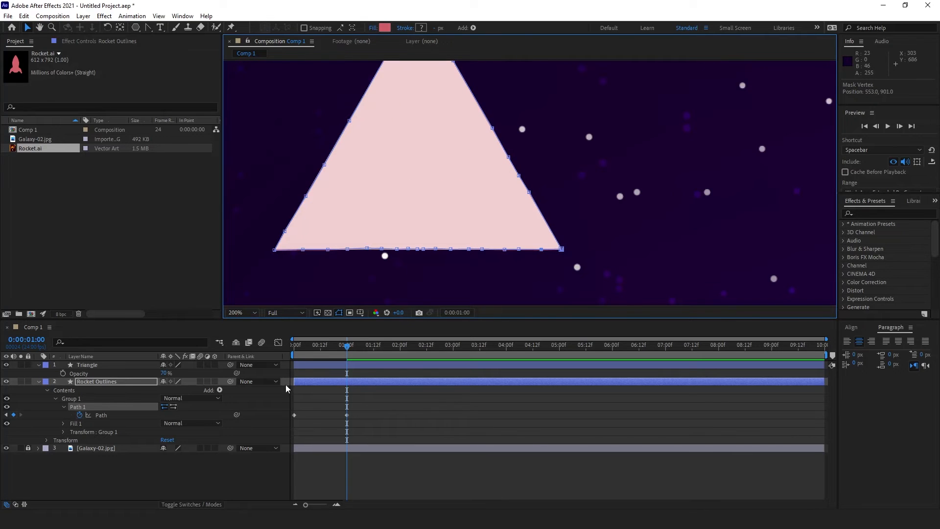
{"action": "scroll", "coordinate": [389, 260], "scroll_direction": "down", "scroll_amount": 1}
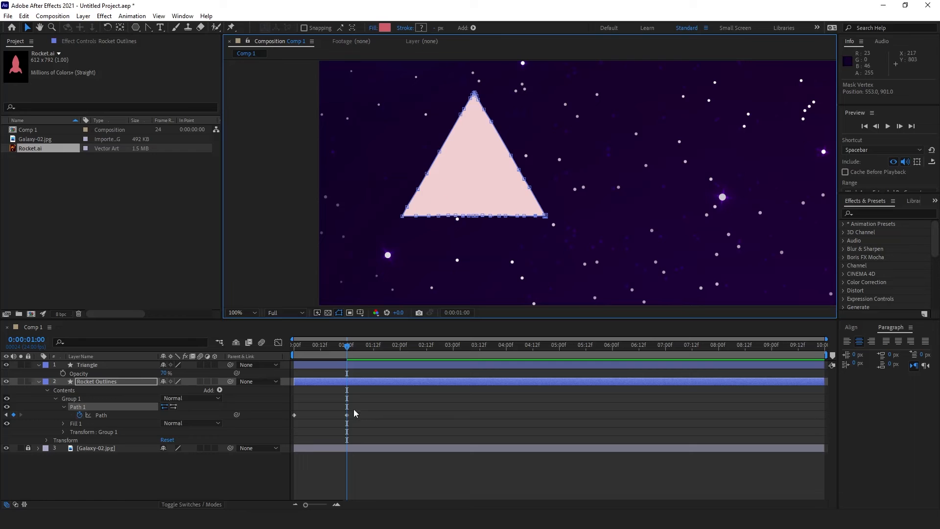
{"action": "left_click_drag", "start_coordinate": [345, 347], "coordinate": [294, 347]}
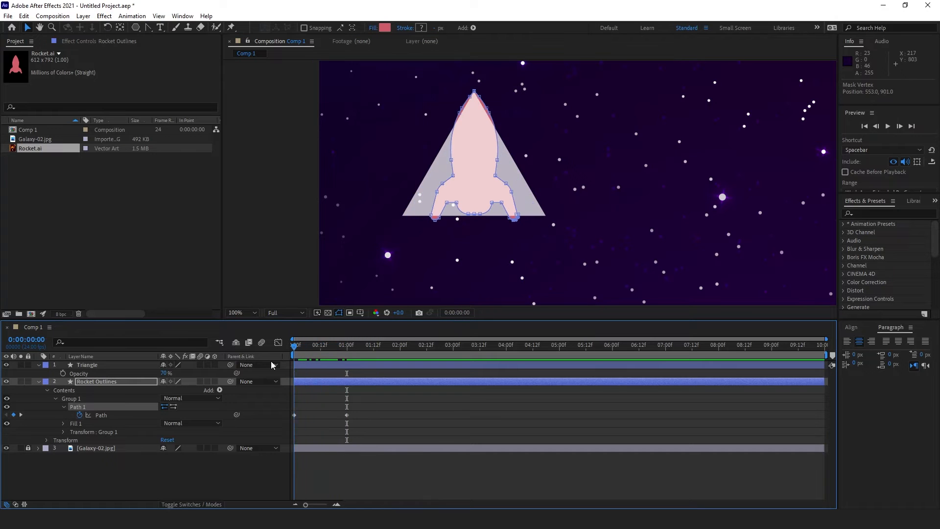
{"action": "left_click", "coordinate": [6, 365]}
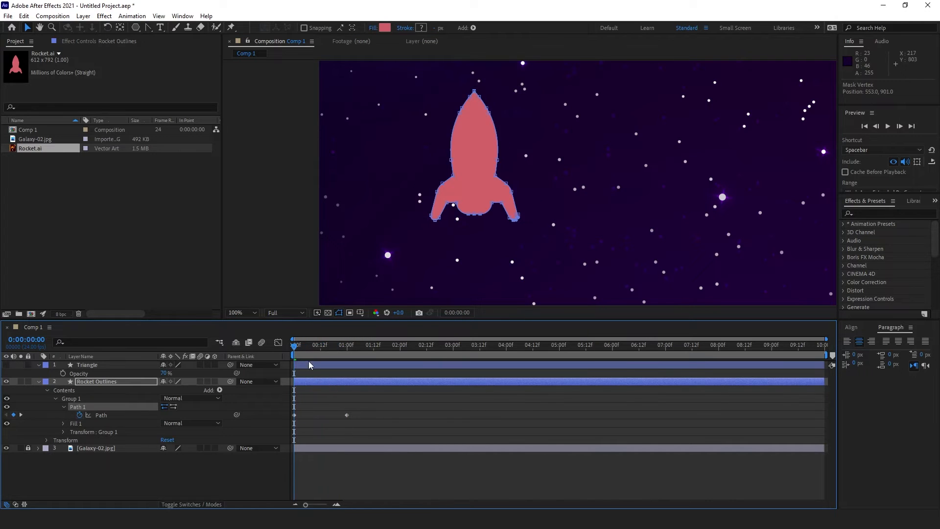
{"action": "key", "text": "space"}
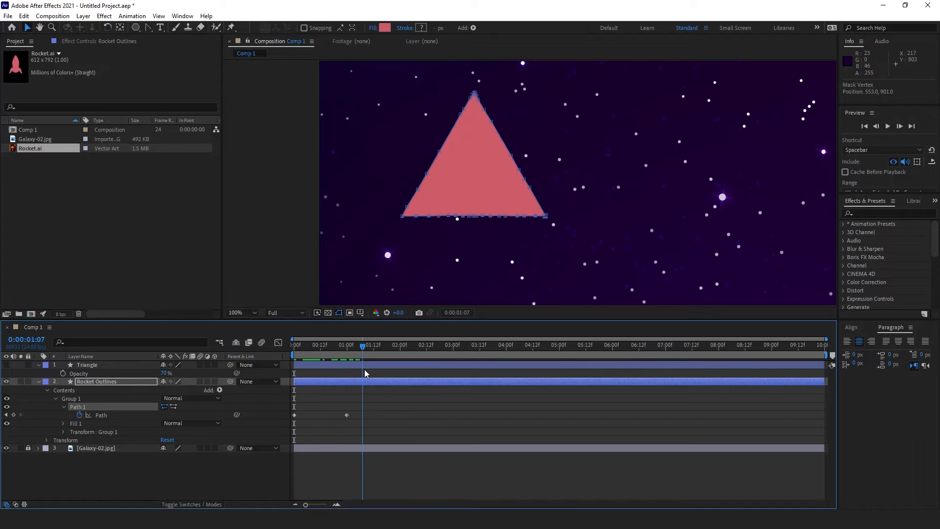
{"action": "left_click", "coordinate": [389, 491]}
{"action": "left_click_drag", "start_coordinate": [372, 346], "coordinate": [289, 360]}
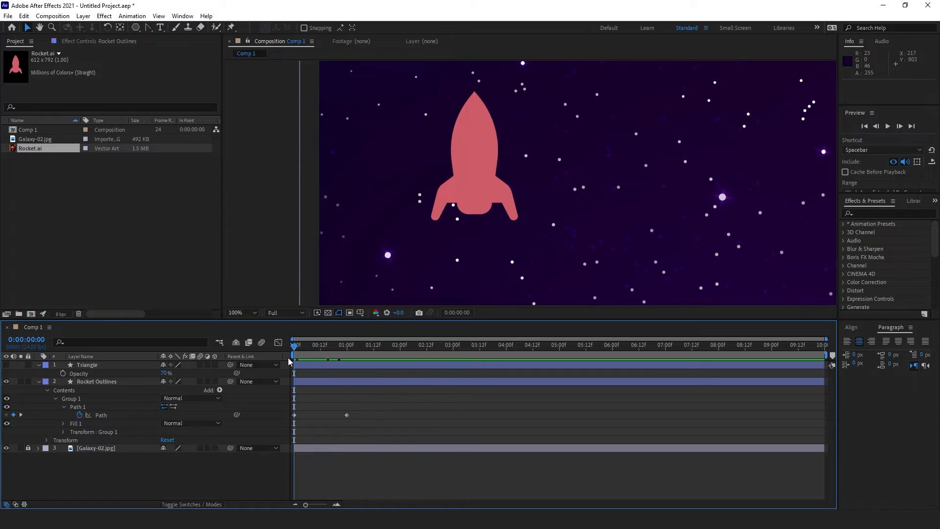
{"action": "left_click_drag", "start_coordinate": [443, 240], "coordinate": [392, 247]}
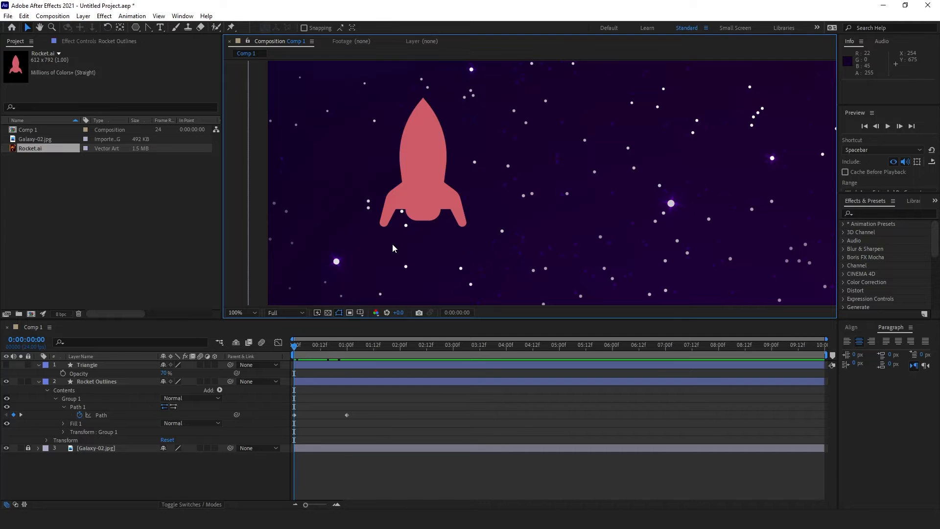
{"action": "left_click", "coordinate": [414, 157]}
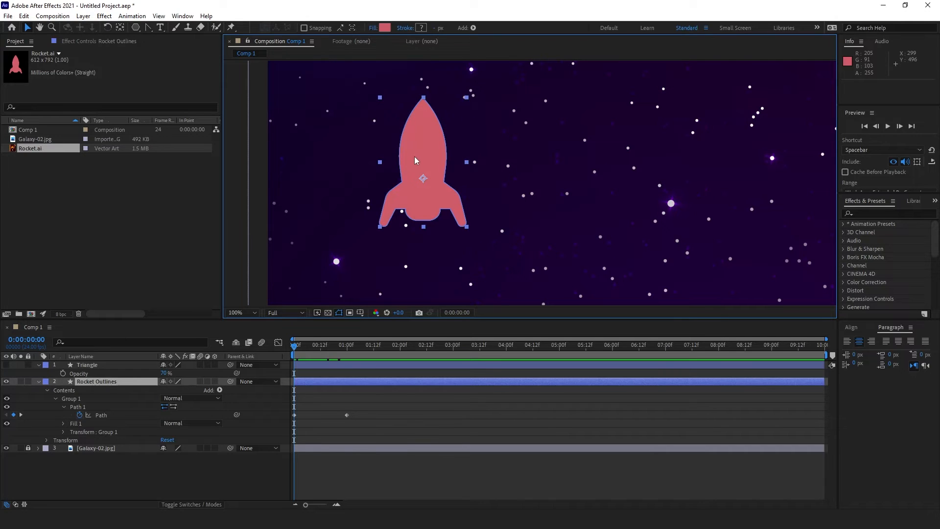
{"action": "left_click", "coordinate": [311, 354]}
{"action": "left_click_drag", "start_coordinate": [311, 356], "coordinate": [275, 359]}
{"action": "scroll", "coordinate": [338, 199], "scroll_direction": "down", "scroll_amount": 1}
{"action": "left_click_drag", "start_coordinate": [543, 258], "coordinate": [442, 196]}
{"action": "key", "text": "v"}
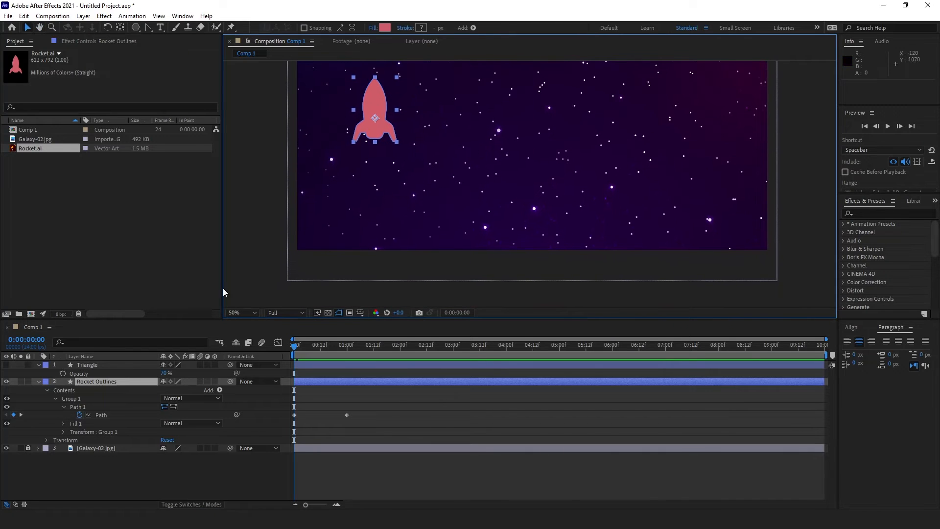
{"action": "left_click", "coordinate": [100, 365]}
{"action": "left_click", "coordinate": [7, 365]}
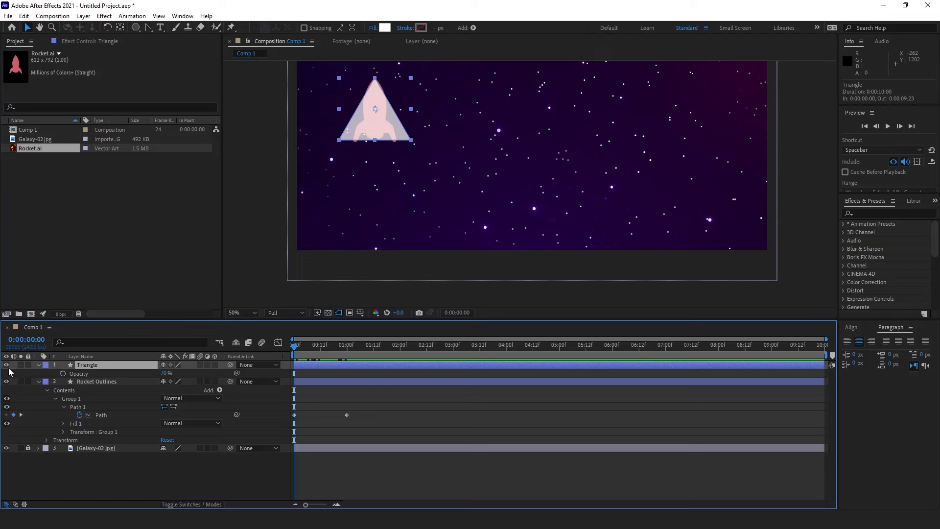
{"action": "left_click", "coordinate": [122, 383]}
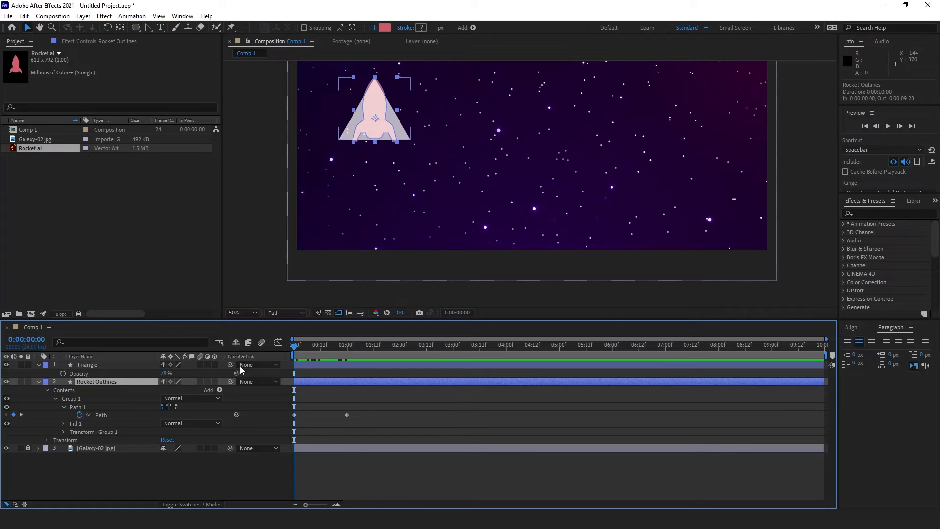
{"action": "left_click", "coordinate": [84, 365], "text": "shift"}
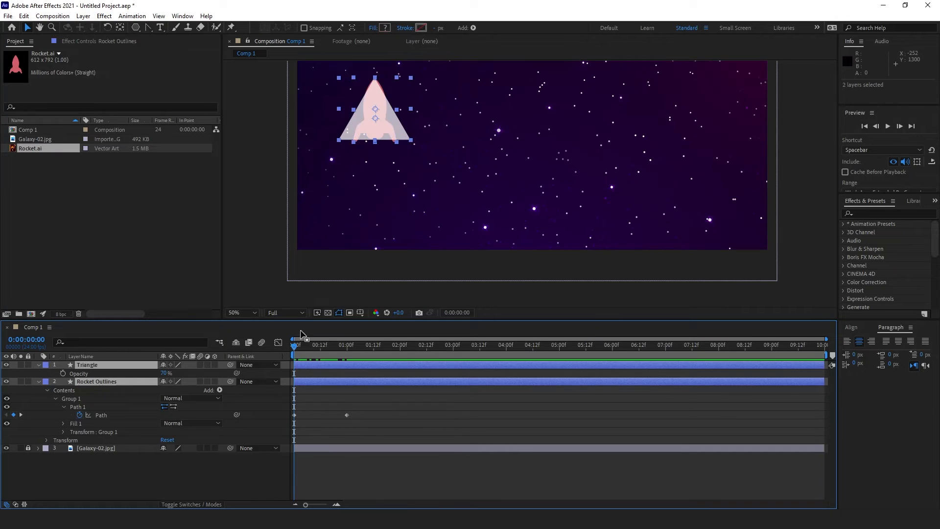
Step: Keyframe both layers' Position at 1:00 and start them below the comp frame at 0:00
{"action": "key", "text": "p"}
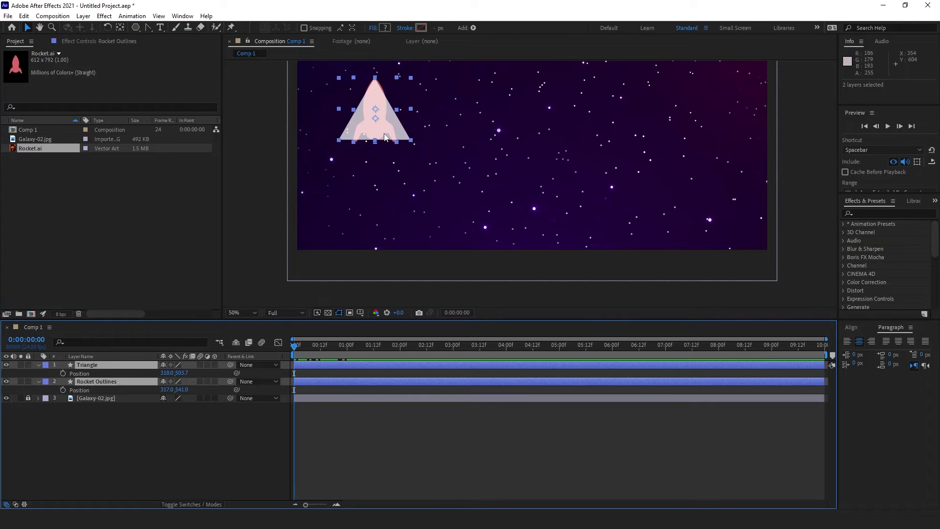
{"action": "left_click_drag", "start_coordinate": [312, 351], "coordinate": [346, 363]}
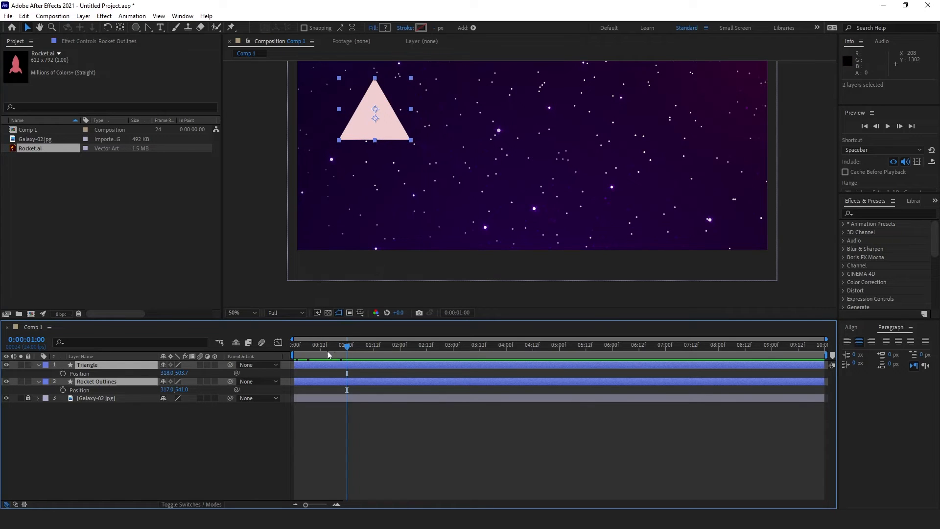
{"action": "left_click", "coordinate": [63, 373]}
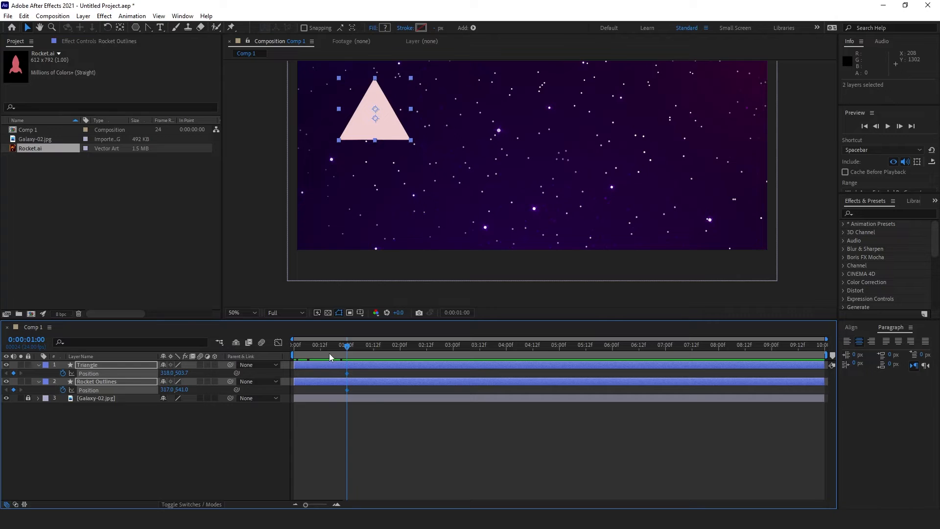
{"action": "left_click_drag", "start_coordinate": [346, 347], "coordinate": [292, 358]}
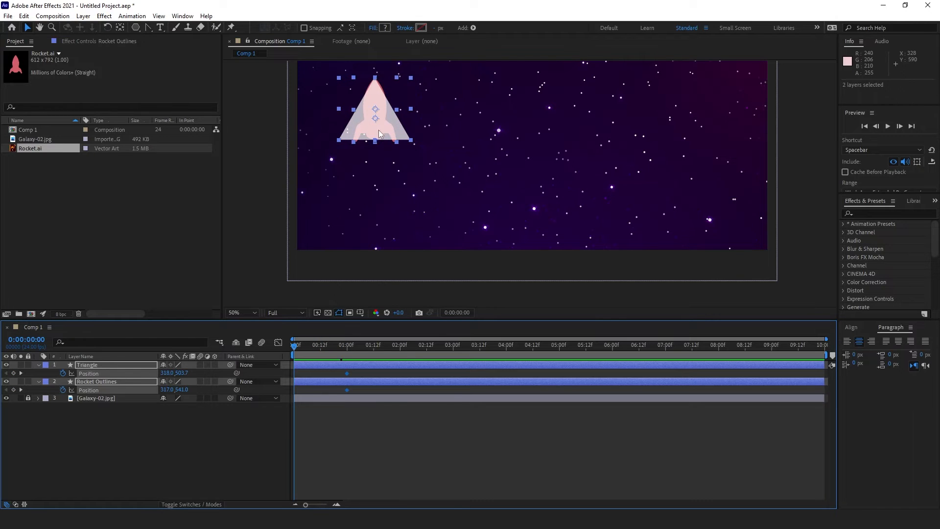
{"action": "left_click_drag", "start_coordinate": [381, 134], "coordinate": [389, 302]}
Step: Preview the triangle and rocket rising up from below the frame
{"action": "left_click", "coordinate": [354, 443]}
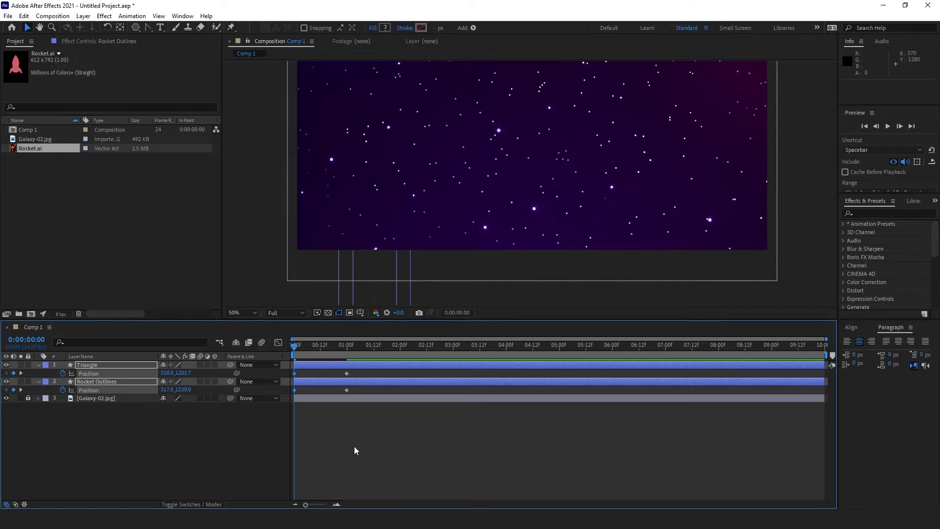
{"action": "key", "text": "space"}
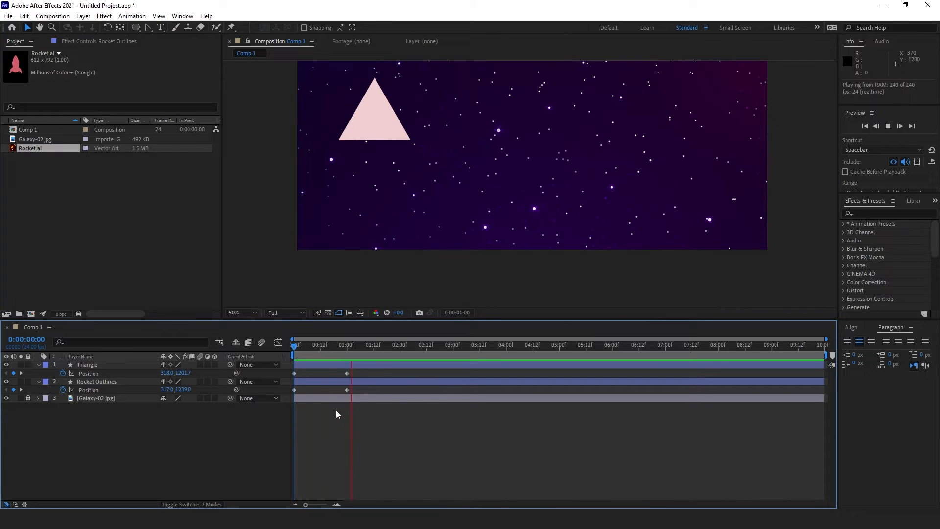
{"action": "key", "text": "space"}
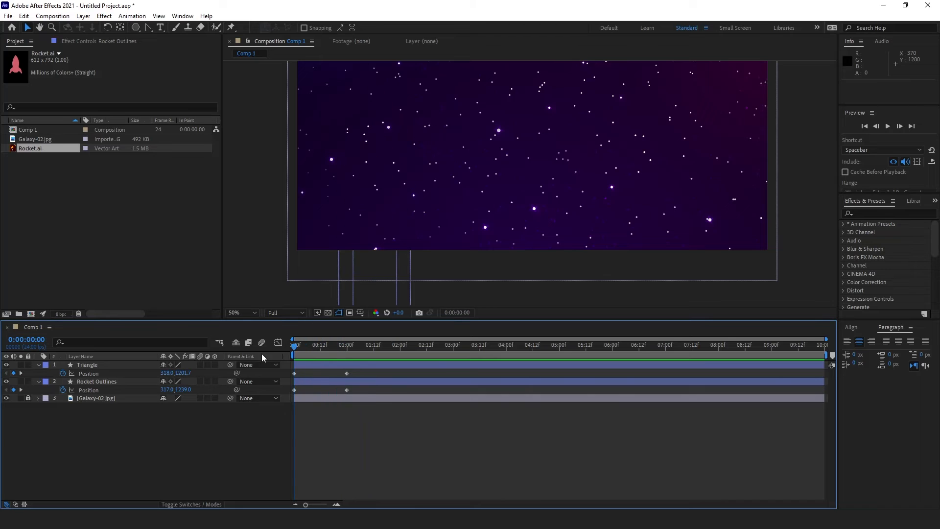
{"action": "key", "text": "space"}
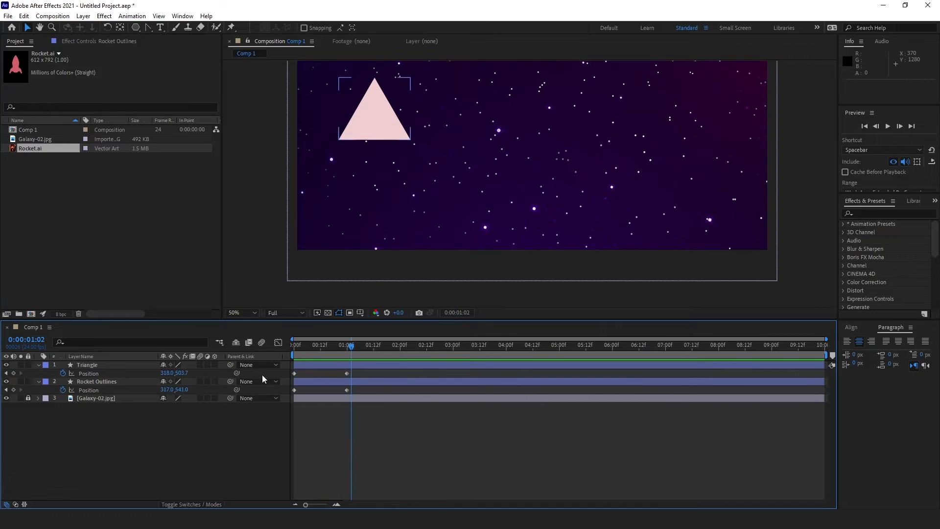
{"action": "mouse_move", "coordinate": [337, 351]}
{"action": "left_mouse_down"}
{"action": "mouse_move", "coordinate": [308, 350]}
{"action": "mouse_move", "coordinate": [342, 355]}
{"action": "left_mouse_up"}
Step: Apply Easy Ease (F9) to the Triangle and Rocket Outlines Position keyframes and view their speed graph
{"action": "left_click", "coordinate": [95, 381]}
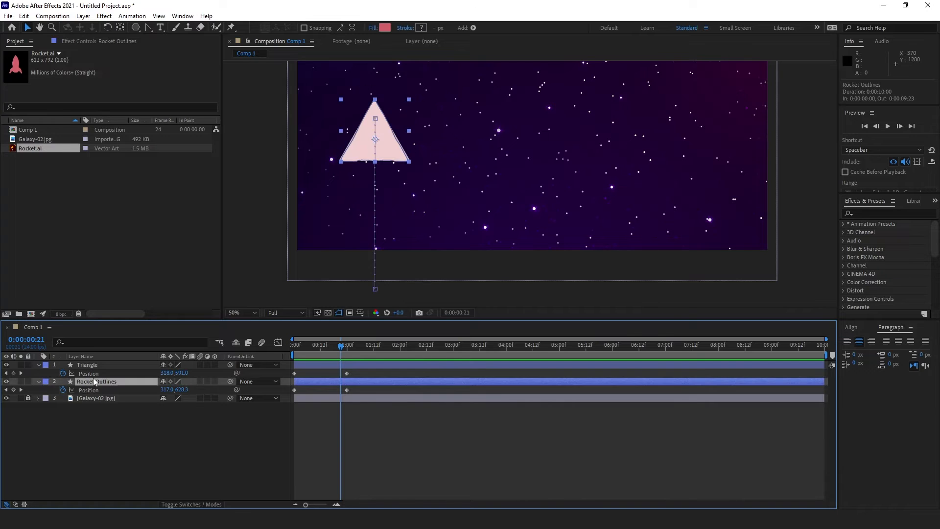
{"action": "left_click", "coordinate": [94, 374]}
{"action": "key", "text": "F9"}
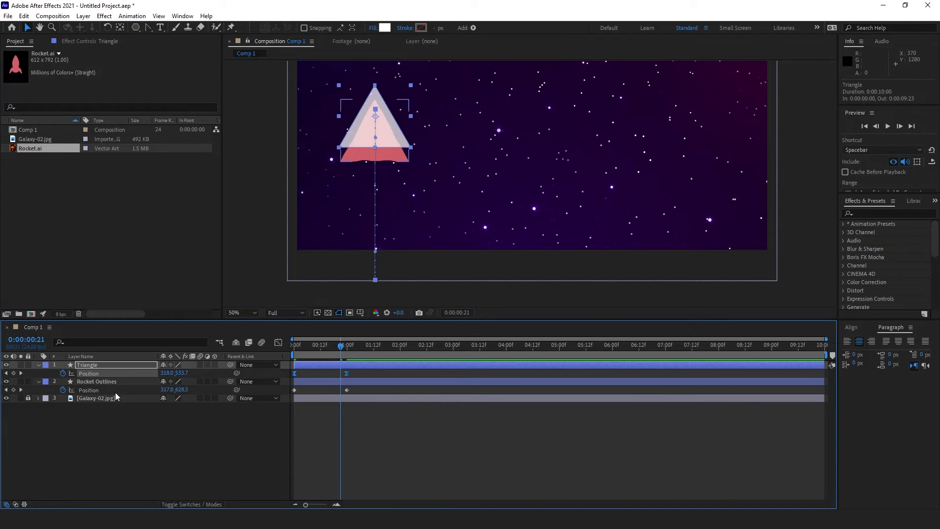
{"action": "left_click", "coordinate": [115, 391]}
{"action": "key", "text": "F9"}
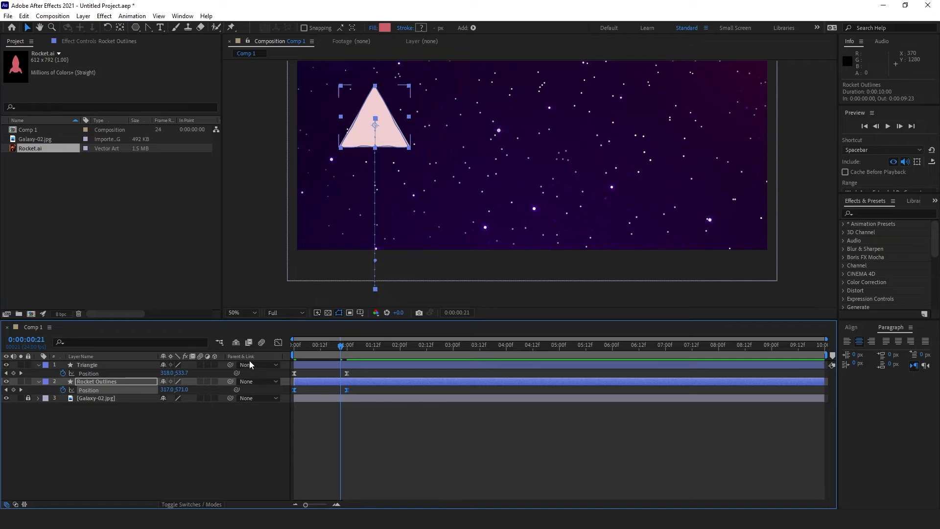
{"action": "left_click", "coordinate": [278, 343]}
Step: Drag the end keyframes' influence handles left in the speed graph to lengthen the ease-in
{"action": "left_click", "coordinate": [119, 376], "text": "shift"}
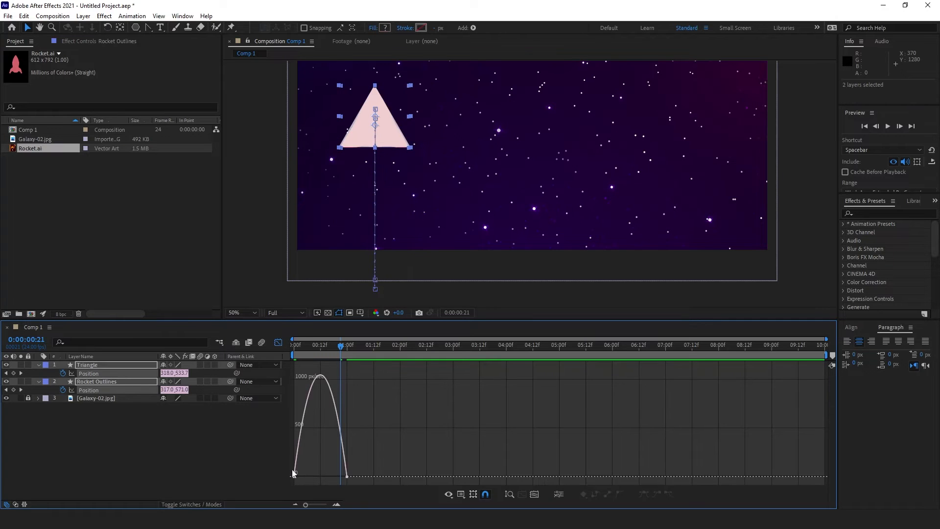
{"action": "left_click_drag", "start_coordinate": [364, 469], "coordinate": [336, 486]}
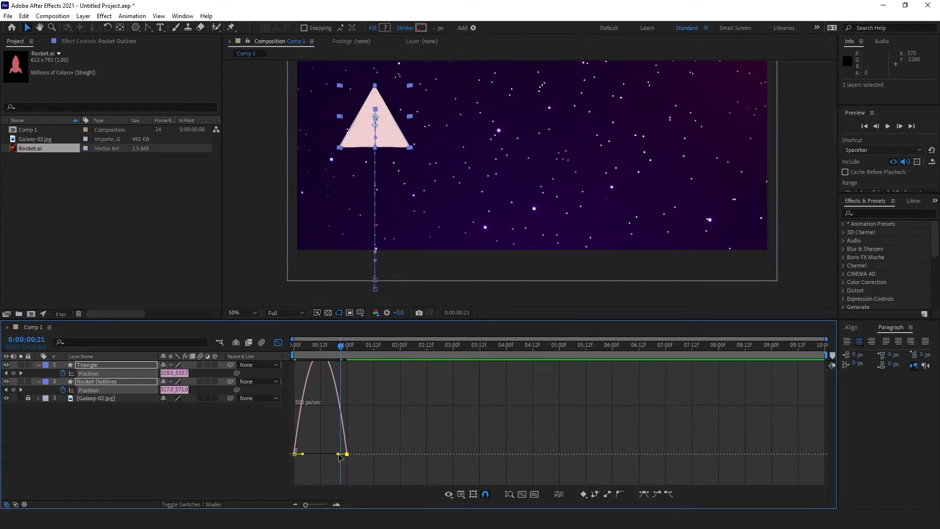
{"action": "left_click_drag", "start_coordinate": [338, 455], "coordinate": [319, 454]}
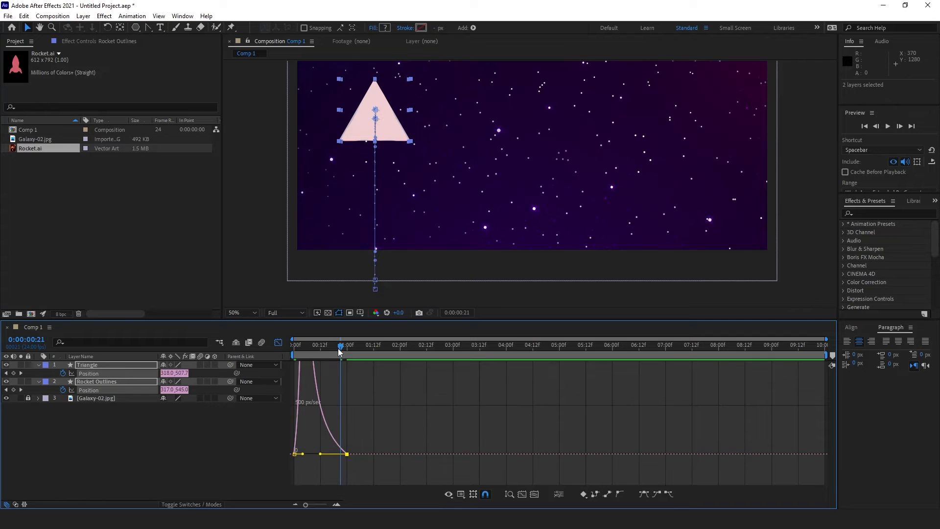
{"action": "left_click_drag", "start_coordinate": [338, 352], "coordinate": [294, 350]}
{"action": "left_click", "coordinate": [278, 342]}
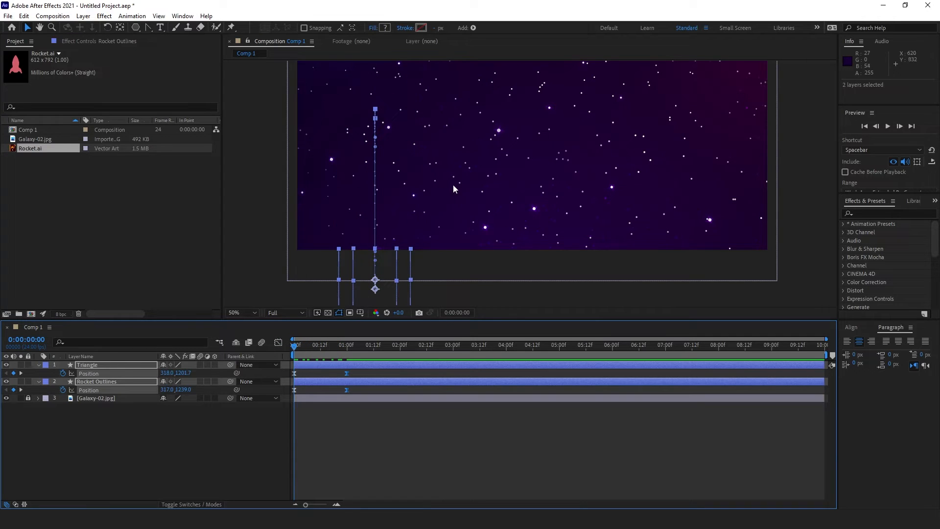
Step: Recenter the comp and preview the eased rise several times from the start
{"action": "left_click_drag", "start_coordinate": [489, 150], "coordinate": [482, 188]}
{"action": "key", "text": "space"}
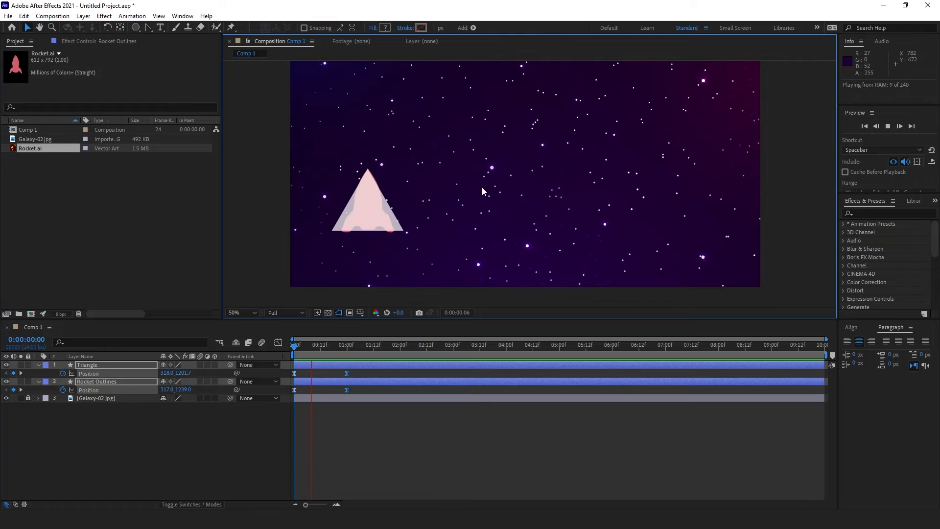
{"action": "key", "text": "space"}
{"action": "left_click_drag", "start_coordinate": [320, 352], "coordinate": [294, 352]}
{"action": "key", "text": "space"}
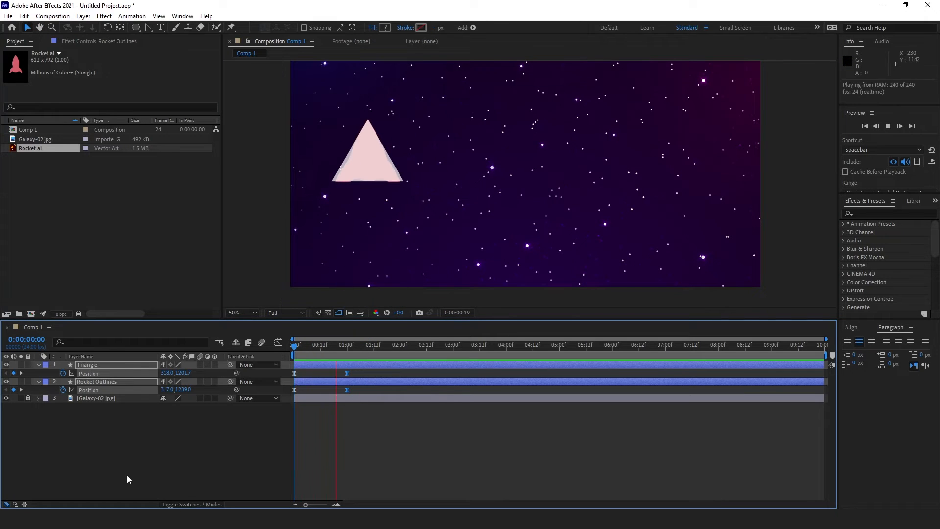
{"action": "key", "text": "space"}
{"action": "left_click_drag", "start_coordinate": [325, 356], "coordinate": [288, 354]}
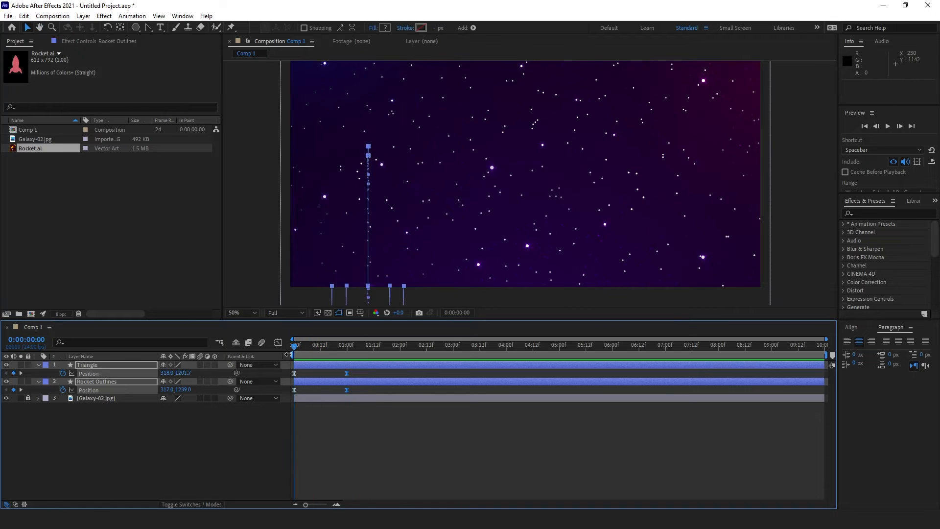
{"action": "key", "text": "space"}
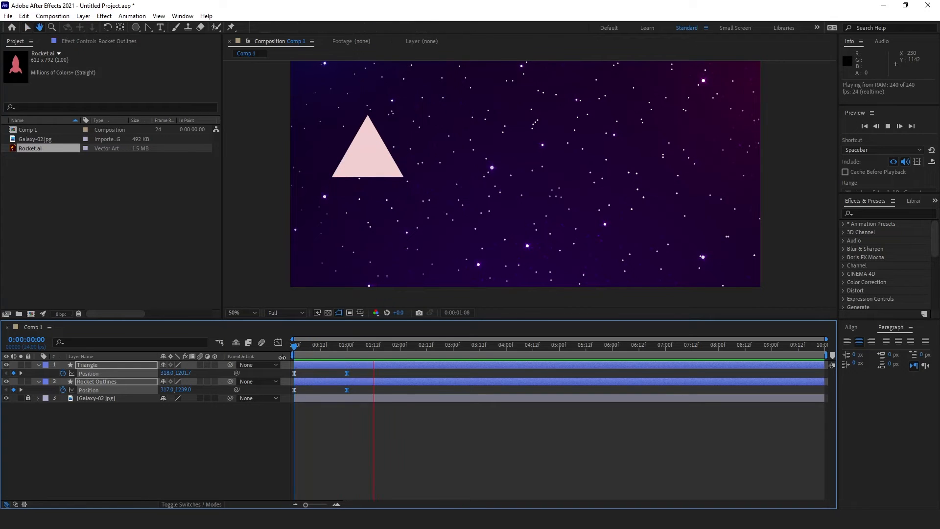
{"action": "key", "text": "space"}
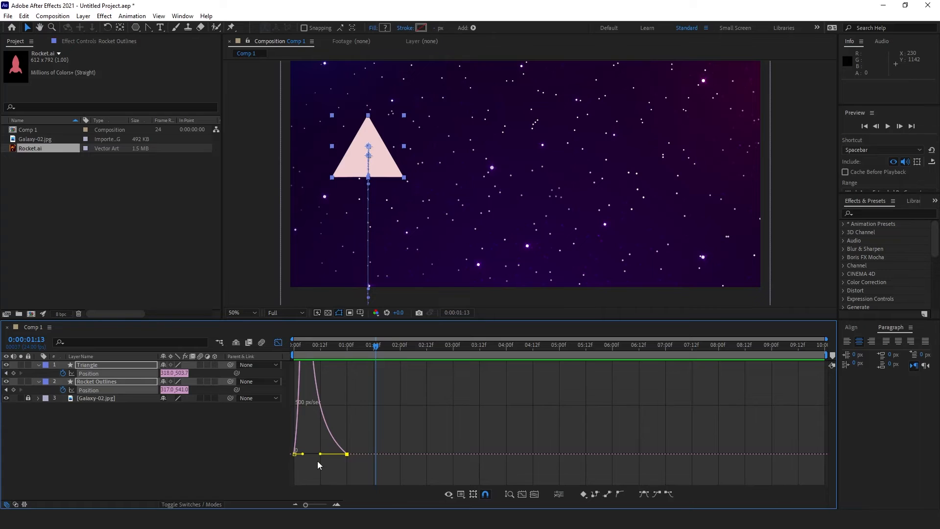
Step: Fine-tune the ease on the speed curve and replay the rise to check it
{"action": "left_click_drag", "start_coordinate": [321, 456], "coordinate": [333, 456]}
{"action": "left_click", "coordinate": [278, 342]}
{"action": "key", "text": "Home"}
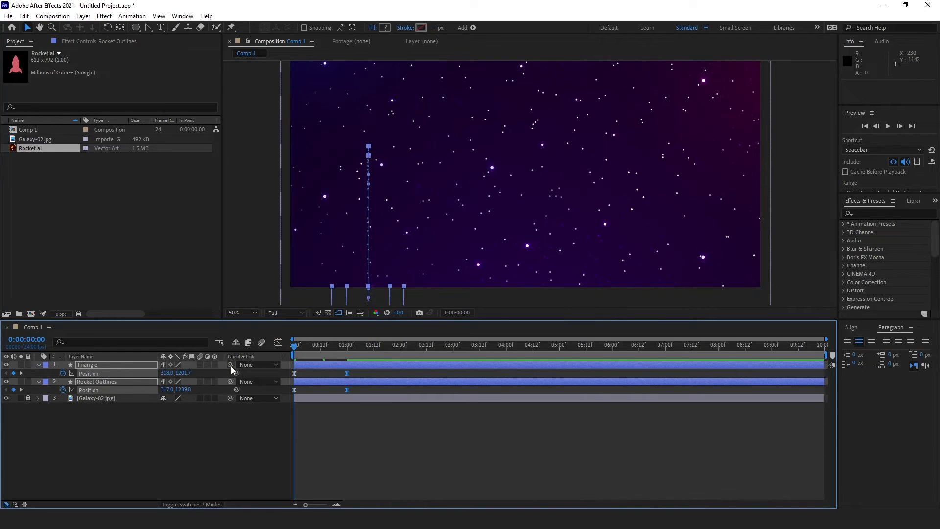
{"action": "key", "text": "space"}
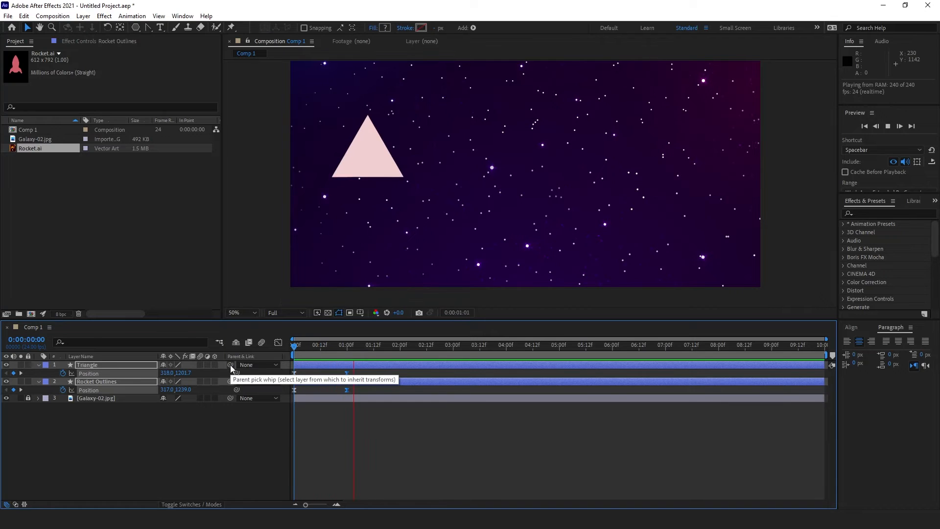
{"action": "key", "text": "space"}
{"action": "left_click", "coordinate": [389, 433]}
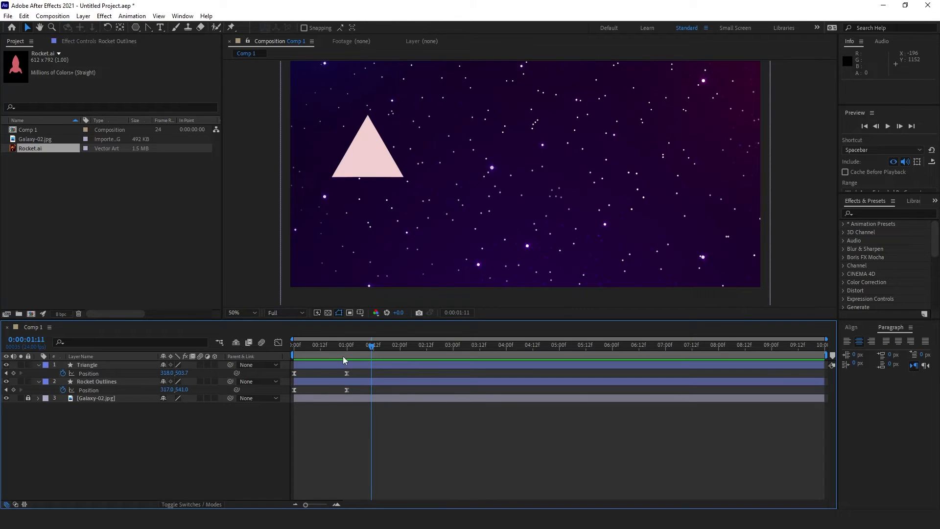
{"action": "mouse_move", "coordinate": [343, 357]}
{"action": "left_mouse_down"}
{"action": "mouse_move", "coordinate": [323, 359]}
{"action": "mouse_move", "coordinate": [345, 360]}
{"action": "left_mouse_up"}
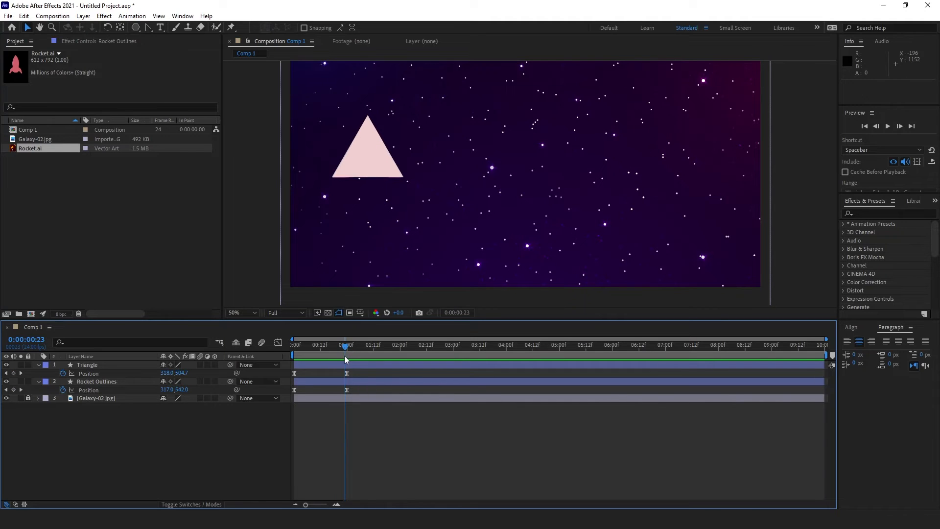
Step: Move the rocket's end Path keyframe earlier to 17f and check the morph at frame 15
{"action": "left_click", "coordinate": [98, 382]}
{"action": "key", "text": "u"}
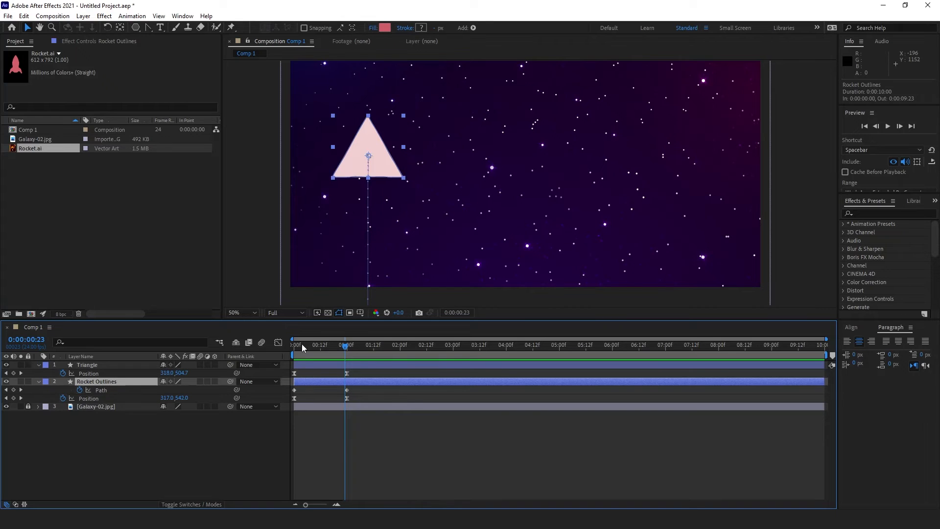
{"action": "left_click_drag", "start_coordinate": [302, 348], "coordinate": [332, 360]}
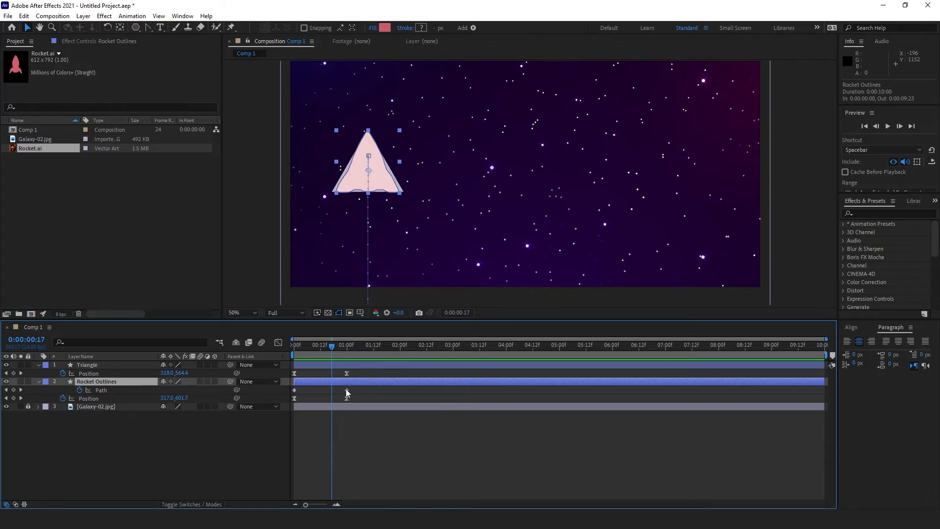
{"action": "left_click_drag", "start_coordinate": [347, 390], "coordinate": [331, 390]}
{"action": "left_click", "coordinate": [344, 430]}
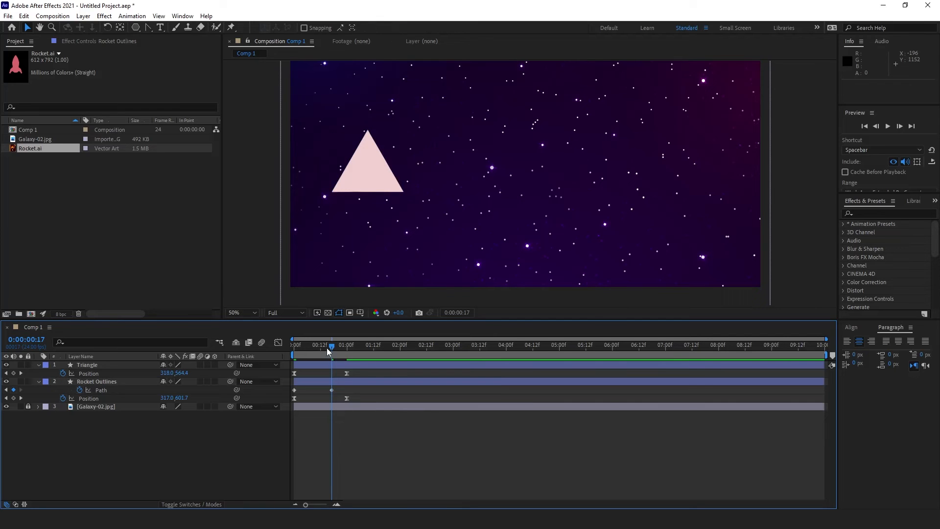
{"action": "left_click_drag", "start_coordinate": [327, 351], "coordinate": [313, 356]}
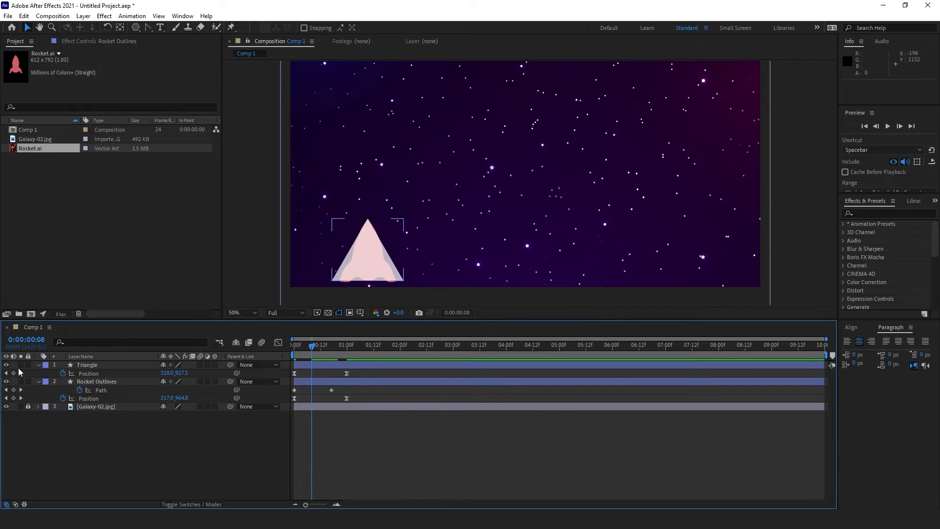
Step: Hide the Triangle layer and shift the rocket's first Path keyframe later to 8f
{"action": "left_click", "coordinate": [6, 365]}
{"action": "mouse_move", "coordinate": [307, 356]}
{"action": "left_mouse_down"}
{"action": "mouse_move", "coordinate": [299, 355]}
{"action": "mouse_move", "coordinate": [312, 354]}
{"action": "left_mouse_up"}
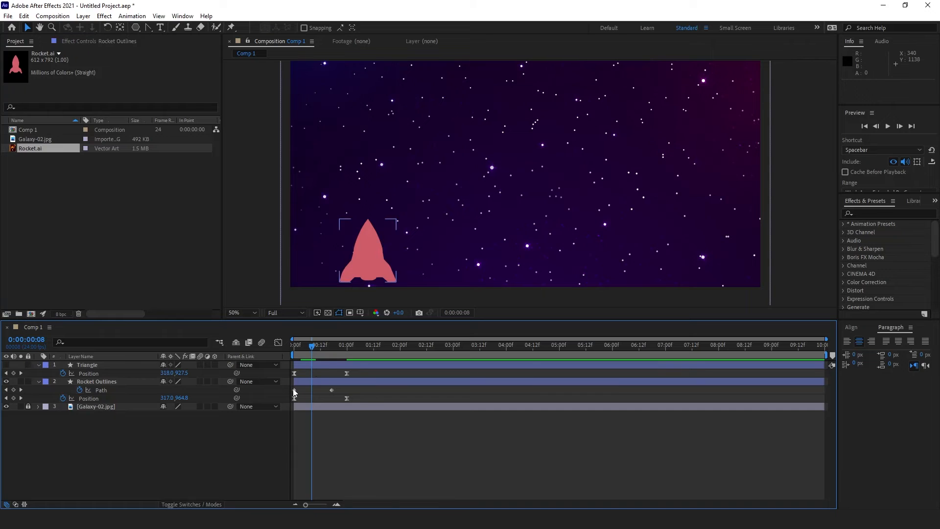
{"action": "left_click_drag", "start_coordinate": [294, 390], "coordinate": [313, 394]}
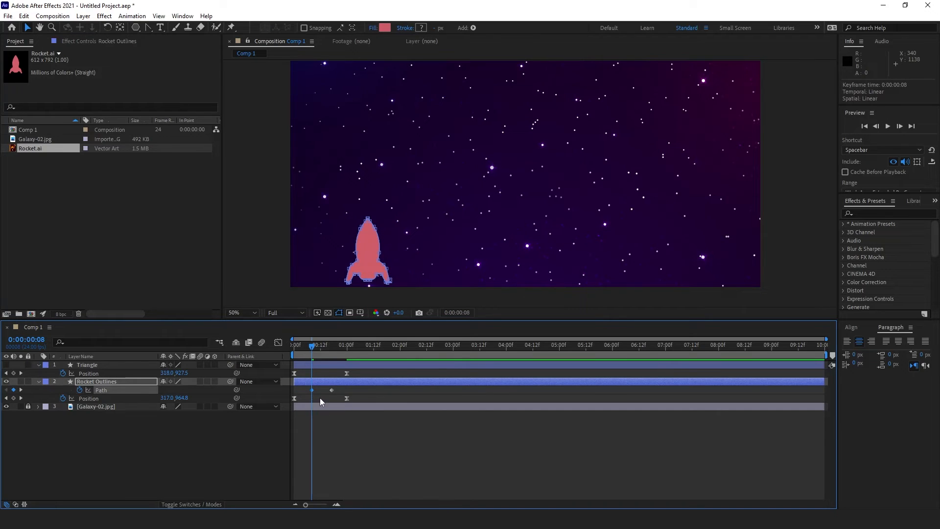
{"action": "left_click", "coordinate": [342, 445]}
{"action": "mouse_move", "coordinate": [314, 349]}
{"action": "left_mouse_down"}
{"action": "mouse_move", "coordinate": [325, 351]}
{"action": "mouse_move", "coordinate": [312, 353]}
{"action": "left_mouse_up"}
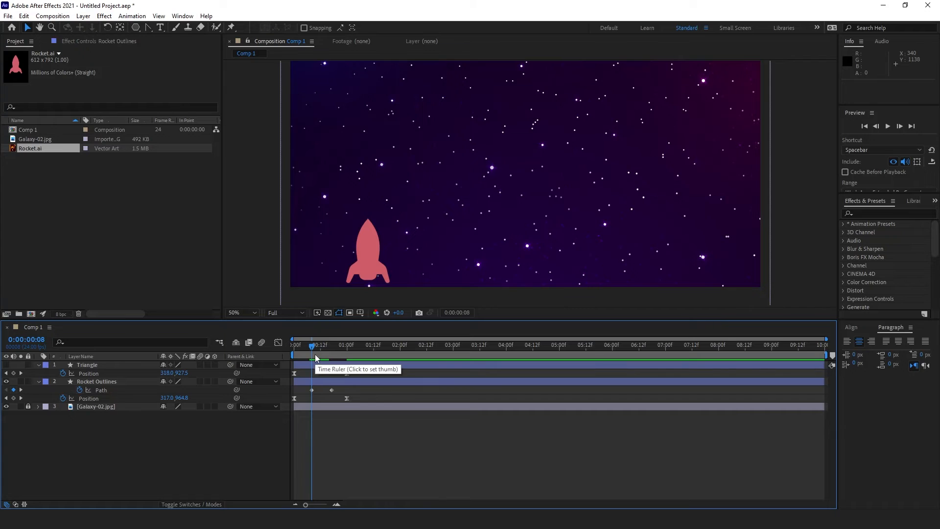
Step: Preview and scrub the rocket-to-triangle morph, parking the time at frame 15
{"action": "key", "text": "space"}
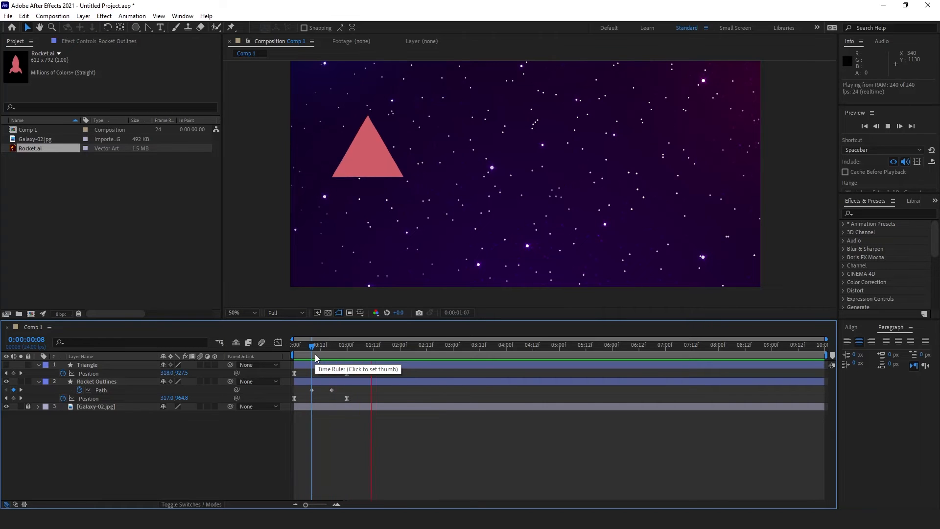
{"action": "left_click", "coordinate": [327, 354]}
{"action": "left_click_drag", "start_coordinate": [327, 354], "coordinate": [327, 390]}
{"action": "left_click", "coordinate": [331, 390]}
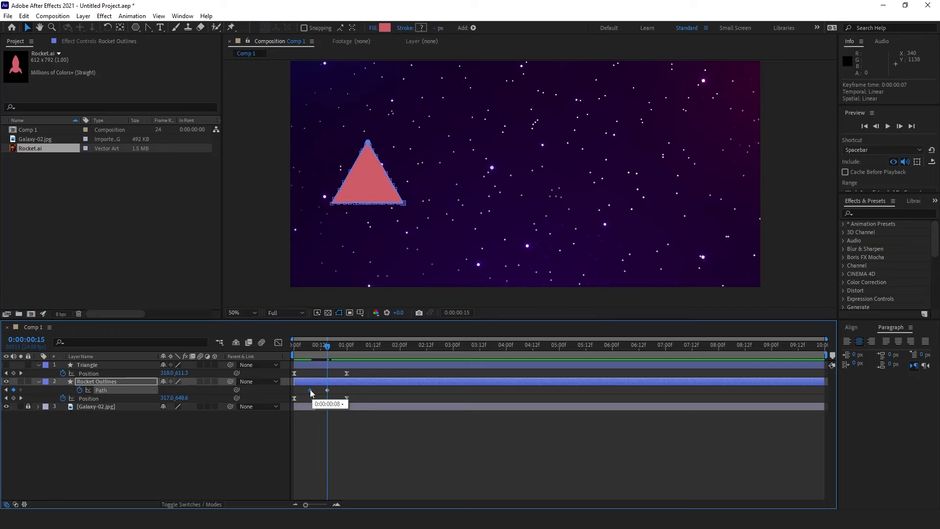
{"action": "left_click_drag", "start_coordinate": [319, 354], "coordinate": [287, 352]}
{"action": "key", "text": "space"}
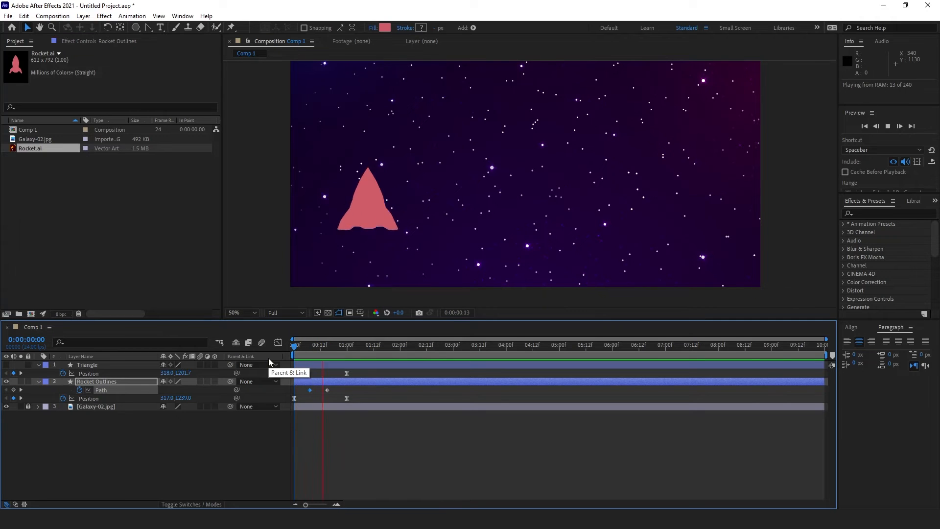
{"action": "key", "text": "space"}
{"action": "left_click_drag", "start_coordinate": [351, 361], "coordinate": [327, 349]}
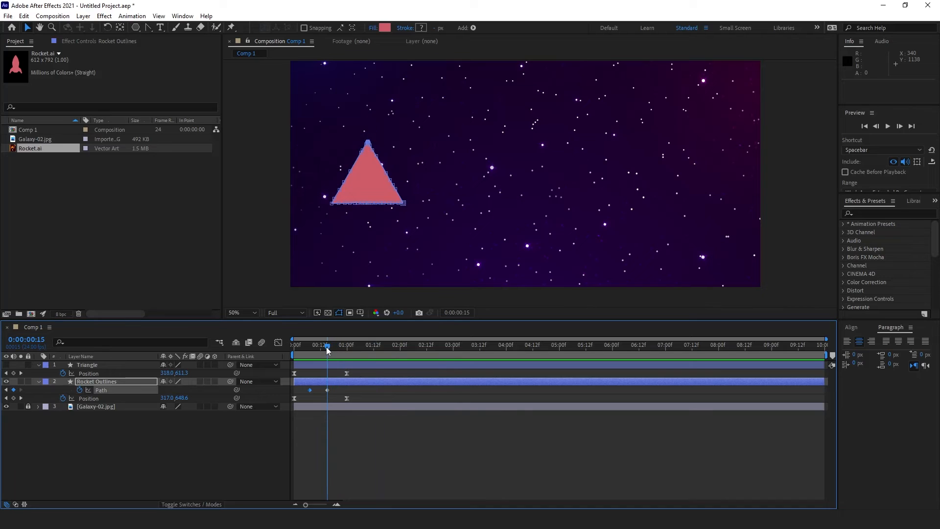
Step: Trim the Rocket Outlines layer's out point to 0:00:00:15 with Alt+]
{"action": "left_click", "coordinate": [341, 384]}
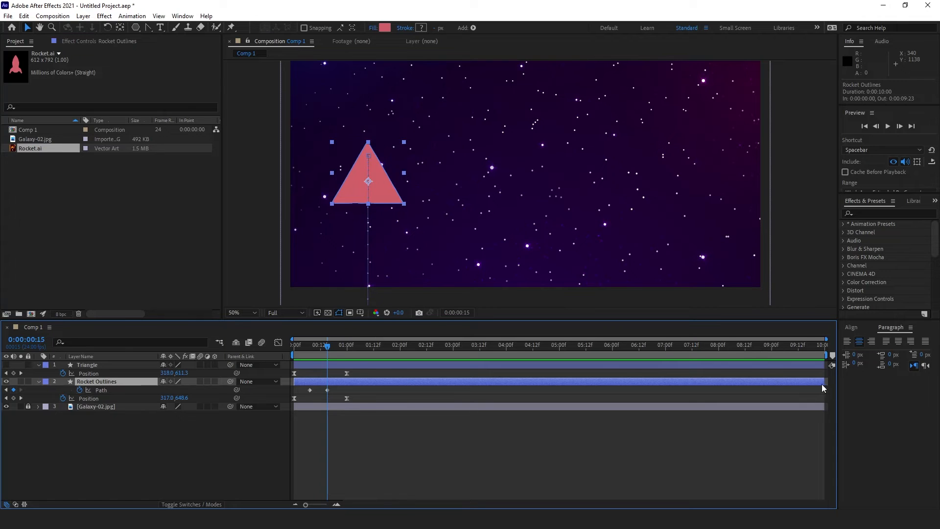
{"action": "left_click_drag", "start_coordinate": [824, 383], "coordinate": [668, 378]}
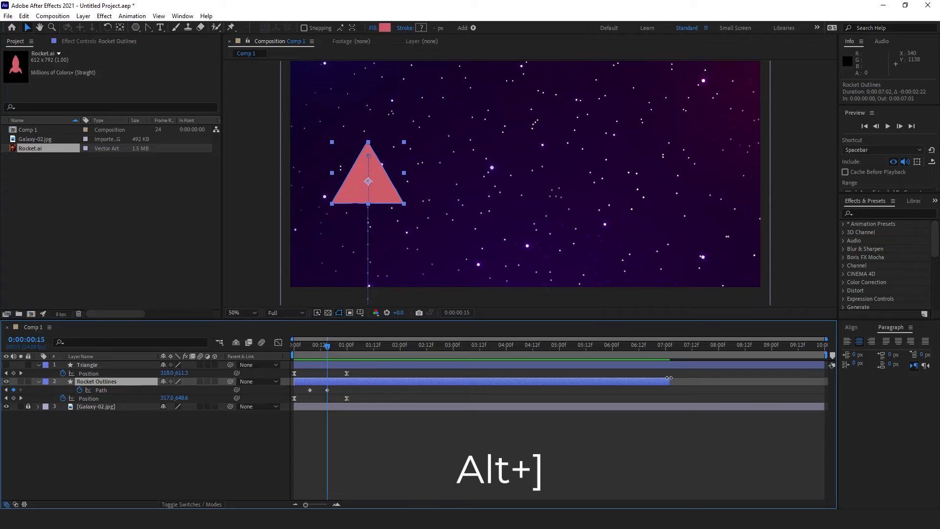
{"action": "key", "text": "alt+bracketright"}
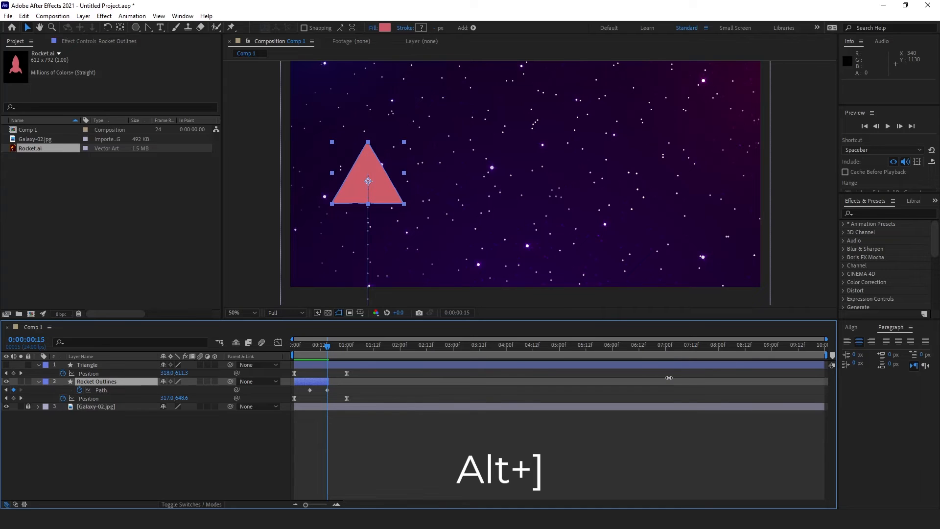
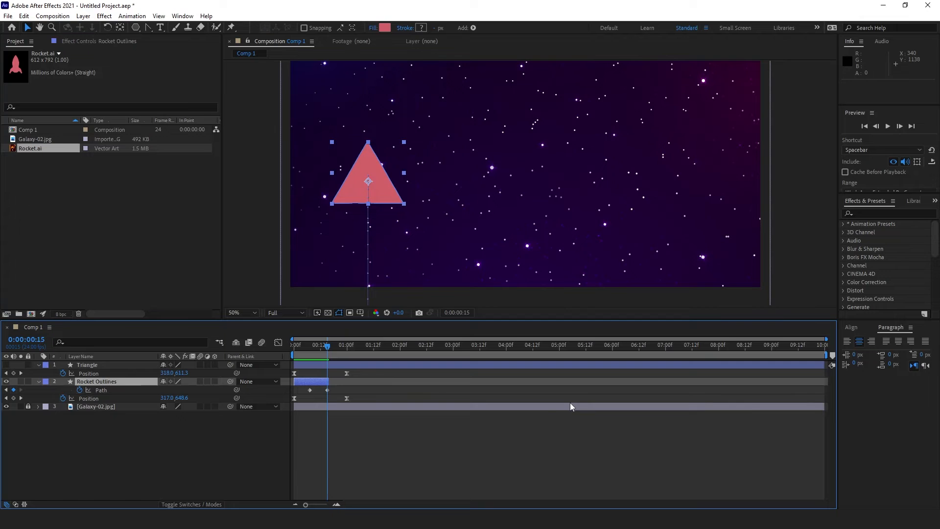
Step: Make the Triangle layer visible and trim its in point to 0:00:00:15
{"action": "left_click", "coordinate": [336, 369]}
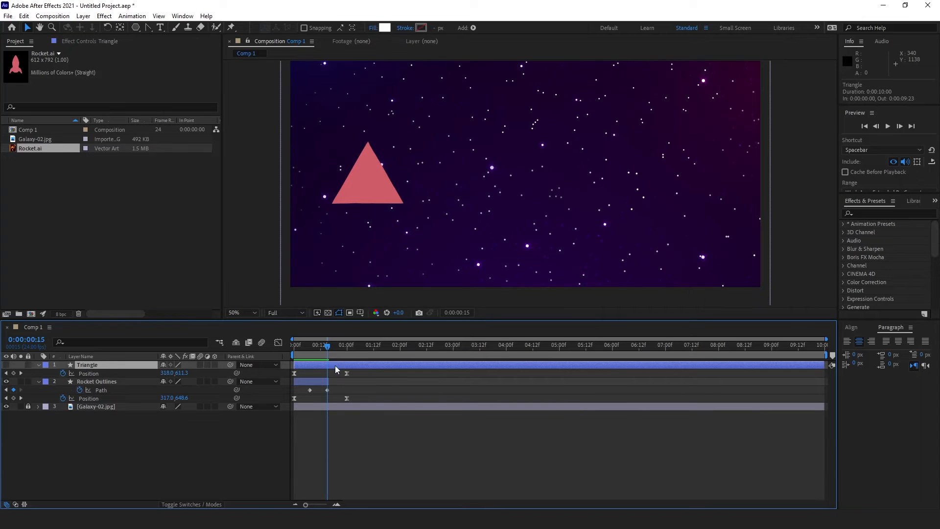
{"action": "left_click", "coordinate": [6, 365]}
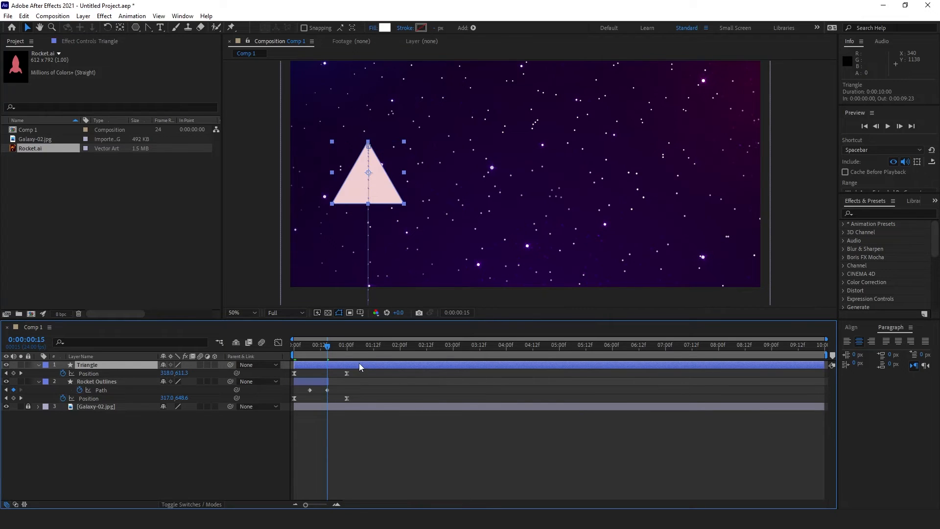
{"action": "key", "text": "alt+bracketleft"}
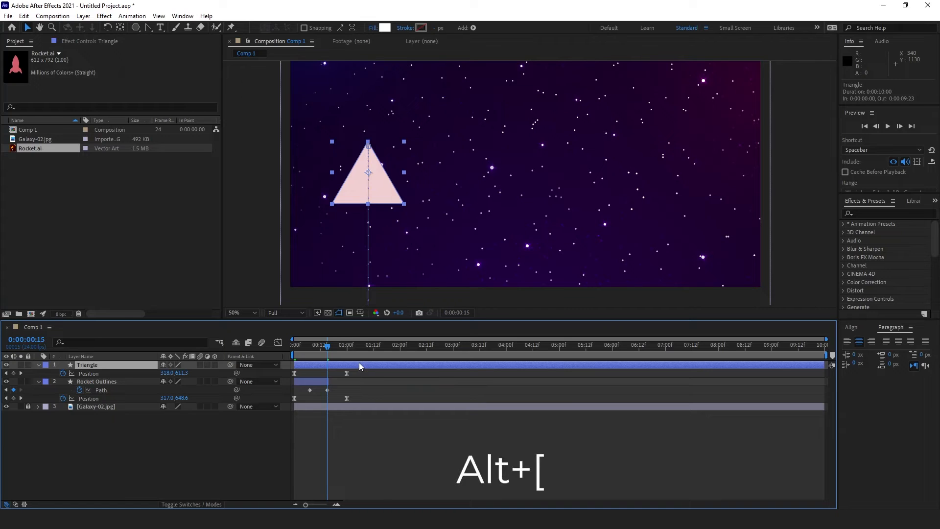
{"action": "key", "text": "alt+bracketleft"}
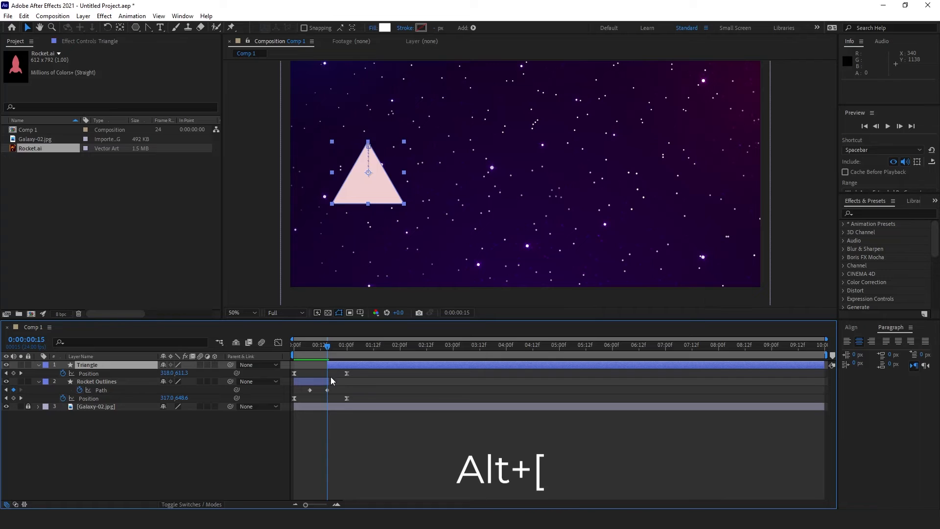
Step: Trim the Rocket Outlines layer to end at the current frame
{"action": "key", "text": "equal"}
{"action": "key", "text": "equal"}
{"action": "left_click_drag", "start_coordinate": [336, 382], "coordinate": [327, 382]}
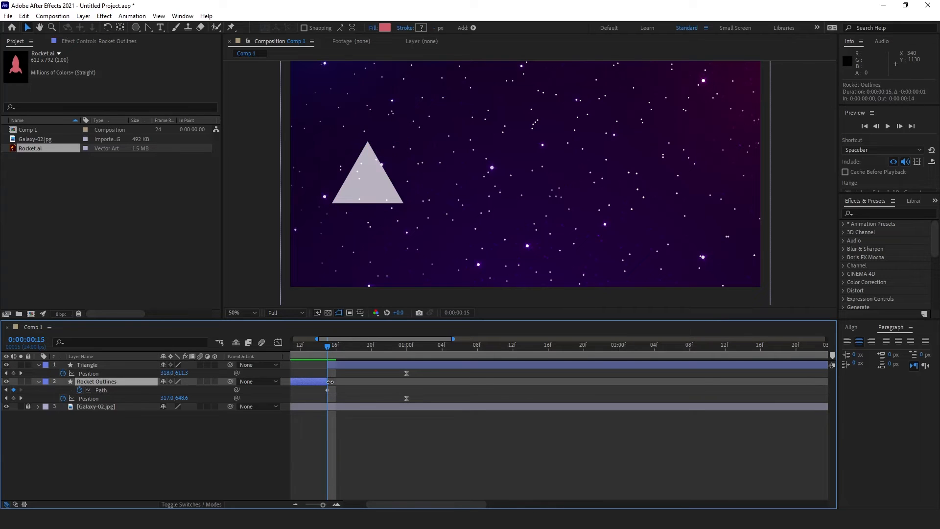
{"action": "left_click", "coordinate": [369, 449]}
{"action": "key", "text": "minus"}
{"action": "key", "text": "minus"}
Step: Preview the rocket-to-triangle handoff from the start and stop where the triangle shows
{"action": "left_click_drag", "start_coordinate": [327, 346], "coordinate": [257, 350]}
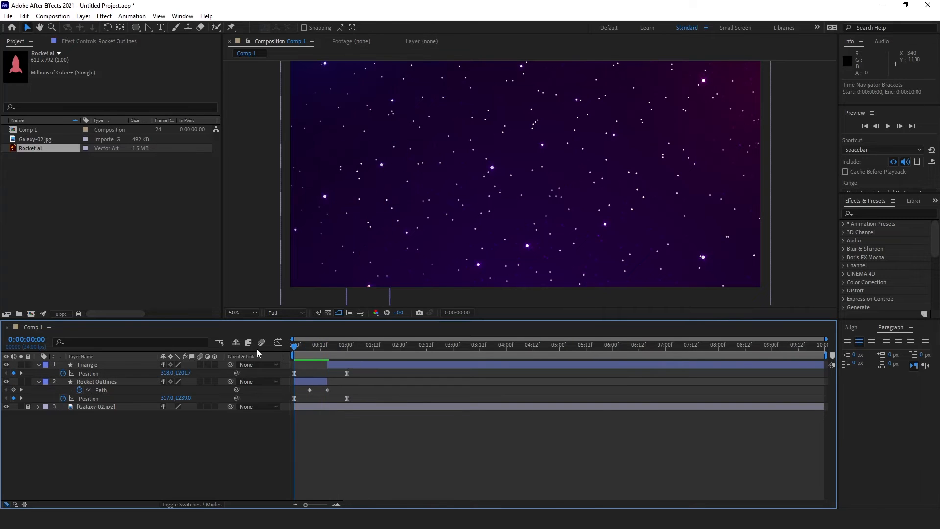
{"action": "key", "text": "space"}
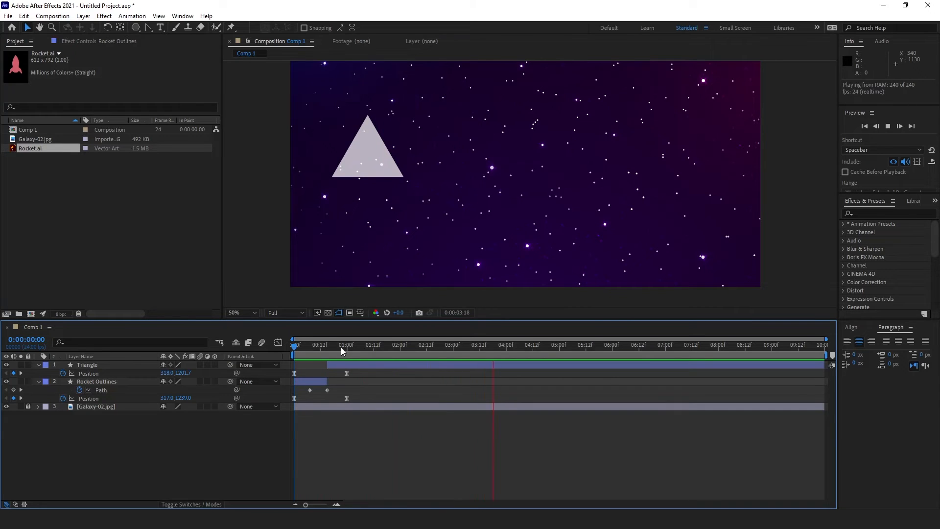
{"action": "key", "text": "space"}
{"action": "left_click_drag", "start_coordinate": [329, 345], "coordinate": [336, 349]}
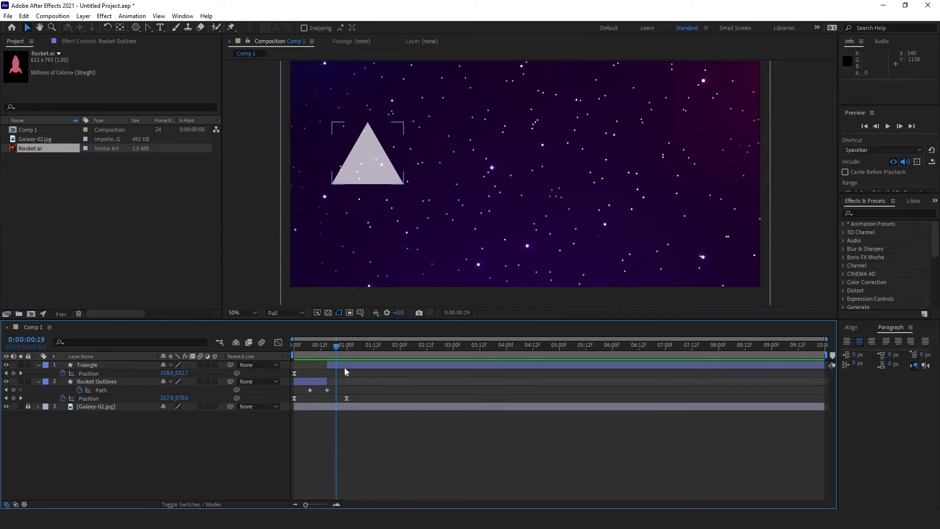
Step: Fill both the Triangle and Rocket Outlines shapes with orange FFA200
{"action": "left_click", "coordinate": [345, 366]}
{"action": "left_click", "coordinate": [384, 28]}
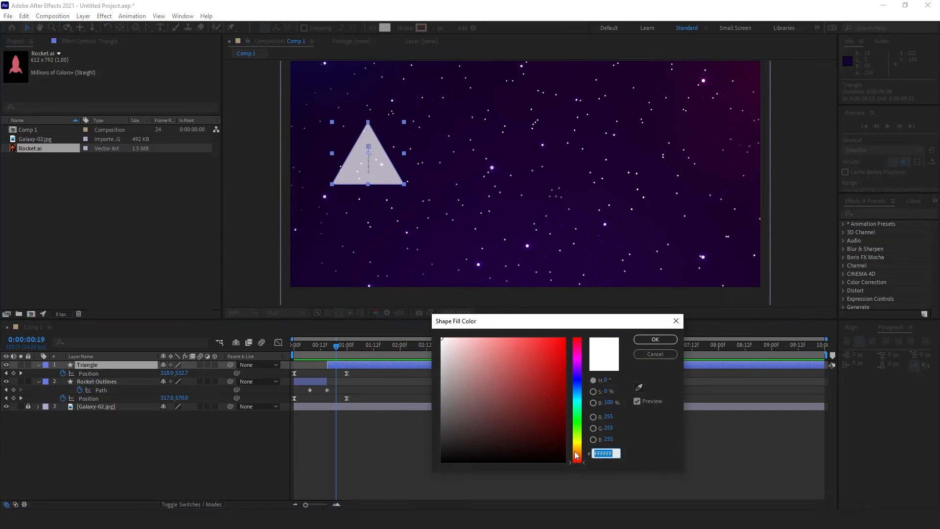
{"action": "mouse_move", "coordinate": [578, 457]}
{"action": "left_mouse_down"}
{"action": "mouse_move", "coordinate": [580, 446]}
{"action": "mouse_move", "coordinate": [567, 452]}
{"action": "left_mouse_up"}
{"action": "key", "text": "ctrl+c"}
{"action": "left_click", "coordinate": [566, 338]}
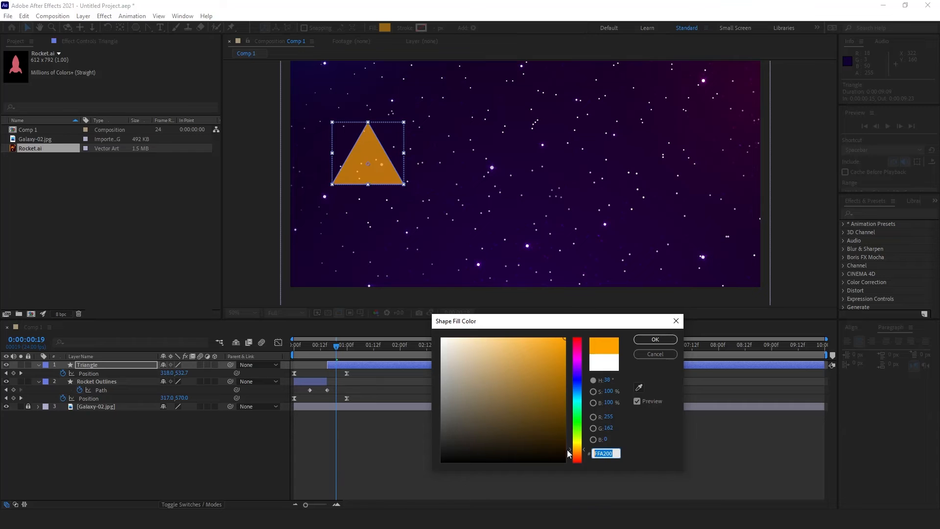
{"action": "left_click", "coordinate": [655, 339]}
{"action": "left_click", "coordinate": [98, 382]}
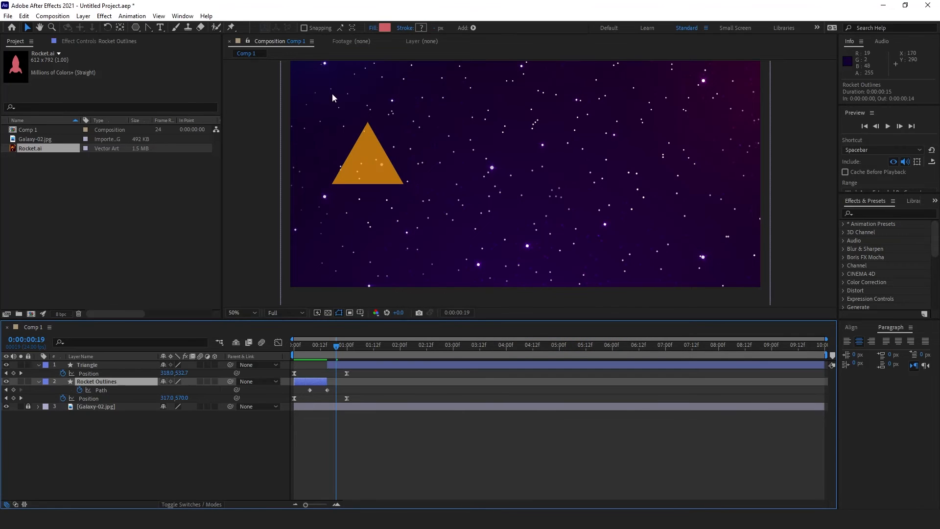
{"action": "left_click", "coordinate": [385, 28]}
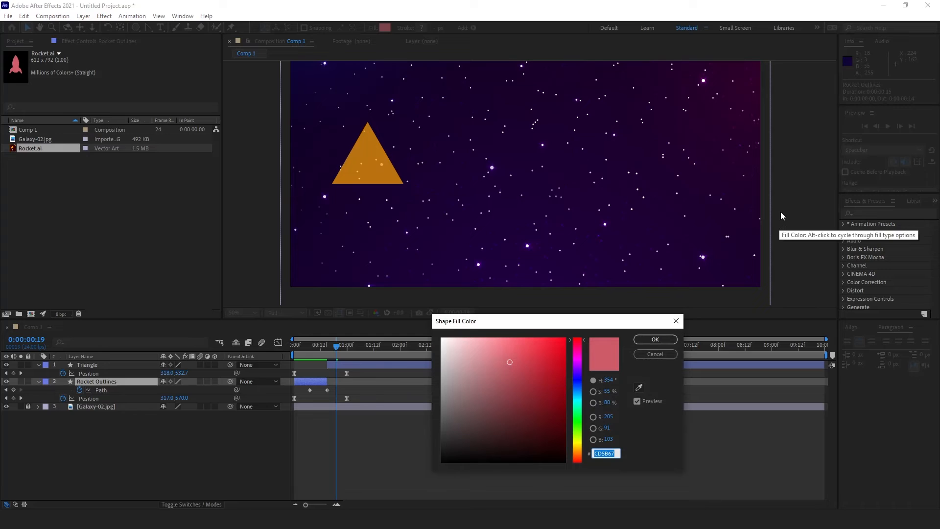
{"action": "key", "text": "ctrl+v"}
{"action": "left_click", "coordinate": [665, 343]}
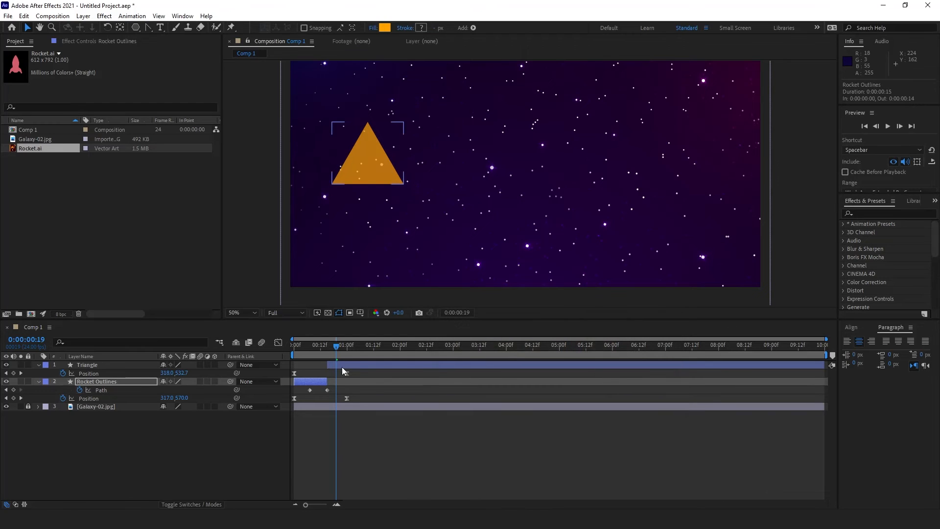
Step: Set the triangle's opacity to 100% and move the time to 1:10
{"action": "left_click", "coordinate": [342, 367]}
{"action": "key", "text": "t"}
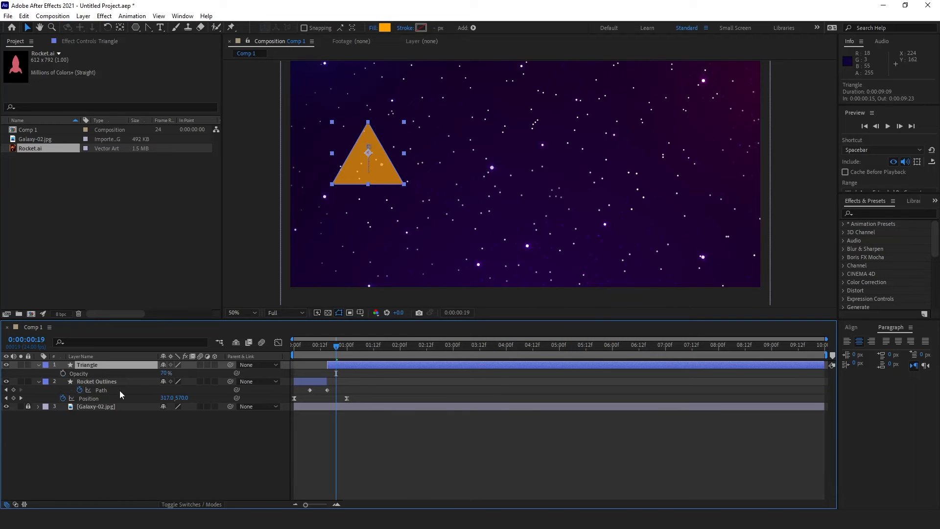
{"action": "left_click", "coordinate": [164, 375]}
{"action": "type", "text": "100"}
{"action": "key", "text": "Return"}
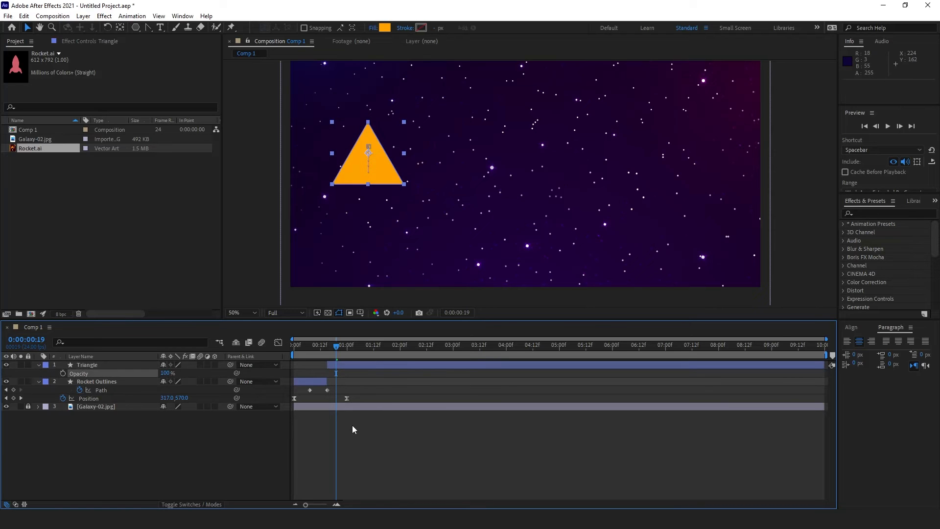
{"action": "left_click", "coordinate": [351, 425]}
{"action": "left_click_drag", "start_coordinate": [336, 346], "coordinate": [369, 345]}
{"action": "left_click_drag", "start_coordinate": [333, 387], "coordinate": [299, 398]}
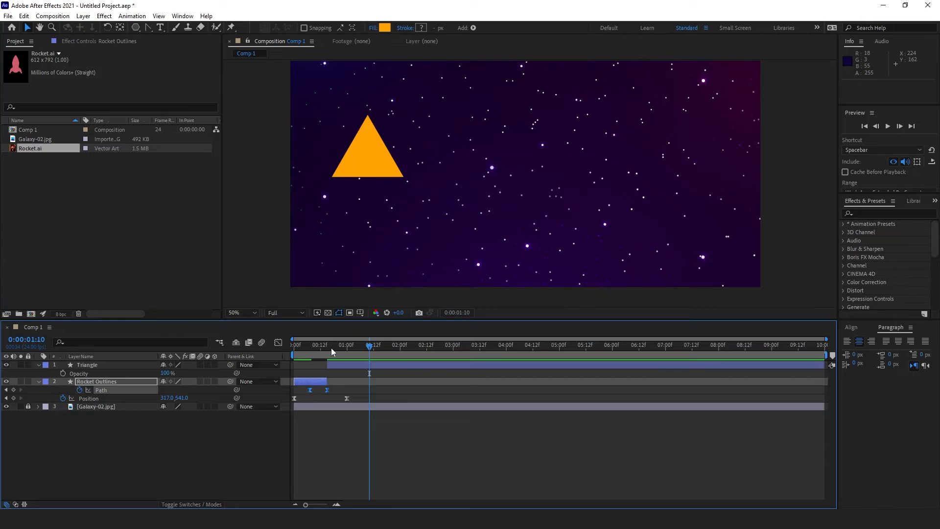
{"action": "left_click_drag", "start_coordinate": [331, 348], "coordinate": [268, 353]}
{"action": "key", "text": "space"}
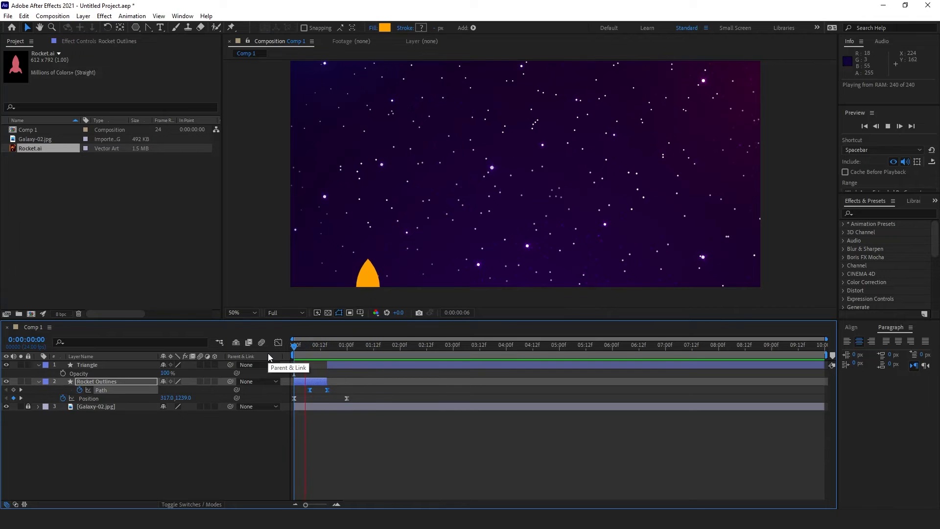
{"action": "left_click", "coordinate": [347, 398]}
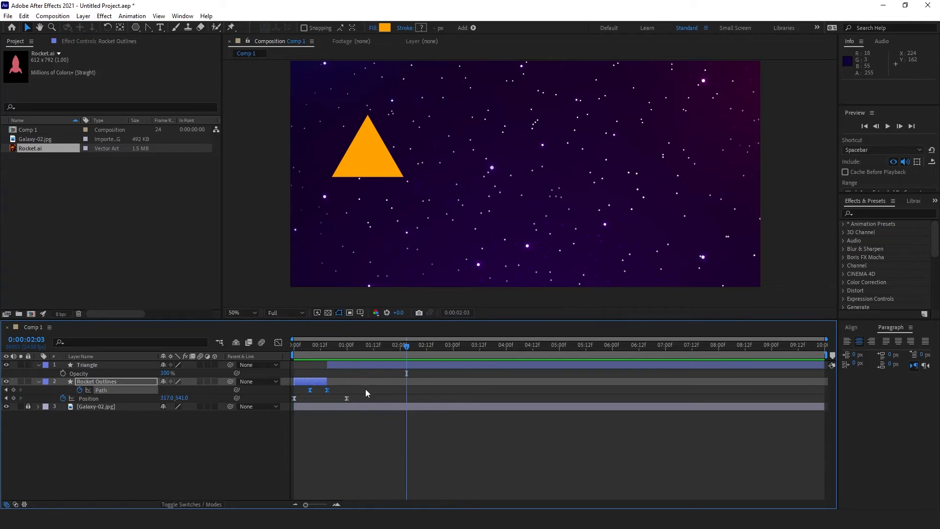
{"action": "left_click", "coordinate": [348, 365]}
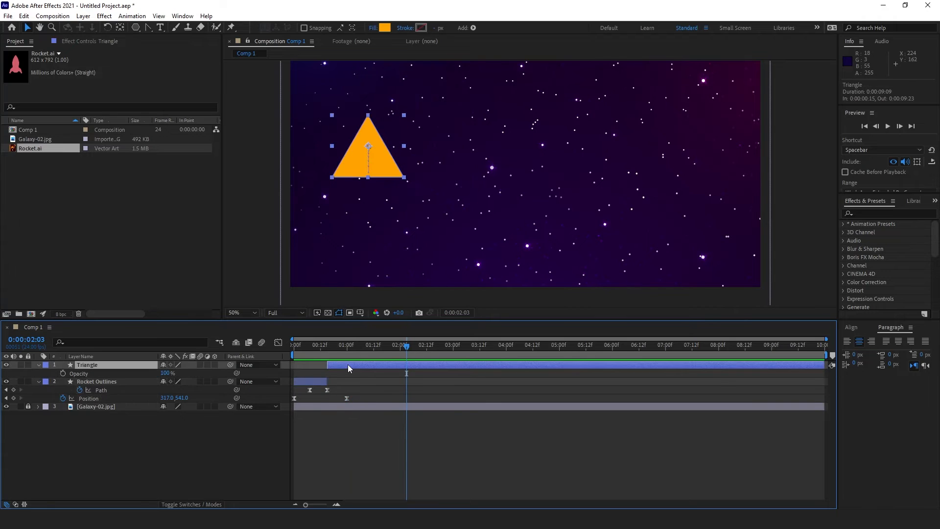
{"action": "left_click", "coordinate": [278, 342]}
{"action": "left_click", "coordinate": [95, 399]}
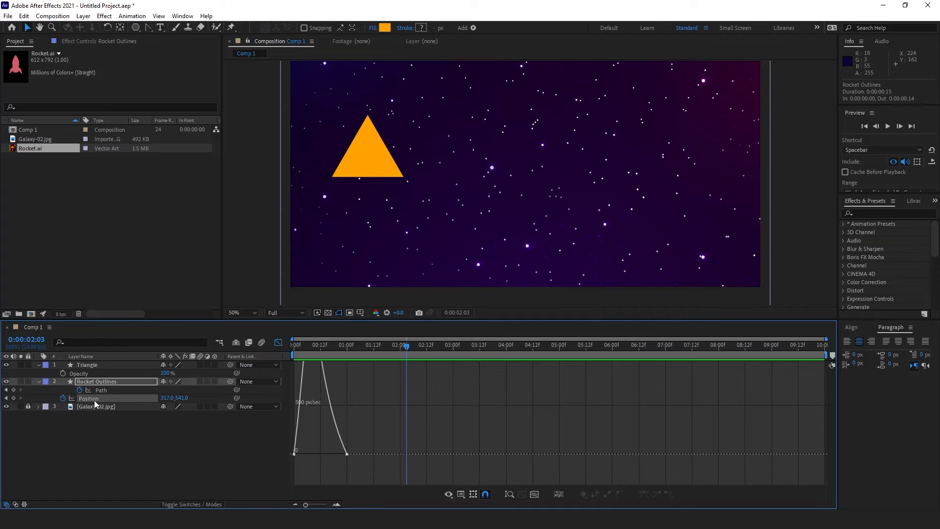
{"action": "left_click", "coordinate": [346, 455]}
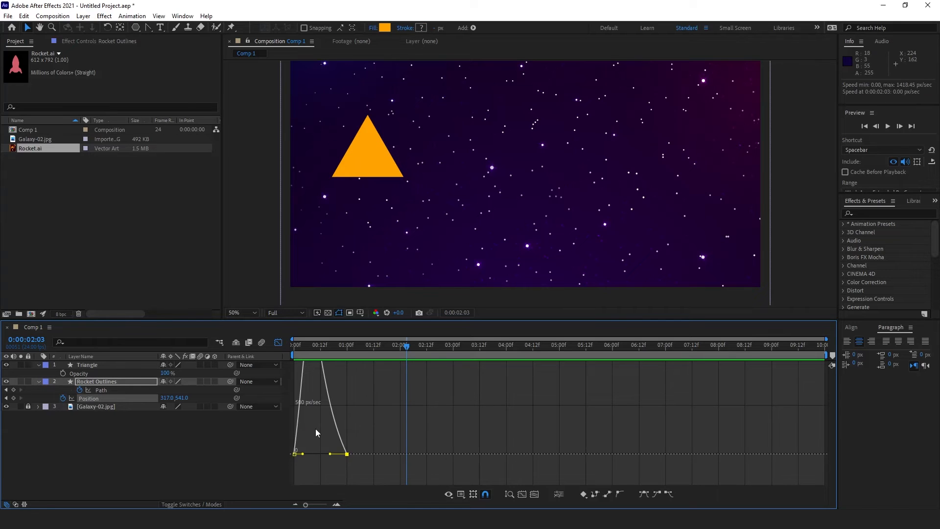
{"action": "left_click", "coordinate": [278, 342]}
{"action": "left_click_drag", "start_coordinate": [354, 351], "coordinate": [374, 361]}
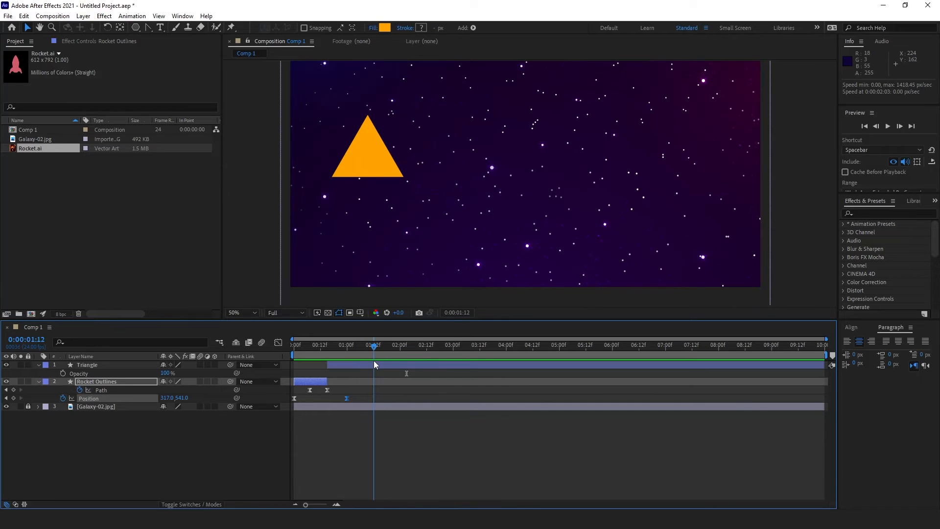
Step: Shift the rocket's and triangle's Position keyframes later to line up at 1:12
{"action": "left_click", "coordinate": [116, 385]}
{"action": "key", "text": "p"}
{"action": "key", "text": "p"}
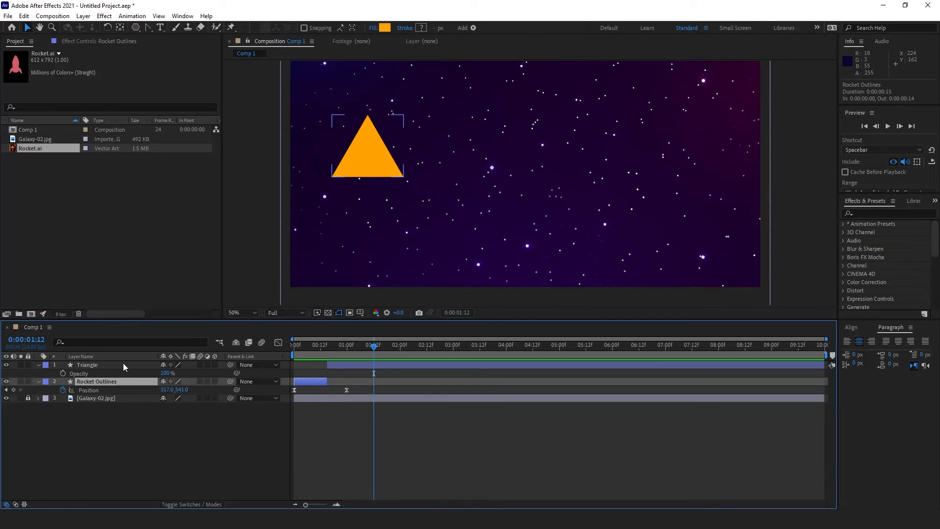
{"action": "left_click", "coordinate": [123, 364]}
{"action": "key", "text": "p"}
{"action": "left_click_drag", "start_coordinate": [357, 372], "coordinate": [373, 391]}
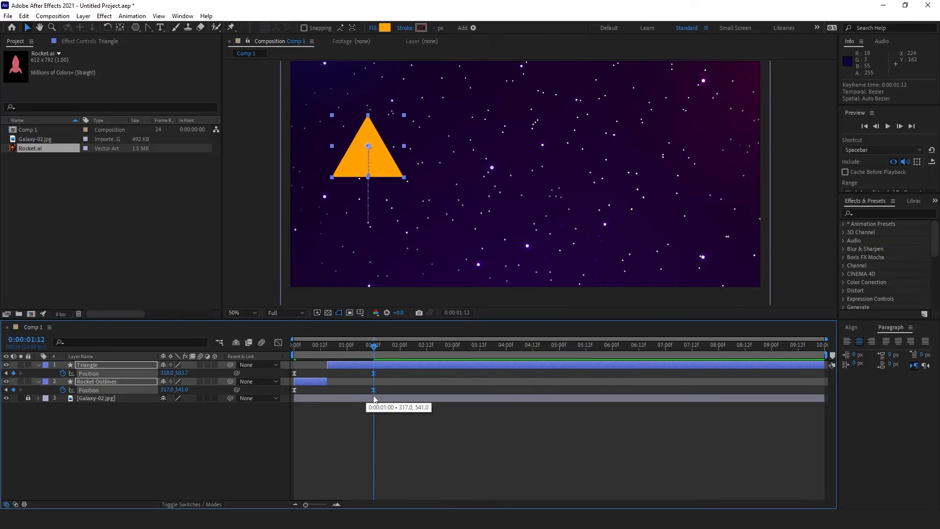
{"action": "key", "text": "Page_Up"}
Step: Preview the animation from the start and park the time at 0:00:00:20
{"action": "left_click_drag", "start_coordinate": [363, 346], "coordinate": [210, 364]}
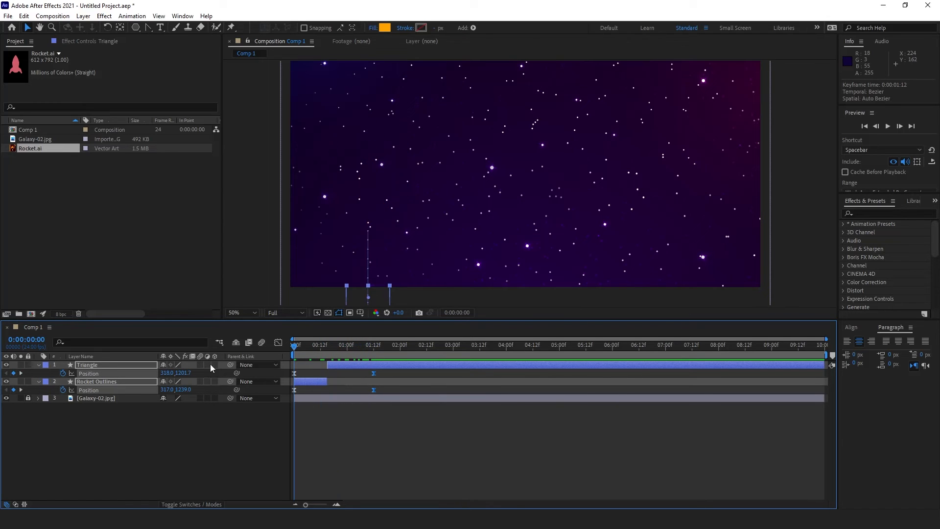
{"action": "key", "text": "space"}
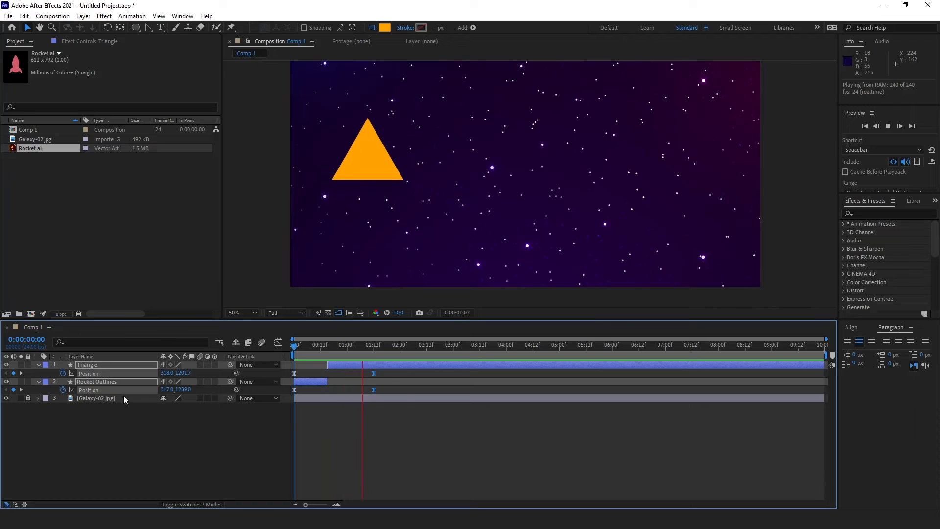
{"action": "key", "text": "space"}
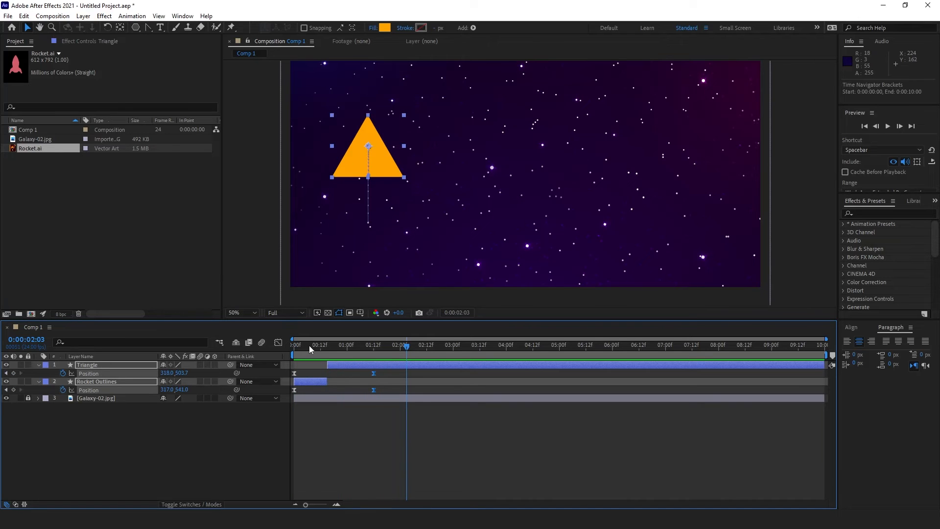
{"action": "left_click", "coordinate": [324, 346]}
{"action": "key", "text": "space"}
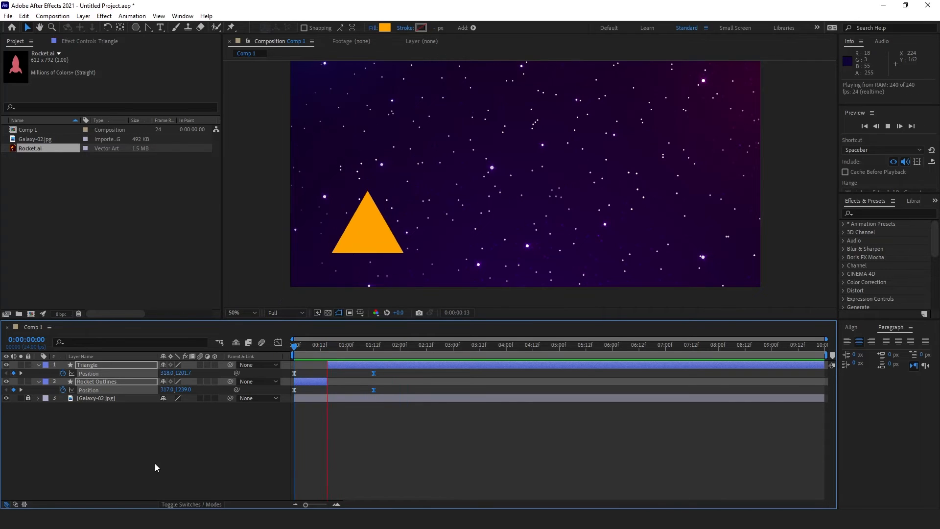
{"action": "key", "text": "space"}
{"action": "left_click_drag", "start_coordinate": [338, 345], "coordinate": [318, 364]}
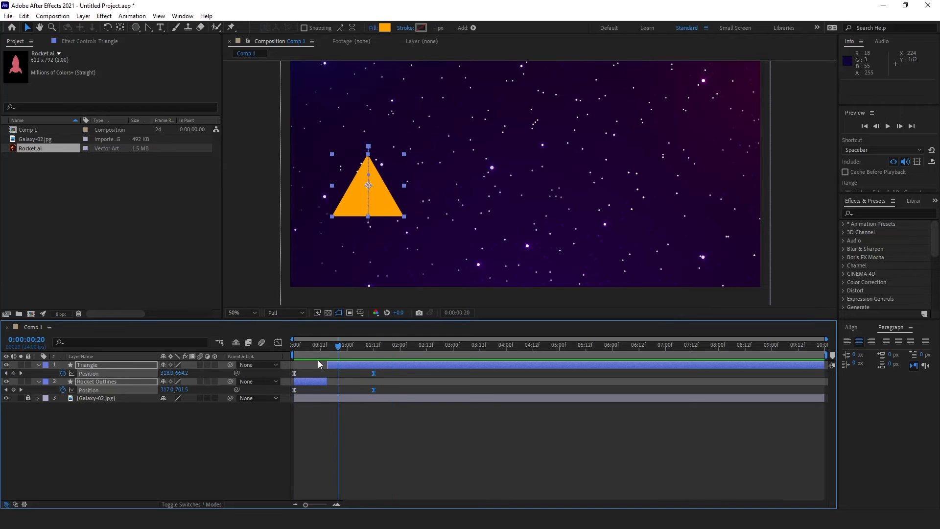
Step: Drag the rocket's final Path keyframe later so the morph lasts longer, then preview it
{"action": "left_click", "coordinate": [118, 380]}
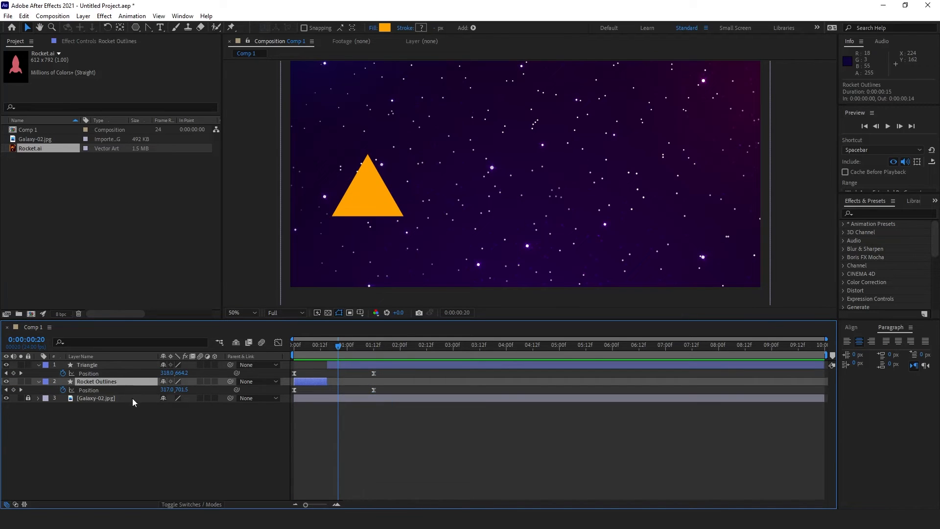
{"action": "key", "text": "u"}
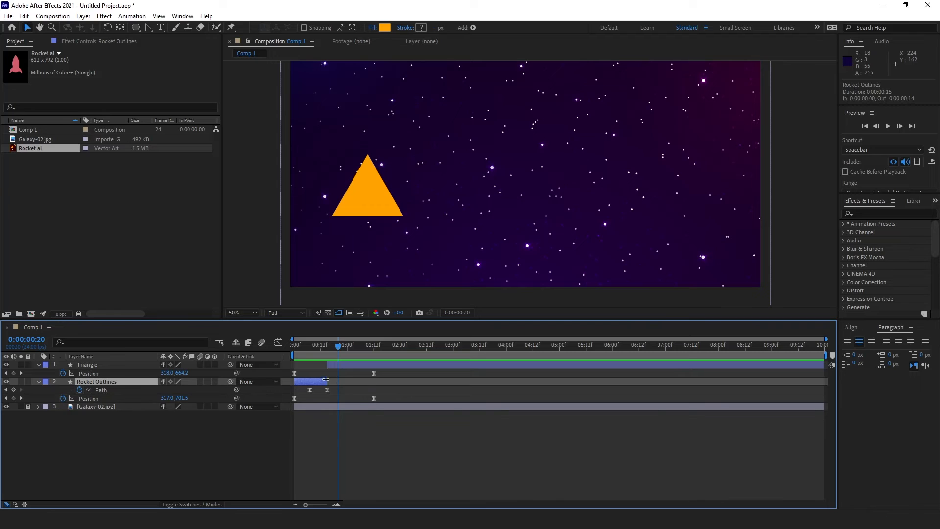
{"action": "left_click_drag", "start_coordinate": [327, 365], "coordinate": [338, 393]}
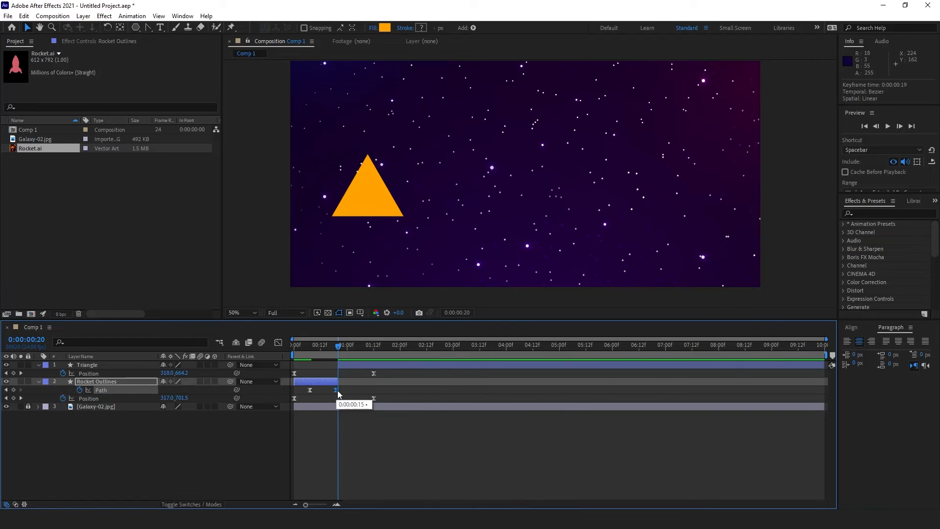
{"action": "key", "text": "space"}
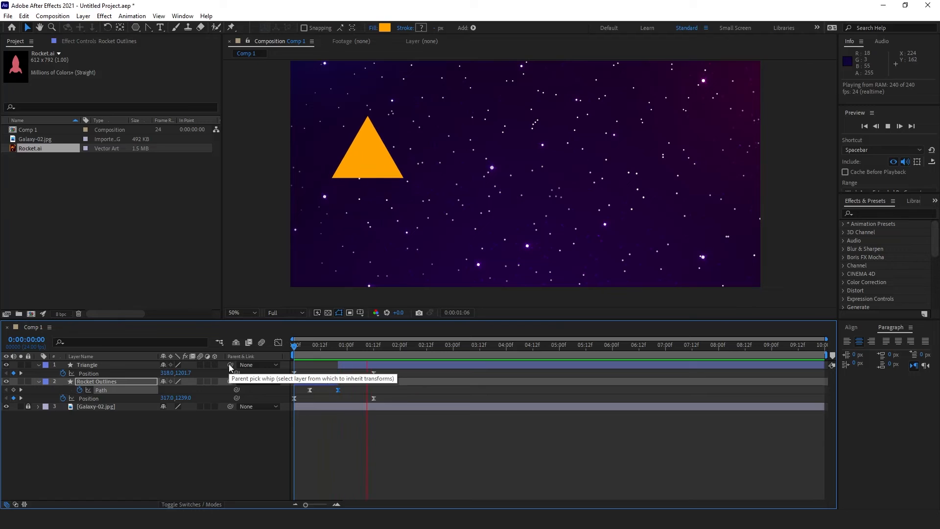
{"action": "left_click_drag", "start_coordinate": [341, 351], "coordinate": [347, 352]}
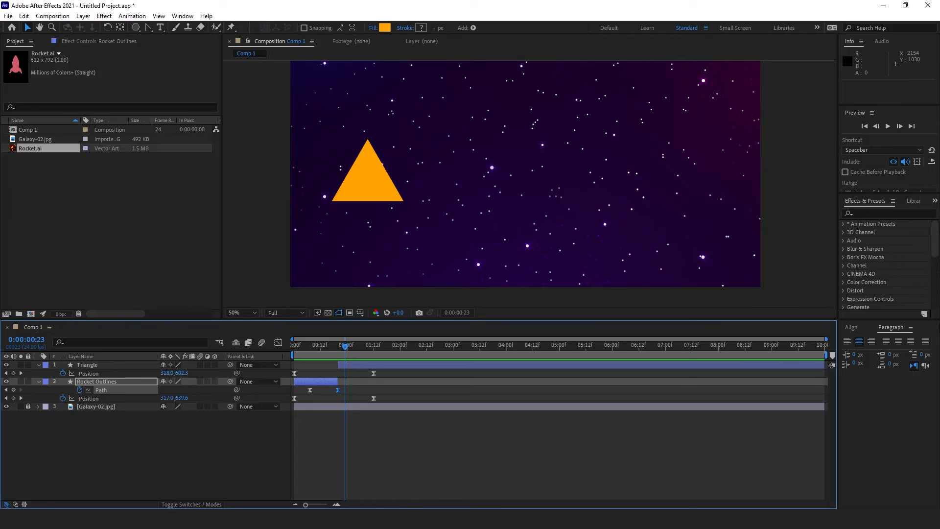
{"action": "left_click", "coordinate": [227, 463]}
{"action": "left_click", "coordinate": [99, 383]}
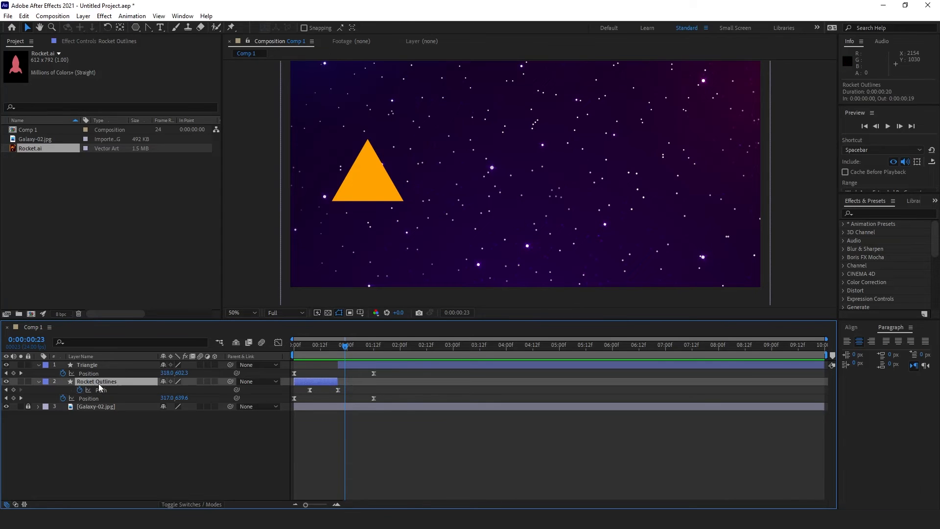
{"action": "left_click_drag", "start_coordinate": [346, 346], "coordinate": [399, 353]}
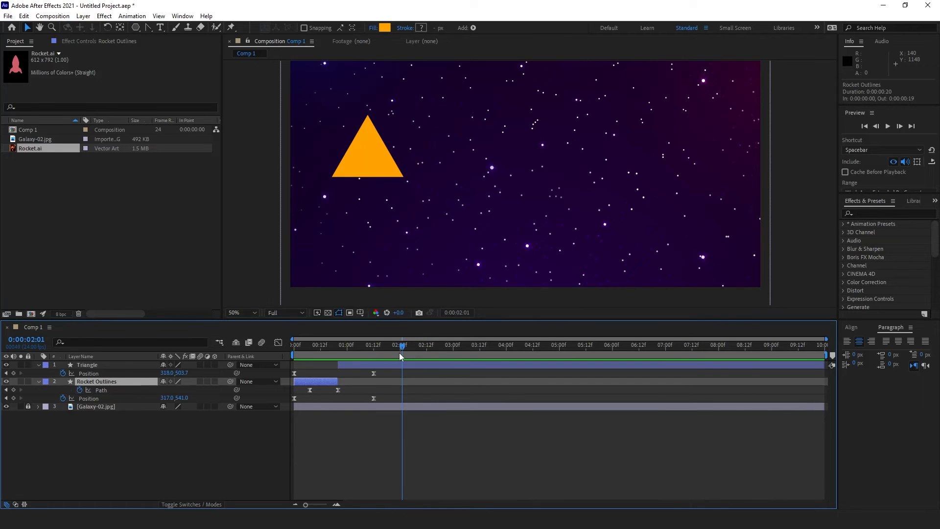
Step: Copy the triangle's Position keyframe and paste it at 0:00:02:01
{"action": "left_click", "coordinate": [105, 367]}
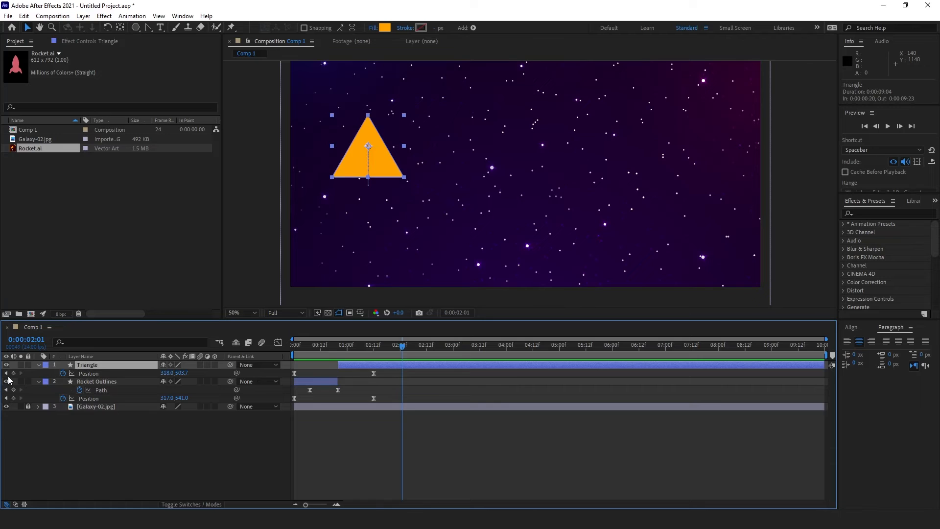
{"action": "left_click", "coordinate": [374, 373]}
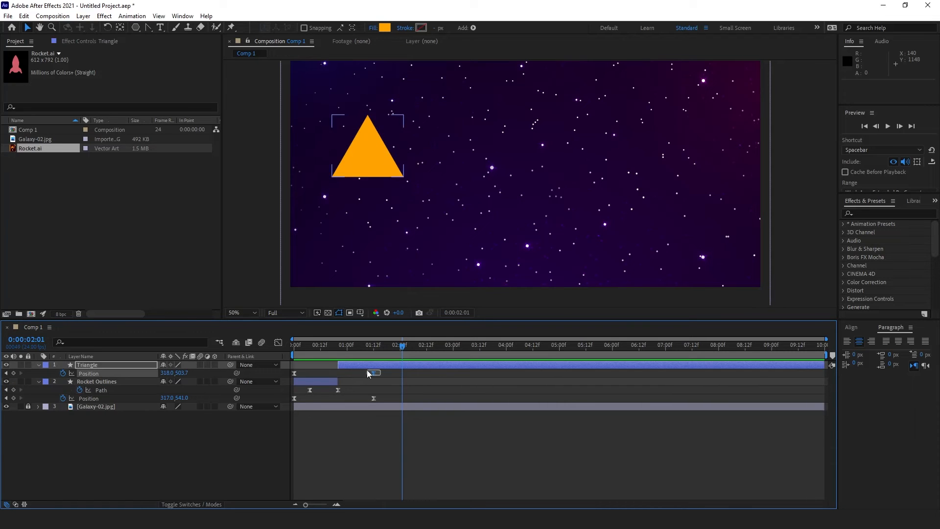
{"action": "key", "text": "ctrl+c"}
{"action": "key", "text": "ctrl+v"}
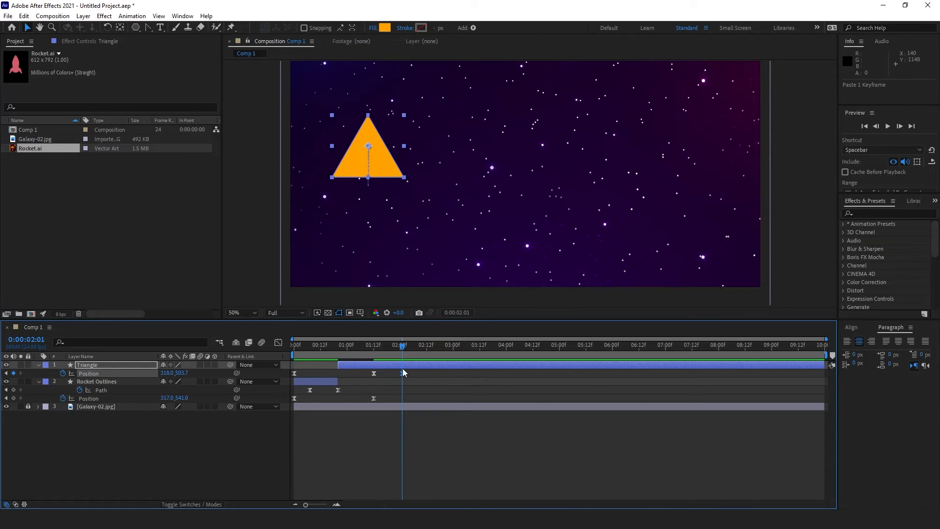
Step: Hold the triangle with a Position keyframe at 2:01, then slide it left to 196.0,503.7 at 2:23
{"action": "key", "text": "ctrl+z"}
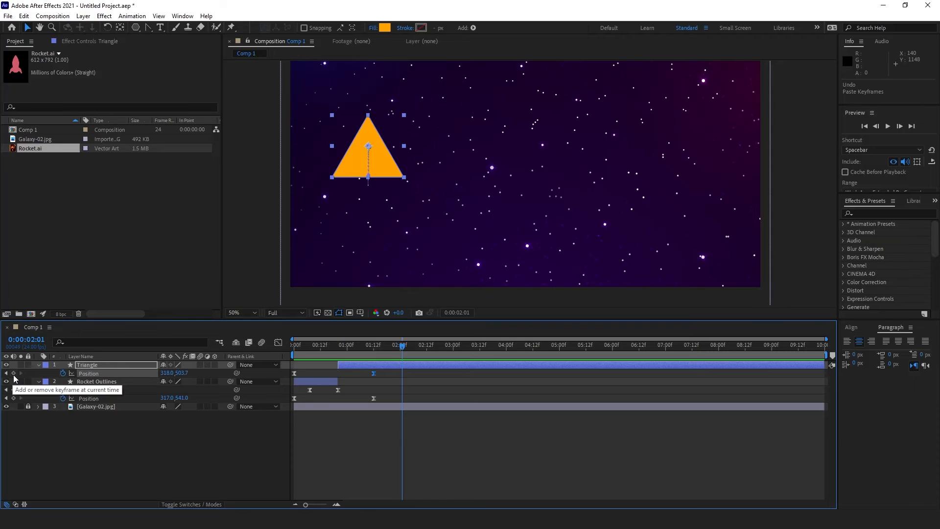
{"action": "left_click", "coordinate": [13, 373]}
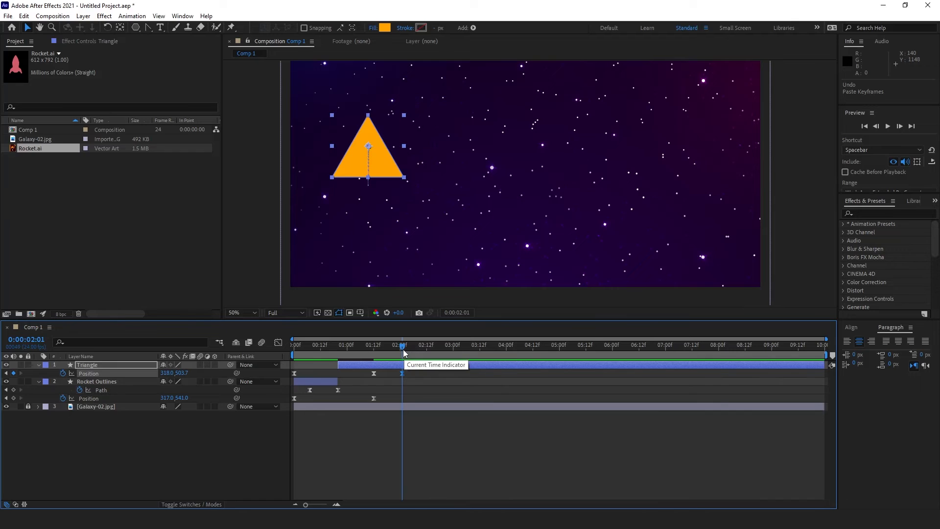
{"action": "left_click_drag", "start_coordinate": [403, 345], "coordinate": [451, 365]}
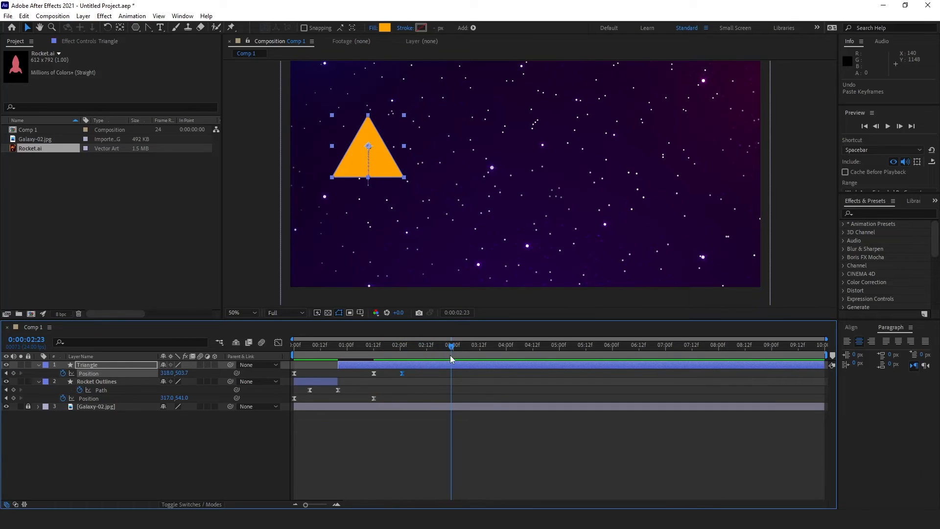
{"action": "left_click_drag", "start_coordinate": [387, 170], "coordinate": [359, 167]}
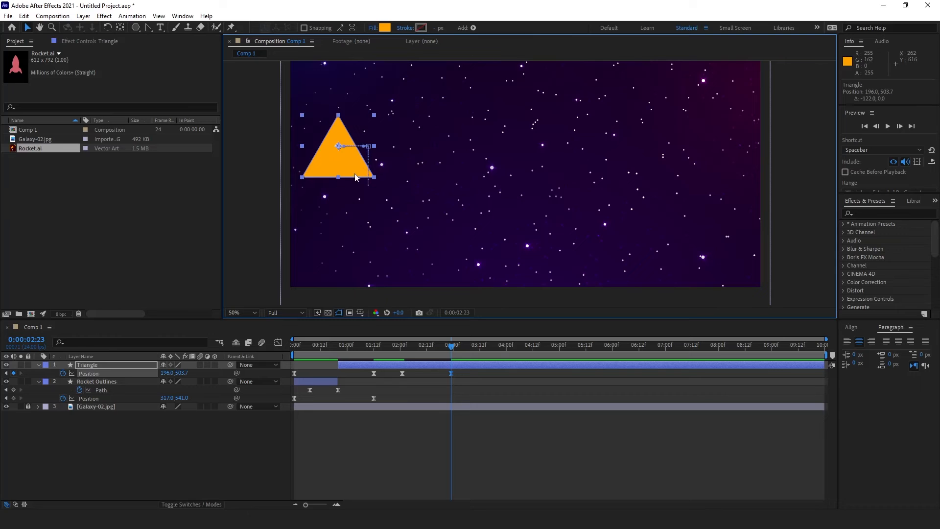
{"action": "left_click", "coordinate": [369, 437]}
{"action": "left_click", "coordinate": [337, 170]}
{"action": "left_click", "coordinate": [115, 437]}
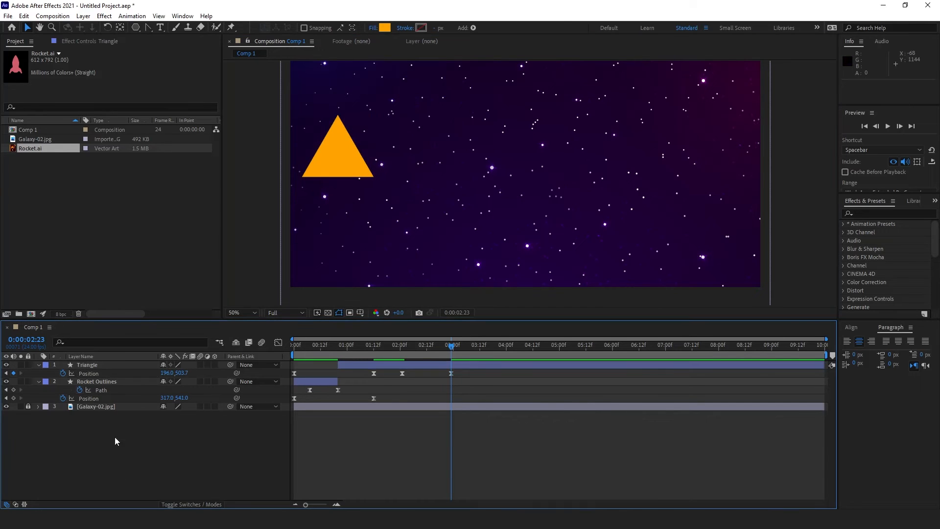
{"action": "left_click_drag", "start_coordinate": [135, 28], "coordinate": [180, 31]}
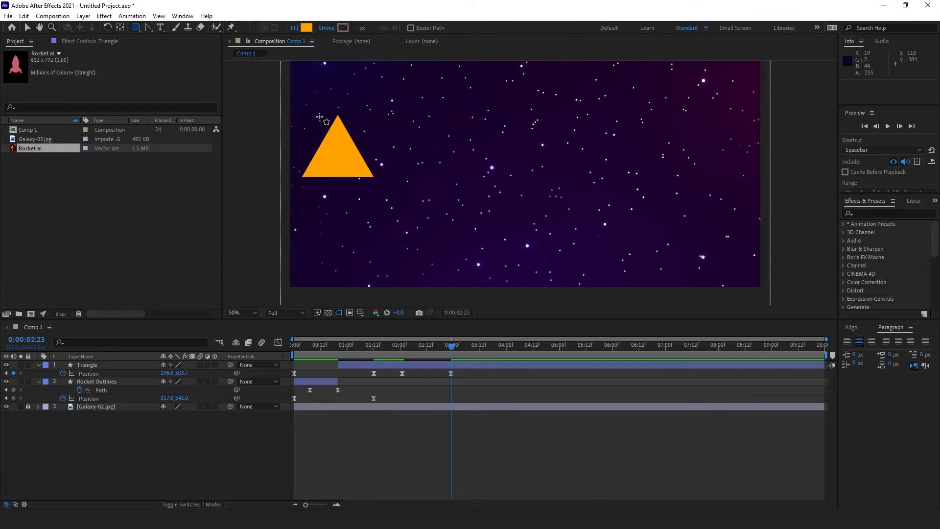
Step: Draw an orange square over the triangle on a new Shape Layer 1
{"action": "left_click", "coordinate": [319, 118]}
{"action": "left_click_drag", "start_coordinate": [320, 117], "coordinate": [369, 164]}
{"action": "key", "text": "space"}
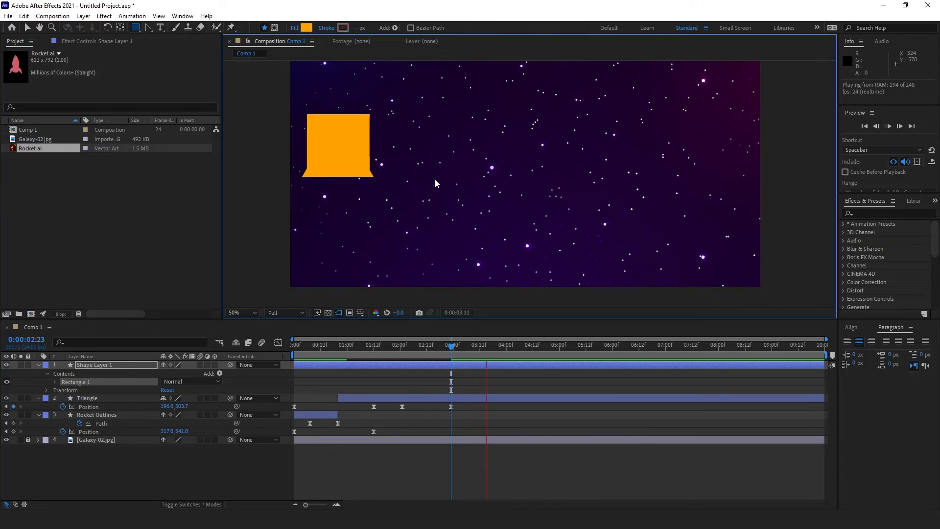
{"action": "left_click", "coordinate": [449, 348]}
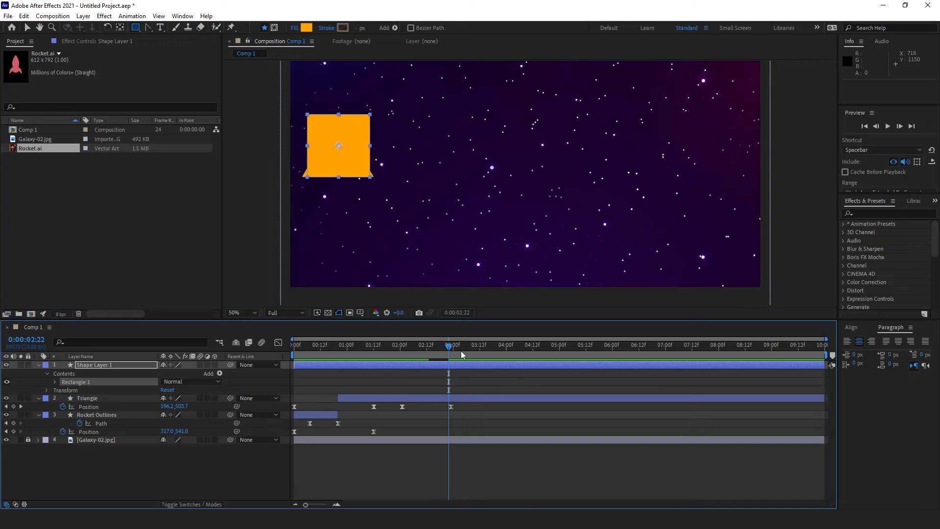
Step: Convert Rectangle Path 1 of Shape Layer 1 to a Bezier path
{"action": "left_click", "coordinate": [126, 366]}
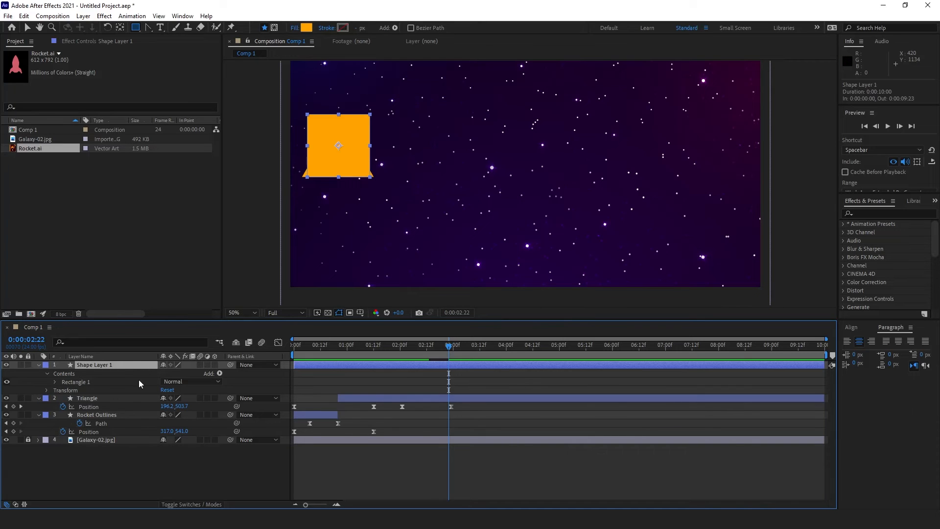
{"action": "left_click", "coordinate": [109, 468]}
{"action": "left_click", "coordinate": [105, 365]}
{"action": "left_click", "coordinate": [55, 380]}
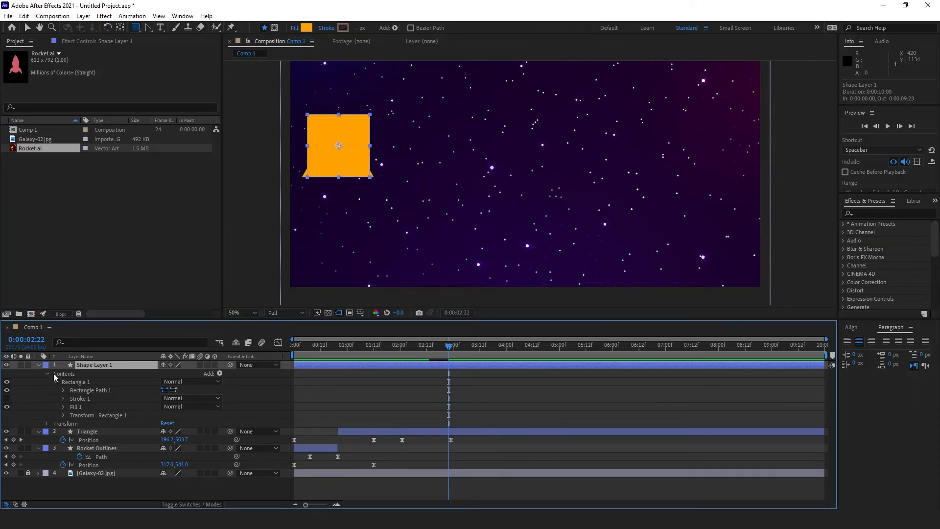
{"action": "right_click", "coordinate": [90, 389]}
{"action": "left_click", "coordinate": [130, 420]}
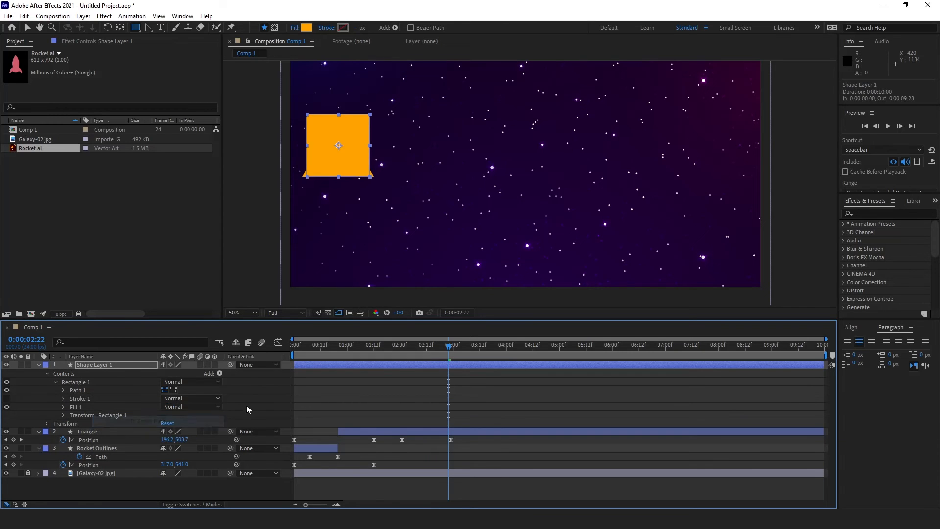
{"action": "left_click", "coordinate": [48, 374]}
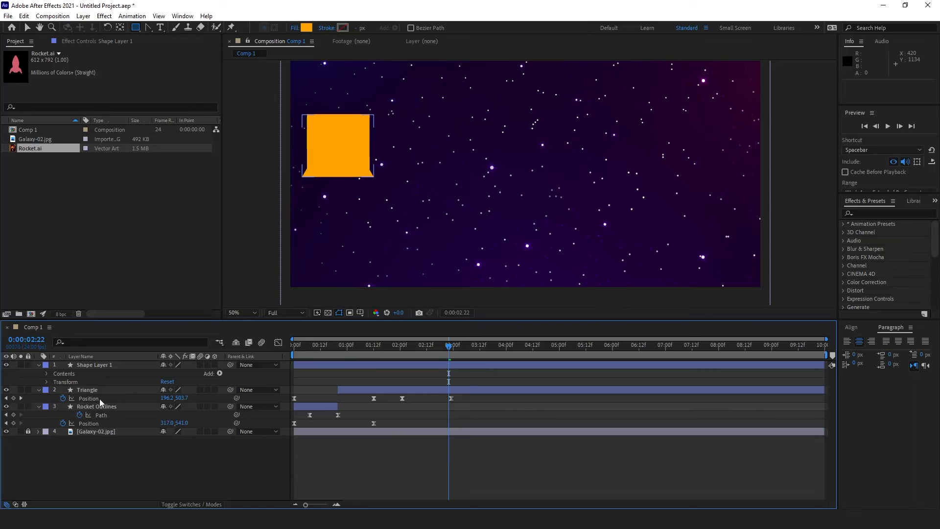
{"action": "mouse_move", "coordinate": [449, 347]}
{"action": "left_mouse_down"}
{"action": "mouse_move", "coordinate": [405, 350]}
{"action": "mouse_move", "coordinate": [451, 349]}
{"action": "left_mouse_up"}
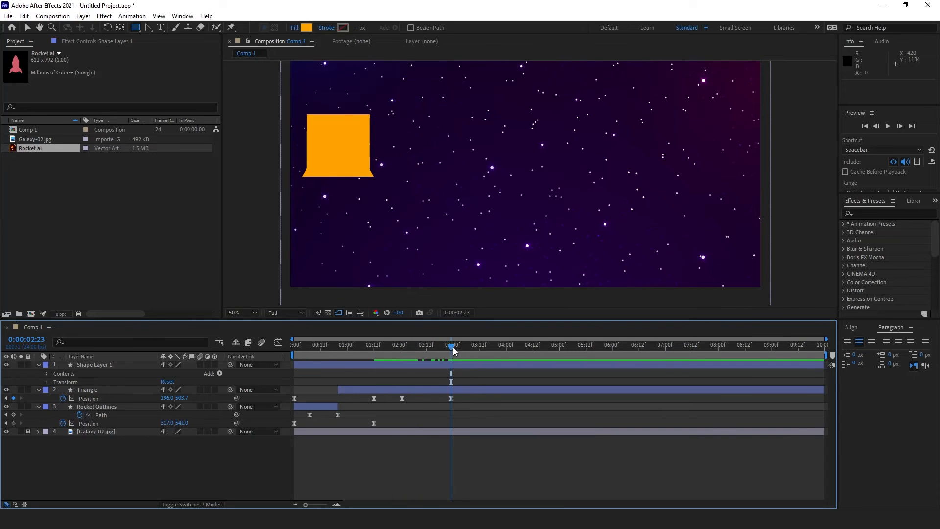
Step: Try dragging the square and triangle right together past 3 seconds, then undo it
{"action": "left_click_drag", "start_coordinate": [451, 348], "coordinate": [492, 361]}
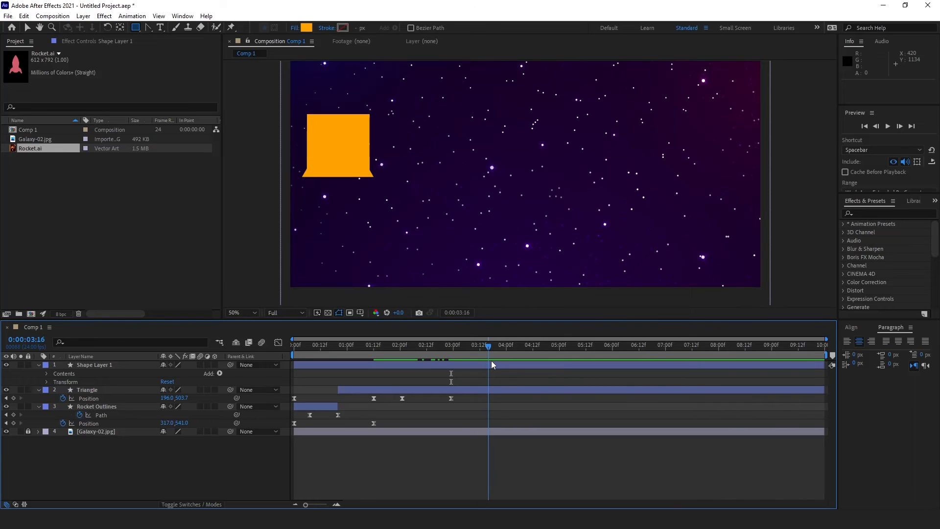
{"action": "left_click", "coordinate": [113, 366]}
{"action": "left_click", "coordinate": [112, 389], "text": "ctrl"}
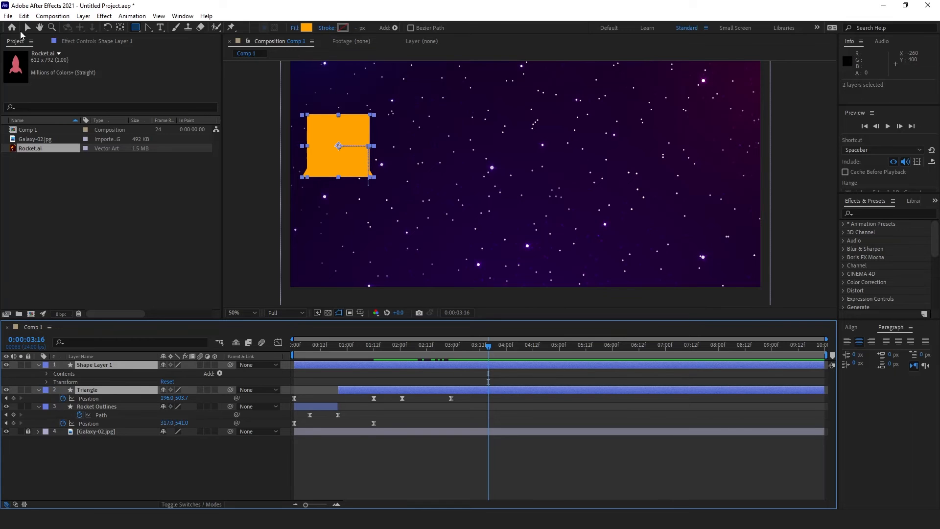
{"action": "left_click", "coordinate": [27, 27]}
{"action": "left_click_drag", "start_coordinate": [337, 164], "coordinate": [706, 166]}
{"action": "key", "text": "ctrl+z"}
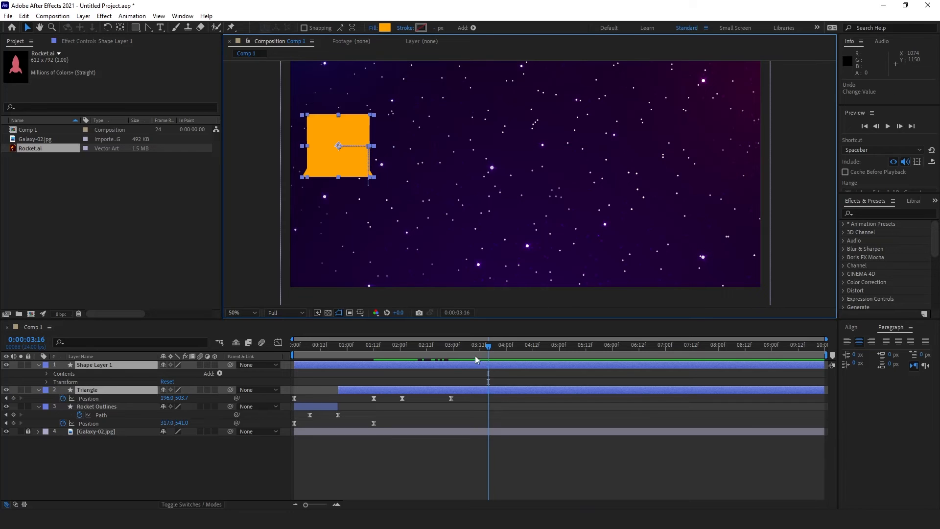
Step: Keyframe the square's Position at 2:23, then slide both shapes right at about 3:15
{"action": "left_click", "coordinate": [462, 350]}
{"action": "left_click_drag", "start_coordinate": [462, 349], "coordinate": [451, 349]}
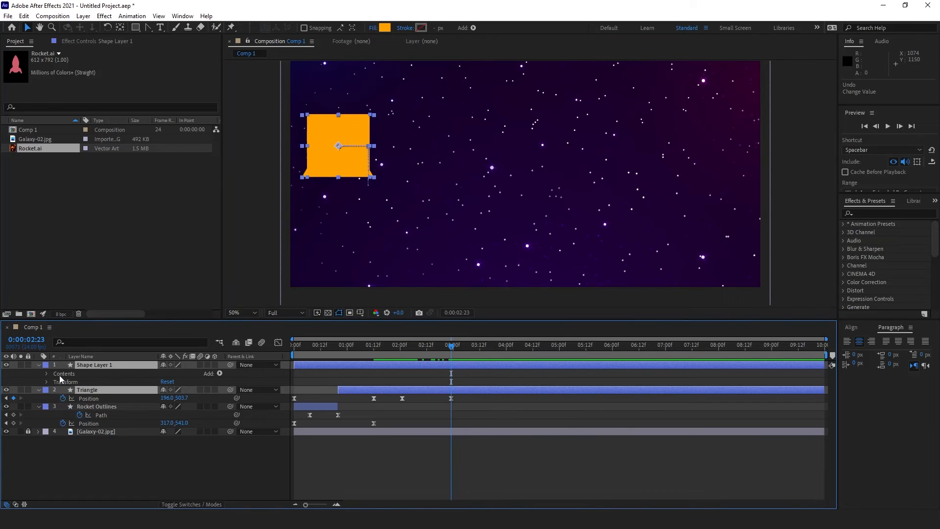
{"action": "left_click", "coordinate": [86, 367]}
{"action": "key", "text": "p"}
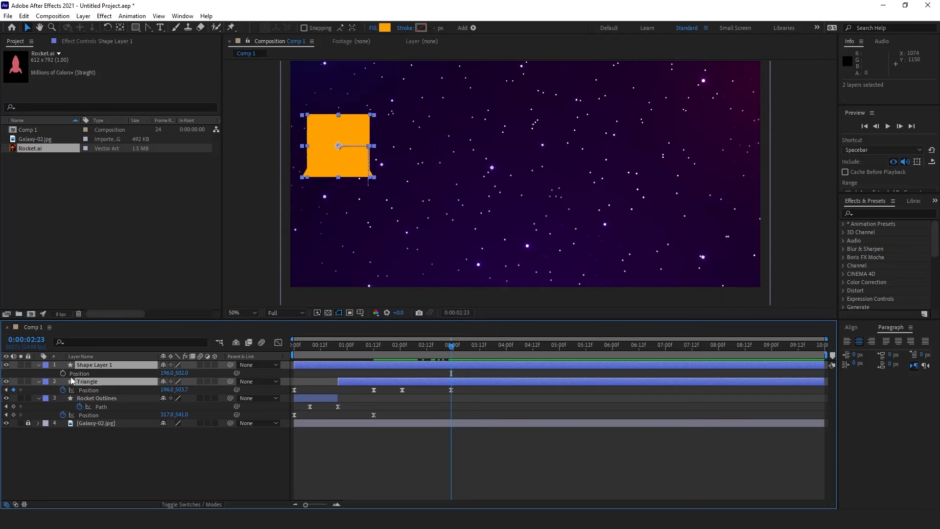
{"action": "left_click", "coordinate": [63, 373]}
{"action": "left_click_drag", "start_coordinate": [479, 352], "coordinate": [489, 350]}
{"action": "left_click_drag", "start_coordinate": [344, 169], "coordinate": [709, 170]}
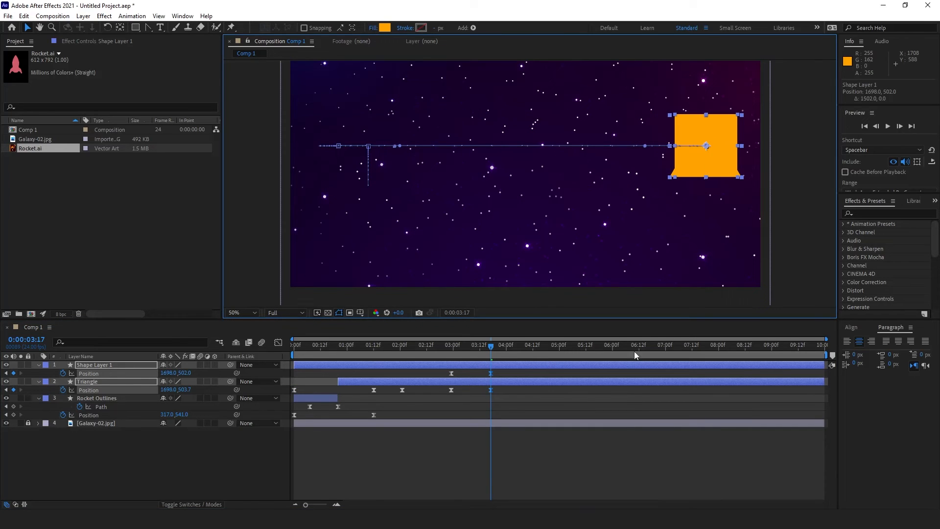
Step: Preview and scrub the slide, then select the triangle's two sliding Position keyframes
{"action": "left_click", "coordinate": [618, 455]}
{"action": "left_click_drag", "start_coordinate": [488, 346], "coordinate": [448, 351]}
{"action": "key", "text": "space"}
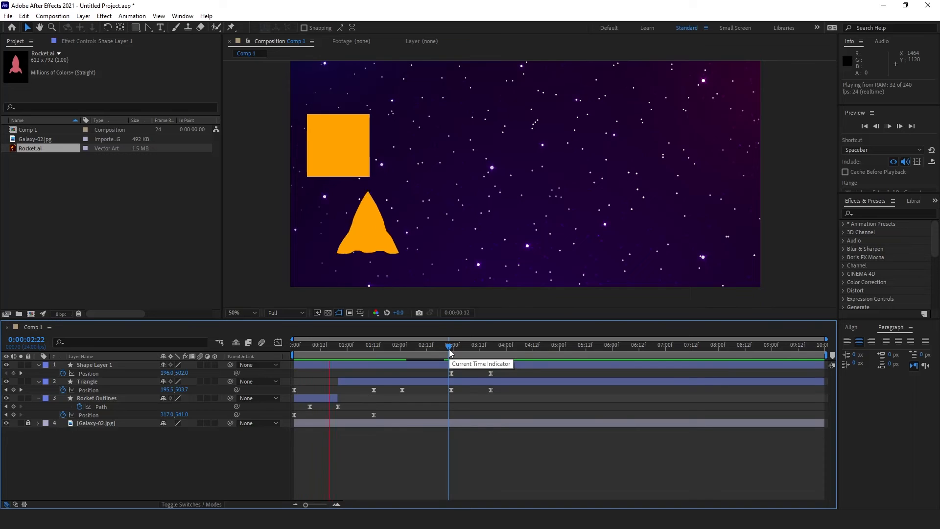
{"action": "key", "text": "space"}
{"action": "mouse_move", "coordinate": [449, 345]}
{"action": "left_mouse_down"}
{"action": "mouse_move", "coordinate": [483, 348]}
{"action": "mouse_move", "coordinate": [454, 351]}
{"action": "left_mouse_up"}
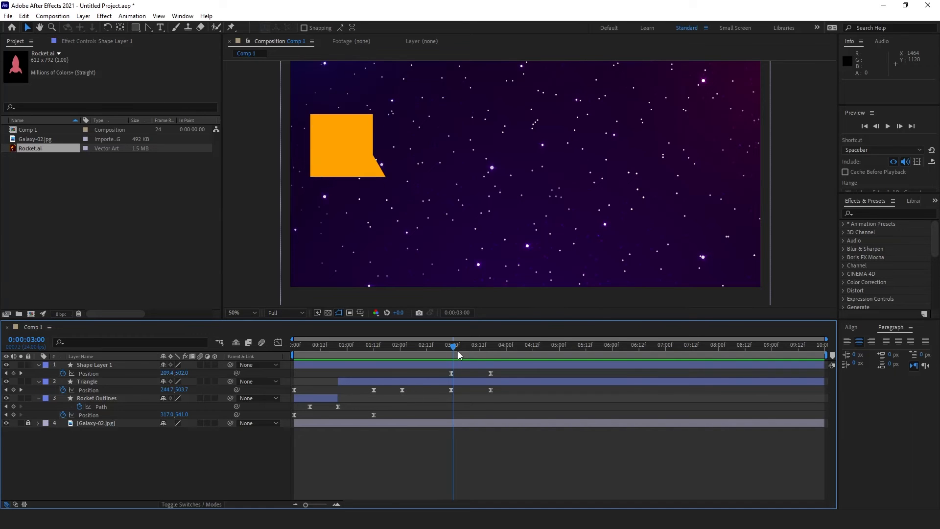
{"action": "left_click_drag", "start_coordinate": [453, 349], "coordinate": [454, 350]}
{"action": "left_click_drag", "start_coordinate": [498, 387], "coordinate": [436, 393]}
Step: Show the square's Position speed curve in the Graph Editor, fitted to the graph height
{"action": "left_click", "coordinate": [278, 343]}
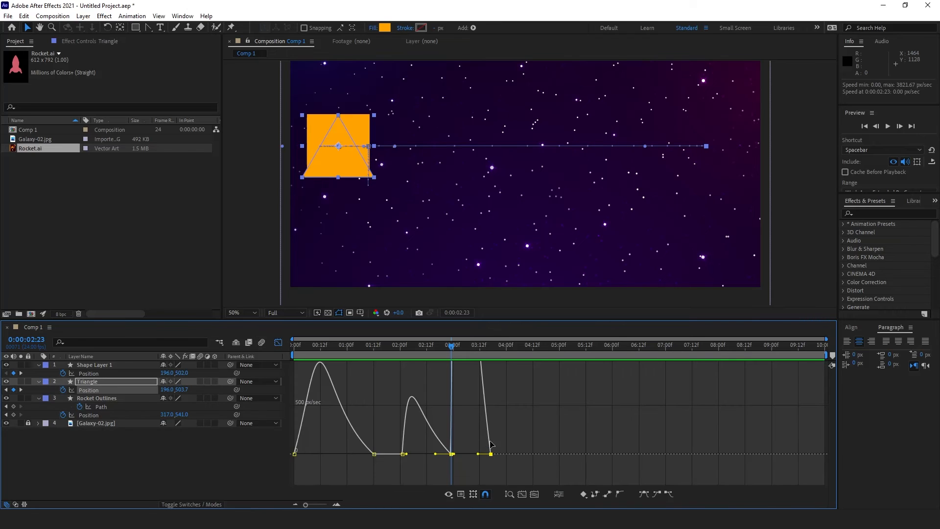
{"action": "left_click", "coordinate": [510, 494]}
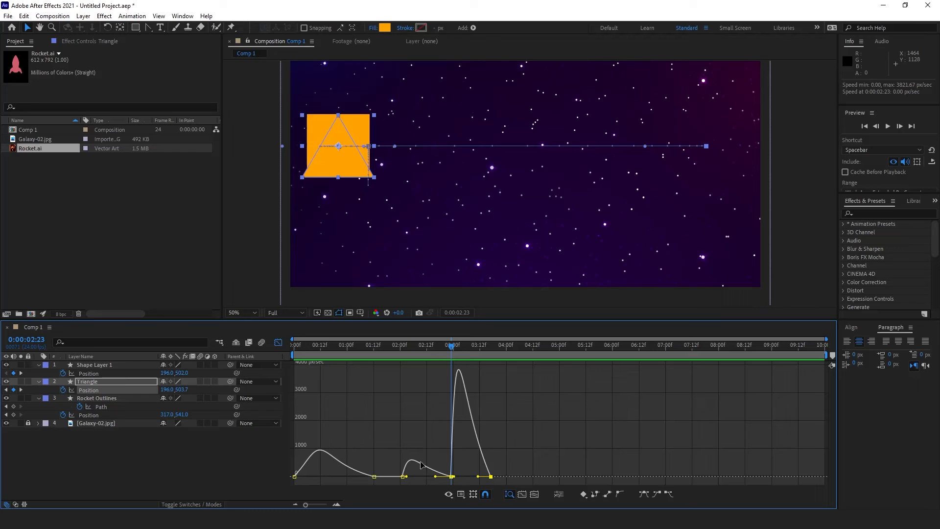
{"action": "left_click", "coordinate": [93, 373]}
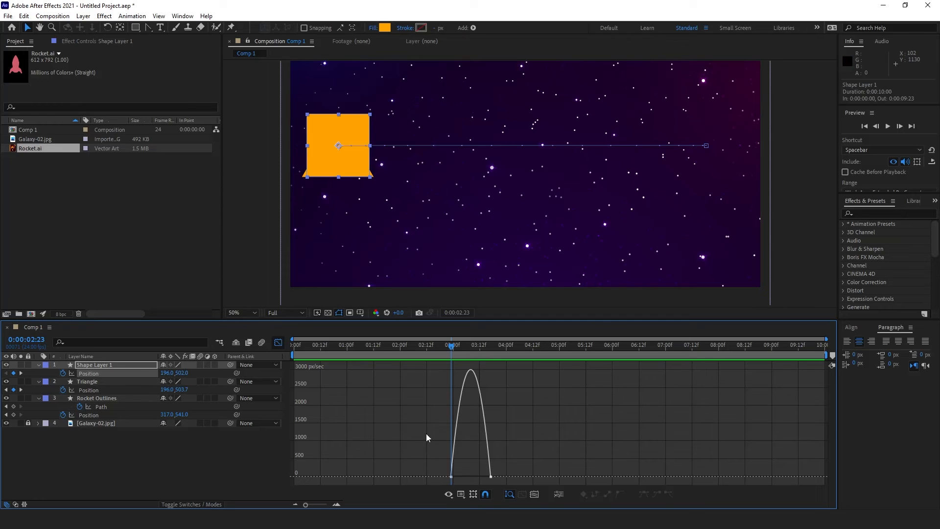
{"action": "left_click", "coordinate": [279, 344]}
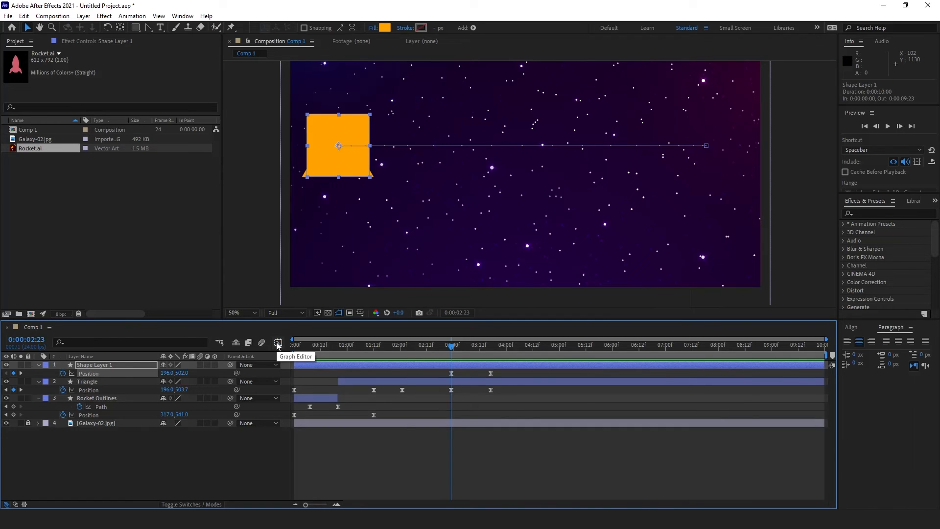
{"action": "left_click", "coordinate": [278, 344]}
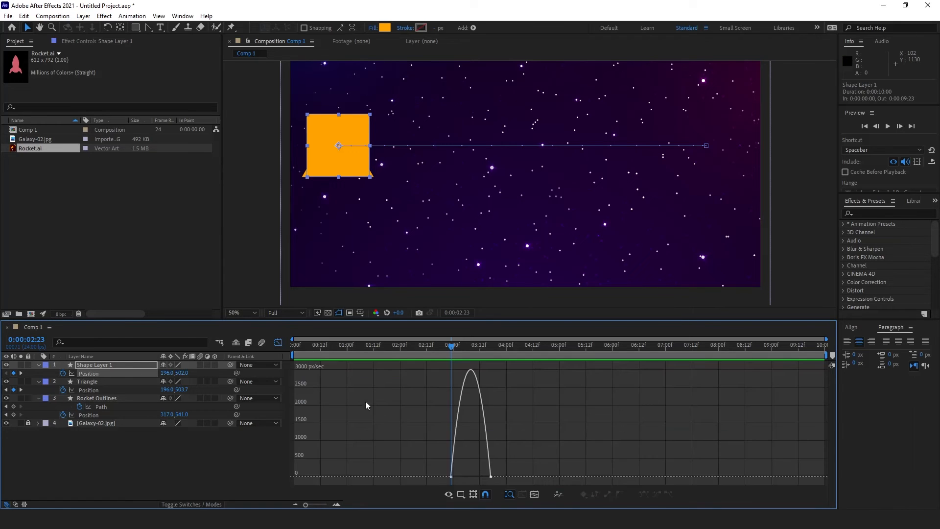
Step: Drag the triangle's influence handles until its speed curve matches the square's ease-out
{"action": "left_click", "coordinate": [105, 390], "text": "shift"}
{"action": "left_click", "coordinate": [464, 396]}
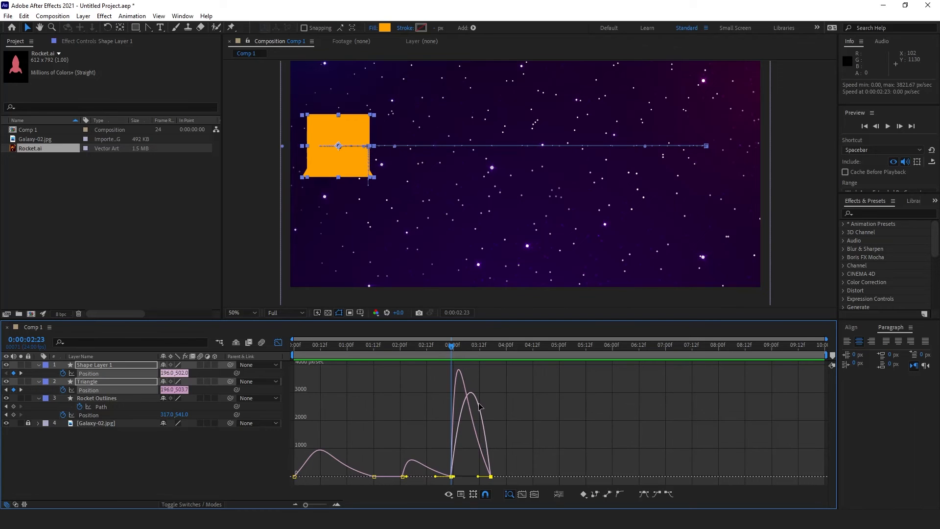
{"action": "left_click_drag", "start_coordinate": [484, 477], "coordinate": [459, 477]}
{"action": "key", "text": "equal"}
{"action": "key", "text": "equal"}
{"action": "left_click_drag", "start_coordinate": [561, 477], "coordinate": [559, 477]}
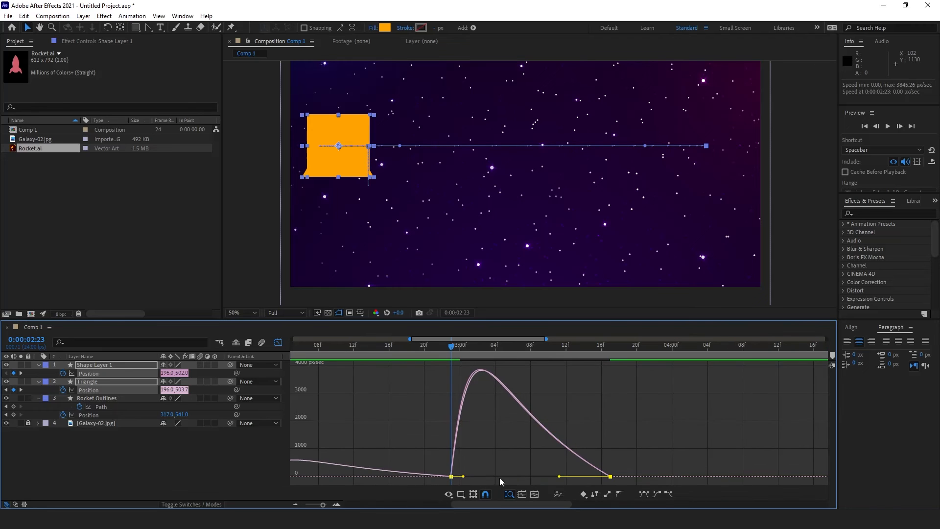
{"action": "left_click_drag", "start_coordinate": [467, 477], "coordinate": [465, 477]}
{"action": "mouse_move", "coordinate": [442, 349]}
{"action": "left_mouse_down"}
{"action": "mouse_move", "coordinate": [566, 357]}
{"action": "mouse_move", "coordinate": [460, 350]}
{"action": "left_mouse_up"}
{"action": "key", "text": "shift+F3"}
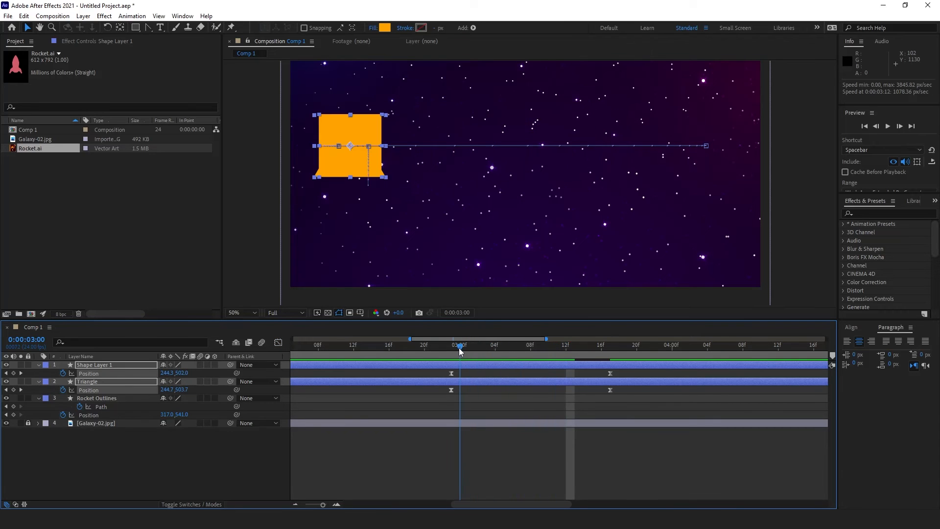
Step: Hide the orange square layer and zoom the timeline to the 1–5 second range
{"action": "key", "text": "minus"}
{"action": "key", "text": "minus"}
{"action": "key", "text": "minus"}
{"action": "key", "text": "minus"}
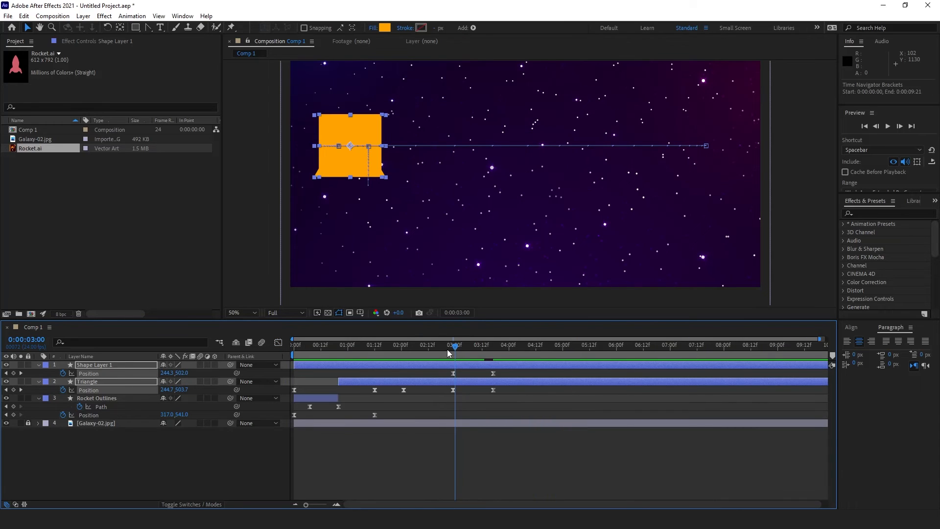
{"action": "left_click_drag", "start_coordinate": [455, 348], "coordinate": [420, 348]}
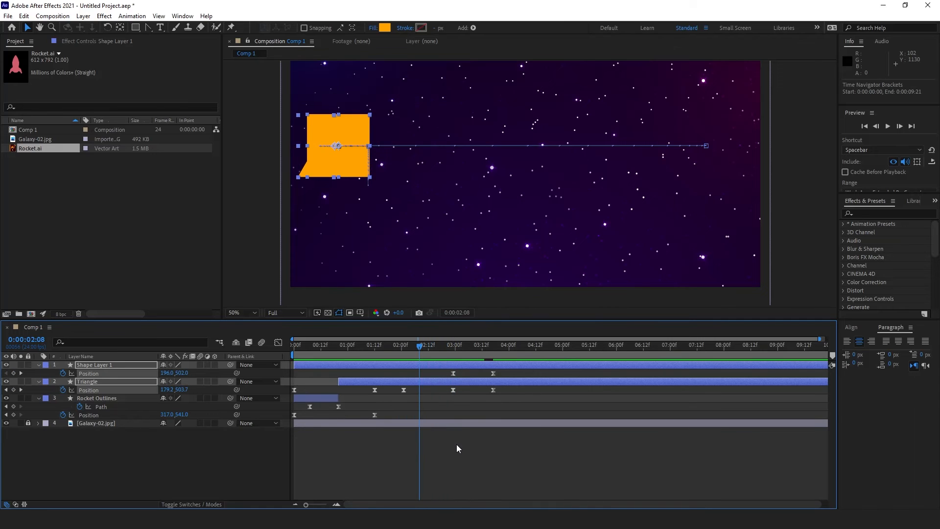
{"action": "left_click", "coordinate": [456, 445]}
{"action": "left_click", "coordinate": [6, 365]}
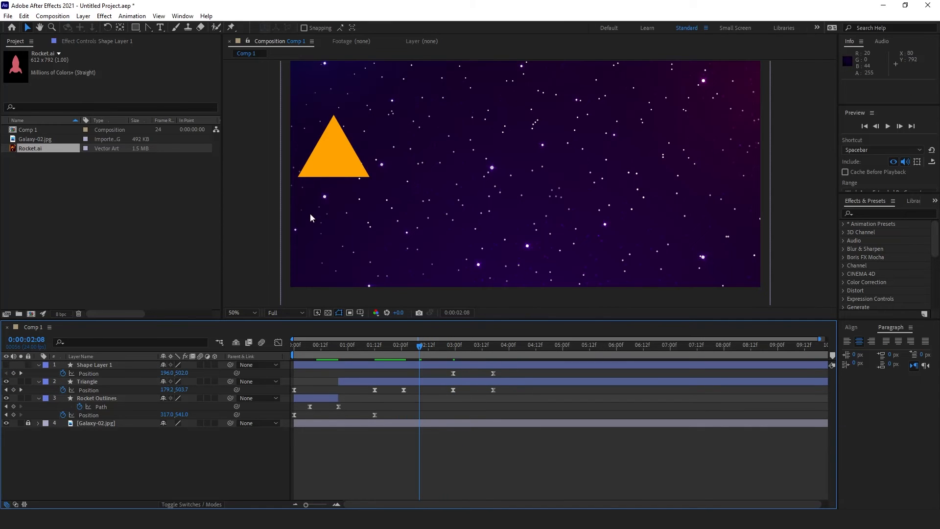
{"action": "key", "text": "equal"}
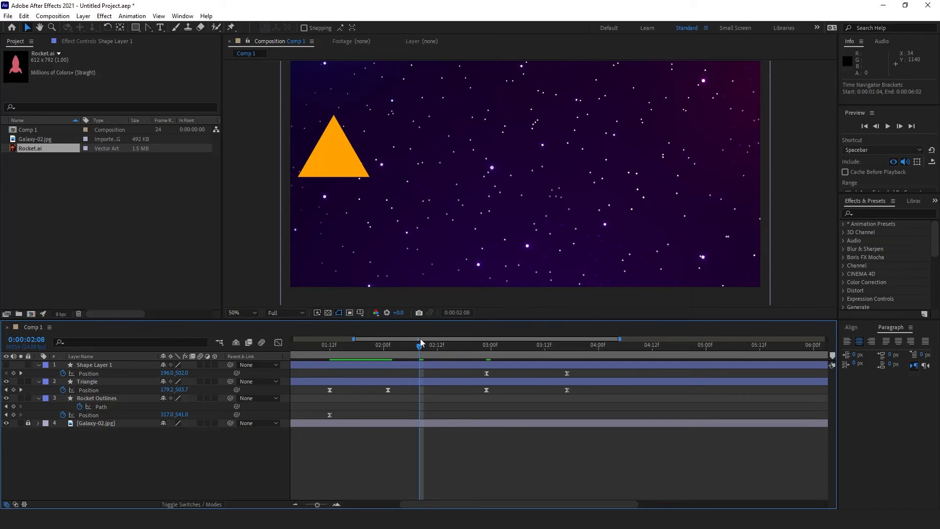
{"action": "mouse_move", "coordinate": [420, 339]}
{"action": "left_mouse_down"}
{"action": "mouse_move", "coordinate": [394, 340]}
{"action": "mouse_move", "coordinate": [419, 347]}
{"action": "left_mouse_up"}
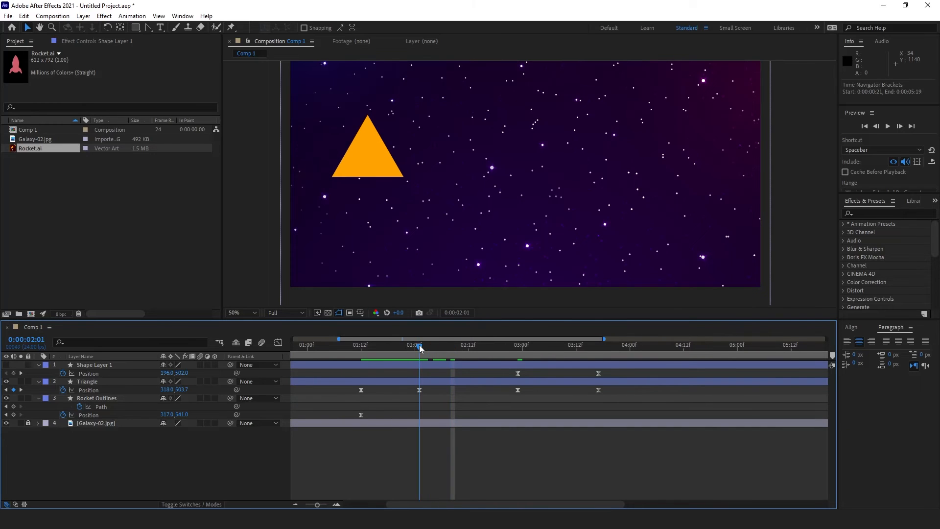
Step: Select the triangle's Position keyframe to show its motion path, zoomed to 100%
{"action": "left_click", "coordinate": [384, 172]}
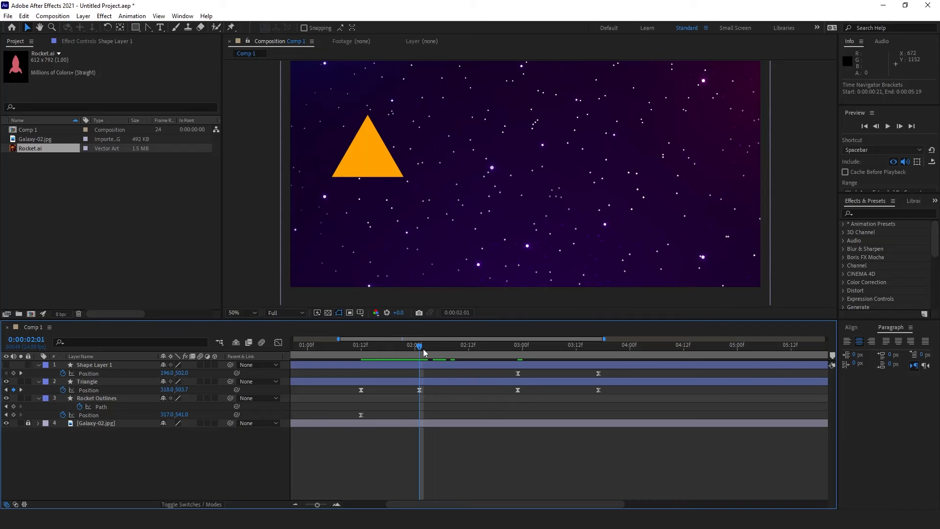
{"action": "mouse_move", "coordinate": [423, 349]}
{"action": "left_mouse_down"}
{"action": "mouse_move", "coordinate": [433, 352]}
{"action": "mouse_move", "coordinate": [422, 353]}
{"action": "left_mouse_up"}
{"action": "left_click", "coordinate": [419, 390]}
{"action": "left_click", "coordinate": [419, 389]}
{"action": "left_click_drag", "start_coordinate": [422, 346], "coordinate": [512, 362]}
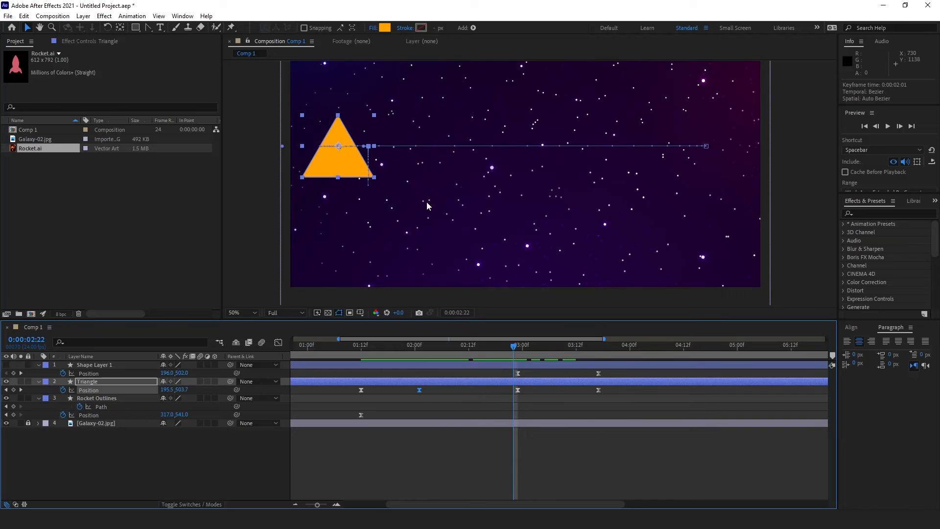
{"action": "scroll", "coordinate": [348, 168], "scroll_direction": "up", "scroll_amount": 1}
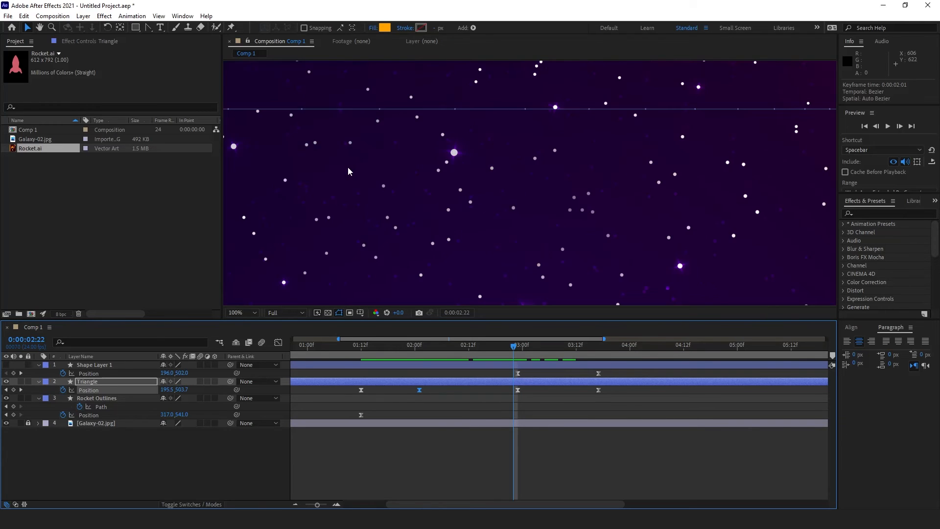
{"action": "key", "text": "space"}
{"action": "left_click_drag", "start_coordinate": [289, 155], "coordinate": [601, 206]}
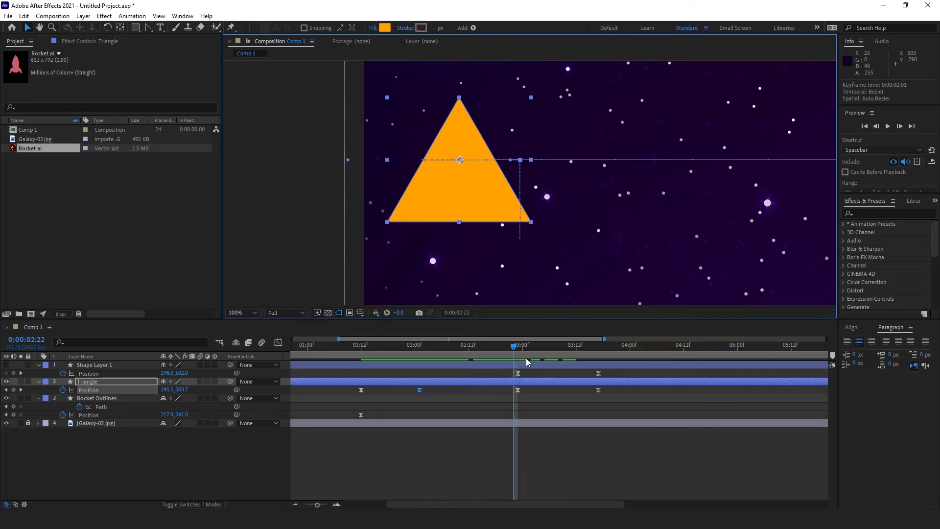
Step: Make the triangle's 2:23 motion-path vertex a sharp corner with the Convert Vertex Tool
{"action": "left_click", "coordinate": [519, 345]}
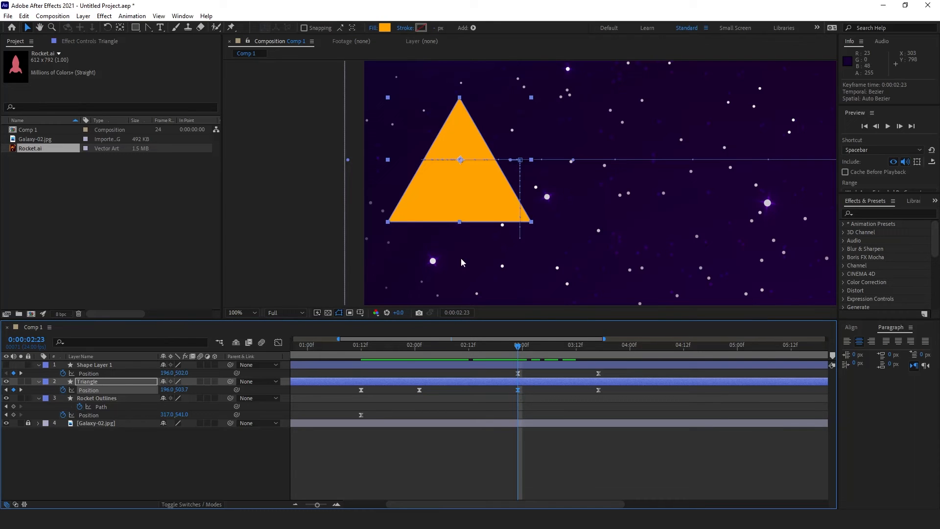
{"action": "left_click_drag", "start_coordinate": [463, 162], "coordinate": [460, 172]}
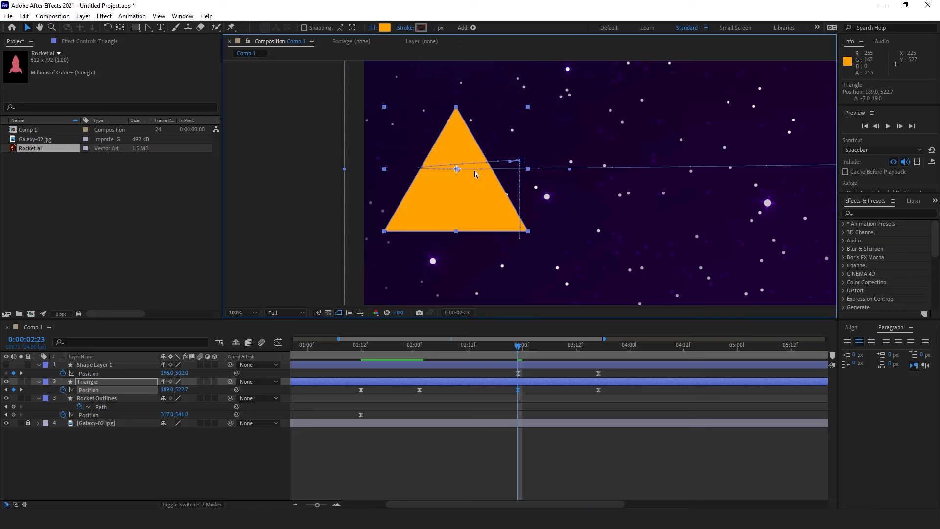
{"action": "key", "text": "ctrl+z"}
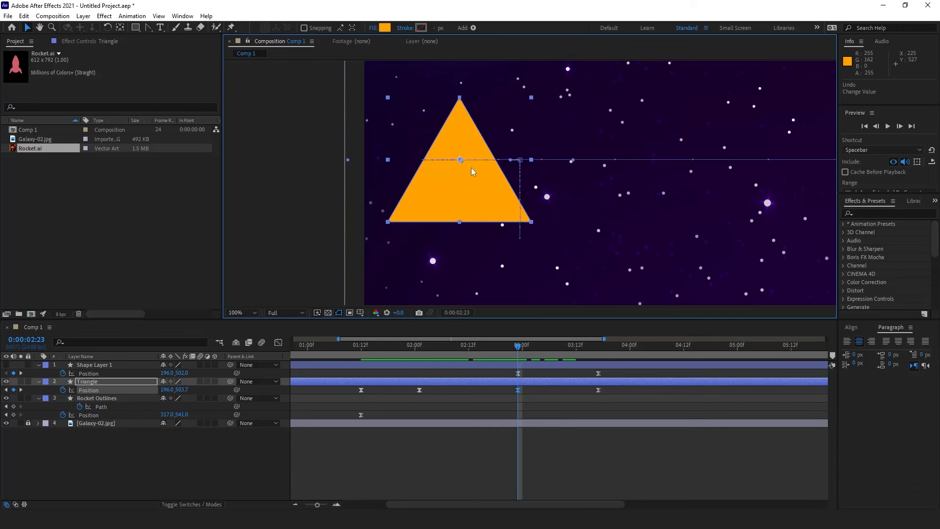
{"action": "left_click", "coordinate": [148, 30]}
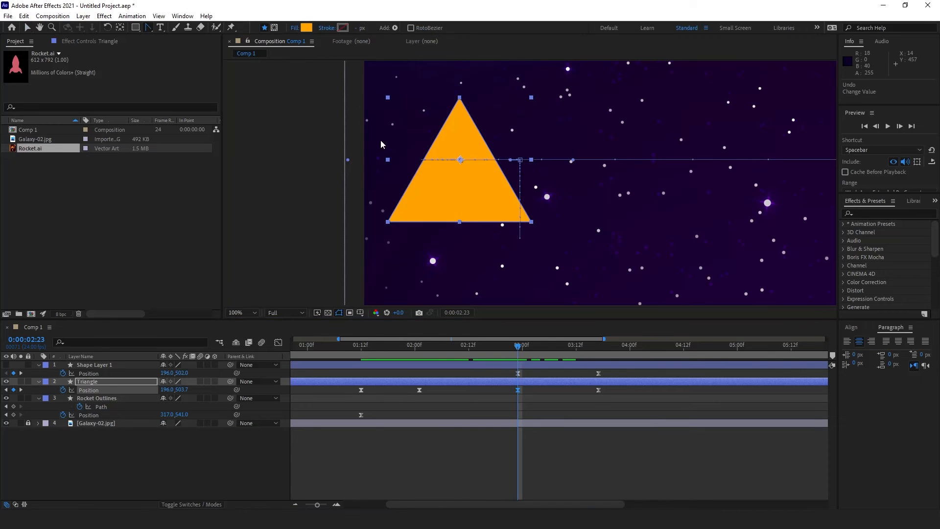
{"action": "left_click", "coordinate": [461, 160]}
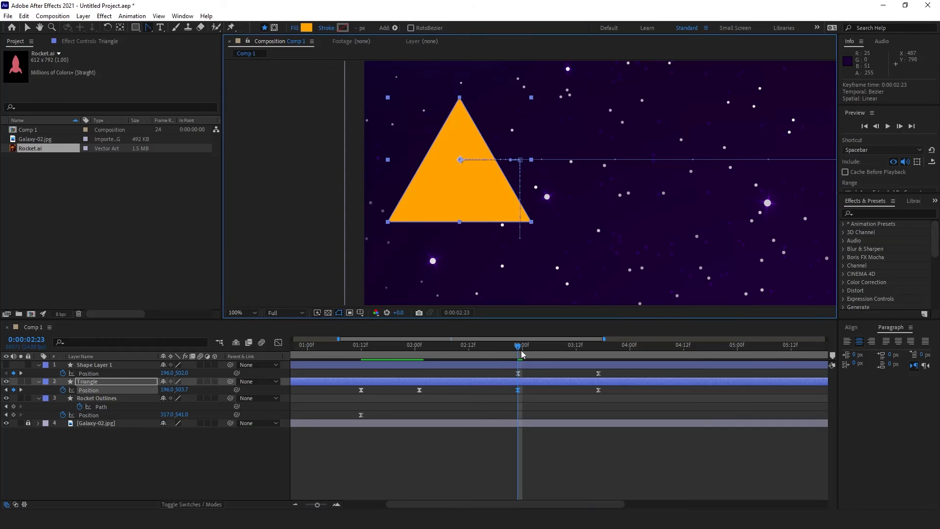
{"action": "mouse_move", "coordinate": [515, 356]}
{"action": "left_mouse_down"}
{"action": "mouse_move", "coordinate": [417, 360]}
{"action": "mouse_move", "coordinate": [515, 374]}
{"action": "mouse_move", "coordinate": [522, 349]}
{"action": "left_mouse_up"}
Step: Zoom out the timeline and comp view to 50%, and make Shape Layer 1 visible
{"action": "key", "text": "minus"}
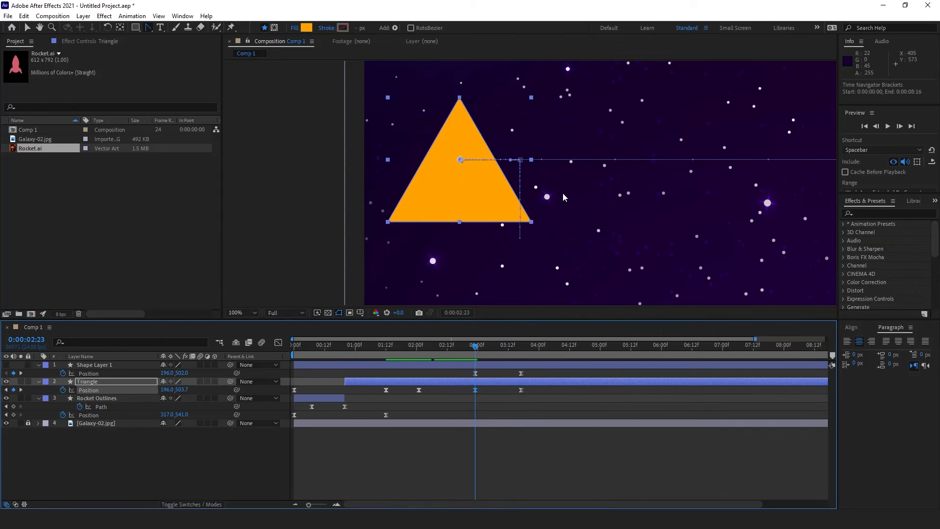
{"action": "scroll", "coordinate": [563, 193], "scroll_direction": "down", "scroll_amount": 1}
{"action": "key", "text": "minus"}
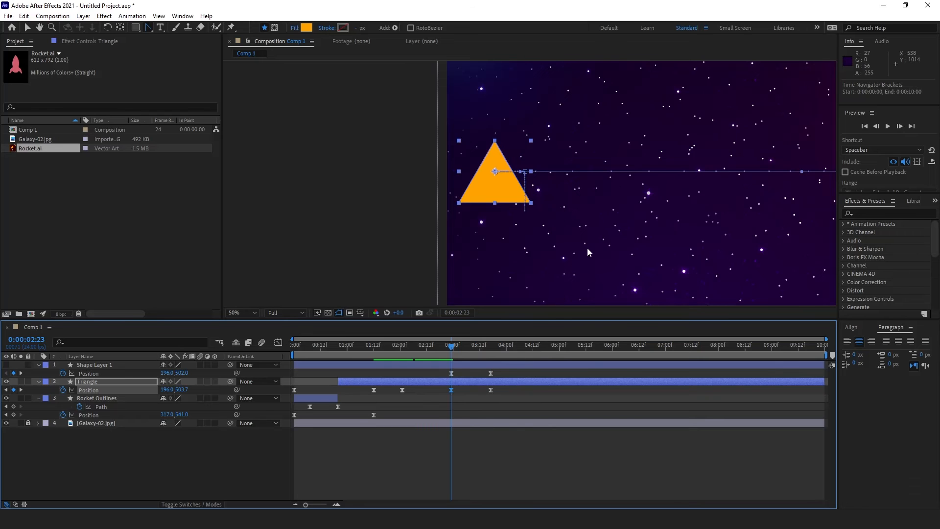
{"action": "left_click_drag", "start_coordinate": [627, 211], "coordinate": [481, 219]}
{"action": "mouse_move", "coordinate": [452, 348]}
{"action": "left_mouse_down"}
{"action": "mouse_move", "coordinate": [463, 349]}
{"action": "mouse_move", "coordinate": [450, 351]}
{"action": "left_mouse_up"}
{"action": "left_click", "coordinate": [6, 365]}
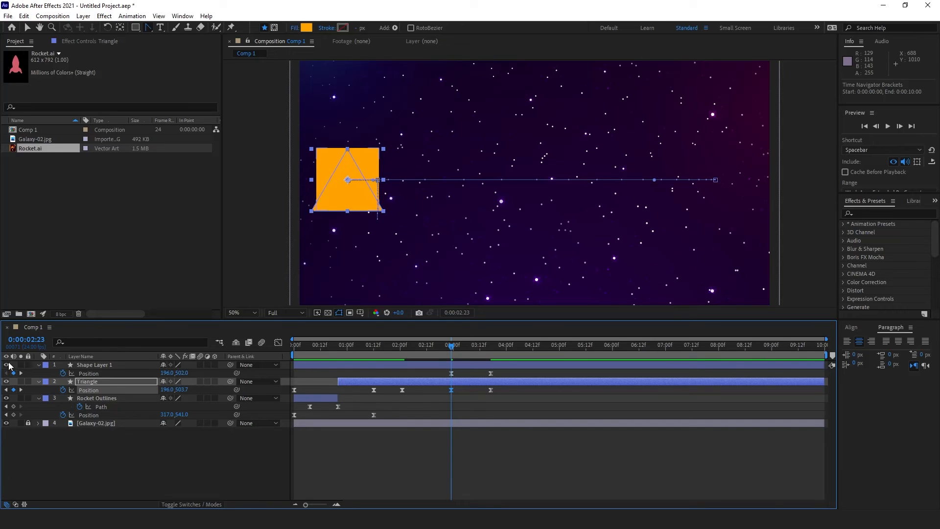
Step: Trim the Triangle layer to end and Shape Layer 1 to start at 0:00:03:04
{"action": "left_click", "coordinate": [464, 357]}
{"action": "left_click_drag", "start_coordinate": [465, 356], "coordinate": [462, 356]}
{"action": "left_click", "coordinate": [465, 380]}
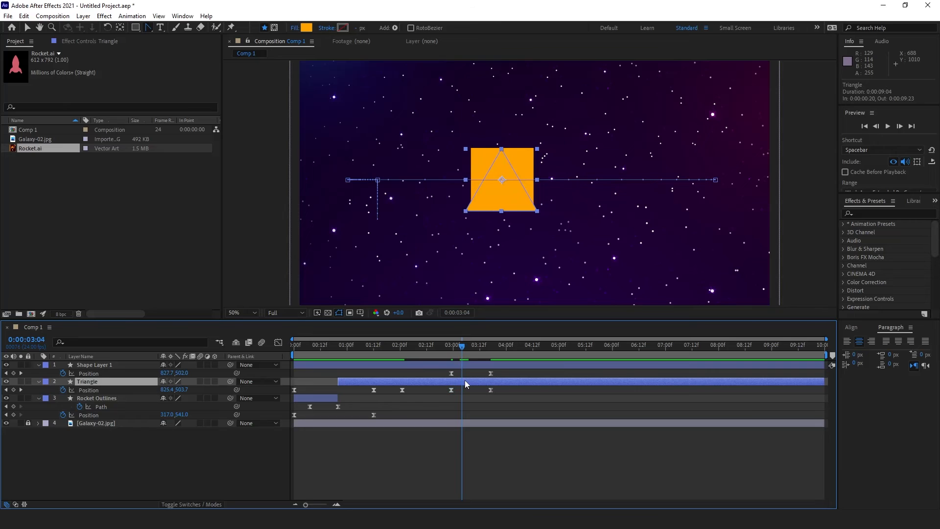
{"action": "key", "text": "alt+bracketright"}
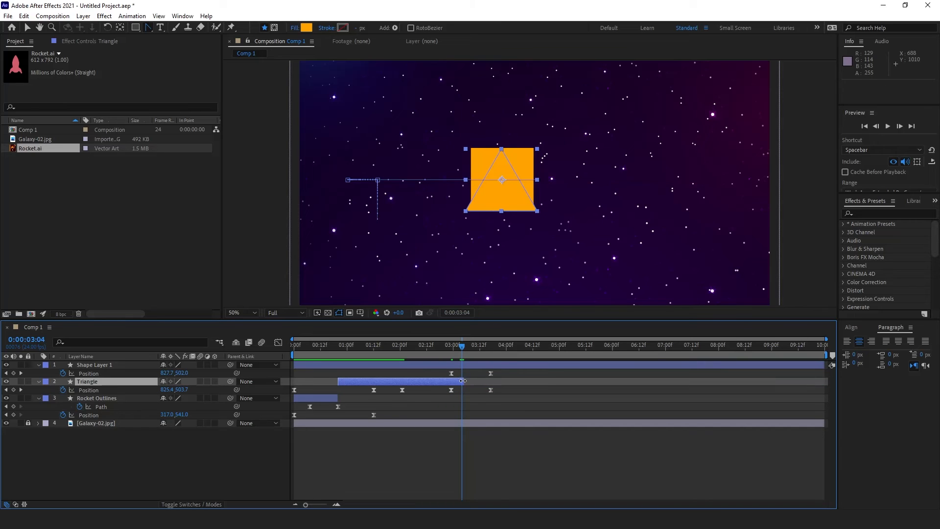
{"action": "left_click", "coordinate": [466, 365]}
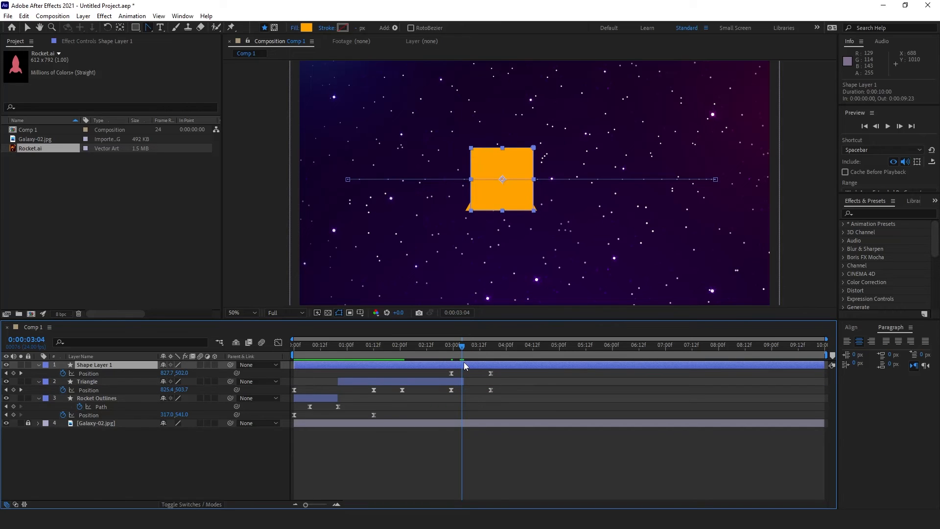
{"action": "key", "text": "alt+bracketleft"}
Step: Zoom the timeline in and pull the Triangle layer's end back to frame 04
{"action": "key", "text": "equal"}
{"action": "key", "text": "equal"}
{"action": "key", "text": "equal"}
{"action": "key", "text": "equal"}
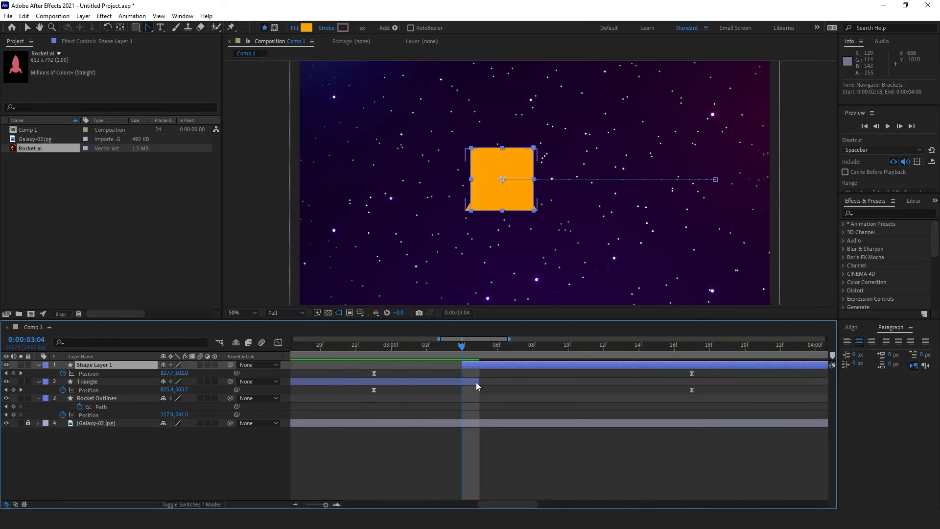
{"action": "left_click_drag", "start_coordinate": [478, 382], "coordinate": [451, 359]}
{"action": "left_click", "coordinate": [468, 374]}
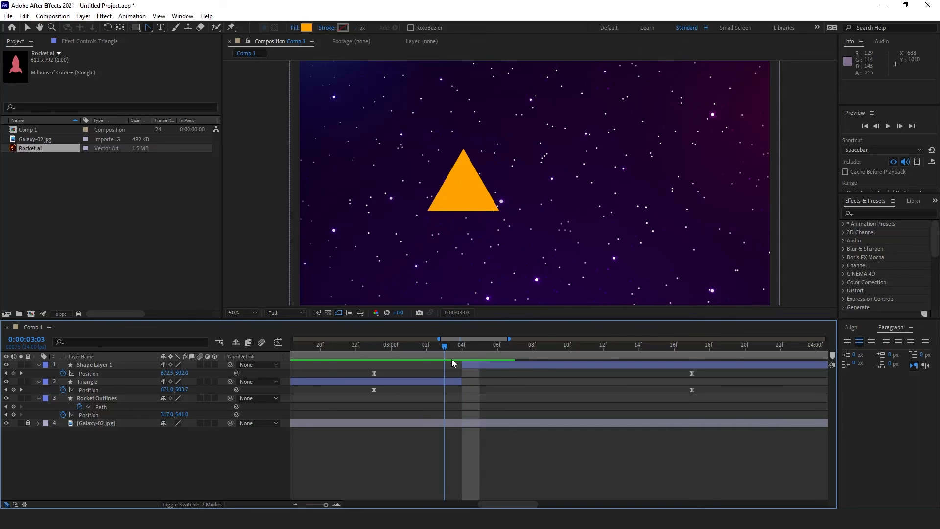
{"action": "left_click", "coordinate": [449, 378]}
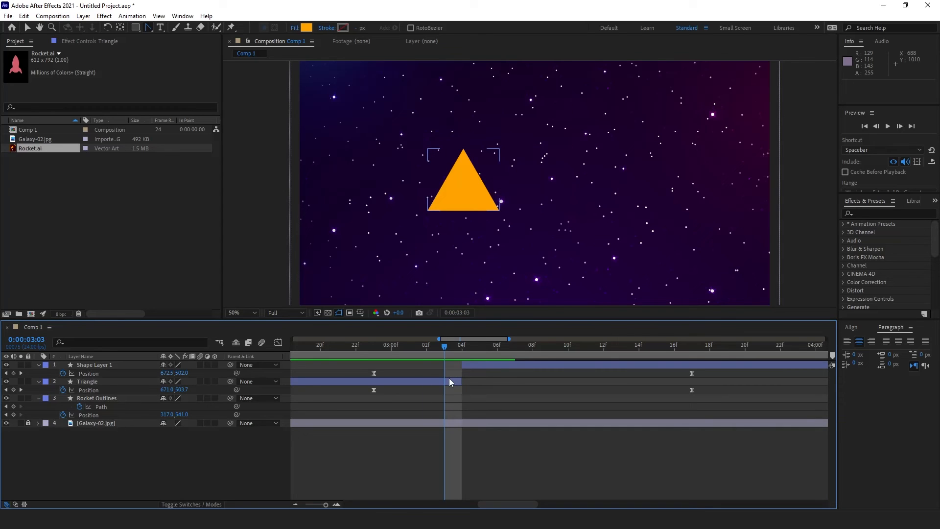
Step: Convert the Triangle's Polystar Path 1 into an editable Bezier path
{"action": "left_click", "coordinate": [107, 380]}
{"action": "left_click", "coordinate": [38, 382]}
{"action": "left_click", "coordinate": [39, 381]}
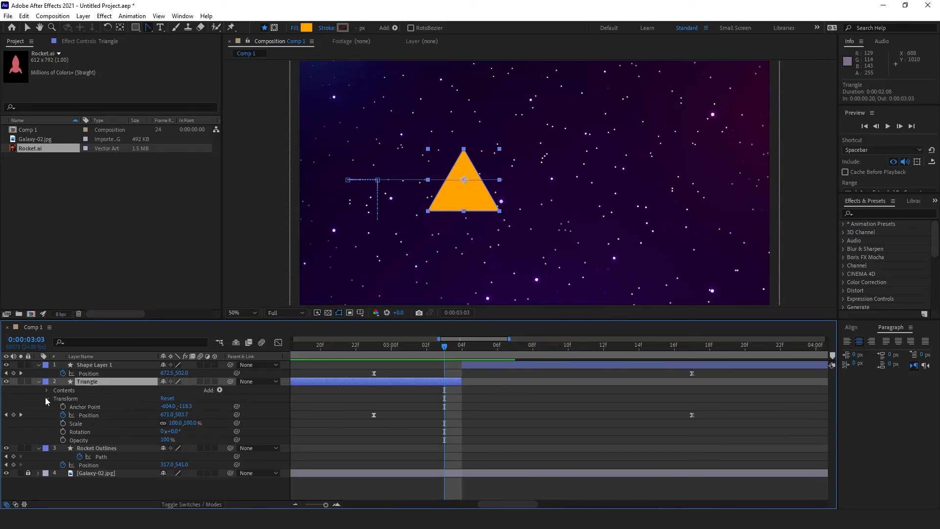
{"action": "left_click", "coordinate": [46, 399]}
{"action": "left_click", "coordinate": [46, 390]}
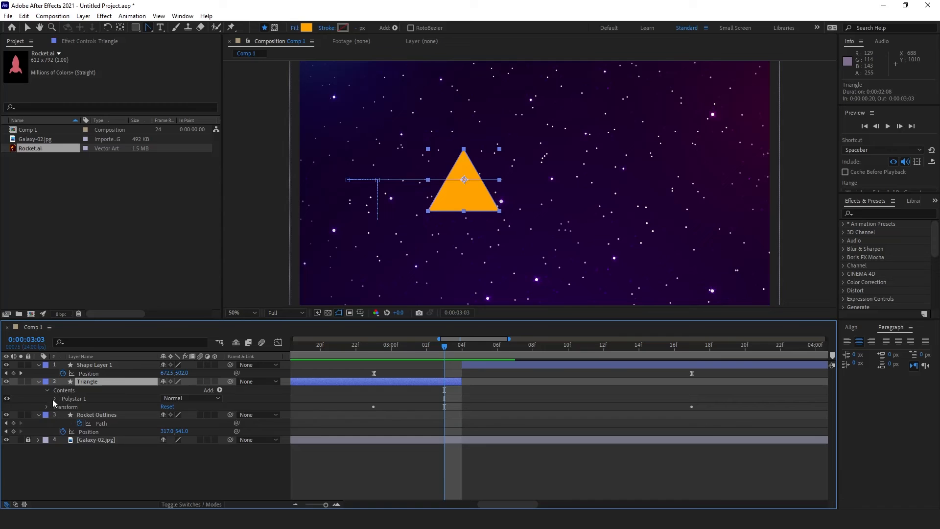
{"action": "left_click", "coordinate": [53, 398]}
{"action": "left_click", "coordinate": [80, 407]}
{"action": "right_click", "coordinate": [80, 406]}
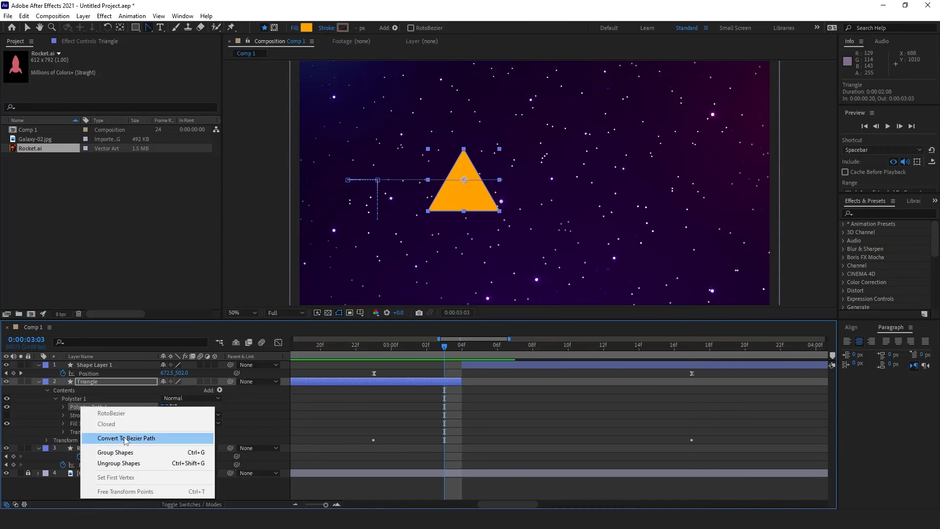
{"action": "left_click", "coordinate": [125, 438]}
Step: Add a Path keyframe to the triangle and shift it back to 0:00:03:01
{"action": "left_click", "coordinate": [63, 407]}
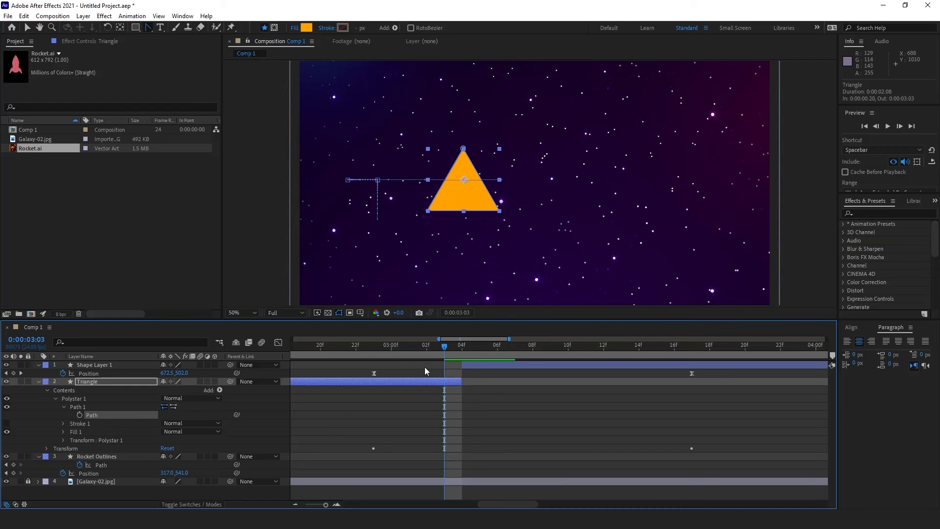
{"action": "left_click", "coordinate": [433, 345]}
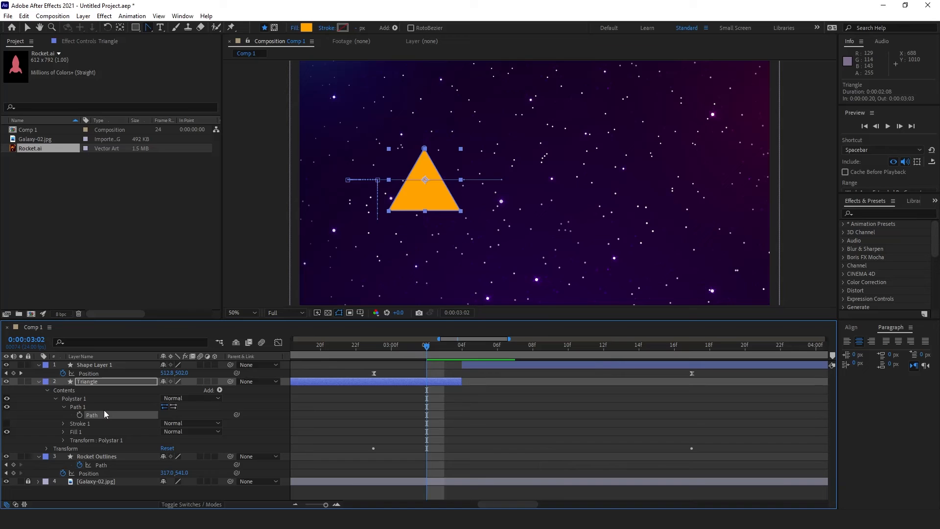
{"action": "left_click", "coordinate": [80, 415]}
{"action": "left_click_drag", "start_coordinate": [431, 350], "coordinate": [447, 372]}
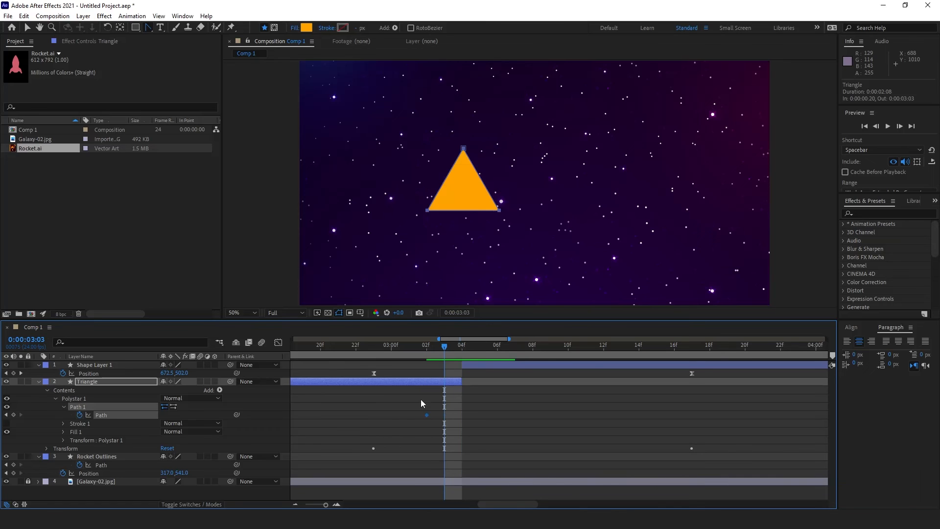
{"action": "left_click_drag", "start_coordinate": [427, 416], "coordinate": [412, 415]}
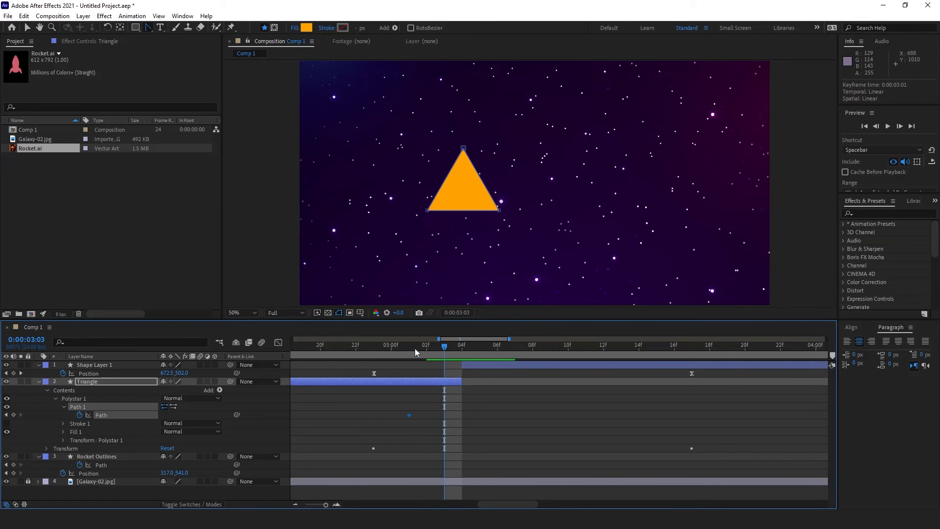
Step: At 0:00:03:03, pull the triangle's top and bottom corners into a rounded blob, then preview to 3:06
{"action": "left_click_drag", "start_coordinate": [464, 149], "coordinate": [473, 149]}
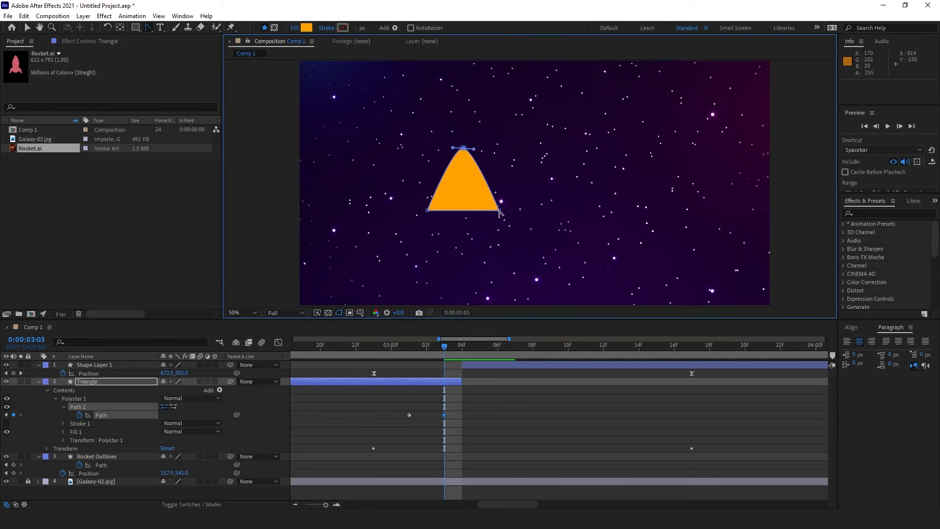
{"action": "left_click_drag", "start_coordinate": [499, 211], "coordinate": [494, 222]}
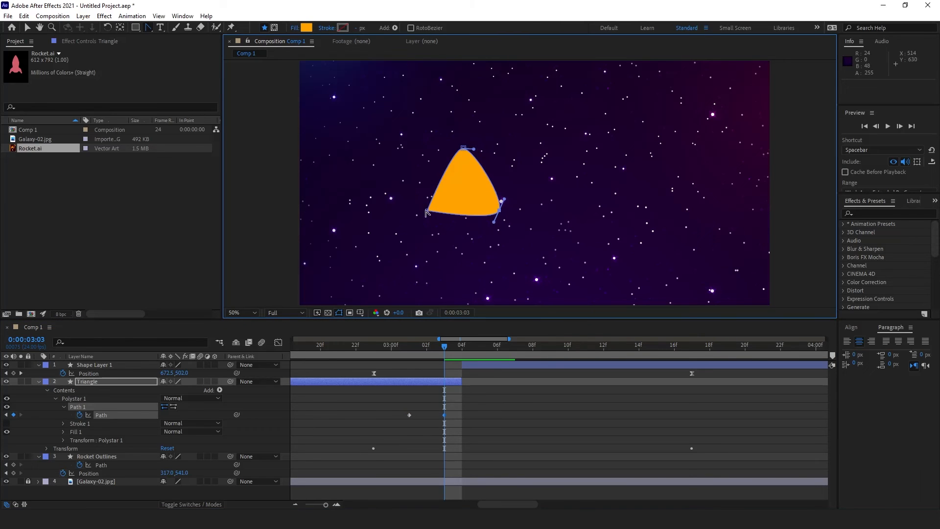
{"action": "left_click_drag", "start_coordinate": [427, 212], "coordinate": [433, 218]}
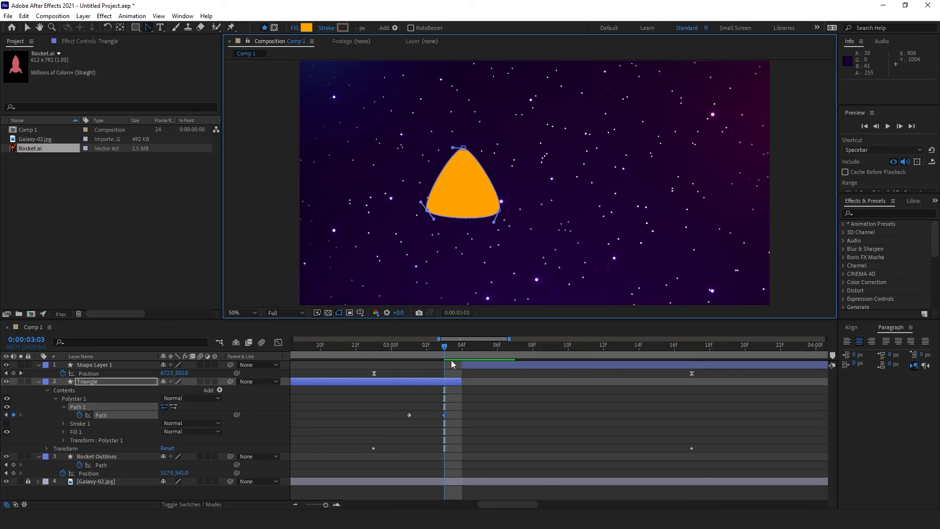
{"action": "left_click_drag", "start_coordinate": [450, 360], "coordinate": [492, 360]}
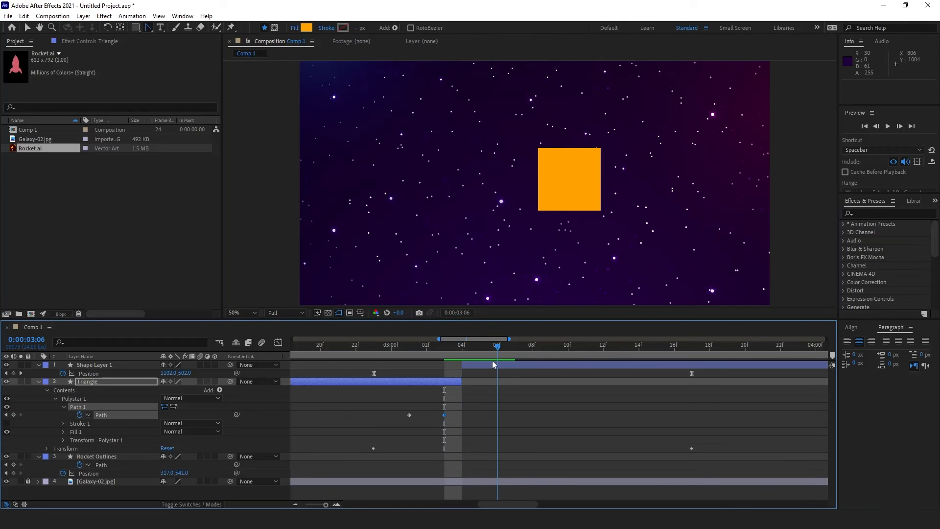
Step: Reveal Shape Layer 1's Rectangle 1 Path and set its first keyframe at 0:00:03:08
{"action": "left_click", "coordinate": [111, 366]}
{"action": "left_click", "coordinate": [39, 365]}
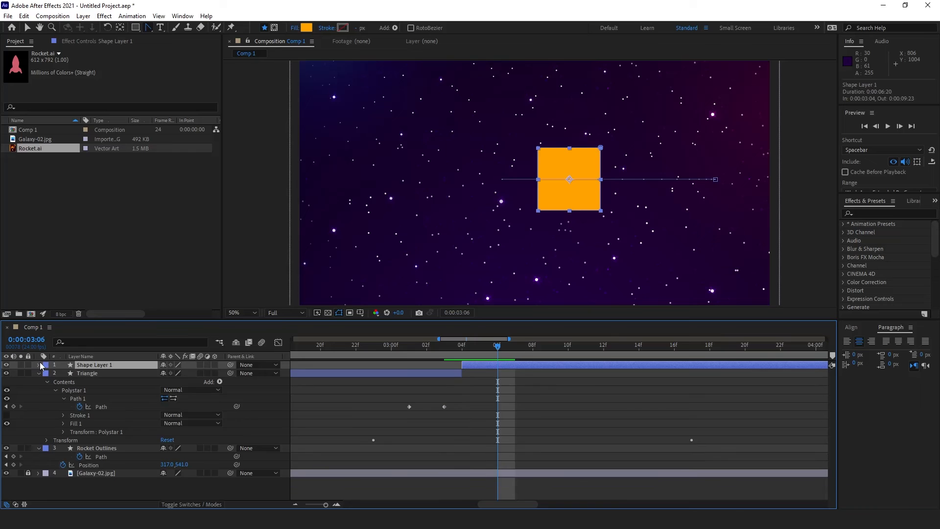
{"action": "left_click", "coordinate": [39, 365]}
{"action": "left_click", "coordinate": [50, 380]}
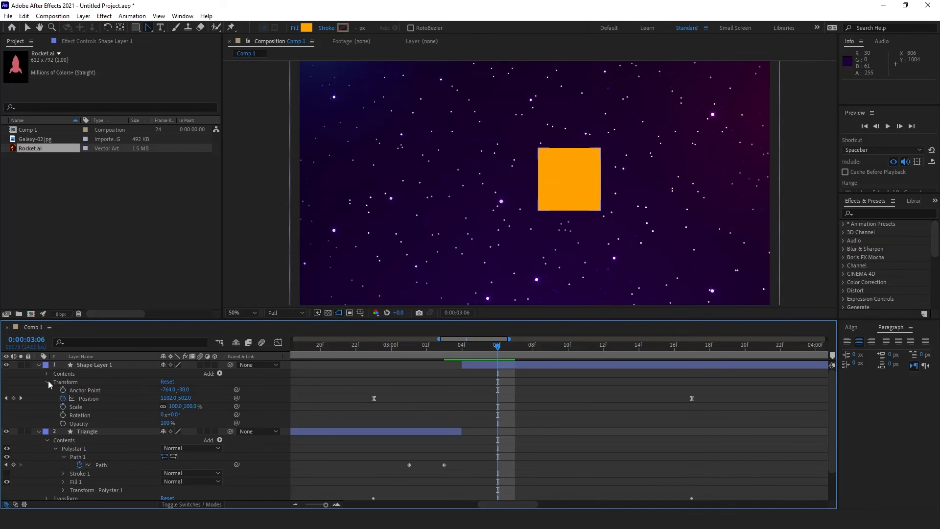
{"action": "left_click", "coordinate": [48, 381]}
{"action": "left_click", "coordinate": [47, 374]}
{"action": "left_click", "coordinate": [55, 382]}
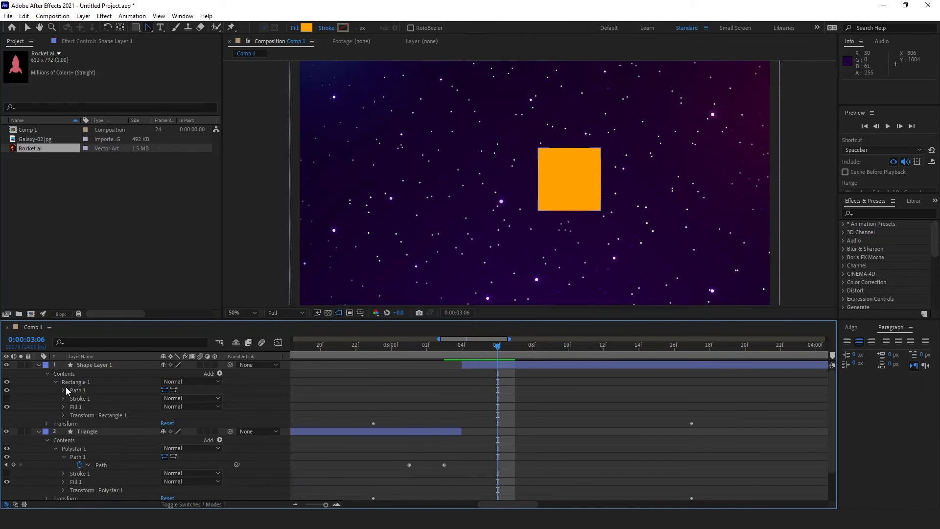
{"action": "left_click", "coordinate": [64, 391]}
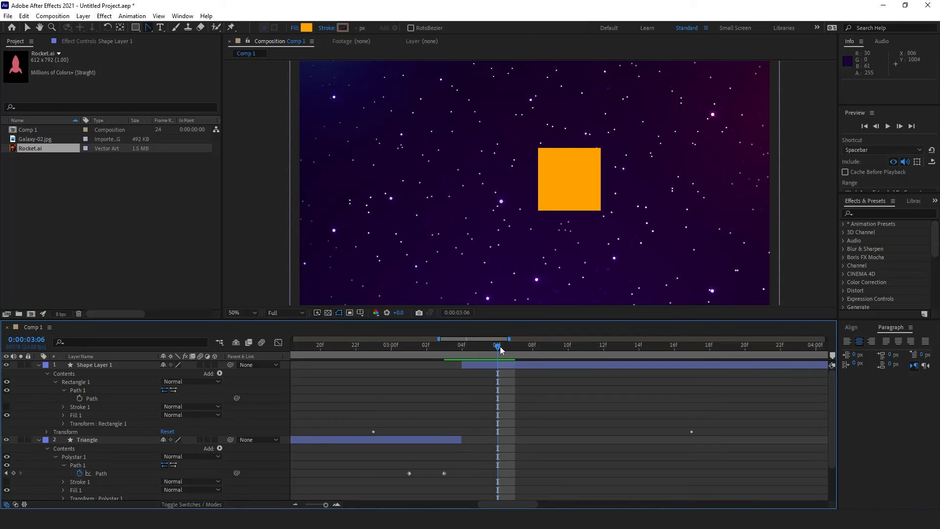
{"action": "left_click_drag", "start_coordinate": [500, 346], "coordinate": [530, 354]}
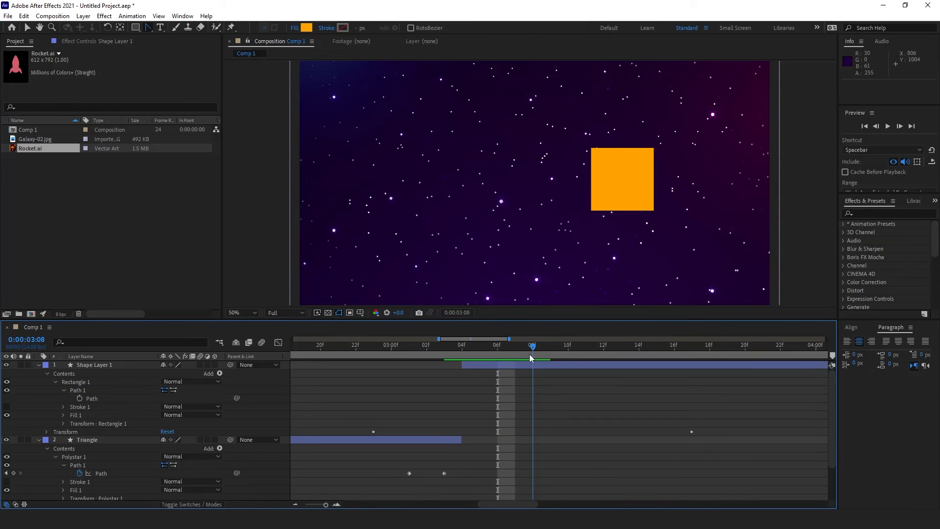
{"action": "left_click", "coordinate": [79, 398]}
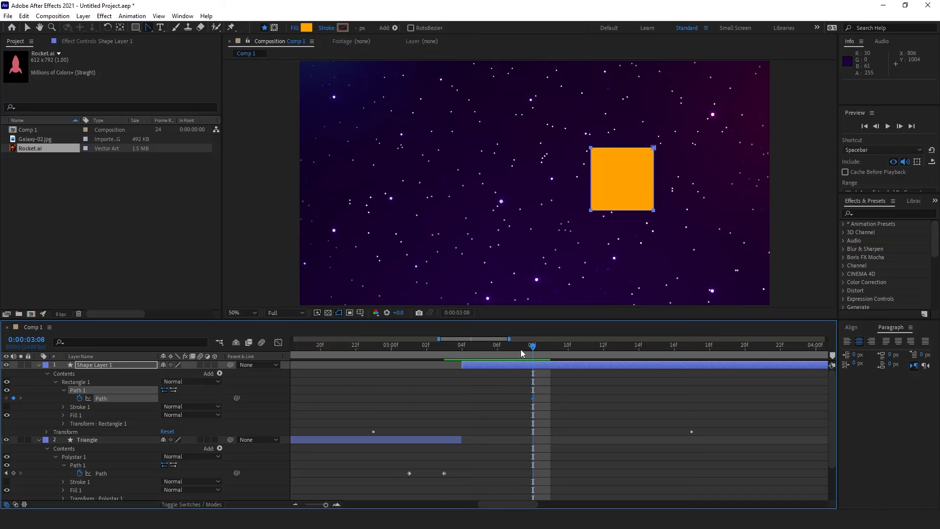
Step: At 0:00:03:04, smooth the square's four corners and pull them into a rounded triangle
{"action": "left_click_drag", "start_coordinate": [535, 349], "coordinate": [473, 350]}
{"action": "left_click", "coordinate": [534, 147], "text": "ctrl+alt"}
{"action": "left_click", "coordinate": [533, 211], "text": "ctrl+alt"}
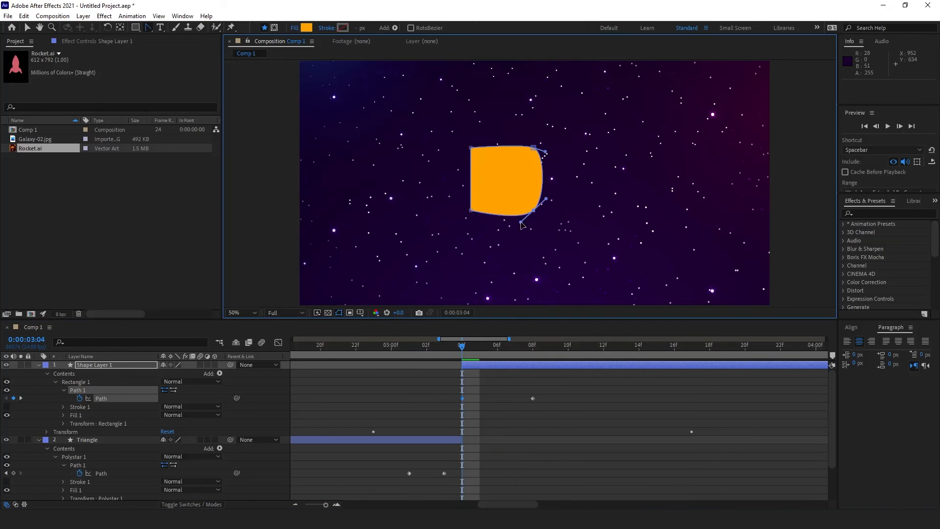
{"action": "left_click", "coordinate": [470, 211], "text": "ctrl+alt"}
{"action": "left_click", "coordinate": [470, 148], "text": "ctrl+alt"}
{"action": "left_click_drag", "start_coordinate": [471, 148], "coordinate": [512, 151]}
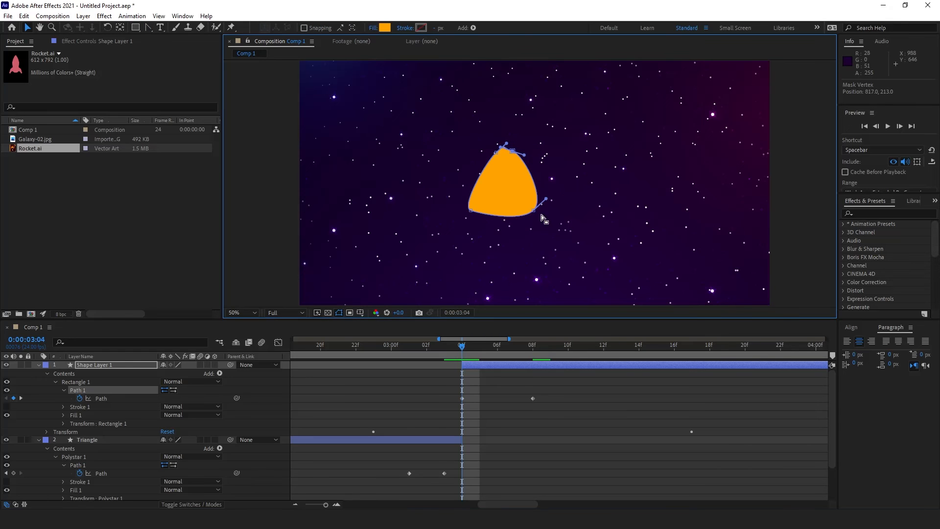
{"action": "left_click_drag", "start_coordinate": [534, 210], "coordinate": [535, 208]}
{"action": "left_click", "coordinate": [510, 416]}
Step: Zoom the comp to 100% and try a curve-handle edit with the Pen tool, then undo it
{"action": "left_click_drag", "start_coordinate": [462, 347], "coordinate": [462, 348]}
{"action": "left_click", "coordinate": [496, 181]}
{"action": "key", "text": "g"}
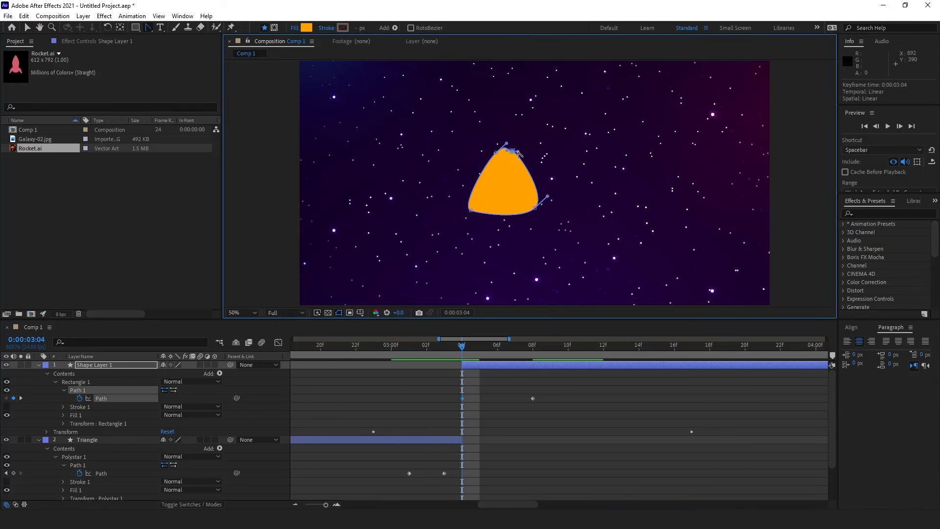
{"action": "key", "text": "period"}
{"action": "left_click", "coordinate": [614, 418]}
{"action": "left_click_drag", "start_coordinate": [501, 129], "coordinate": [500, 122]}
{"action": "key", "text": "ctrl+z"}
{"action": "key", "text": "v"}
{"action": "left_click", "coordinate": [497, 122]}
Step: Drag the top-right vertex's Bezier handle slightly right to round the shape's right edge
{"action": "left_click", "coordinate": [517, 395]}
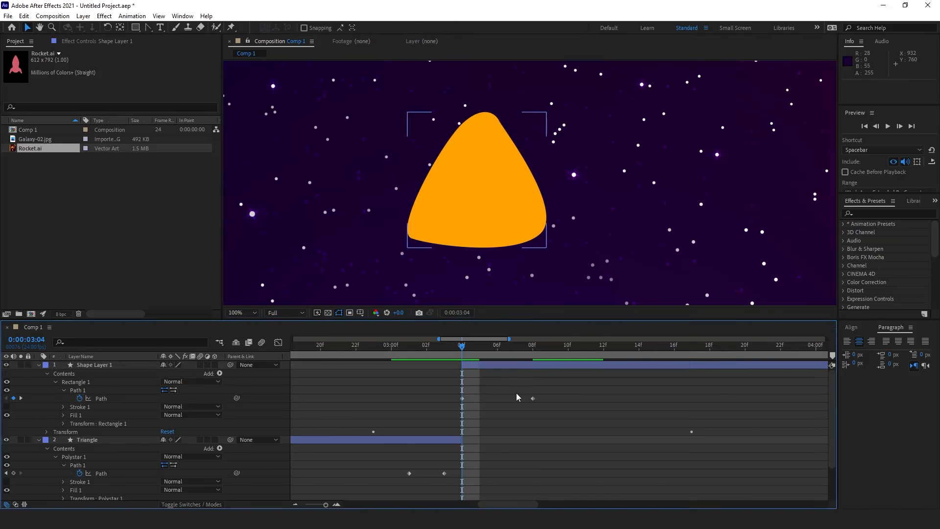
{"action": "left_click", "coordinate": [487, 216]}
{"action": "left_click", "coordinate": [106, 400]}
{"action": "left_click", "coordinate": [505, 156]}
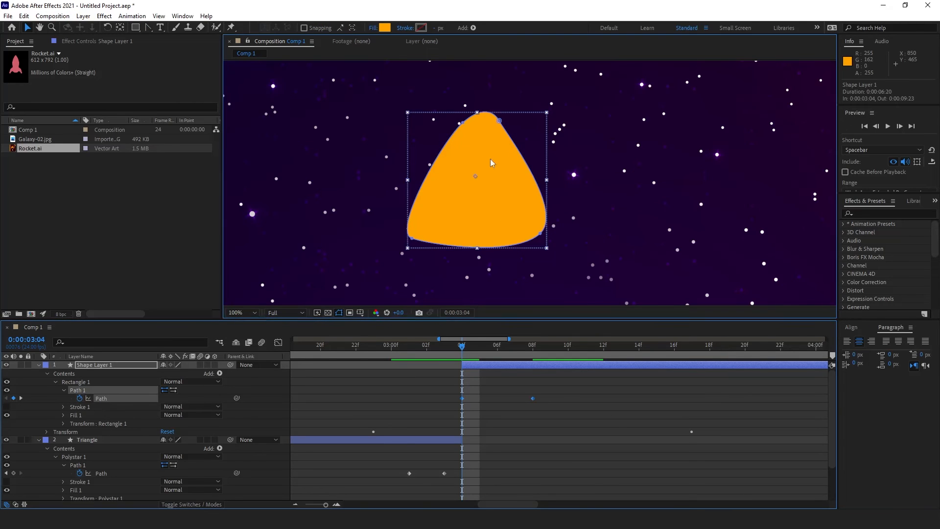
{"action": "left_click", "coordinate": [499, 122]}
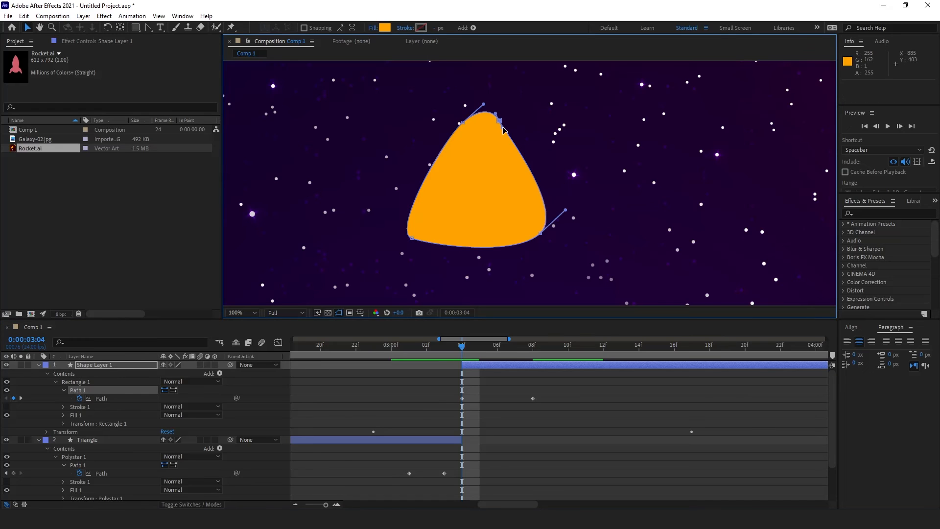
{"action": "left_click_drag", "start_coordinate": [504, 130], "coordinate": [507, 129]}
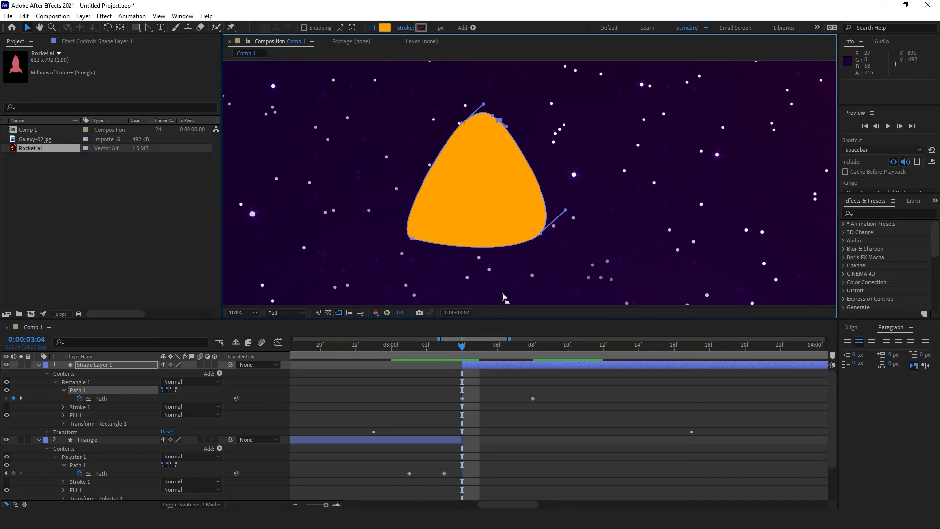
{"action": "left_click", "coordinate": [501, 384]}
Step: Zoom the timeline out to full duration and scrub to preview the morph from the start
{"action": "scroll", "coordinate": [467, 244], "scroll_direction": "down", "scroll_amount": 2}
{"action": "left_click", "coordinate": [466, 242]}
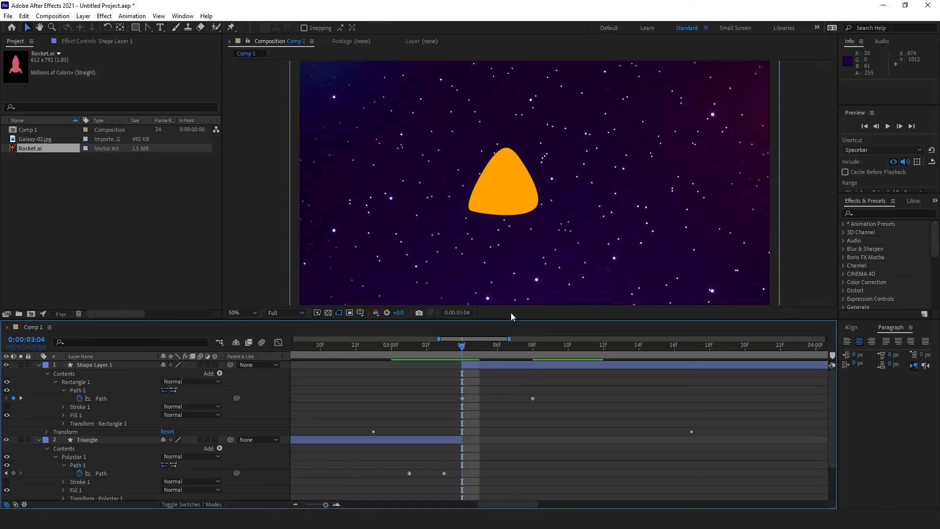
{"action": "left_click_drag", "start_coordinate": [455, 346], "coordinate": [431, 363]}
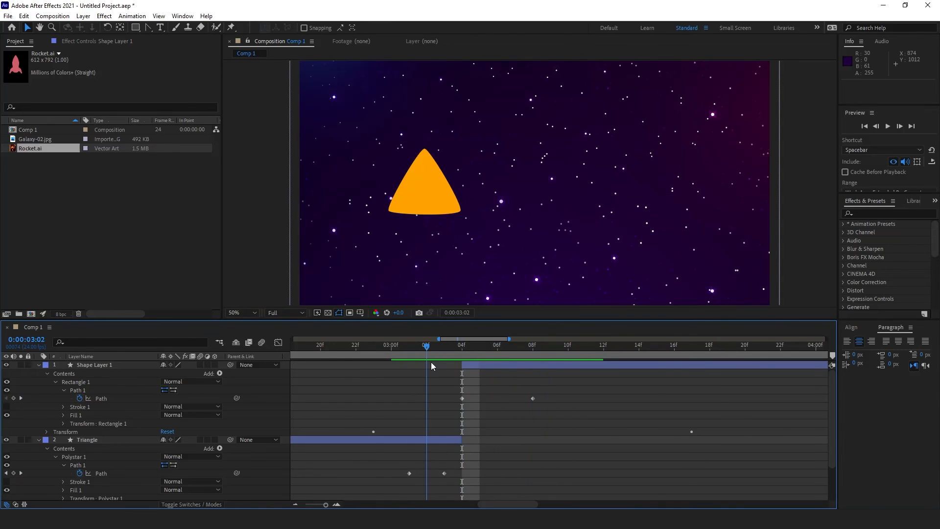
{"action": "key", "text": "minus"}
{"action": "key", "text": "minus"}
{"action": "key", "text": "minus"}
{"action": "key", "text": "minus"}
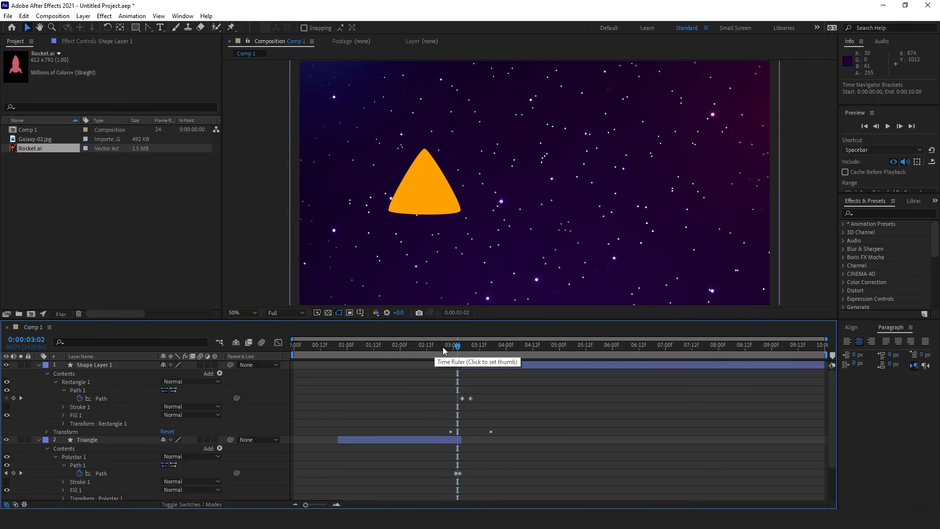
{"action": "left_click_drag", "start_coordinate": [451, 351], "coordinate": [396, 373]}
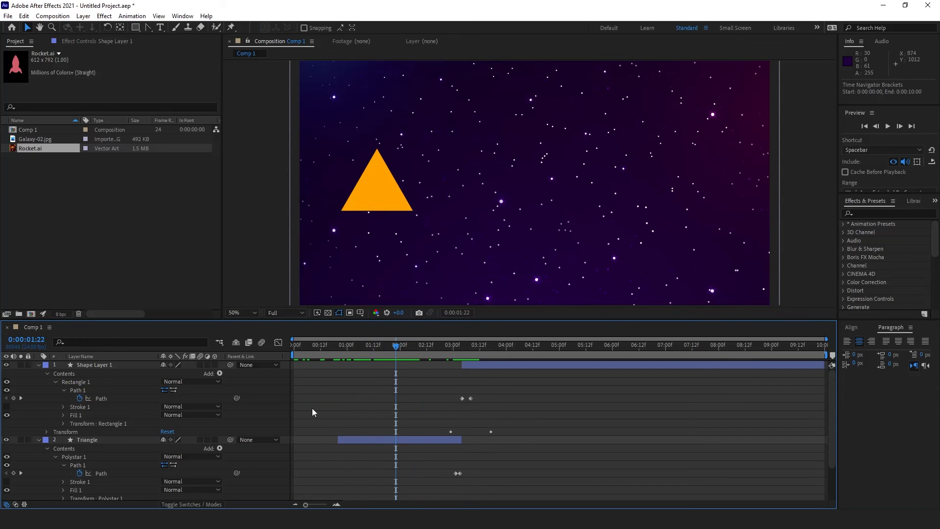
{"action": "scroll", "coordinate": [120, 458], "scroll_direction": "down", "scroll_amount": 1}
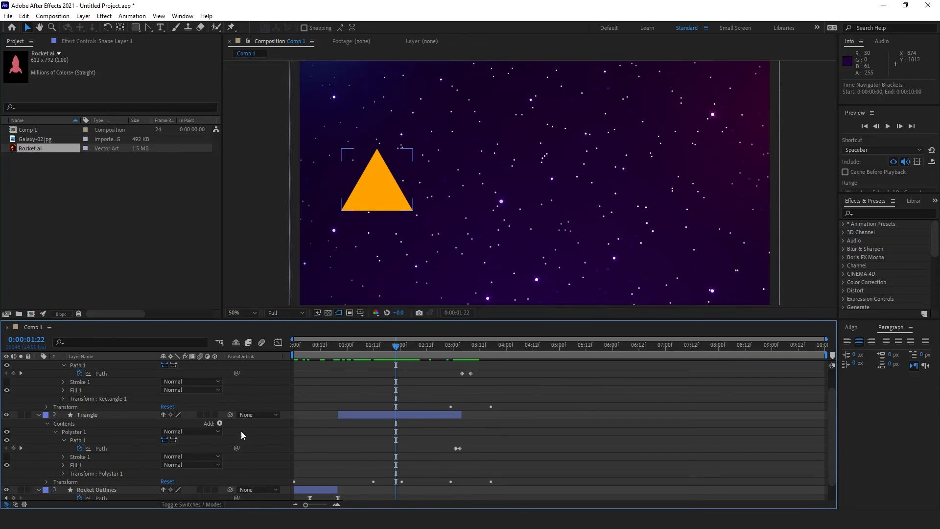
Step: Add a 0° Rotation keyframe to the Triangle at 0:00:02:01
{"action": "left_click", "coordinate": [99, 416]}
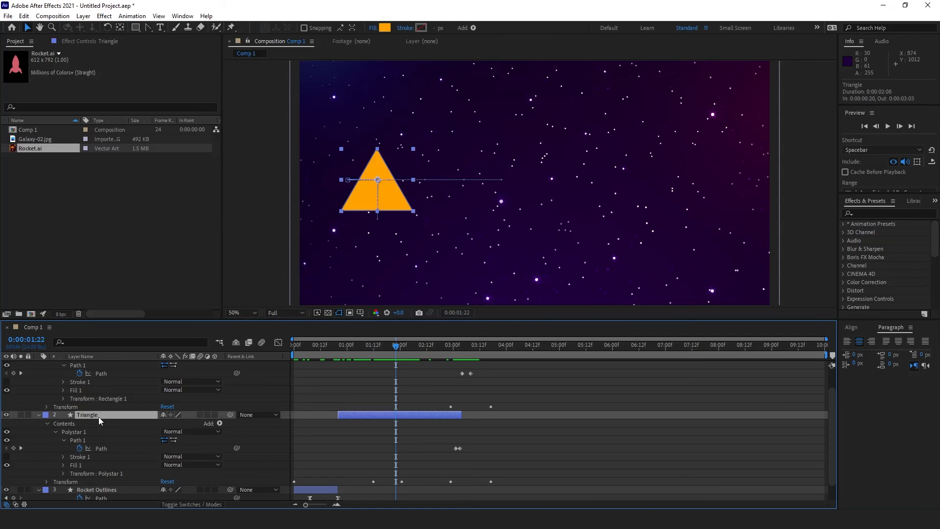
{"action": "key", "text": "r"}
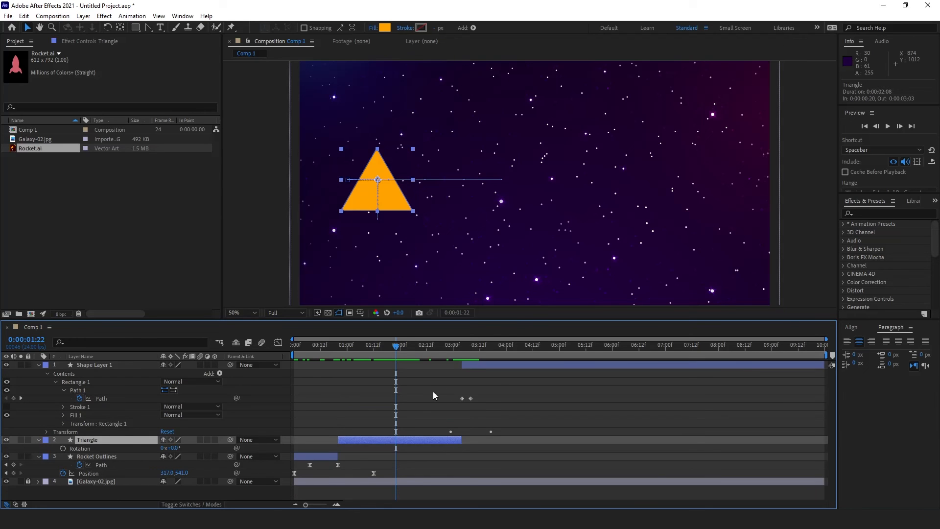
{"action": "key", "text": "shift+u"}
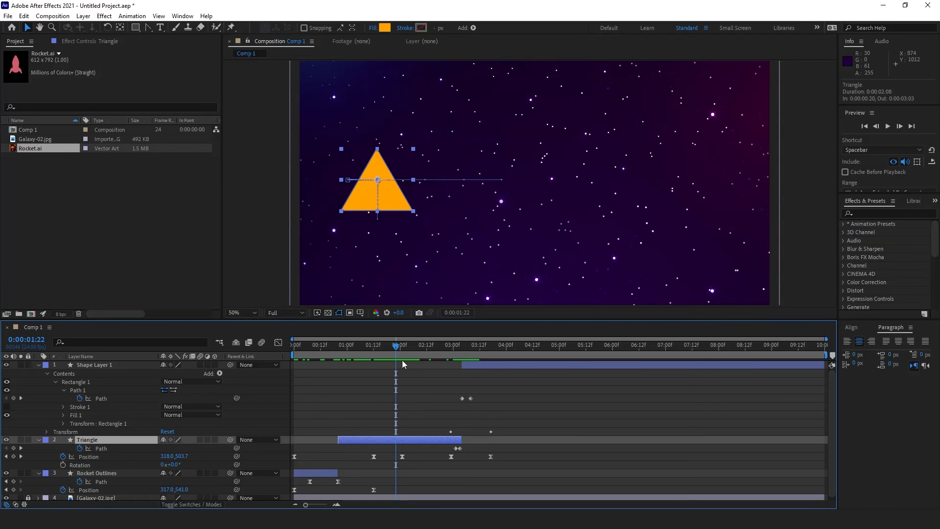
{"action": "left_click_drag", "start_coordinate": [392, 339], "coordinate": [402, 345]}
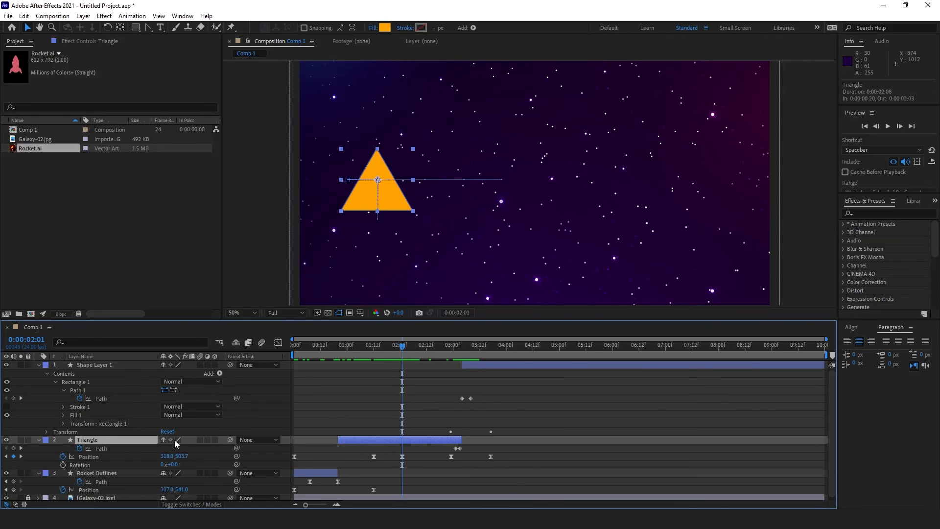
{"action": "left_click", "coordinate": [62, 465]}
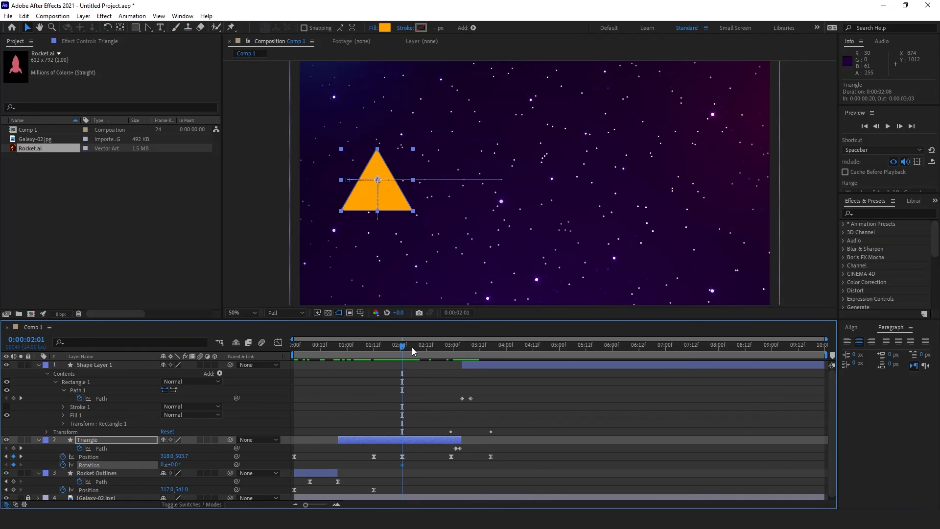
Step: Set the Triangle's Rotation to -10° at 0:00:02:23
{"action": "left_click", "coordinate": [426, 345]}
{"action": "key", "text": "k"}
{"action": "key", "text": "Page_Up"}
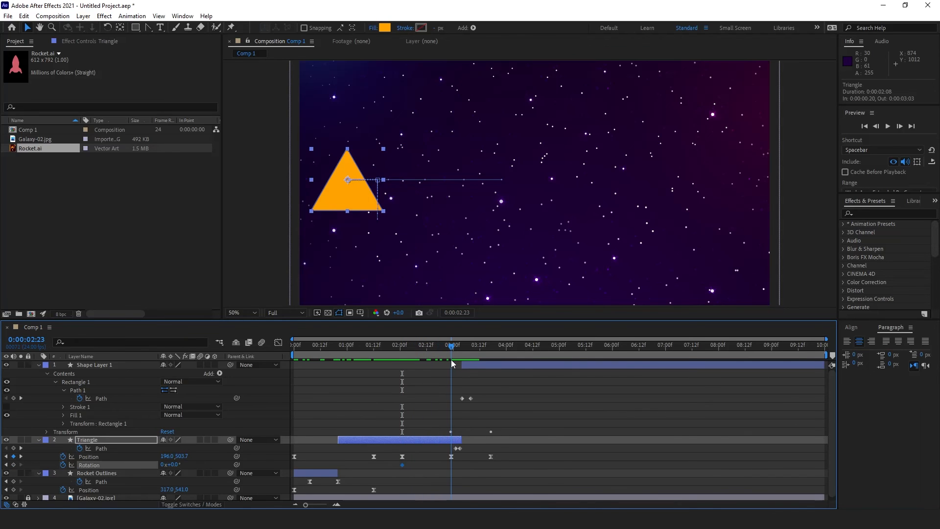
{"action": "left_click", "coordinate": [175, 464]}
{"action": "type", "text": "10"}
{"action": "key", "text": "Return"}
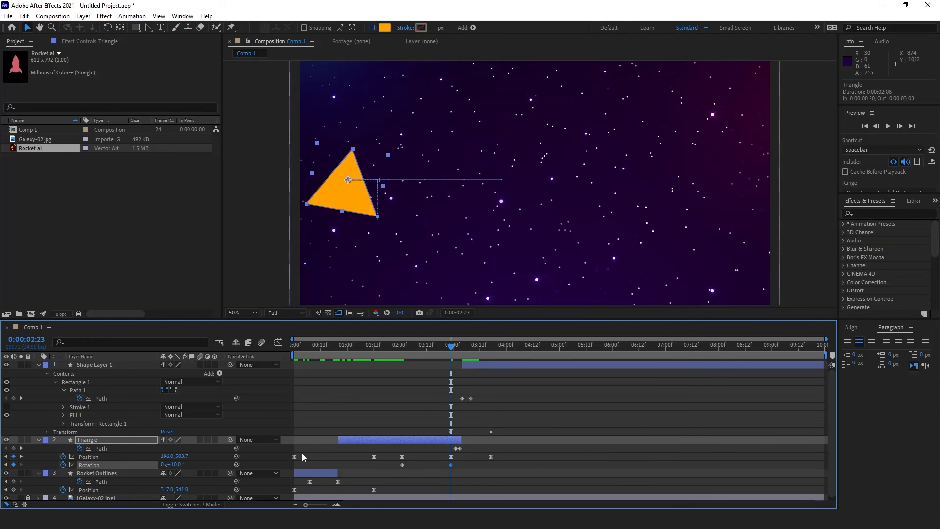
{"action": "key", "text": "ctrl+z"}
{"action": "key", "text": "KP_Subtract"}
{"action": "key", "text": "KP_1"}
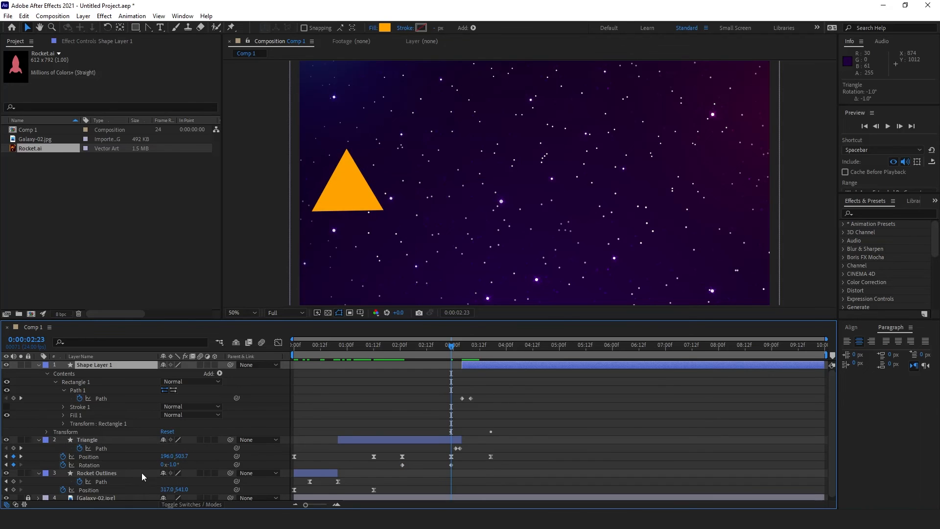
{"action": "left_click", "coordinate": [173, 464]}
{"action": "type", "text": "-10"}
{"action": "key", "text": "Return"}
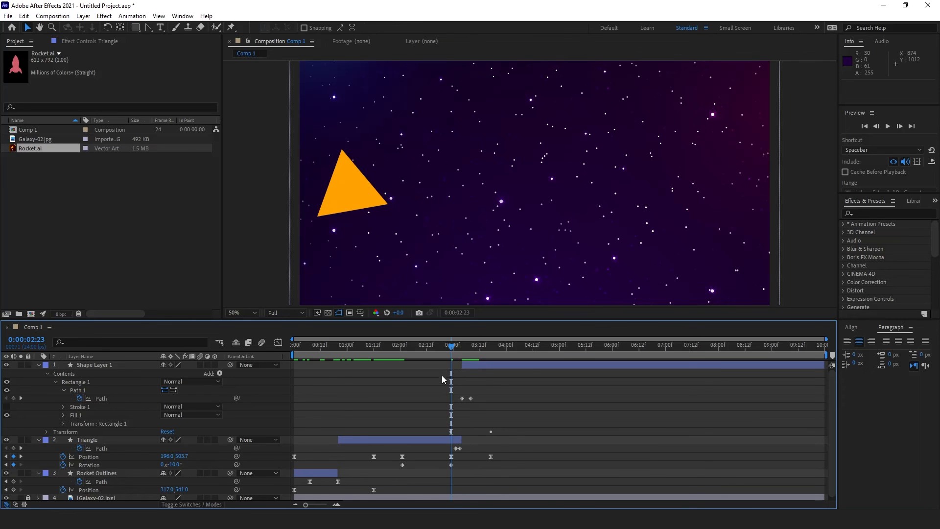
Step: Apply Easy Ease to both Rotation keyframes and preview the eased tilt
{"action": "mouse_move", "coordinate": [451, 347]}
{"action": "left_mouse_down"}
{"action": "mouse_move", "coordinate": [391, 349]}
{"action": "mouse_move", "coordinate": [465, 365]}
{"action": "mouse_move", "coordinate": [450, 365]}
{"action": "left_mouse_up"}
{"action": "left_click", "coordinate": [103, 465]}
{"action": "key", "text": "F9"}
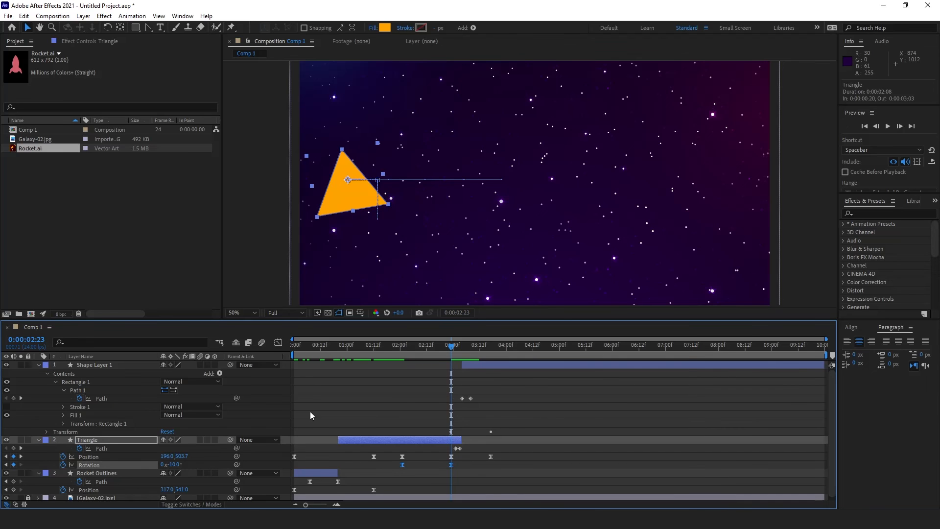
{"action": "mouse_move", "coordinate": [454, 363]}
{"action": "left_mouse_down"}
{"action": "mouse_move", "coordinate": [399, 358]}
{"action": "mouse_move", "coordinate": [475, 372]}
{"action": "mouse_move", "coordinate": [462, 366]}
{"action": "left_mouse_up"}
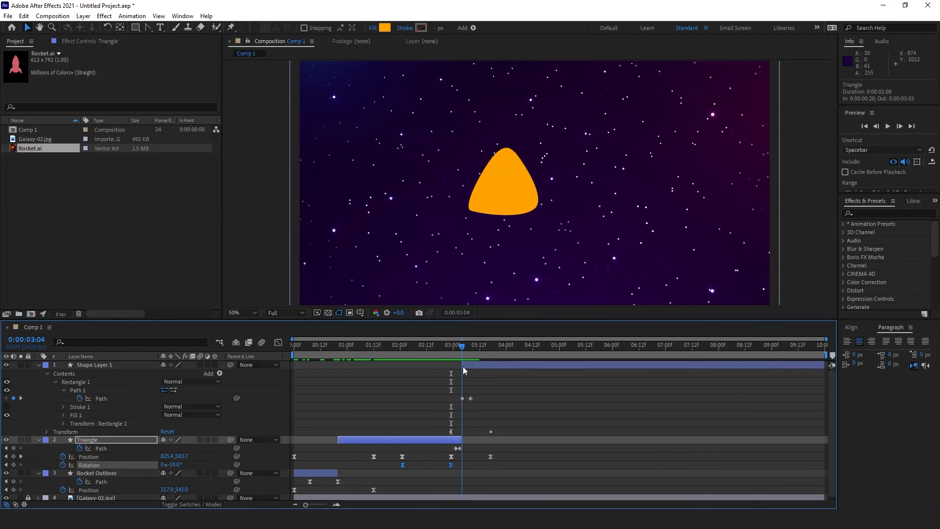
{"action": "left_click", "coordinate": [110, 365]}
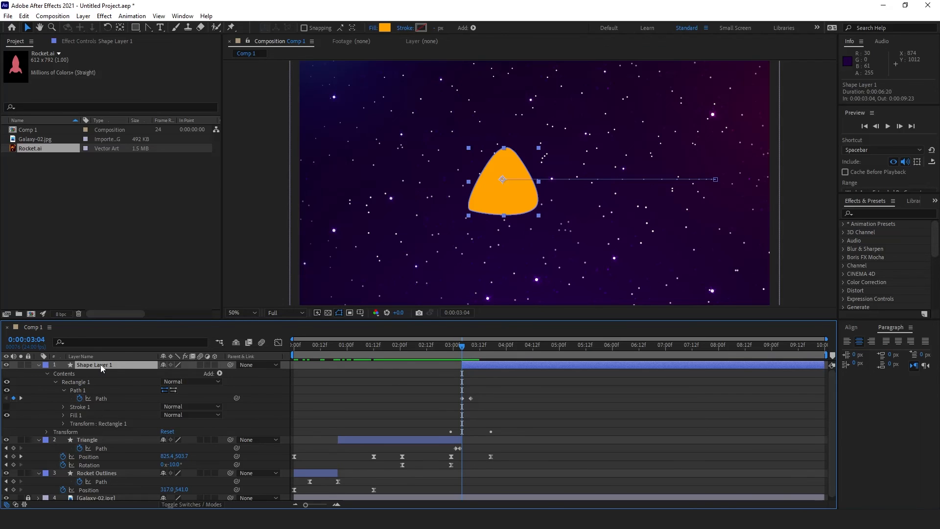
Step: Show Shape Layer 1's animated properties and Rotation, and keyframe its Rotation at 10°
{"action": "key", "text": "p"}
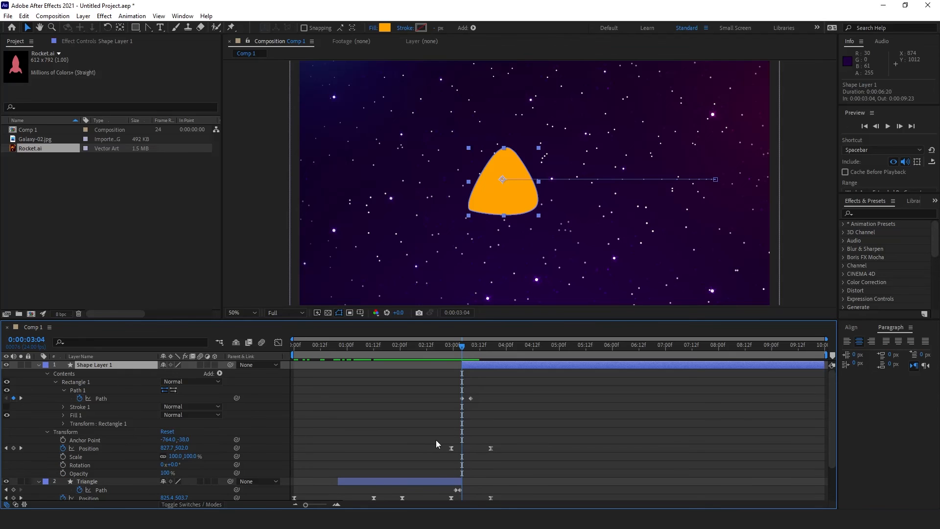
{"action": "key", "text": "shift+r"}
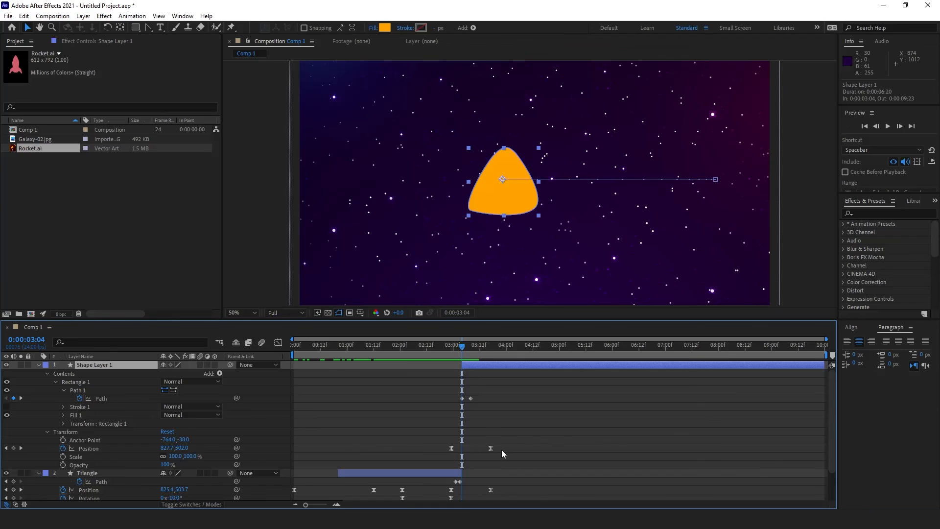
{"action": "left_click", "coordinate": [509, 433]}
{"action": "left_click", "coordinate": [128, 363]}
{"action": "key", "text": "u"}
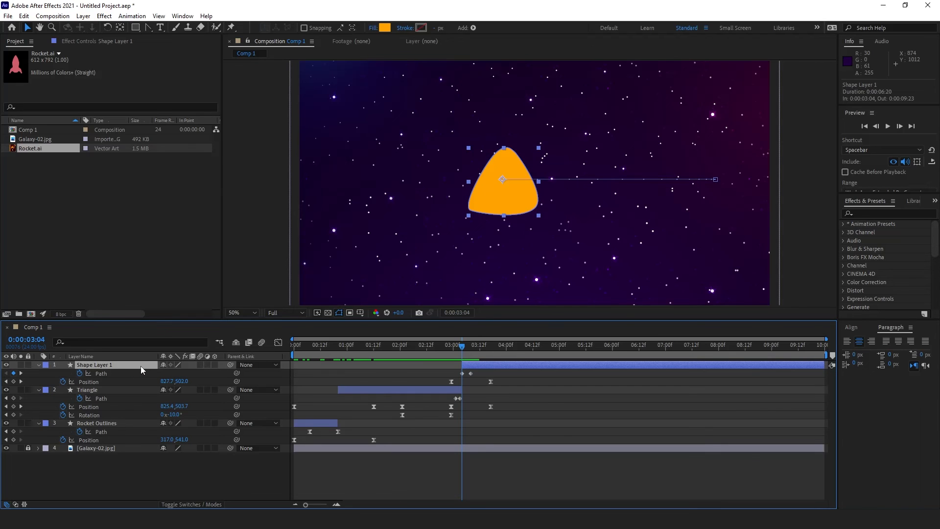
{"action": "key", "text": "shift+r"}
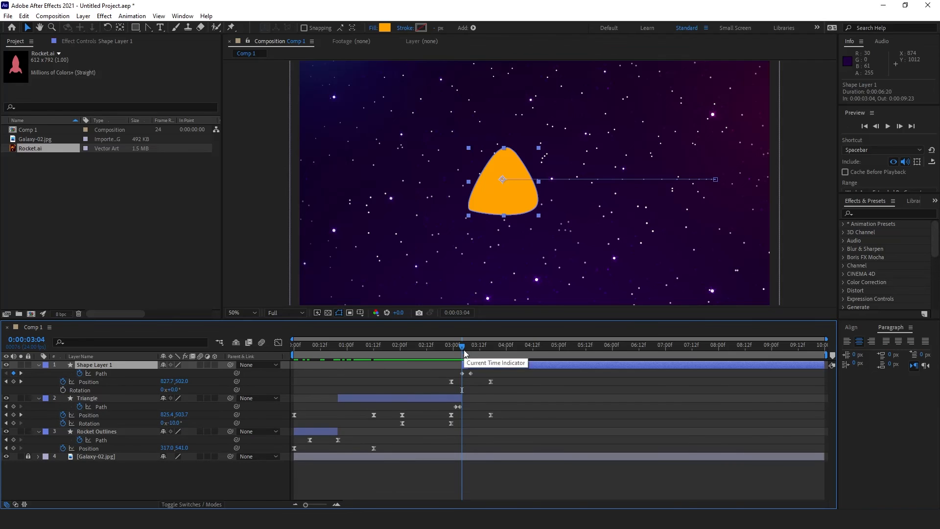
{"action": "left_click", "coordinate": [176, 390]}
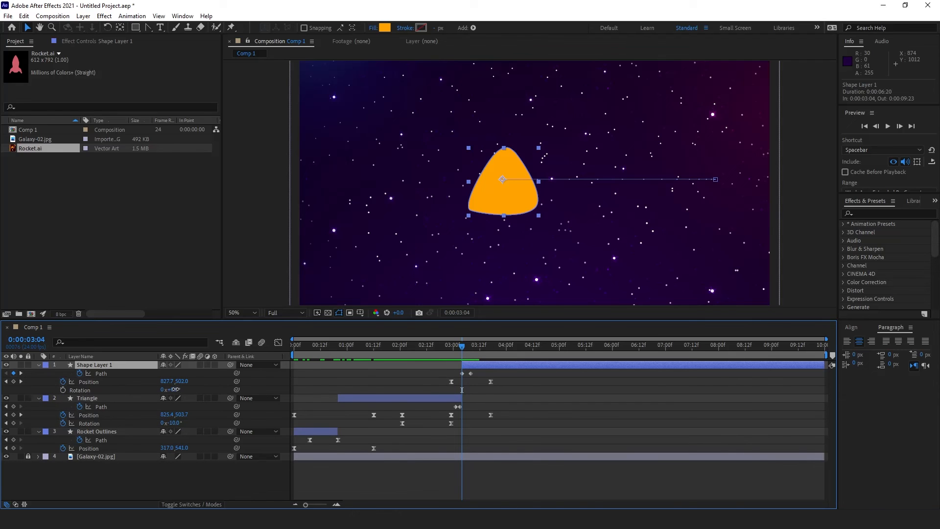
{"action": "type", "text": "10"}
{"action": "key", "text": "Return"}
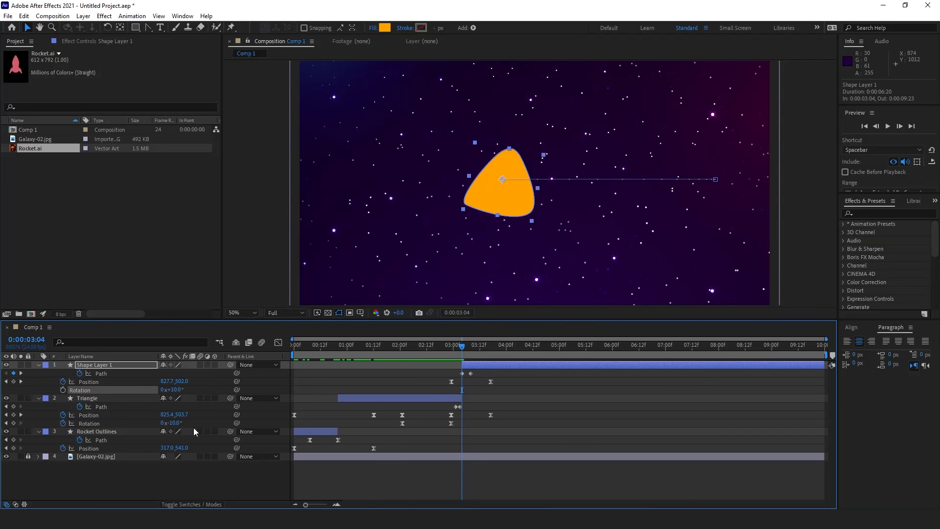
{"action": "left_click", "coordinate": [62, 390]}
Step: Shift the rotation keyframe later, then at about 4:12 drag the square left to key Position
{"action": "mouse_move", "coordinate": [481, 354]}
{"action": "left_mouse_down"}
{"action": "mouse_move", "coordinate": [511, 361]}
{"action": "mouse_move", "coordinate": [490, 355]}
{"action": "left_mouse_up"}
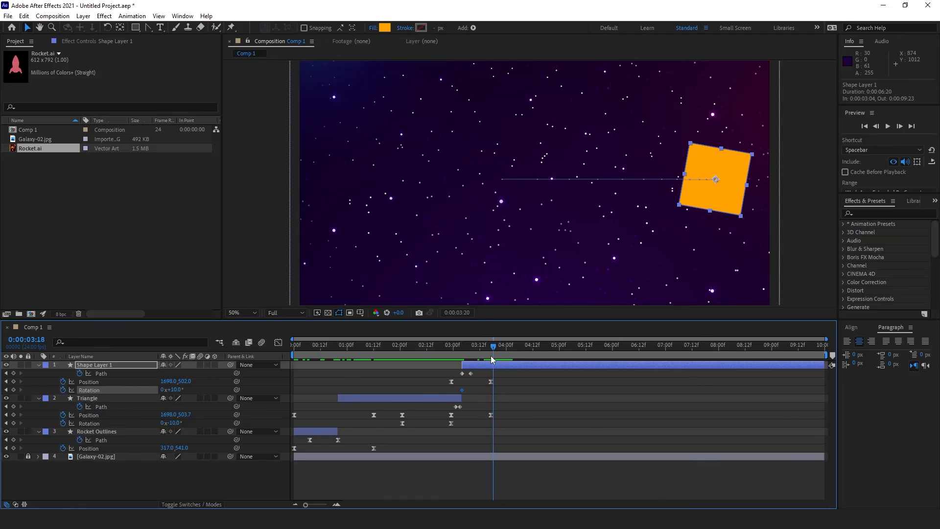
{"action": "left_click_drag", "start_coordinate": [463, 391], "coordinate": [490, 390]}
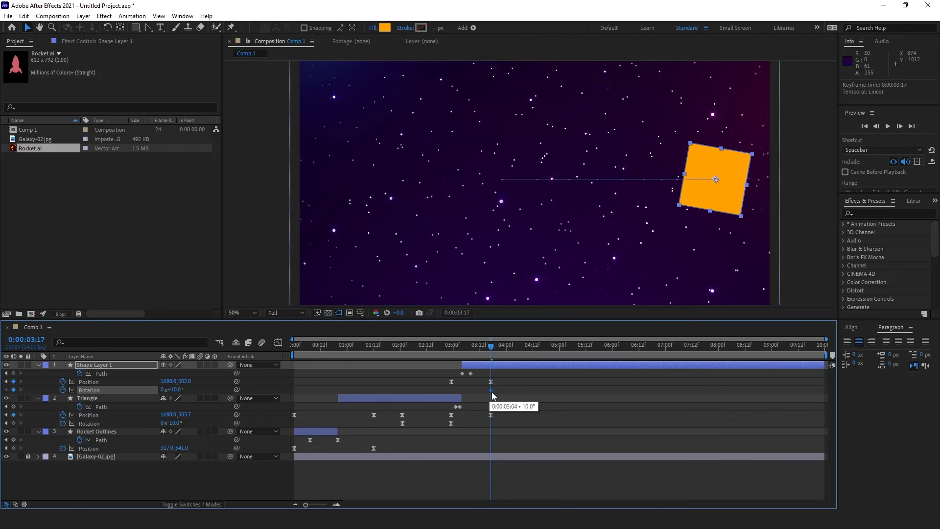
{"action": "left_click_drag", "start_coordinate": [495, 351], "coordinate": [534, 351]}
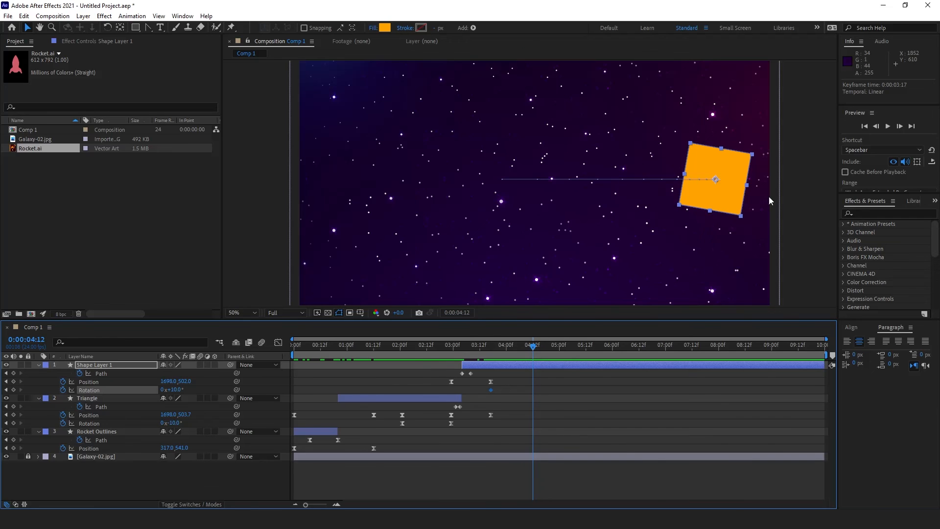
{"action": "left_click_drag", "start_coordinate": [721, 197], "coordinate": [689, 199]}
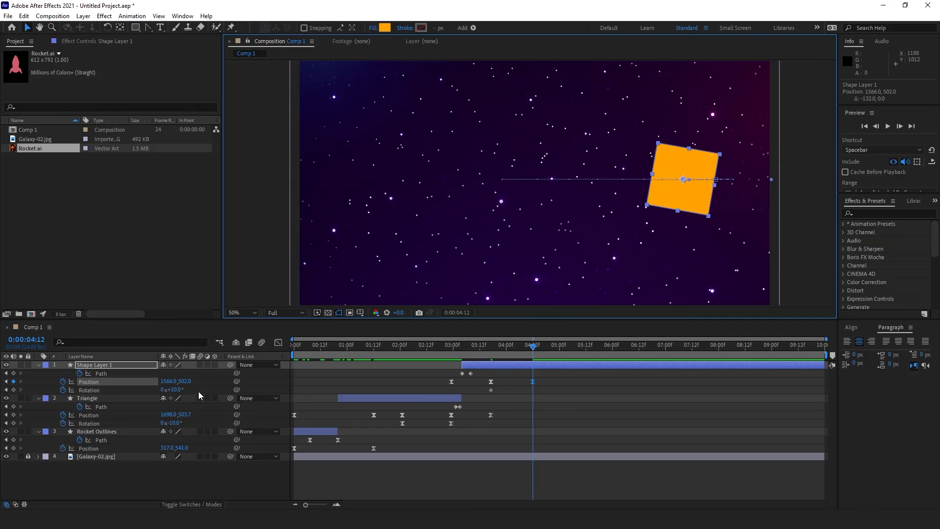
Step: At 0:00:04:12, set the square's Rotation to 0 and move it further left to x 1530
{"action": "left_click", "coordinate": [175, 389]}
{"action": "key", "text": "Return"}
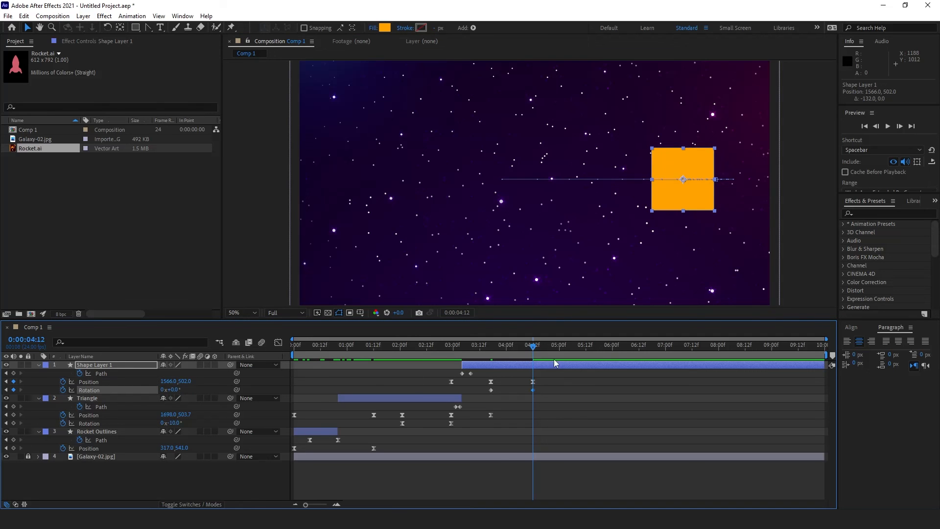
{"action": "left_click_drag", "start_coordinate": [691, 195], "coordinate": [682, 193]}
{"action": "left_click_drag", "start_coordinate": [533, 345], "coordinate": [502, 348]}
Step: At the 0:00:03:17 keyframe, drag the square further left to x 1619.6
{"action": "scroll", "coordinate": [641, 260], "scroll_direction": "up", "scroll_amount": 1}
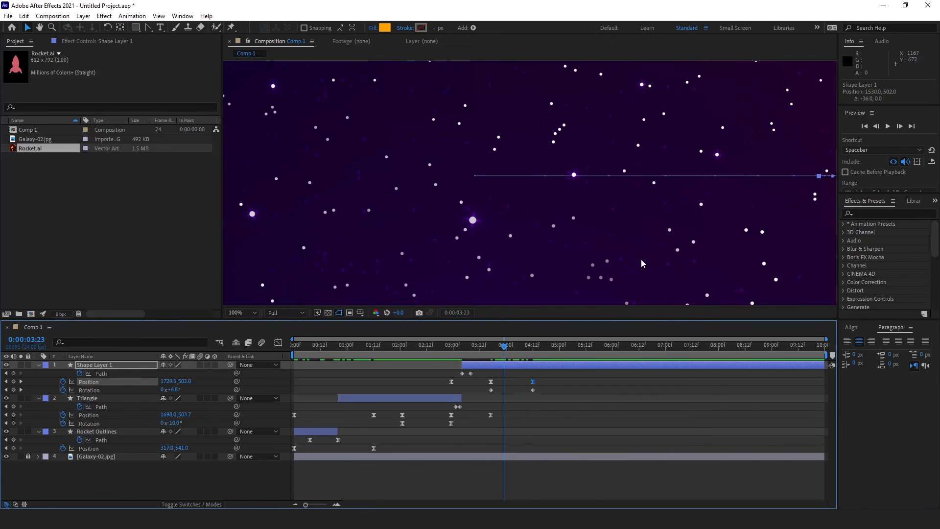
{"action": "left_click_drag", "start_coordinate": [728, 215], "coordinate": [555, 247]}
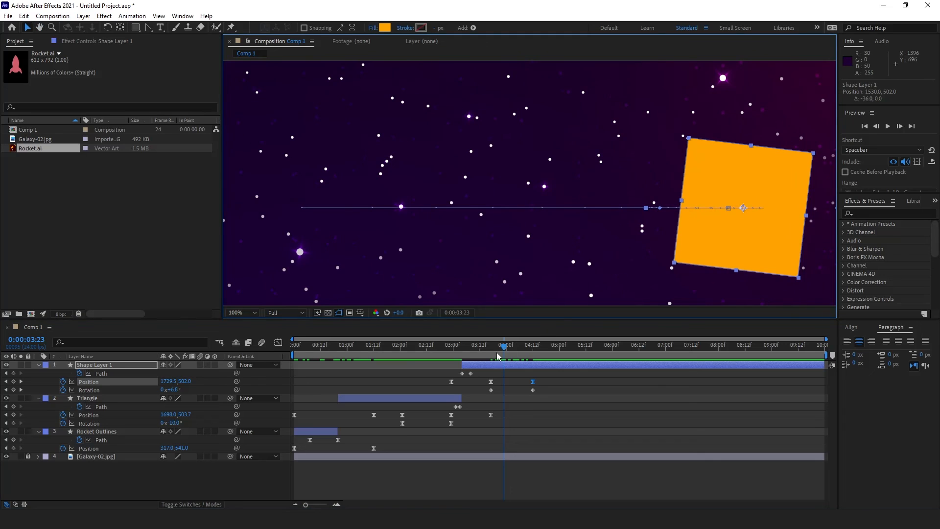
{"action": "mouse_move", "coordinate": [498, 354]}
{"action": "left_mouse_down"}
{"action": "mouse_move", "coordinate": [474, 355]}
{"action": "mouse_move", "coordinate": [532, 366]}
{"action": "mouse_move", "coordinate": [495, 370]}
{"action": "mouse_move", "coordinate": [504, 350]}
{"action": "mouse_move", "coordinate": [514, 351]}
{"action": "mouse_move", "coordinate": [507, 350]}
{"action": "left_mouse_up"}
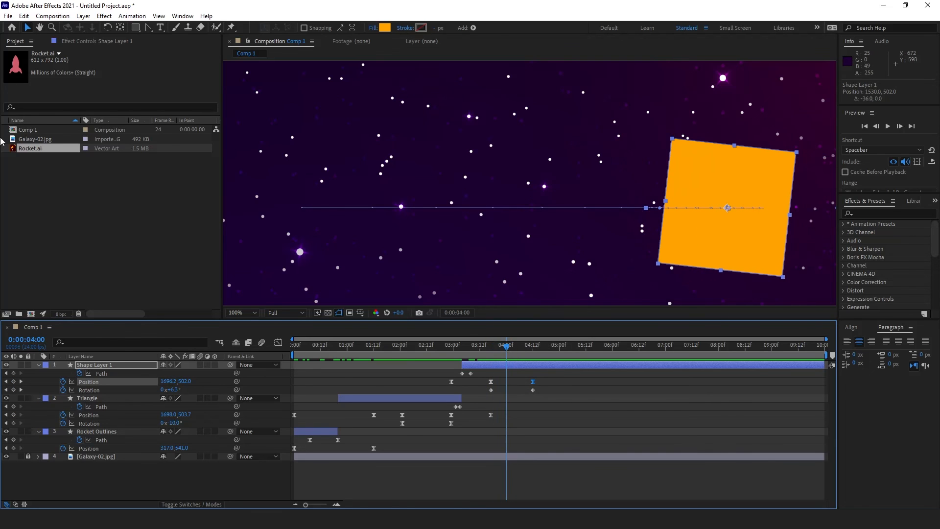
{"action": "left_click", "coordinate": [149, 27]}
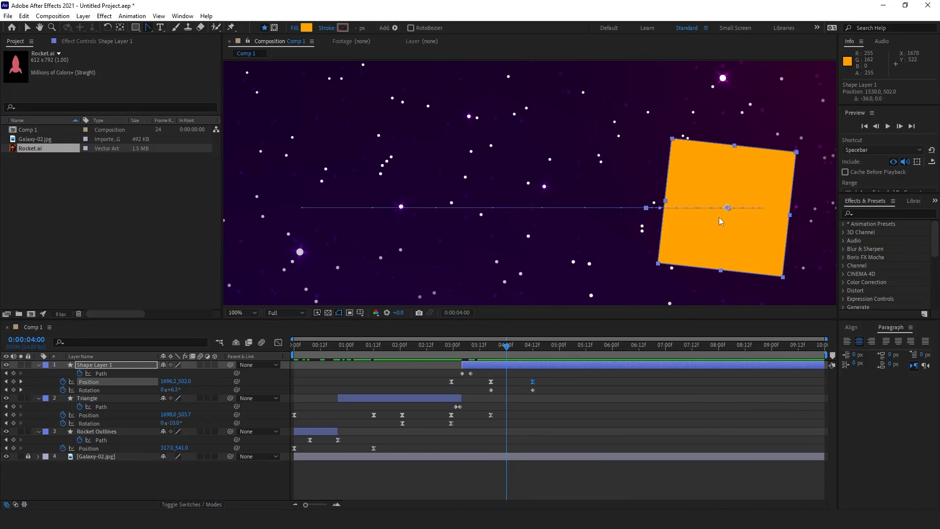
{"action": "left_click_drag", "start_coordinate": [728, 211], "coordinate": [690, 209]}
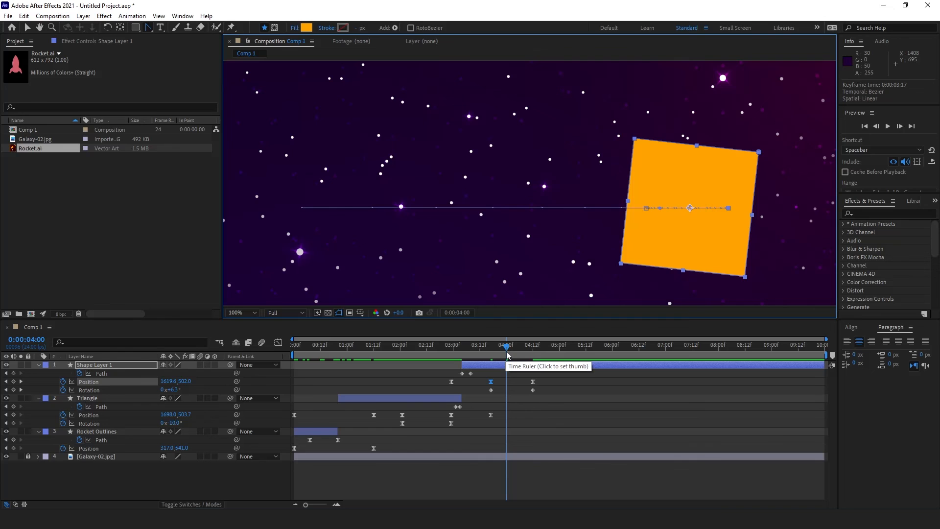
{"action": "left_click_drag", "start_coordinate": [507, 354], "coordinate": [541, 370]}
{"action": "key", "text": "comma"}
{"action": "key", "text": "comma"}
{"action": "key", "text": "comma"}
{"action": "key", "text": "comma"}
{"action": "key", "text": "comma"}
{"action": "key", "text": "comma"}
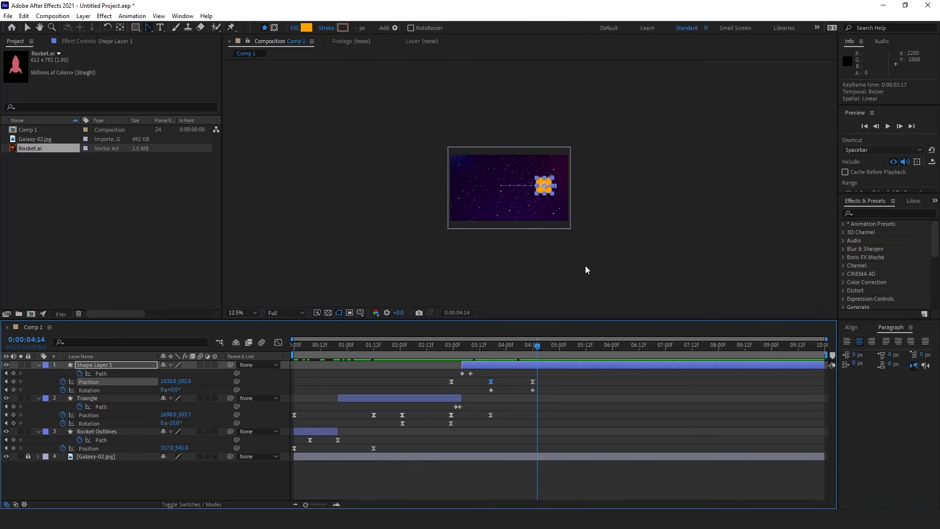
Step: Zoom the comp to 25% and collapse Shape Layer 1, Triangle and Rocket Outlines properties
{"action": "key", "text": "period"}
{"action": "left_click", "coordinate": [27, 27]}
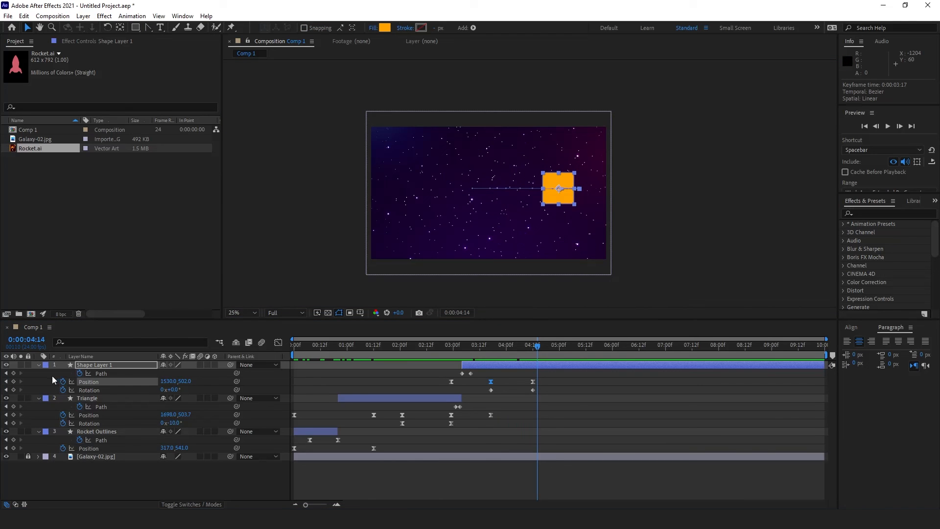
{"action": "left_click", "coordinate": [39, 365]}
{"action": "left_click", "coordinate": [39, 374]}
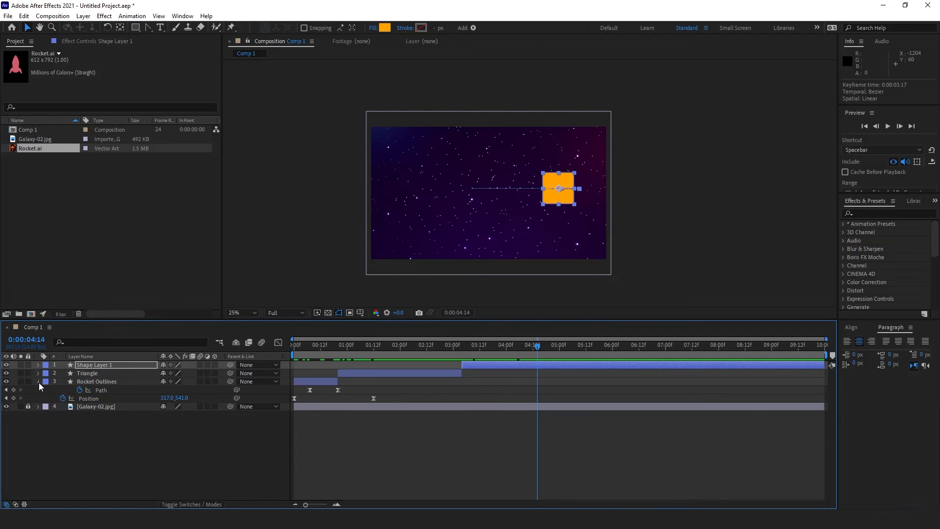
{"action": "left_click", "coordinate": [39, 382]}
Step: End the work area at 0:00:05:00, play a preview, scrub to 3:17 and pick the Pen tool
{"action": "left_click_drag", "start_coordinate": [828, 353], "coordinate": [563, 363]}
{"action": "left_click", "coordinate": [511, 351]}
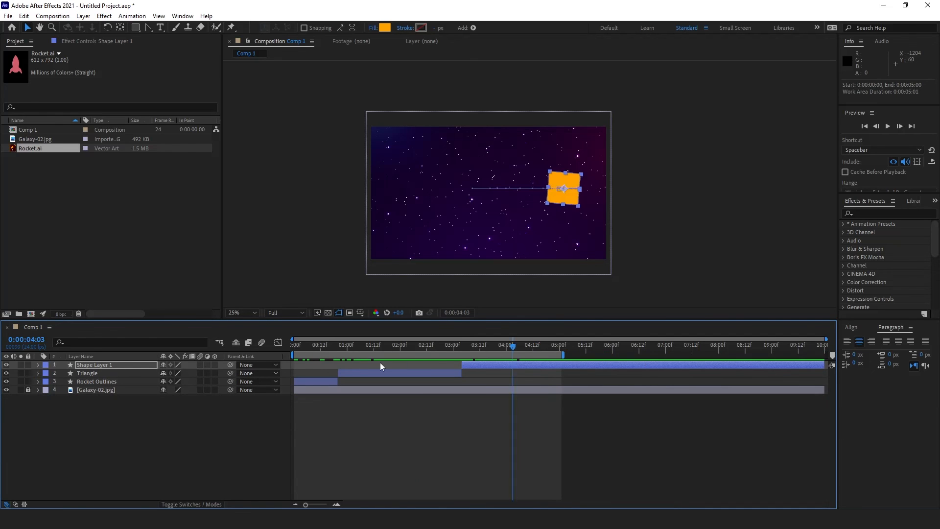
{"action": "key", "text": "space"}
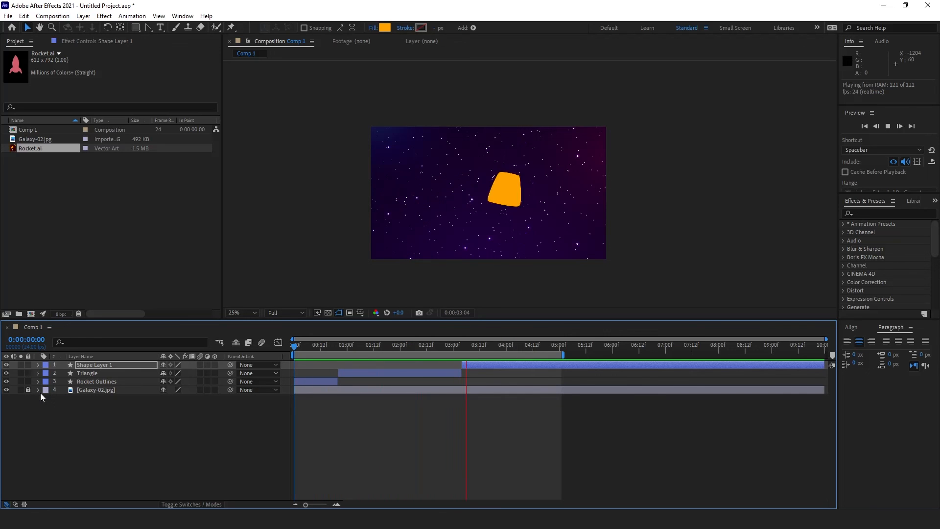
{"action": "key", "text": "space"}
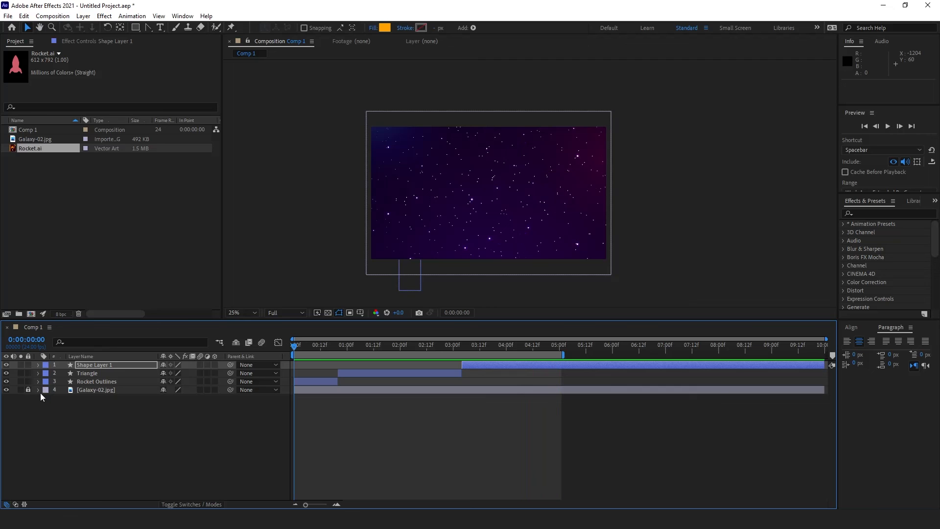
{"action": "left_click_drag", "start_coordinate": [507, 349], "coordinate": [481, 342]}
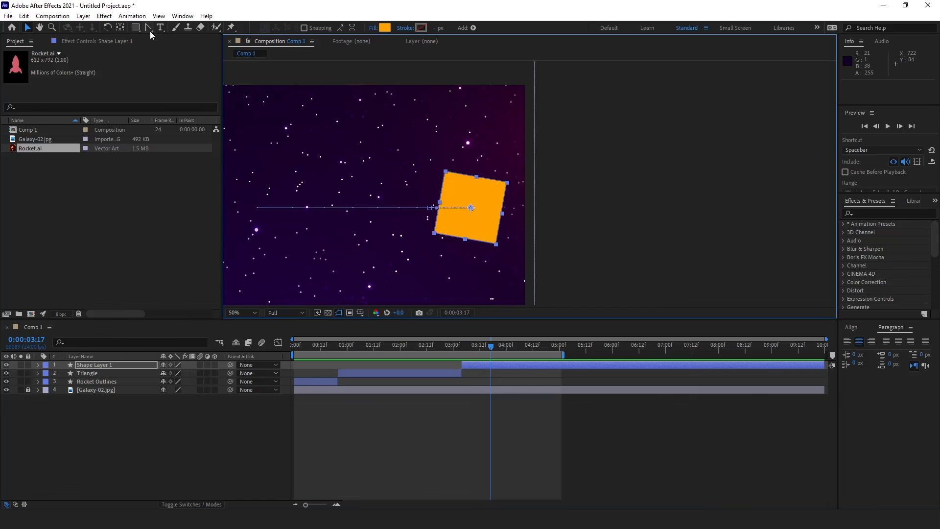
{"action": "left_click_drag", "start_coordinate": [149, 31], "coordinate": [196, 33]}
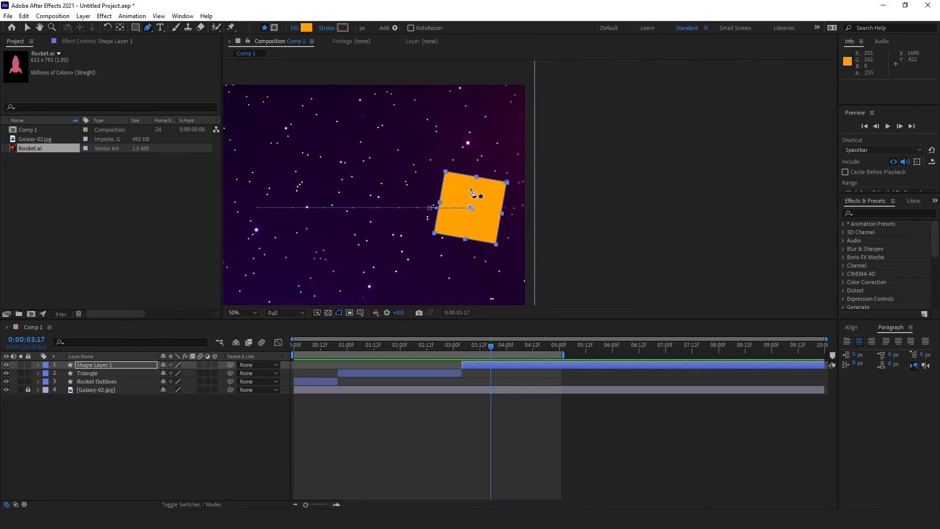
Step: Pen a three-point closed blob at the square's right corner and curve one vertex to round it
{"action": "scroll", "coordinate": [475, 193], "scroll_direction": "up", "scroll_amount": 2}
{"action": "left_click", "coordinate": [425, 192]}
{"action": "left_click", "coordinate": [426, 179]}
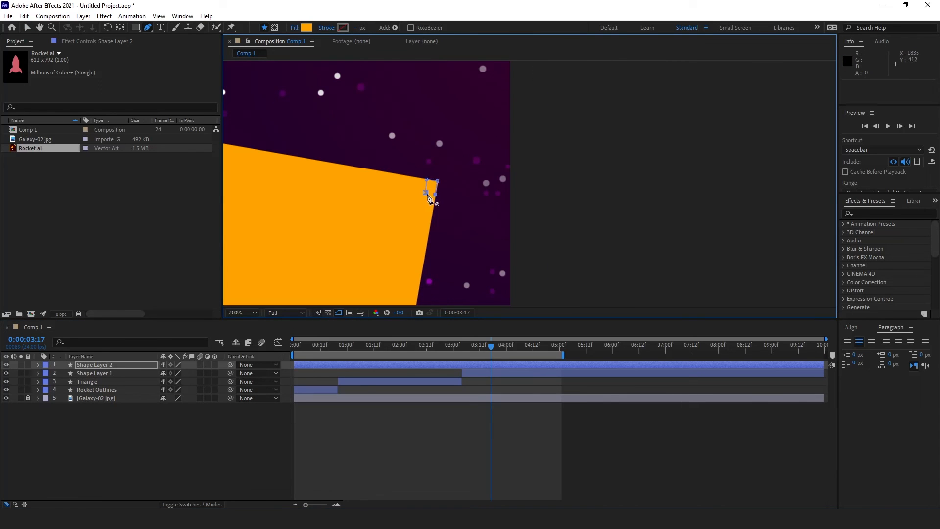
{"action": "left_click", "coordinate": [426, 192]}
{"action": "left_click_drag", "start_coordinate": [153, 33], "coordinate": [186, 55]}
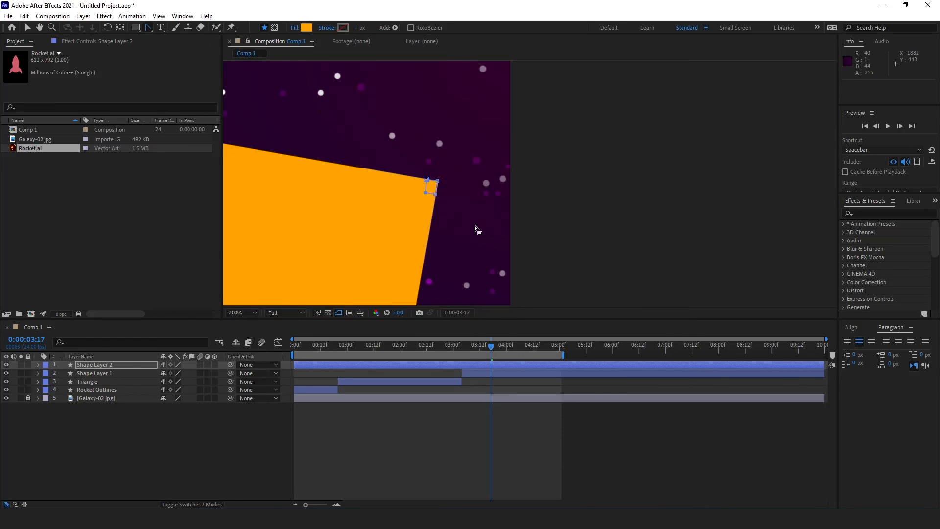
{"action": "left_click_drag", "start_coordinate": [438, 181], "coordinate": [434, 193]}
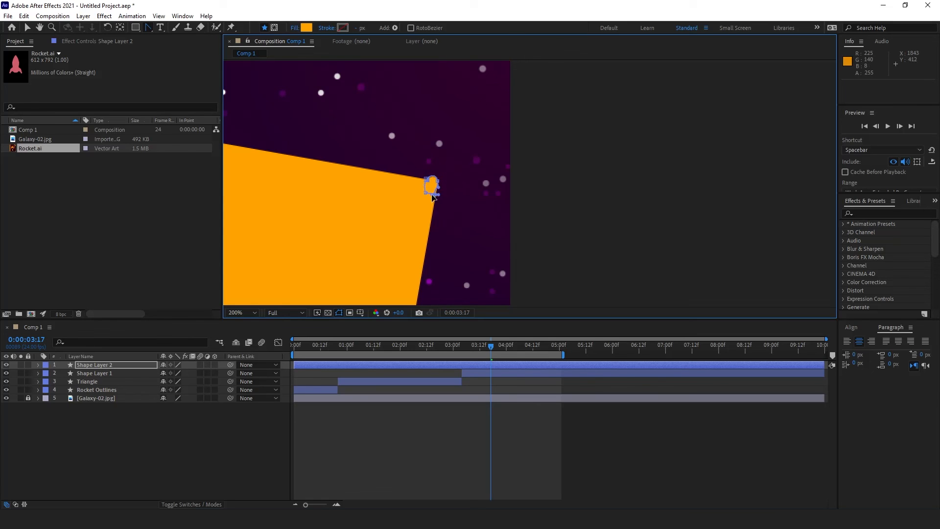
{"action": "key", "text": "v"}
{"action": "left_click", "coordinate": [478, 389]}
{"action": "mouse_move", "coordinate": [486, 350]}
{"action": "left_mouse_down"}
{"action": "mouse_move", "coordinate": [477, 350]}
{"action": "mouse_move", "coordinate": [489, 355]}
{"action": "left_mouse_up"}
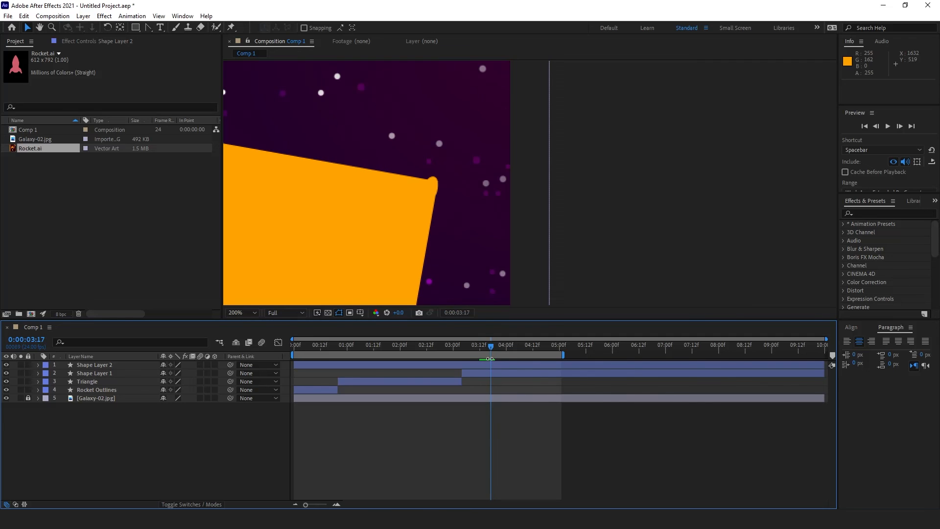
Step: Trim Shape Layer 2 to start at 0:00:03:17 and show its Position
{"action": "left_click", "coordinate": [498, 366]}
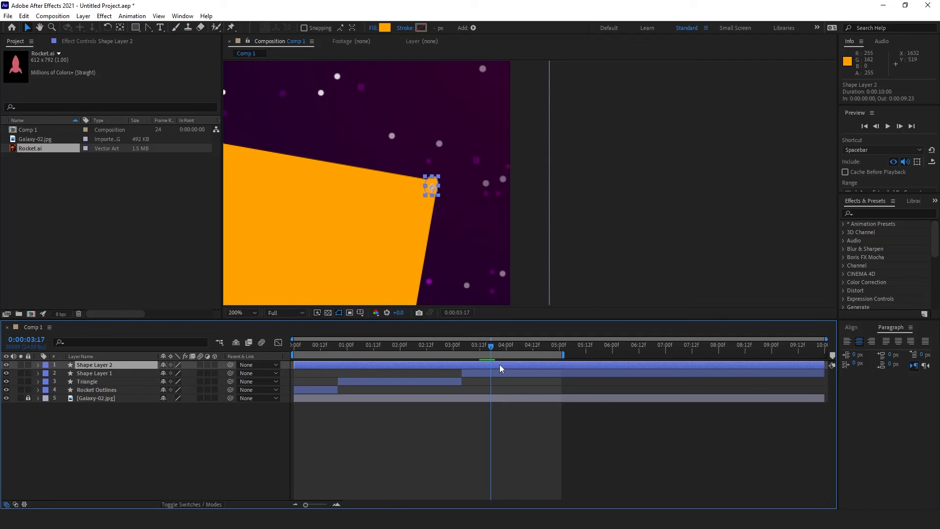
{"action": "key", "text": "alt+bracketleft"}
{"action": "left_click", "coordinate": [501, 424]}
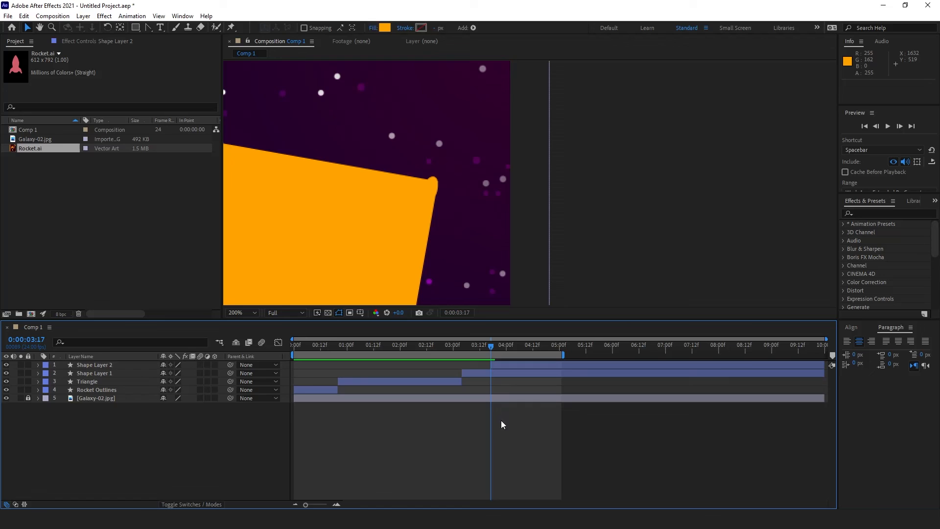
{"action": "left_click", "coordinate": [498, 367]}
{"action": "key", "text": "p"}
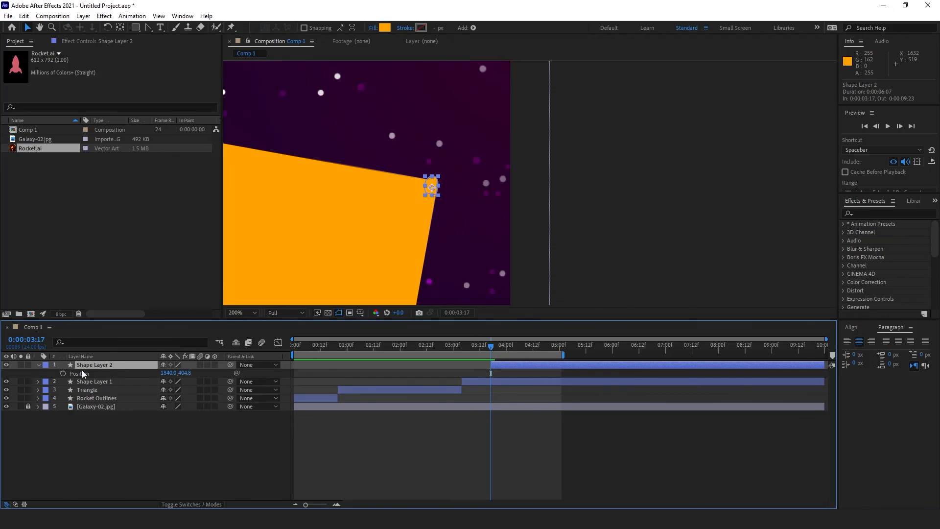
Step: Keyframe the blob's Path 1 at 0:00:03:17 and show it alongside Position
{"action": "left_click", "coordinate": [38, 365]}
{"action": "left_click", "coordinate": [48, 381]}
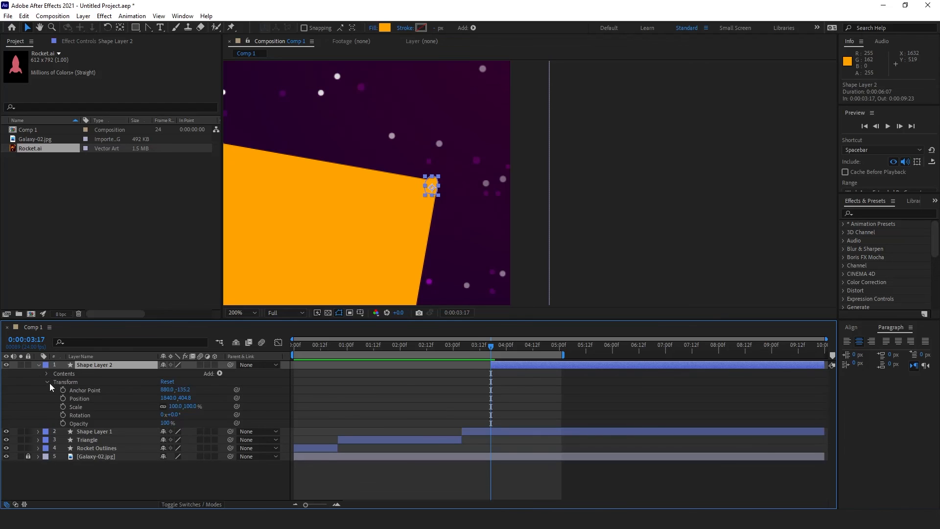
{"action": "left_click", "coordinate": [48, 382]}
{"action": "left_click", "coordinate": [47, 374]}
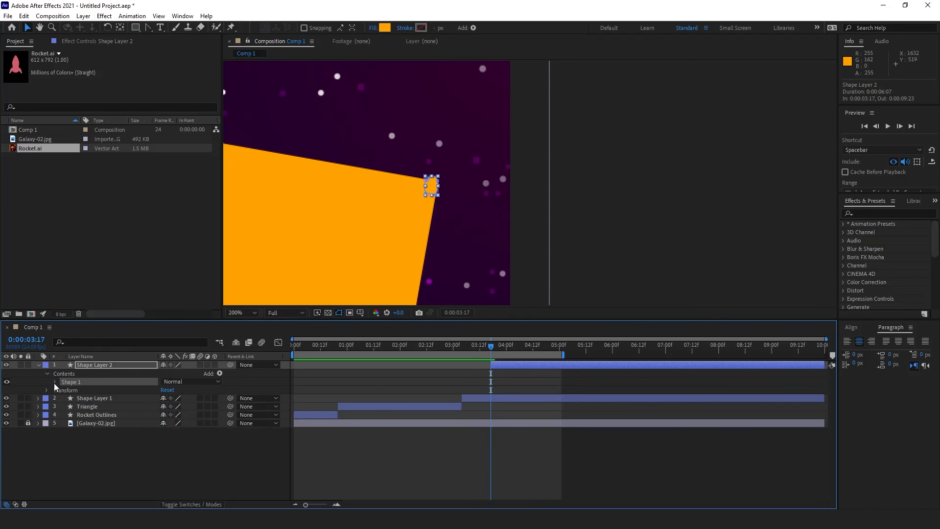
{"action": "left_click", "coordinate": [54, 382]}
{"action": "left_click", "coordinate": [64, 389]}
{"action": "left_click", "coordinate": [82, 398]}
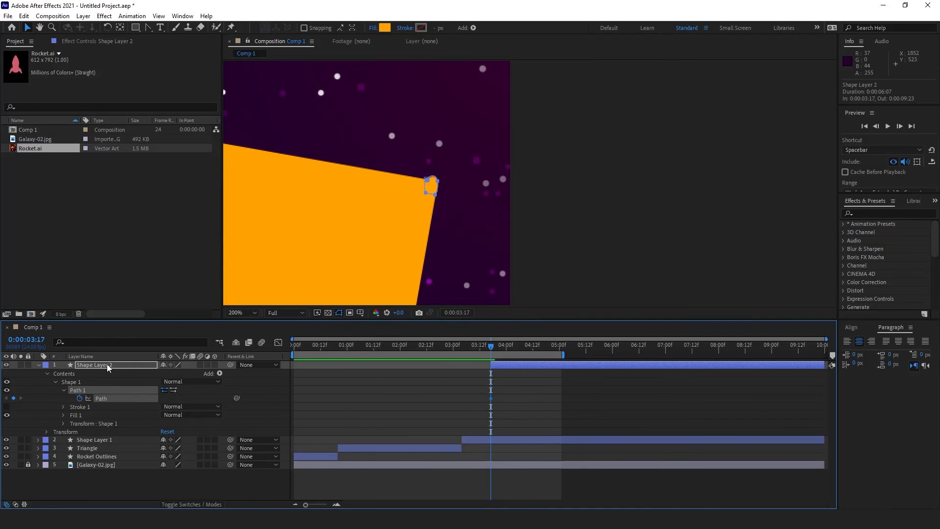
{"action": "key", "text": "u"}
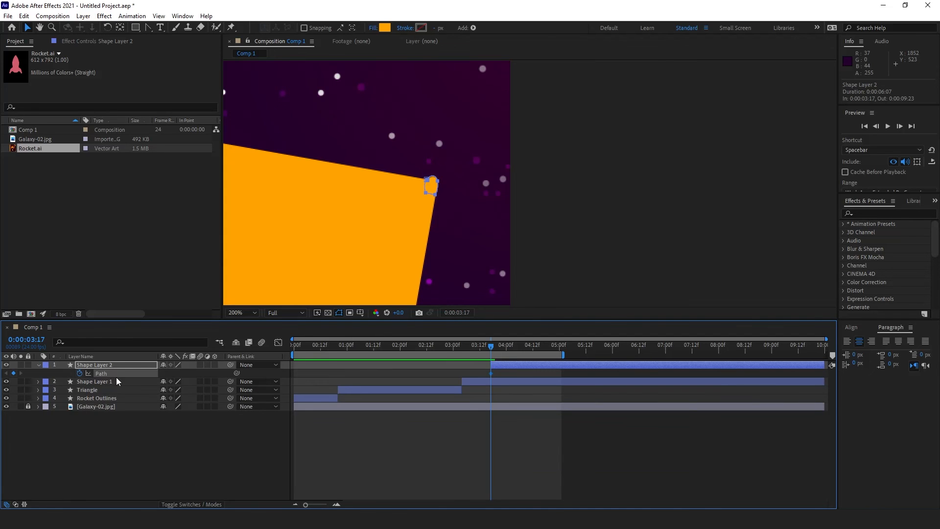
{"action": "key", "text": "shift+p"}
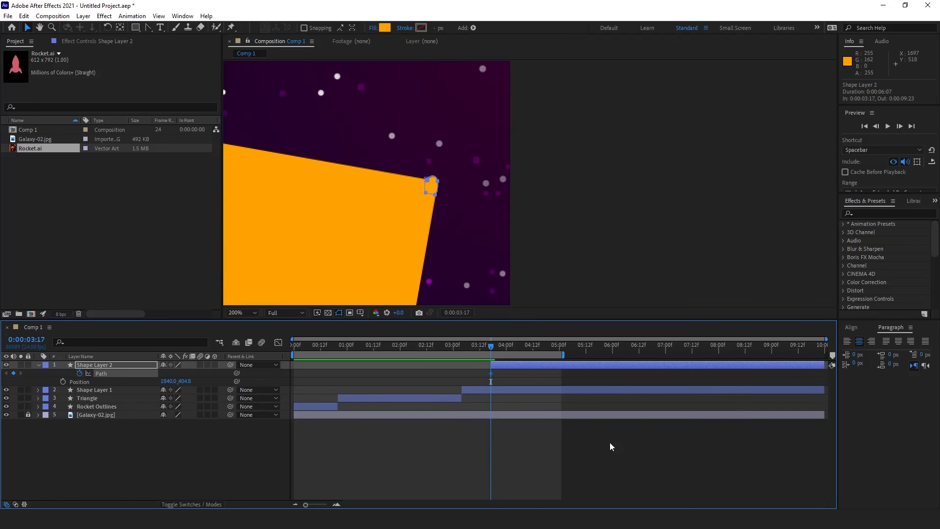
Step: Keyframe the blob's Position from 0:00:03:17 to 0:00:05:11, flying up-right to 1915.5,305.8
{"action": "left_click", "coordinate": [62, 382]}
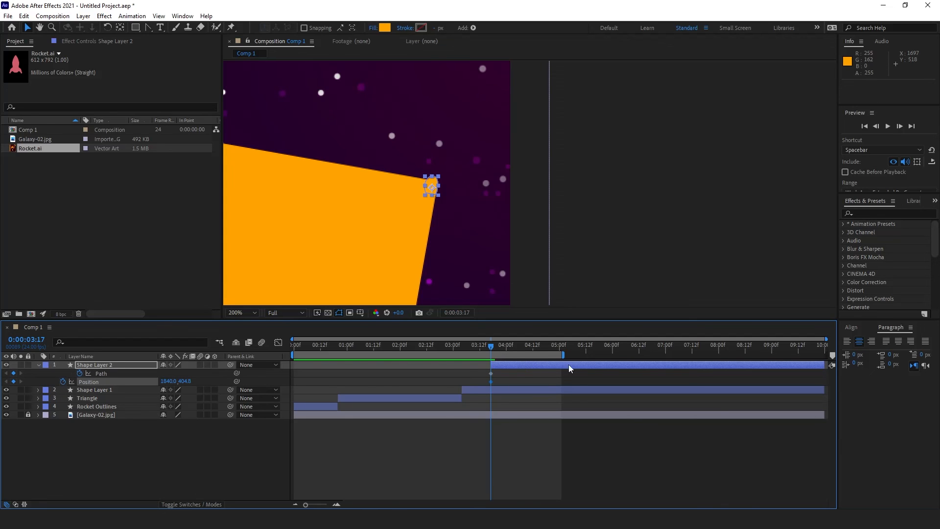
{"action": "left_click_drag", "start_coordinate": [564, 351], "coordinate": [589, 351]}
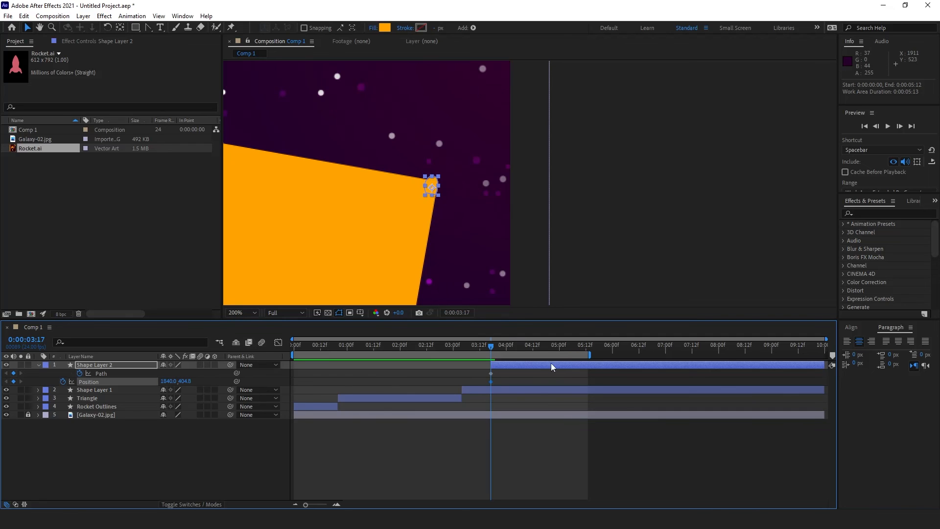
{"action": "left_click_drag", "start_coordinate": [562, 345], "coordinate": [583, 354]}
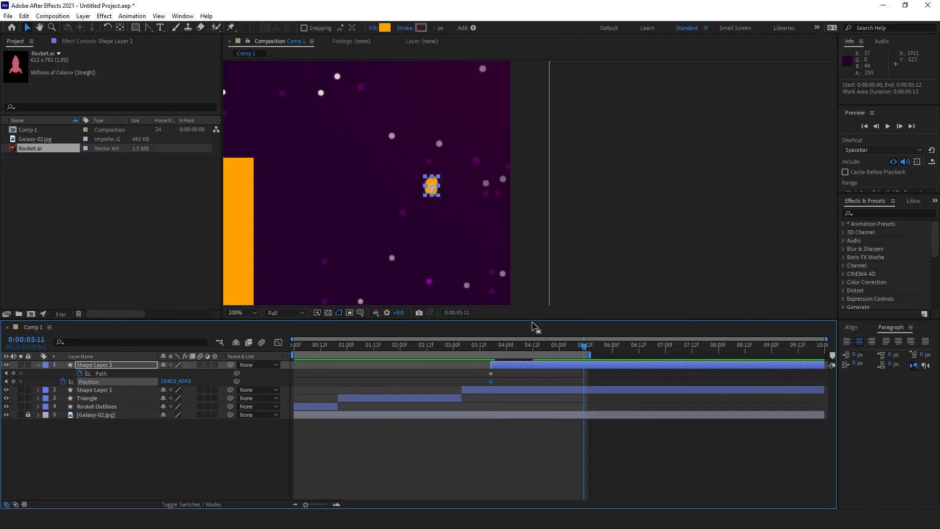
{"action": "left_click_drag", "start_coordinate": [438, 189], "coordinate": [505, 89]}
{"action": "left_click_drag", "start_coordinate": [536, 345], "coordinate": [493, 348]}
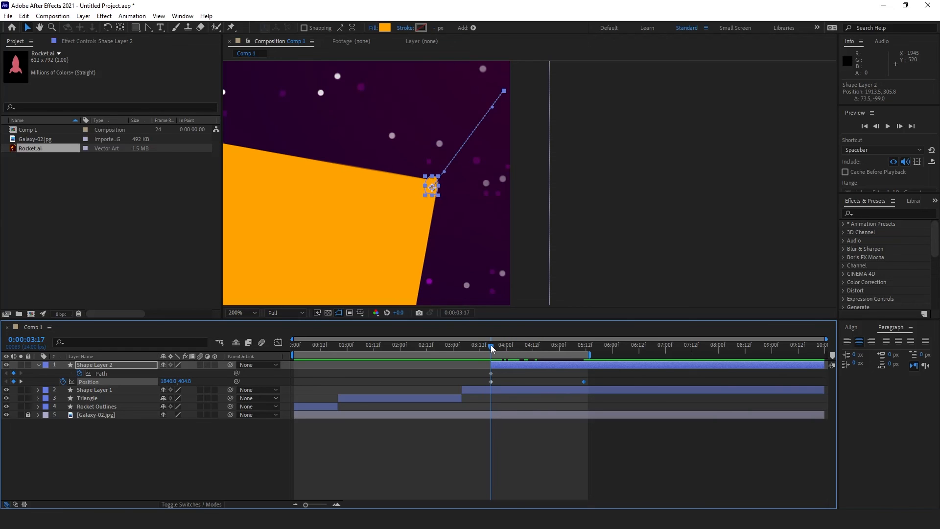
{"action": "left_click", "coordinate": [493, 447]}
{"action": "key", "text": "period"}
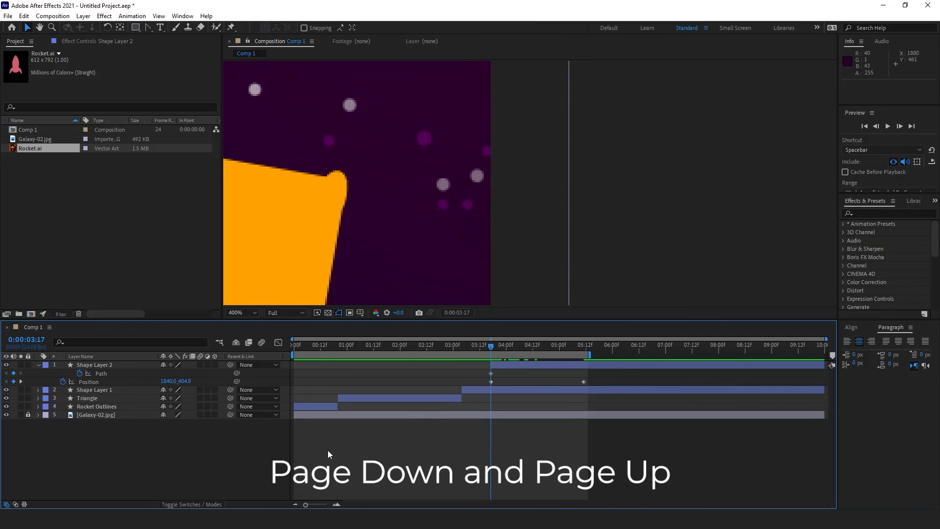
Step: Step through frames around 0:00:03:18 and select the blob layer at 0:00:03:19
{"action": "key", "text": "Page_Up"}
{"action": "key", "text": "Page_Down"}
{"action": "key", "text": "Page_Down"}
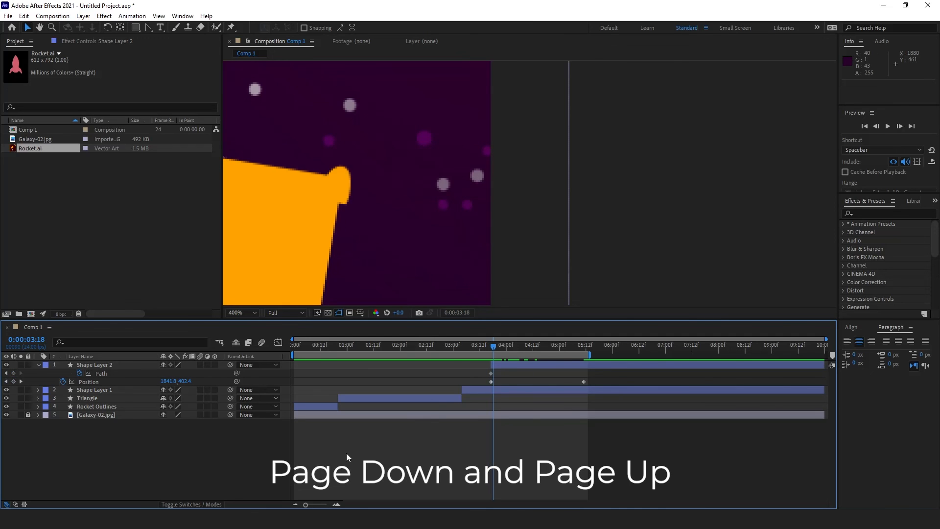
{"action": "key", "text": "Page_Up"}
{"action": "key", "text": "Page_Up"}
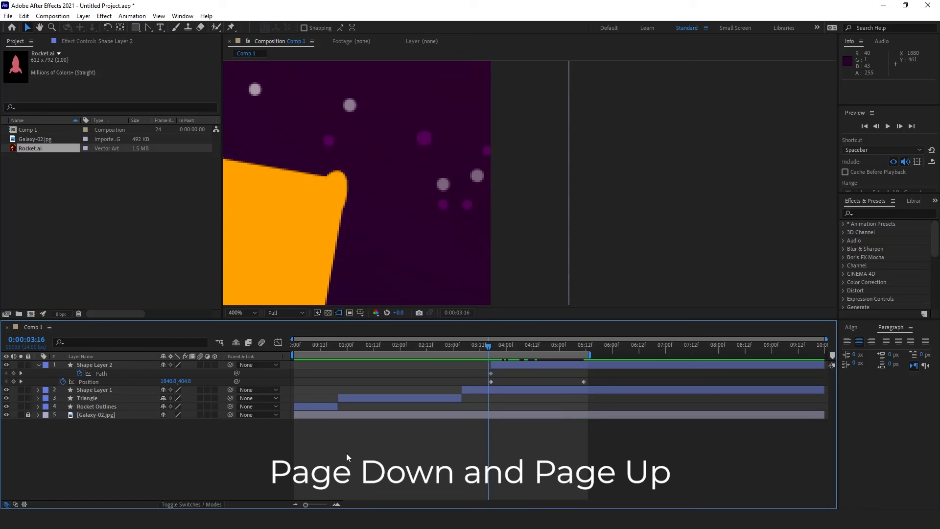
{"action": "key", "text": "Page_Down"}
{"action": "key", "text": "Page_Down"}
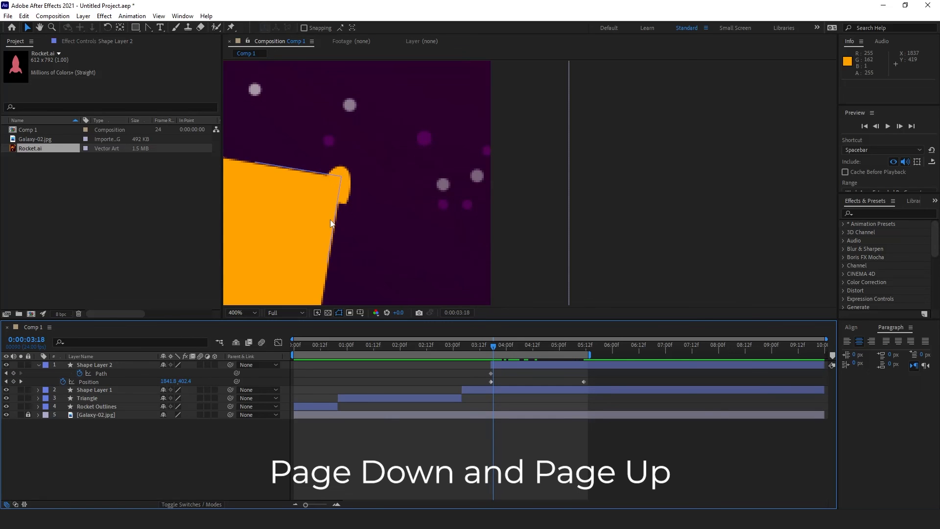
{"action": "left_click", "coordinate": [349, 189]}
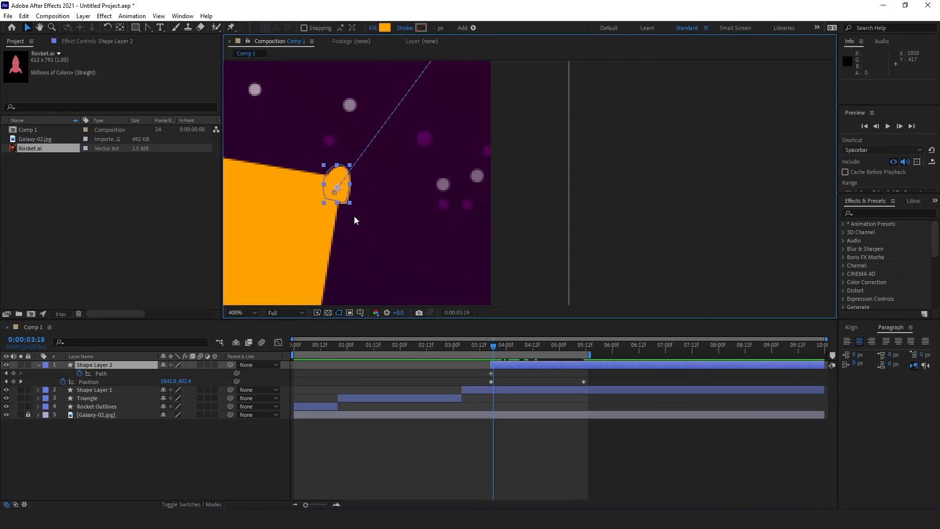
{"action": "key", "text": "Page_Down"}
{"action": "key", "text": "Page_Down"}
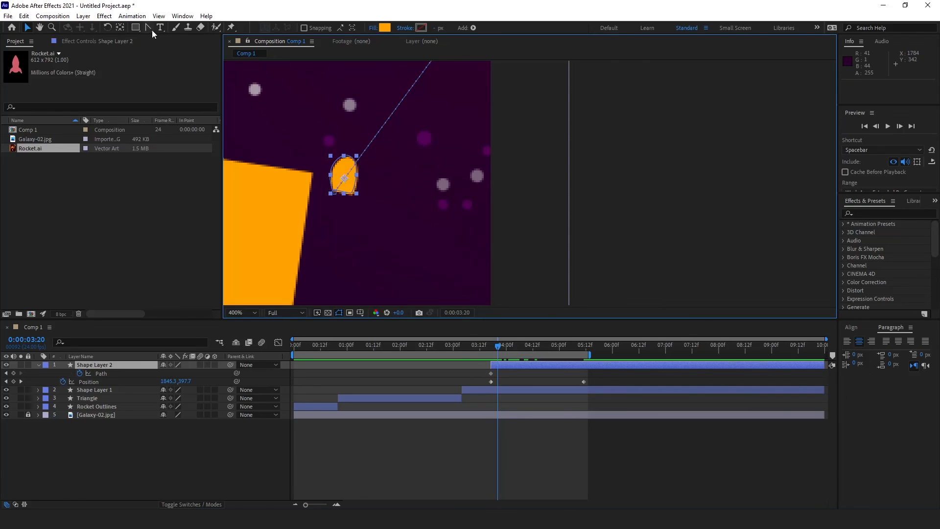
{"action": "key", "text": "Page_Up"}
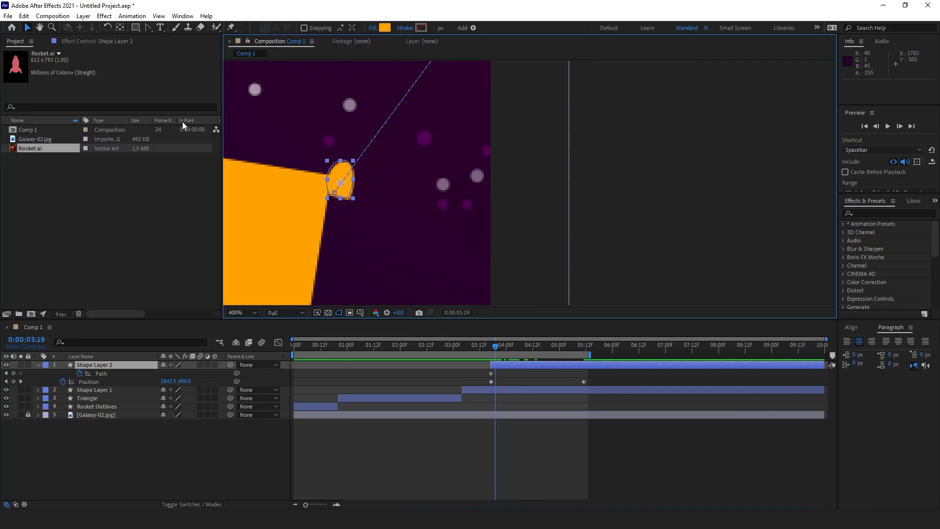
Step: Stretch the blob's outline into a teardrop at 0:00:03:19, smoothing one vertex
{"action": "left_click", "coordinate": [26, 29]}
{"action": "left_click", "coordinate": [110, 375]}
{"action": "mouse_move", "coordinate": [349, 198]}
{"action": "left_mouse_down"}
{"action": "mouse_move", "coordinate": [350, 208]}
{"action": "mouse_move", "coordinate": [342, 201]}
{"action": "left_mouse_up"}
{"action": "key", "text": "ctrl+z"}
{"action": "left_click", "coordinate": [148, 28]}
{"action": "key", "text": "v"}
{"action": "scroll", "coordinate": [338, 198], "scroll_direction": "up", "scroll_amount": 1}
{"action": "left_click_drag", "start_coordinate": [324, 194], "coordinate": [650, 198]}
{"action": "left_click_drag", "start_coordinate": [490, 218], "coordinate": [438, 195]}
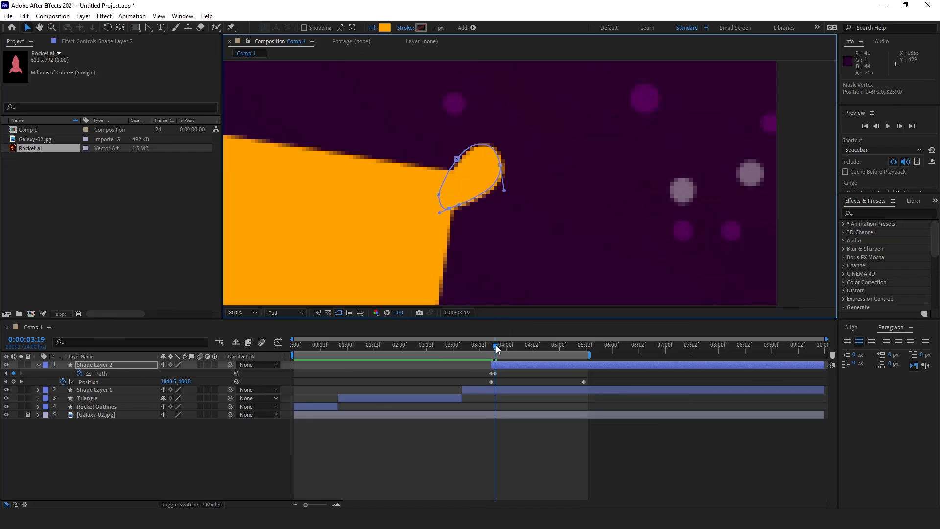
{"action": "left_click_drag", "start_coordinate": [496, 346], "coordinate": [498, 344]}
Step: Add Path keyframes at later frames through 0:00:04:07 and 0:00:04:17, pulling and deforming the blob's points
{"action": "left_click_drag", "start_coordinate": [456, 200], "coordinate": [451, 195]}
{"action": "left_click_drag", "start_coordinate": [498, 345], "coordinate": [504, 346]}
{"action": "left_click_drag", "start_coordinate": [477, 170], "coordinate": [494, 157]}
{"action": "left_click_drag", "start_coordinate": [468, 157], "coordinate": [478, 143]}
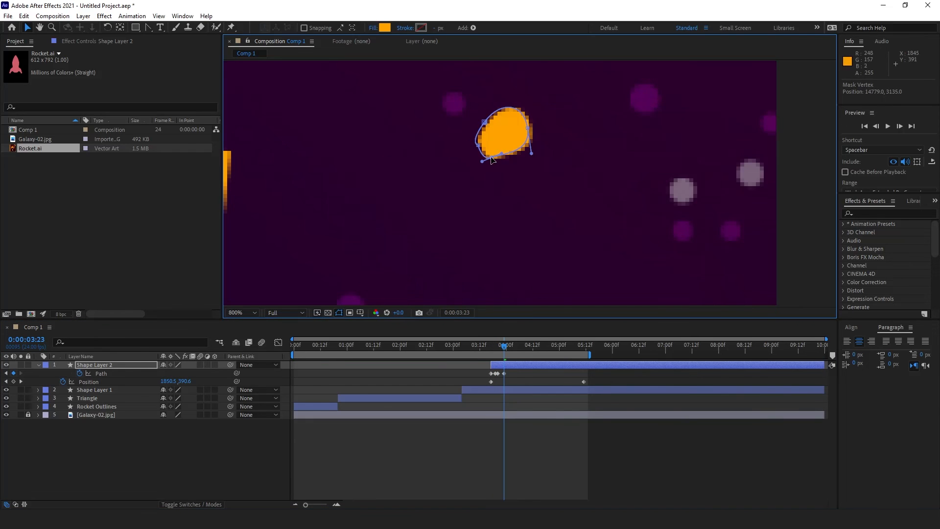
{"action": "left_click_drag", "start_coordinate": [503, 345], "coordinate": [522, 345]}
{"action": "scroll", "coordinate": [528, 137], "scroll_direction": "down", "scroll_amount": 1}
{"action": "left_click_drag", "start_coordinate": [557, 118], "coordinate": [539, 118]}
{"action": "left_click_drag", "start_coordinate": [538, 133], "coordinate": [541, 132]}
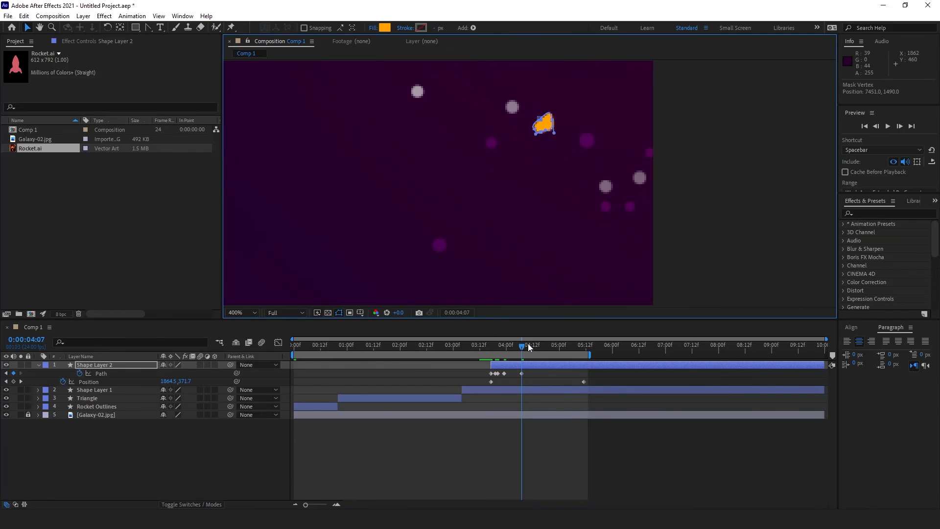
{"action": "left_click_drag", "start_coordinate": [528, 344], "coordinate": [544, 346]}
{"action": "left_click_drag", "start_coordinate": [587, 73], "coordinate": [574, 88]}
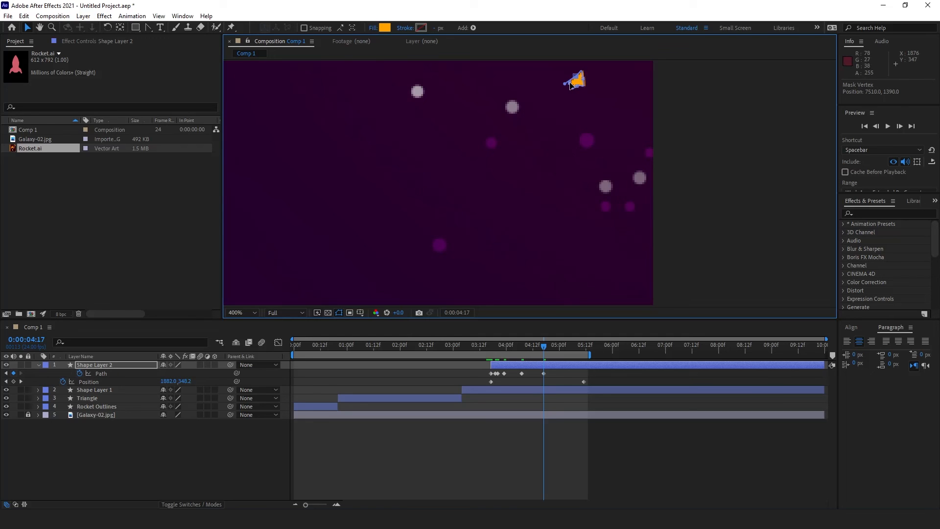
Step: Keyframe Shape Layer 2's Opacity from 100% at 0:00:03:23 to 0% at 0:00:05:04
{"action": "left_click", "coordinate": [539, 433]}
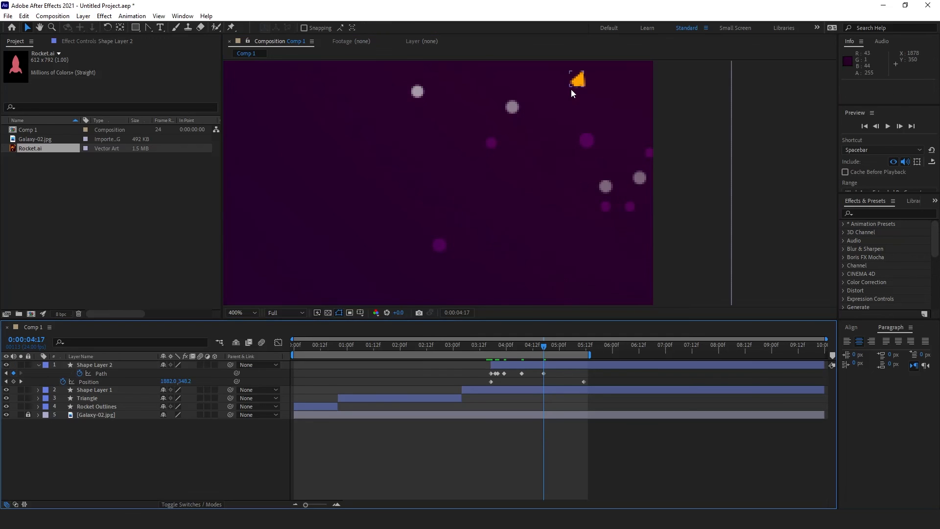
{"action": "scroll", "coordinate": [571, 89], "scroll_direction": "down", "scroll_amount": 2}
{"action": "scroll", "coordinate": [577, 140], "scroll_direction": "down", "scroll_amount": 2}
{"action": "scroll", "coordinate": [519, 219], "scroll_direction": "up", "scroll_amount": 1}
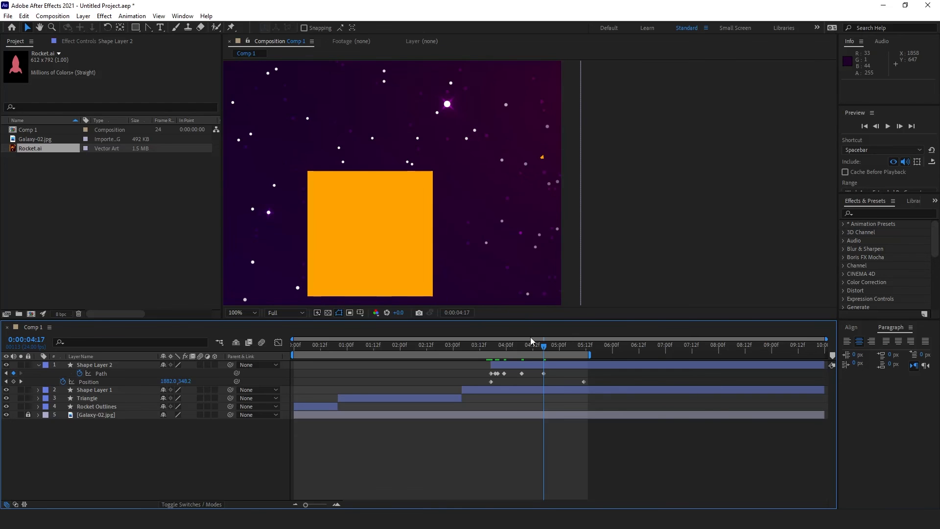
{"action": "left_click_drag", "start_coordinate": [544, 347], "coordinate": [505, 362]}
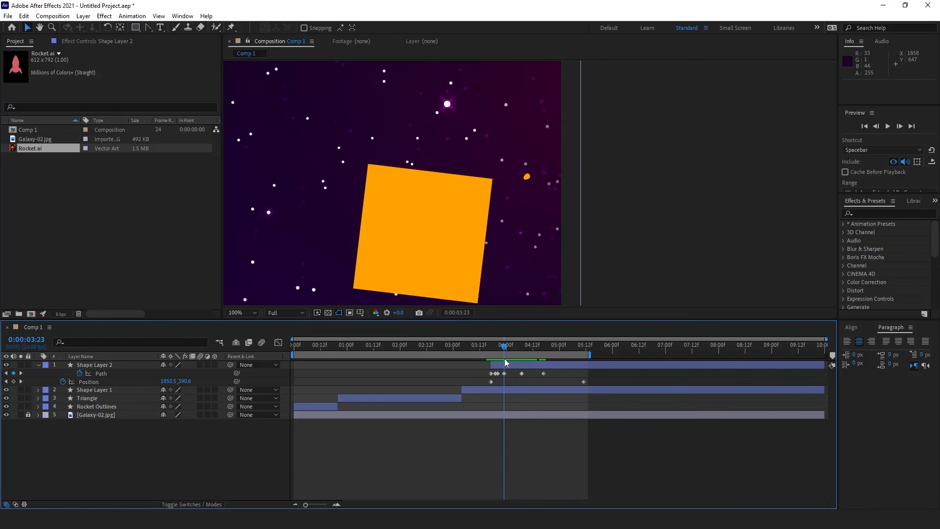
{"action": "left_click", "coordinate": [119, 363]}
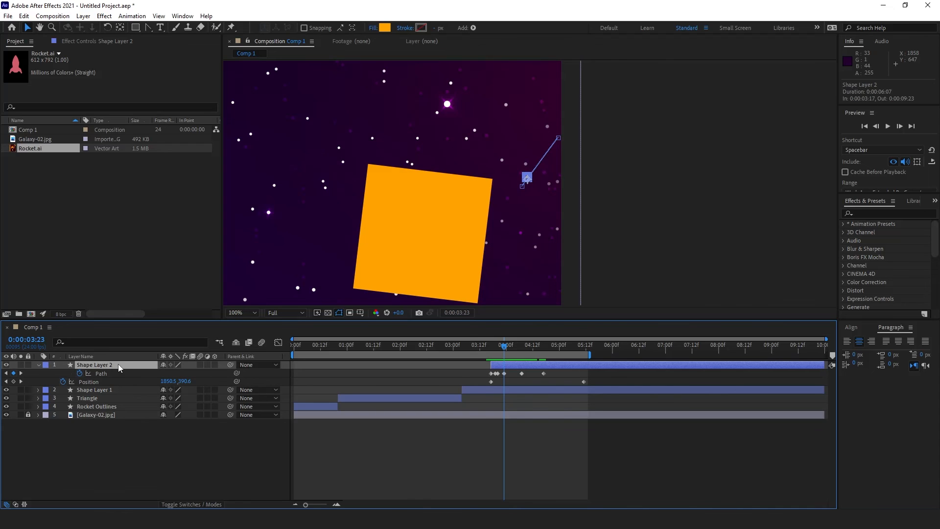
{"action": "key", "text": "shift+t"}
{"action": "left_click", "coordinate": [62, 390]}
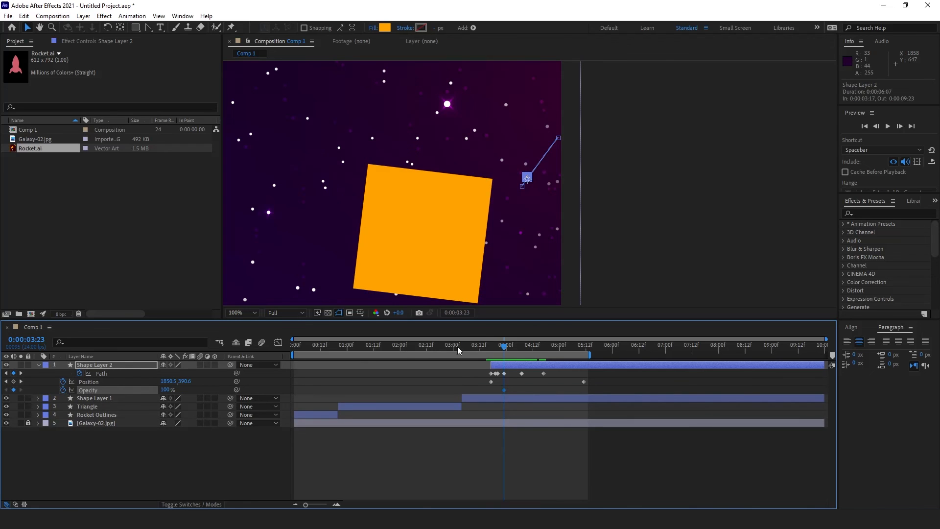
{"action": "left_click_drag", "start_coordinate": [511, 345], "coordinate": [568, 362]}
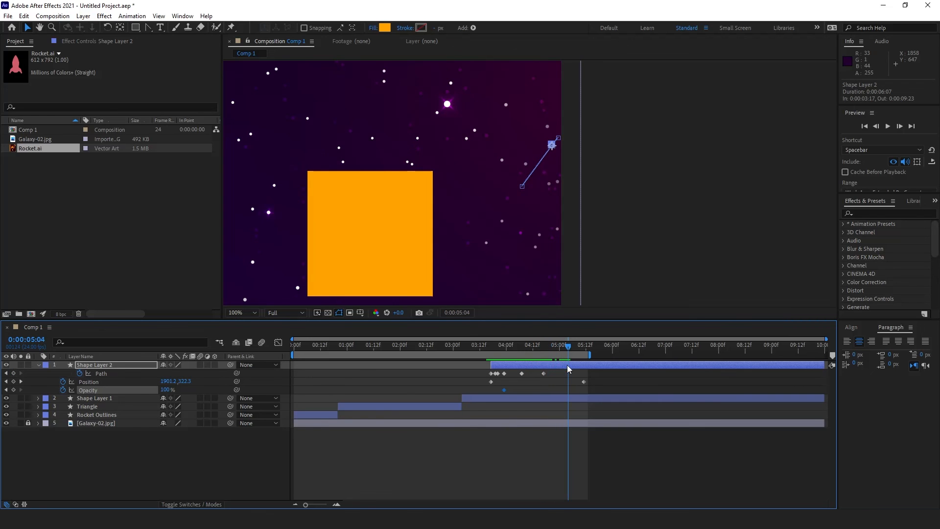
{"action": "left_click_drag", "start_coordinate": [162, 389], "coordinate": [113, 398]}
{"action": "left_click", "coordinate": [206, 479]}
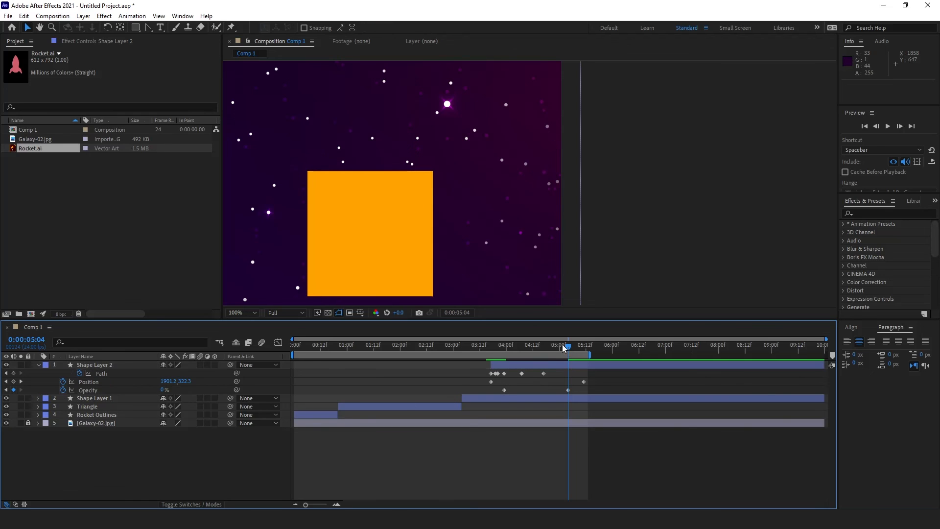
{"action": "left_click_drag", "start_coordinate": [563, 348], "coordinate": [462, 346]}
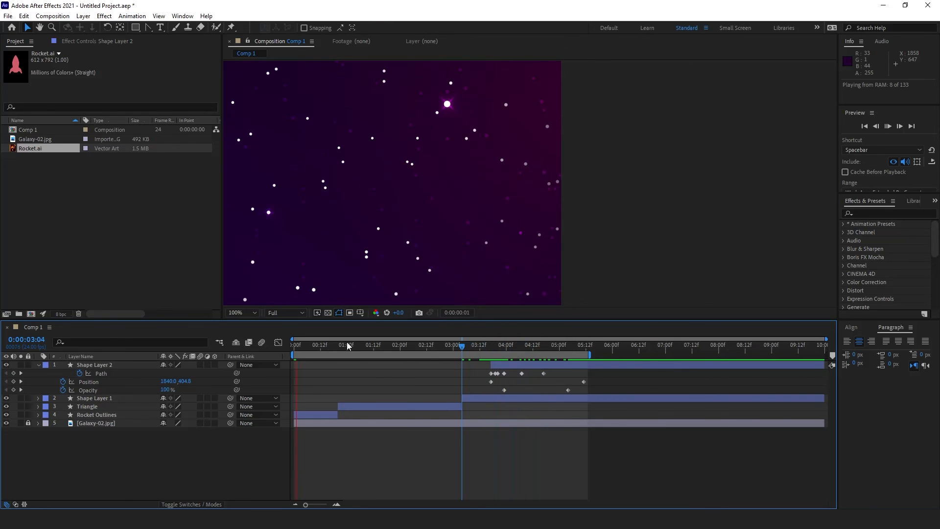
Step: Zoom the viewer out to 25% and play Comp 1's 133 frames in real time at 24 fps
{"action": "scroll", "coordinate": [503, 135], "scroll_direction": "down", "scroll_amount": 3}
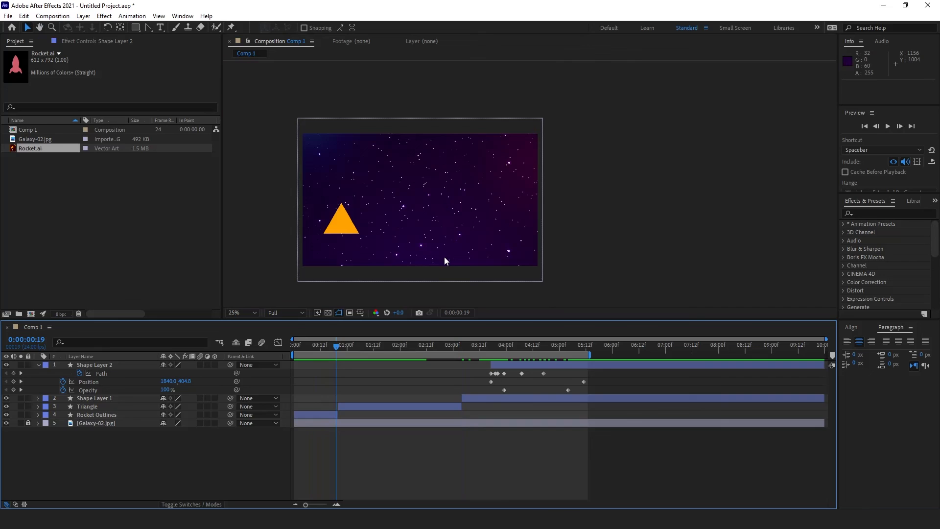
{"action": "key", "text": "space"}
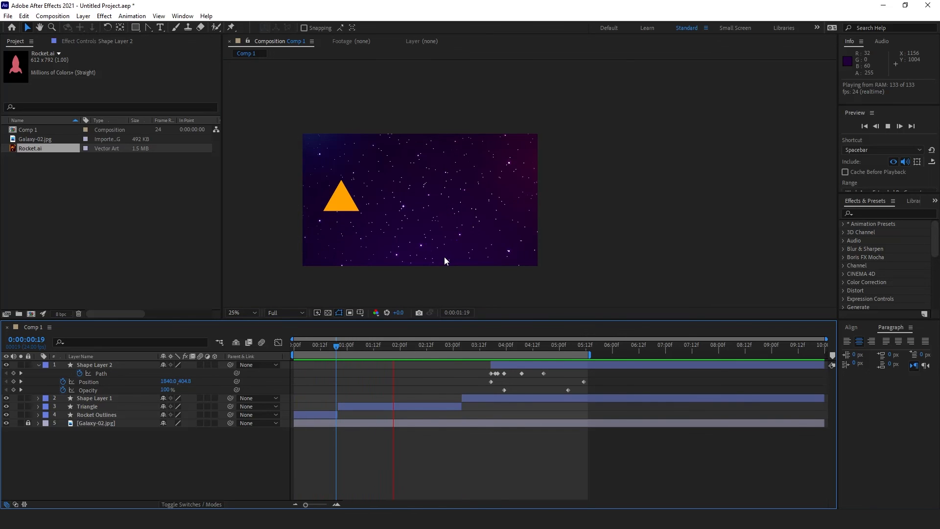